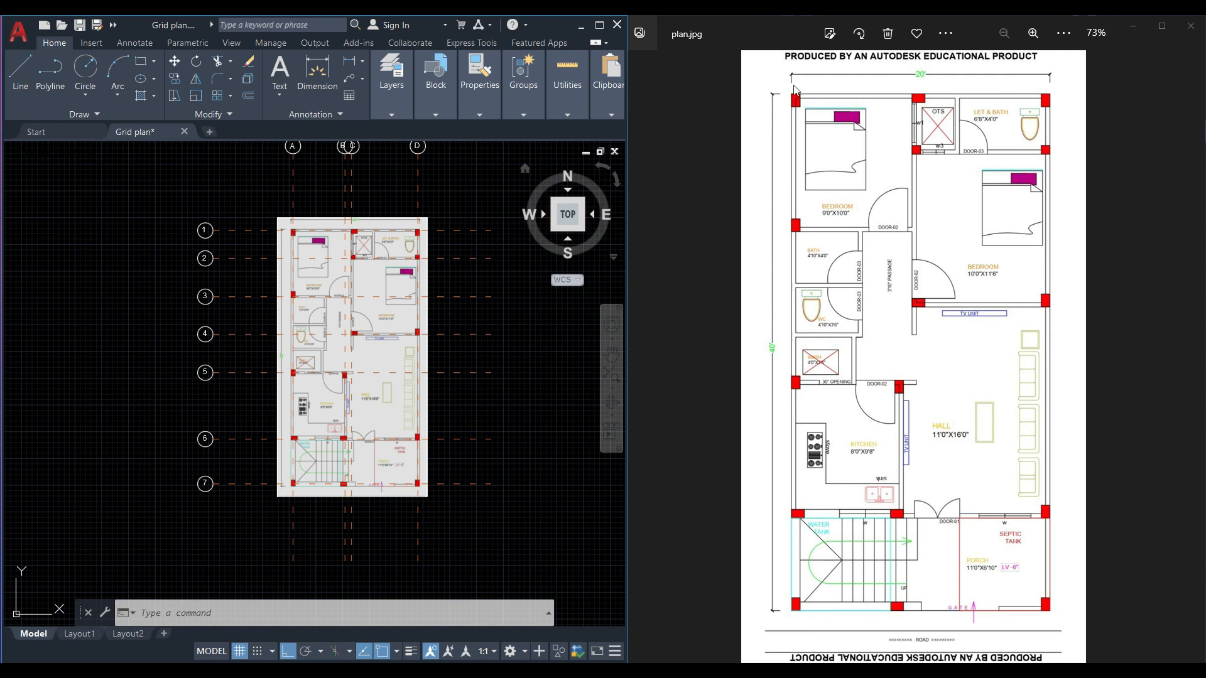
pyautogui.scroll(3, 846, 272)
pyautogui.scroll(-3, 845, 272)
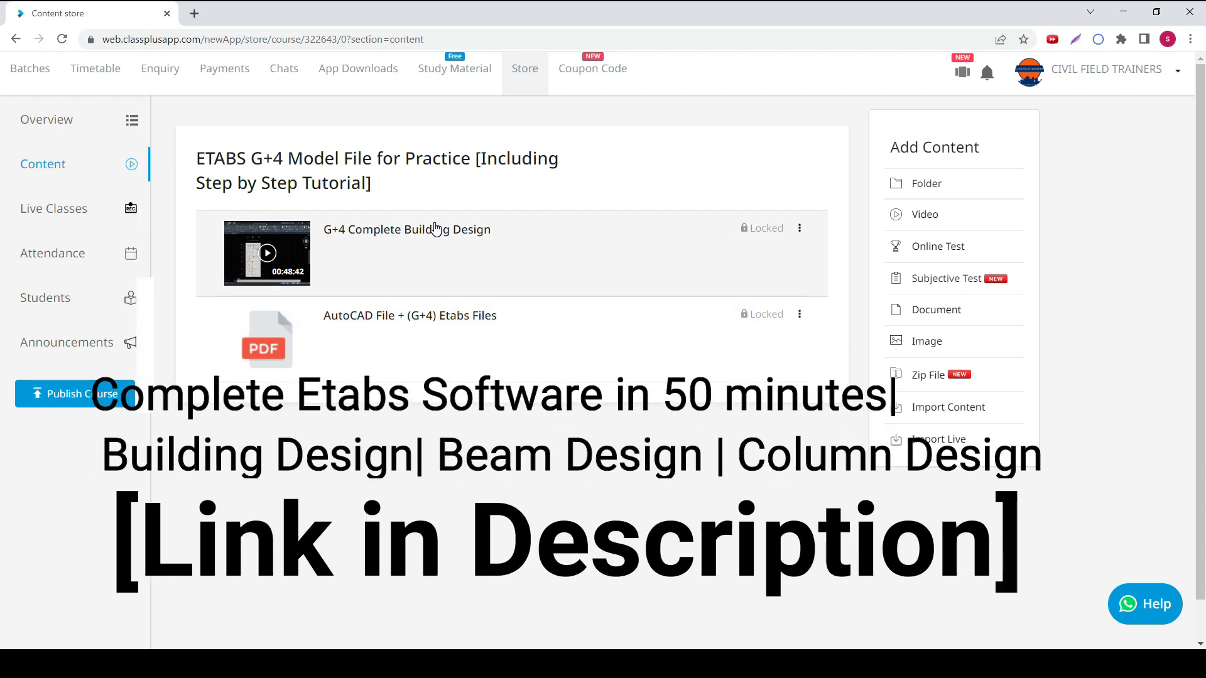
pyautogui.click(66, 121)
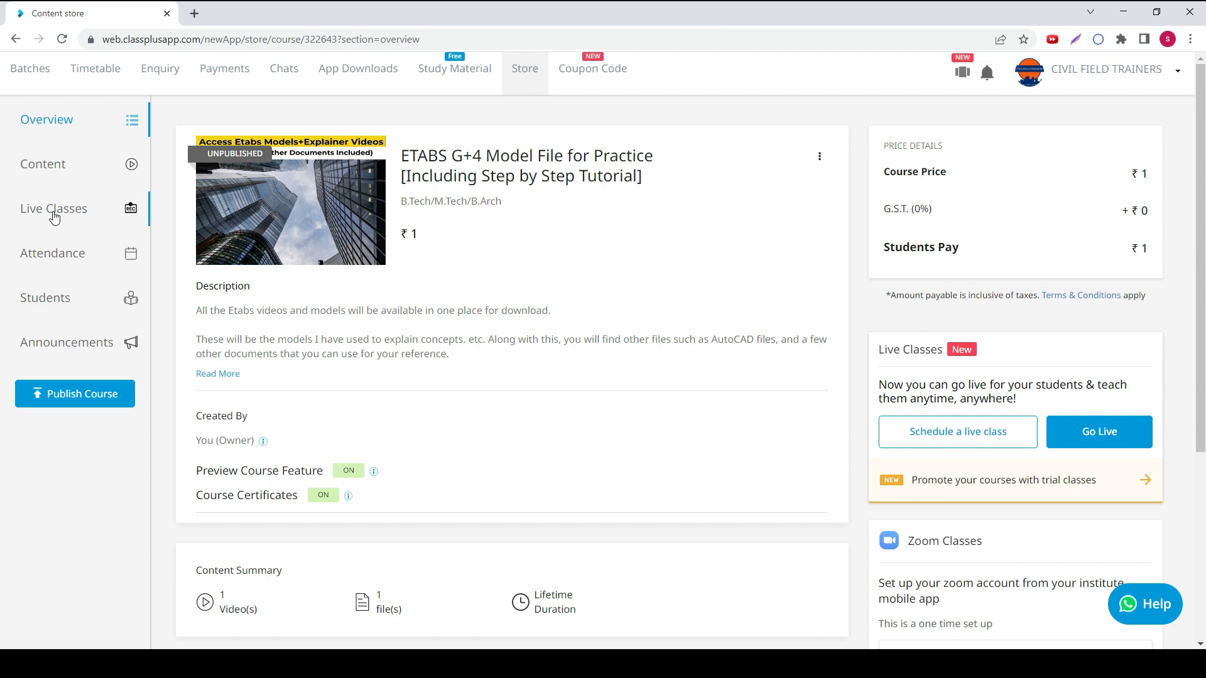
pyautogui.click(86, 165)
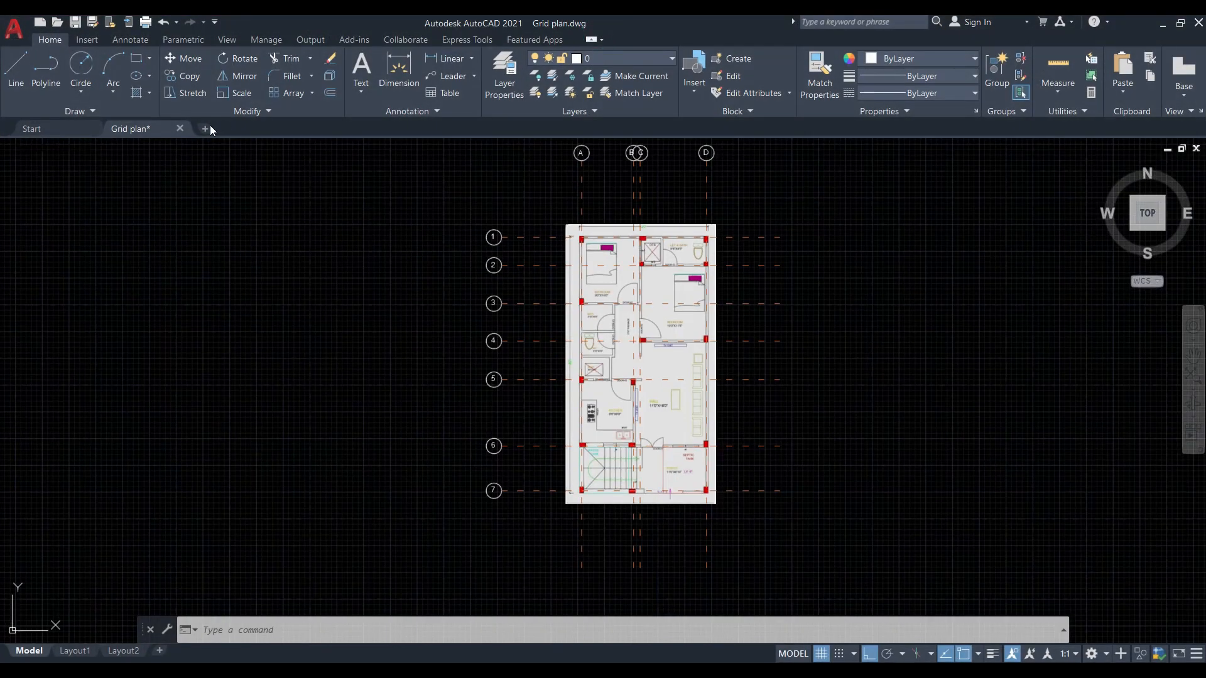
# Create a new blank drawing alongside the open grid plan.
pyautogui.click(205, 128)
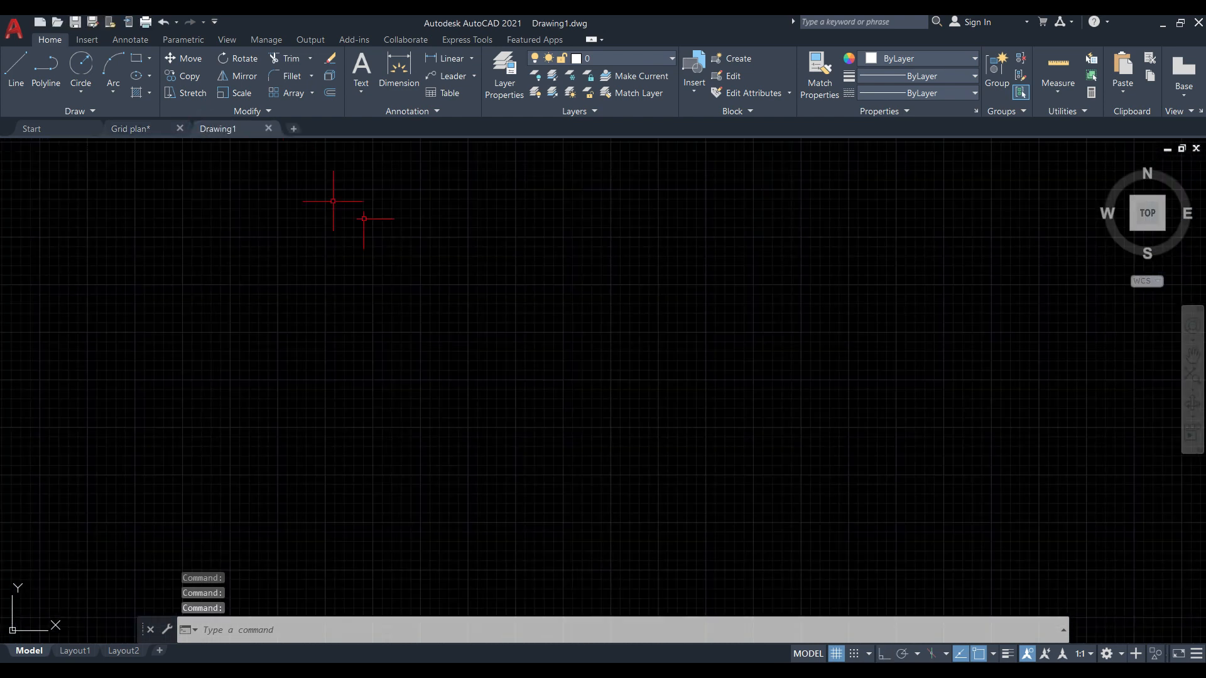
pyautogui.write('u')
pyautogui.press('Return')
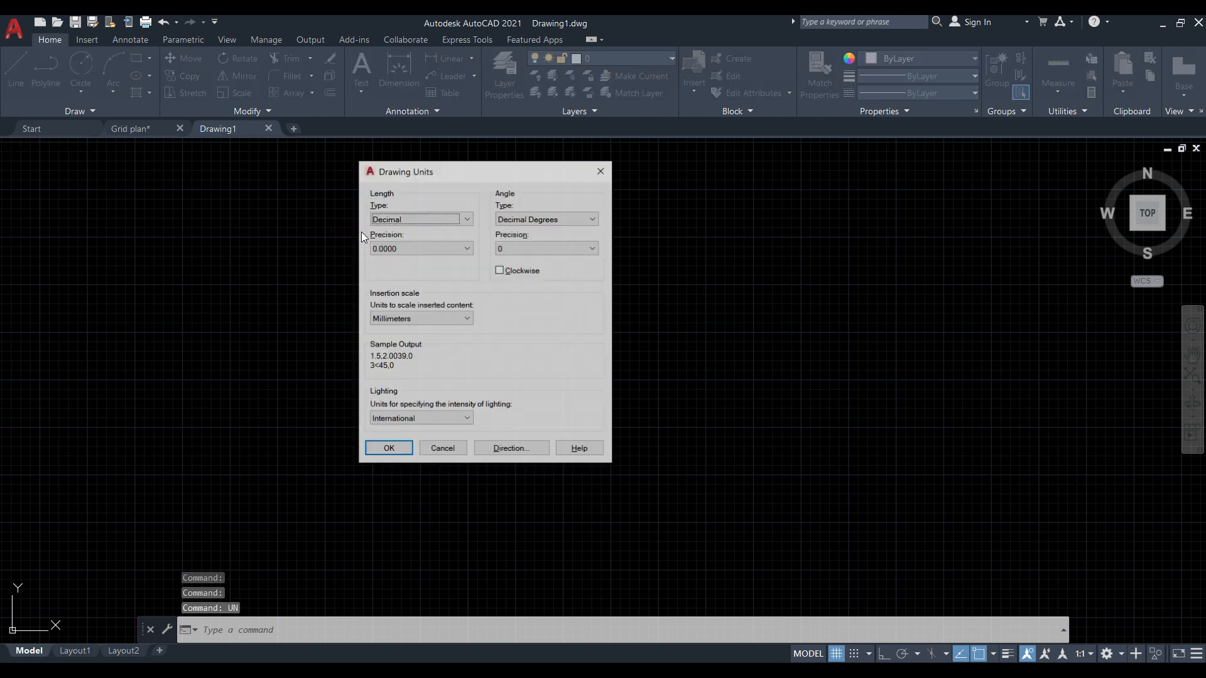
pyautogui.click(446, 222)
pyautogui.click(439, 249)
pyautogui.click(438, 248)
pyautogui.click(435, 261)
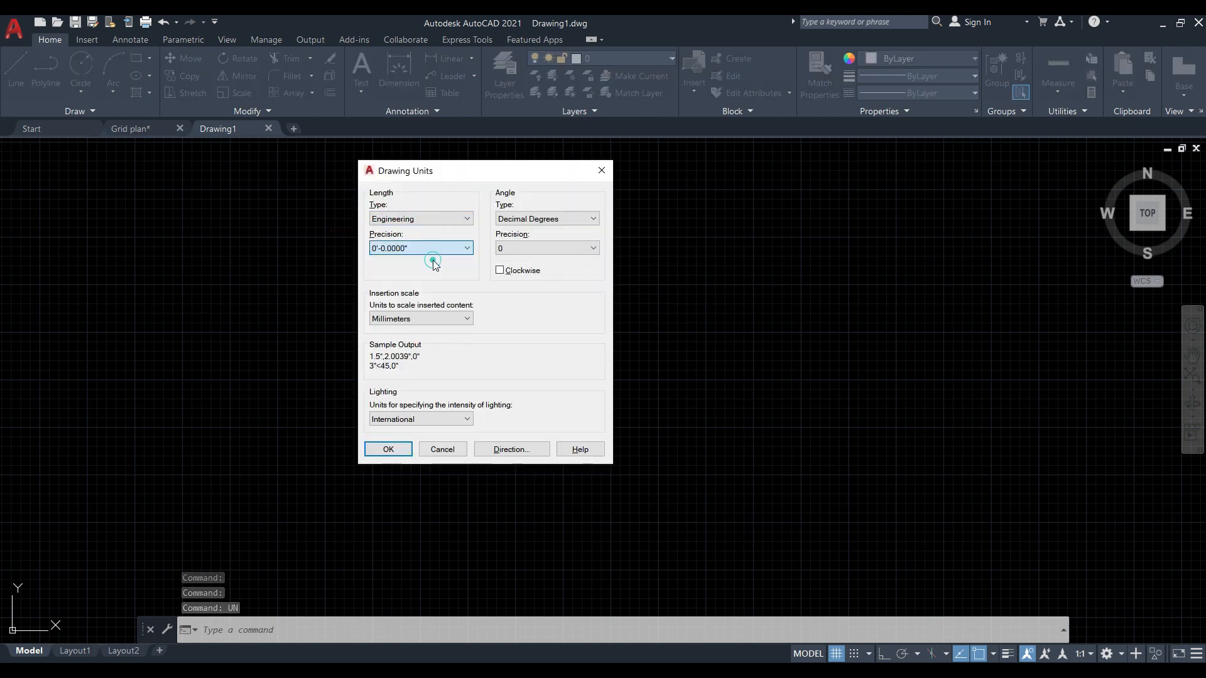
pyautogui.click(438, 319)
pyautogui.click(430, 342)
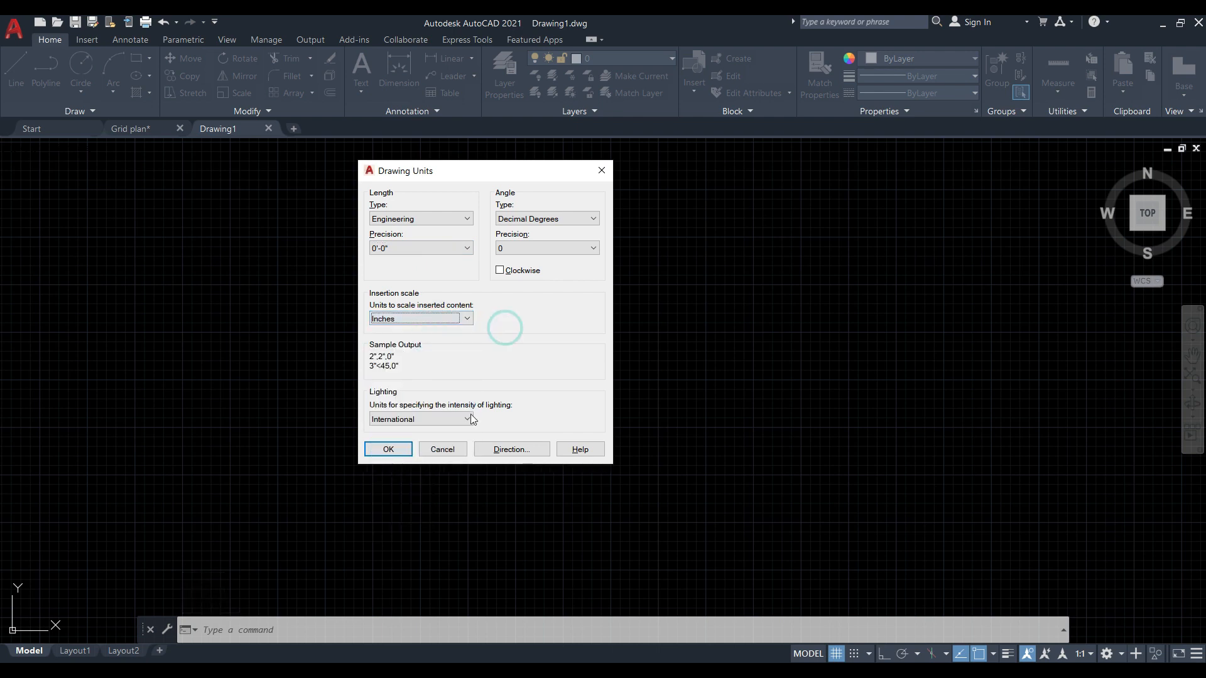
pyautogui.hotkey('alt', 'Tab')
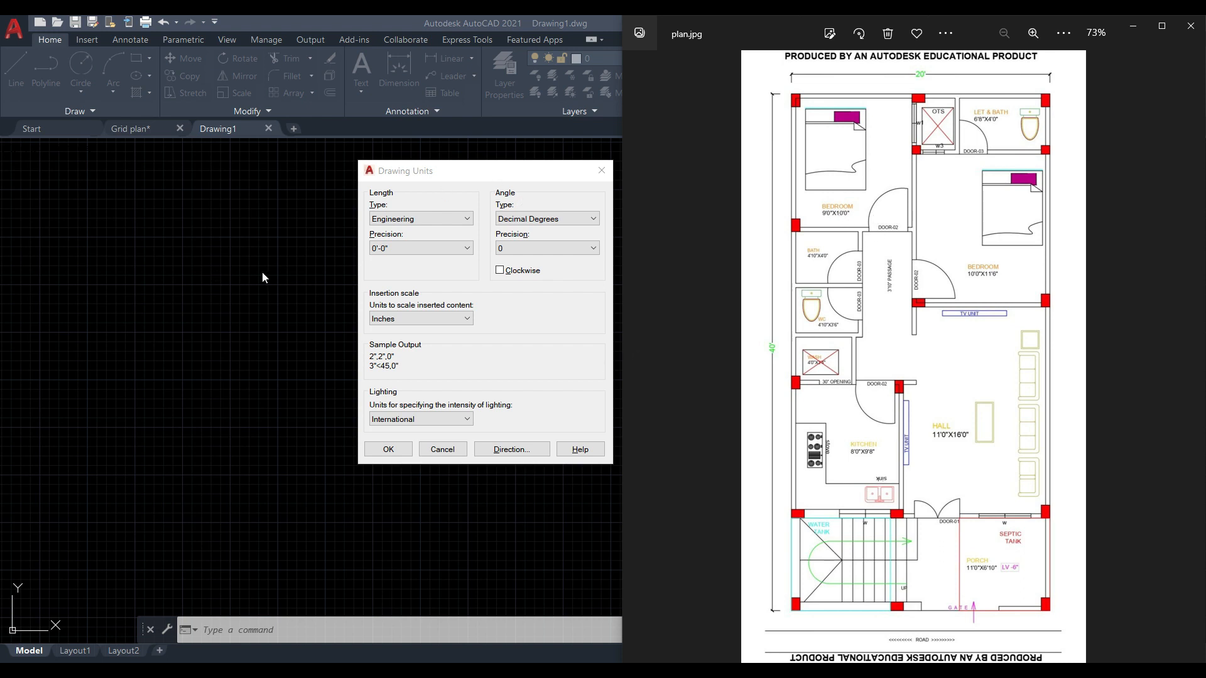
pyautogui.click(397, 176)
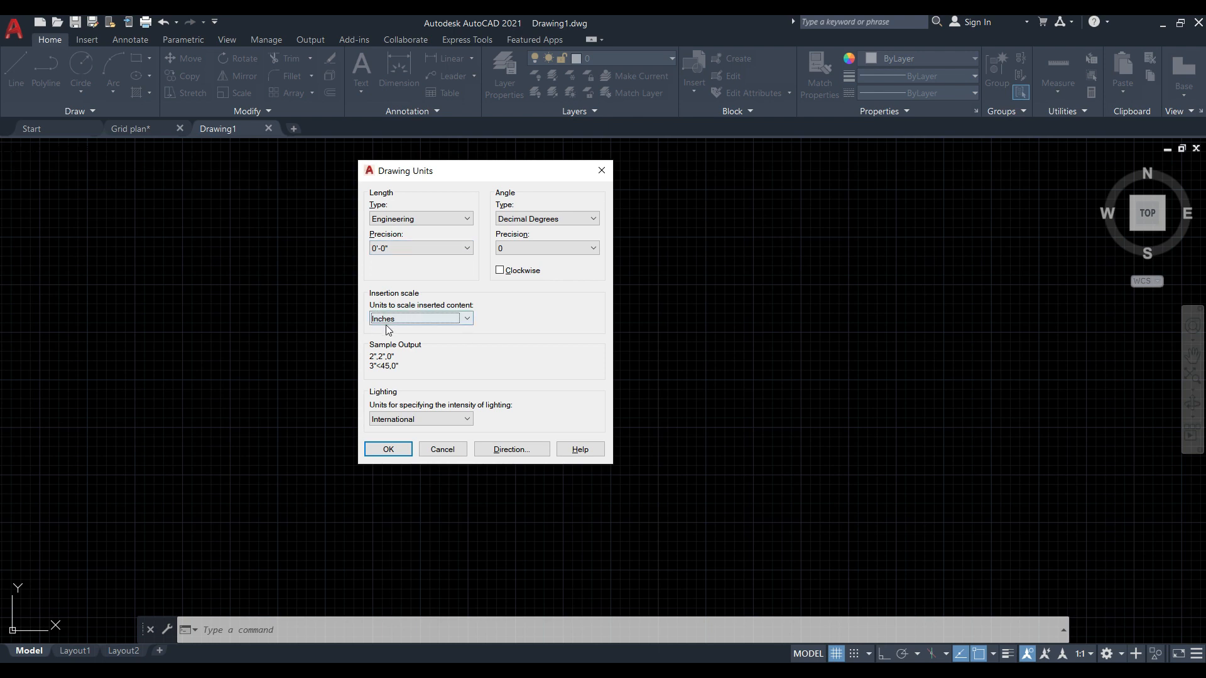
pyautogui.click(602, 169)
# Configure the drawing units with Engineering length type, 0'-0" precision and inches as the insertion scale.
pyautogui.write('UN')
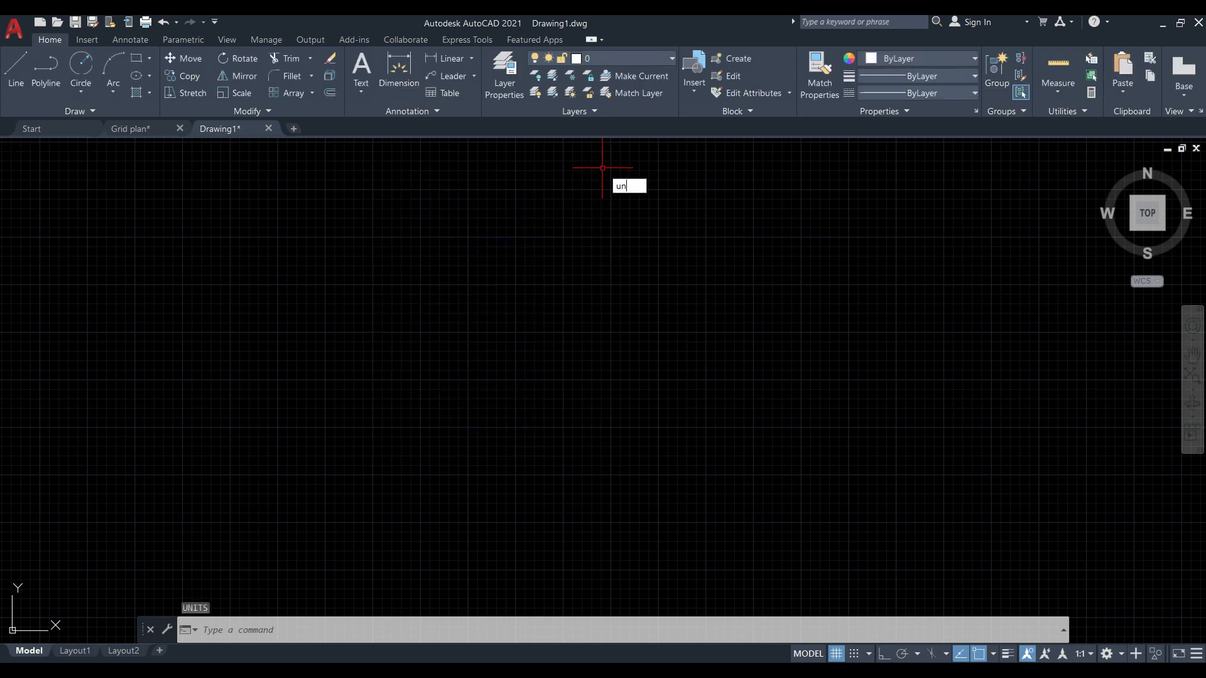
pyautogui.press('Return')
pyautogui.click(418, 218)
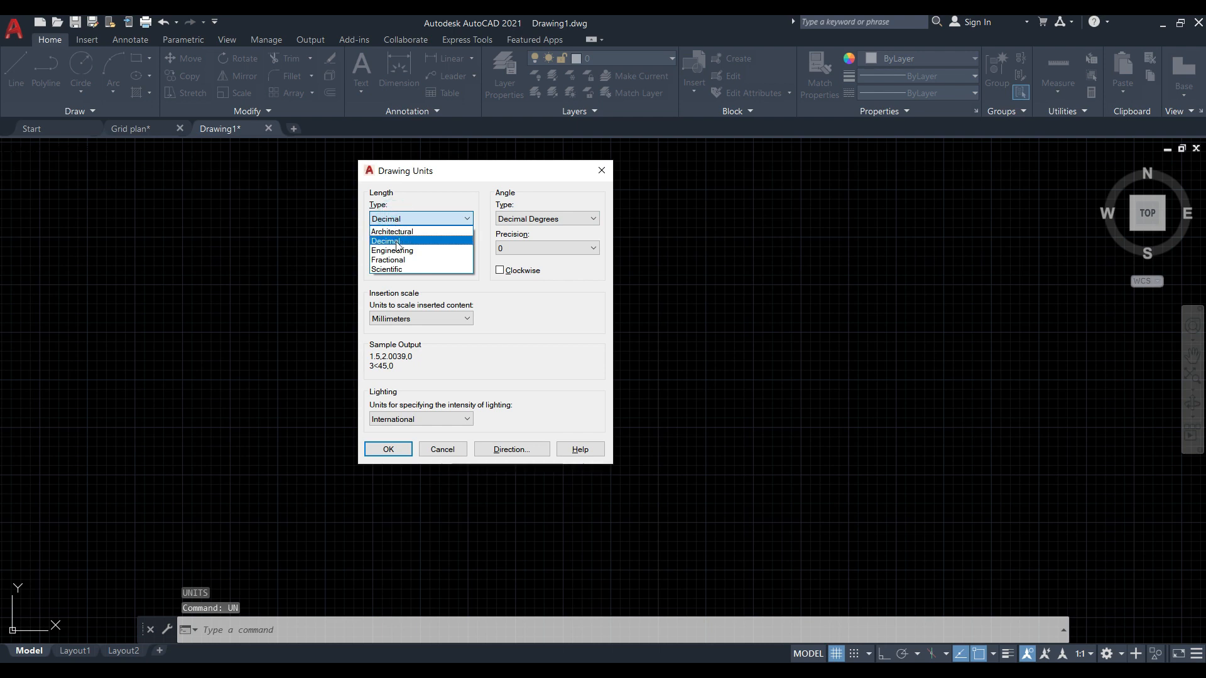
pyautogui.click(400, 250)
pyautogui.click(418, 248)
pyautogui.click(405, 258)
pyautogui.click(419, 319)
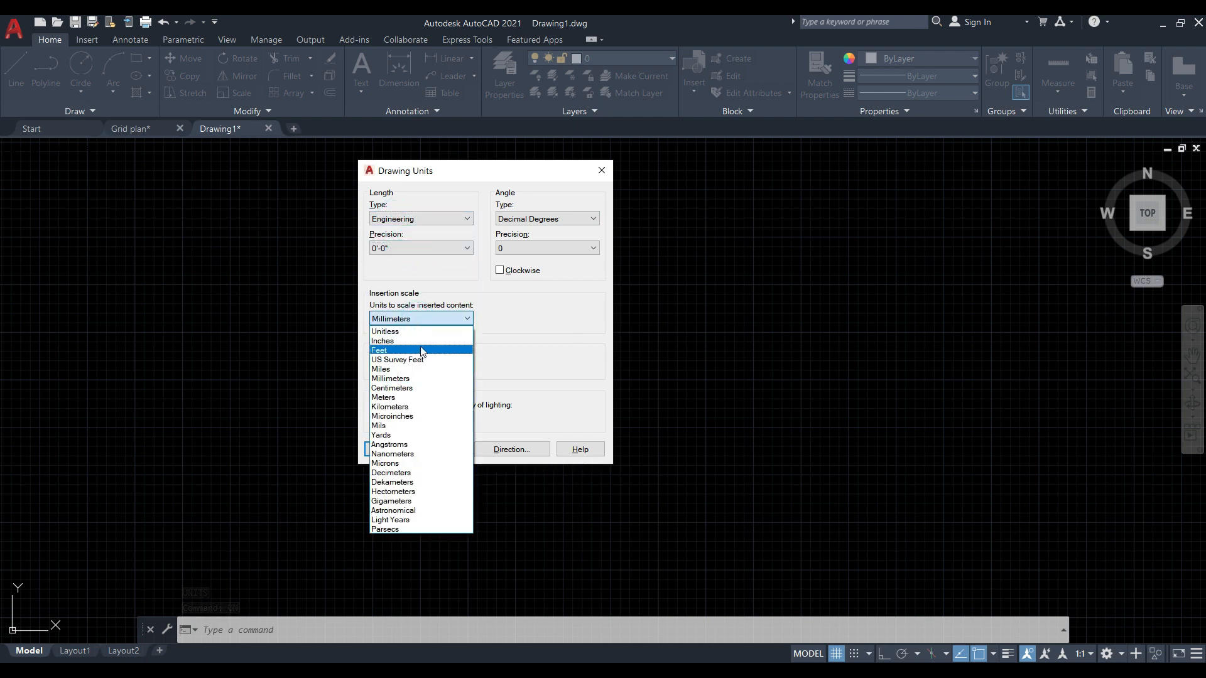
pyautogui.click(416, 338)
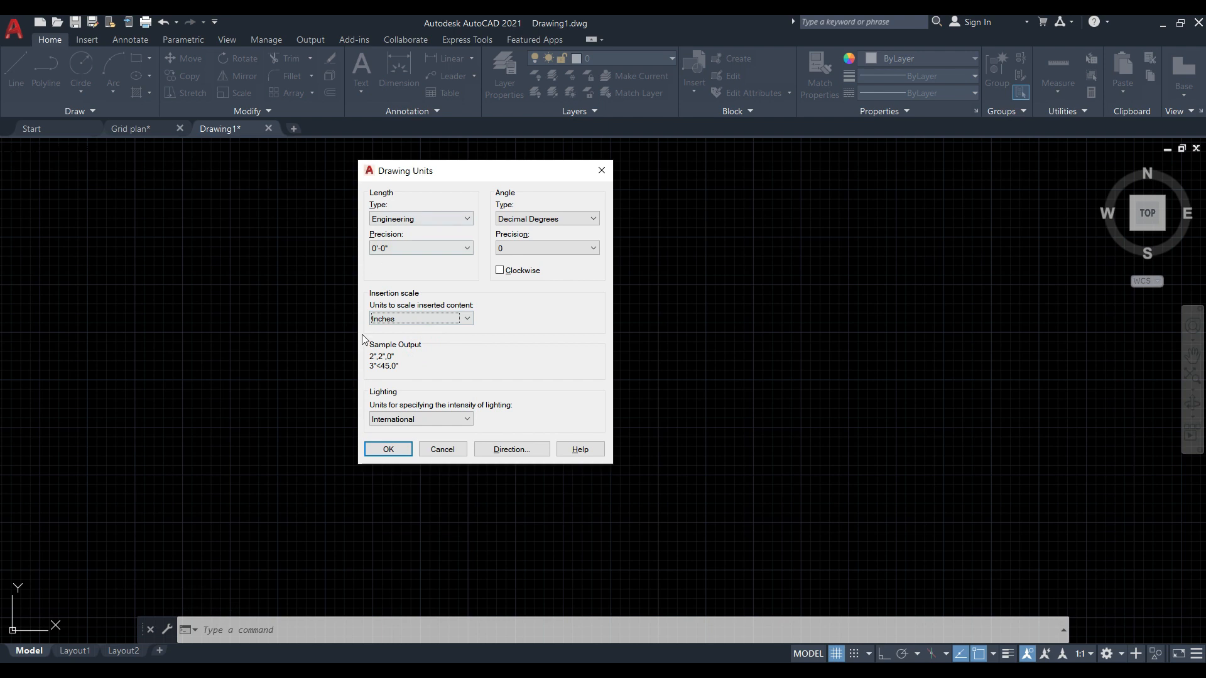
pyautogui.click(389, 449)
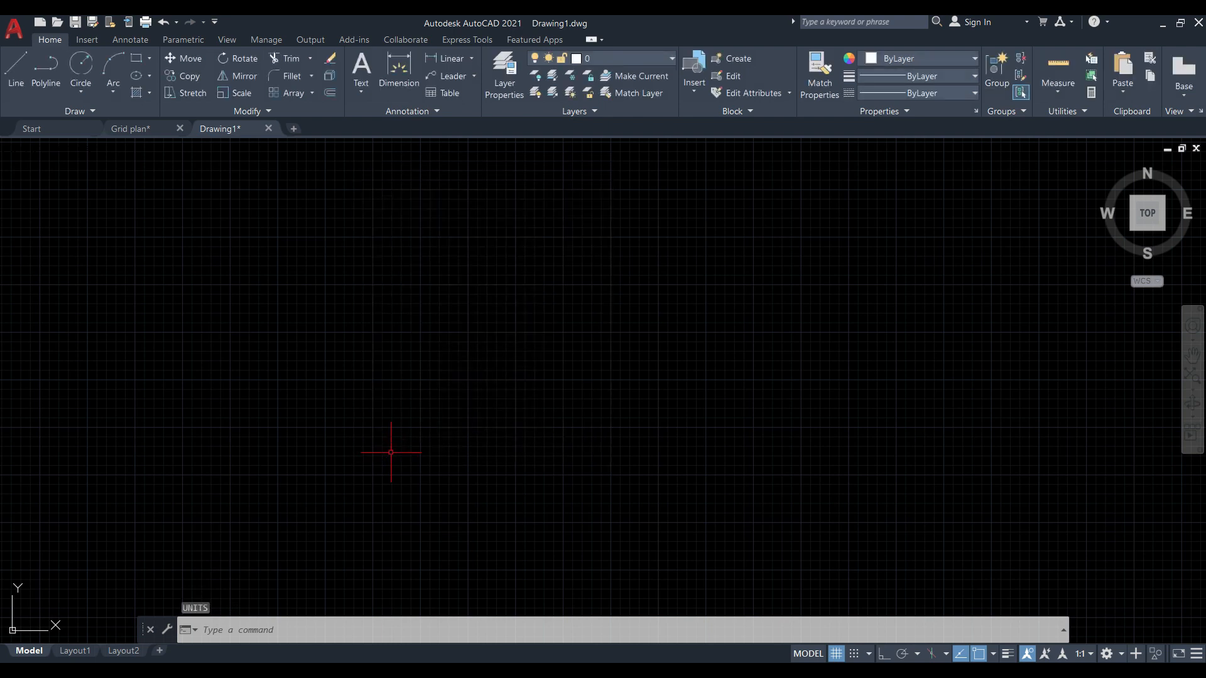
pyautogui.click(481, 669)
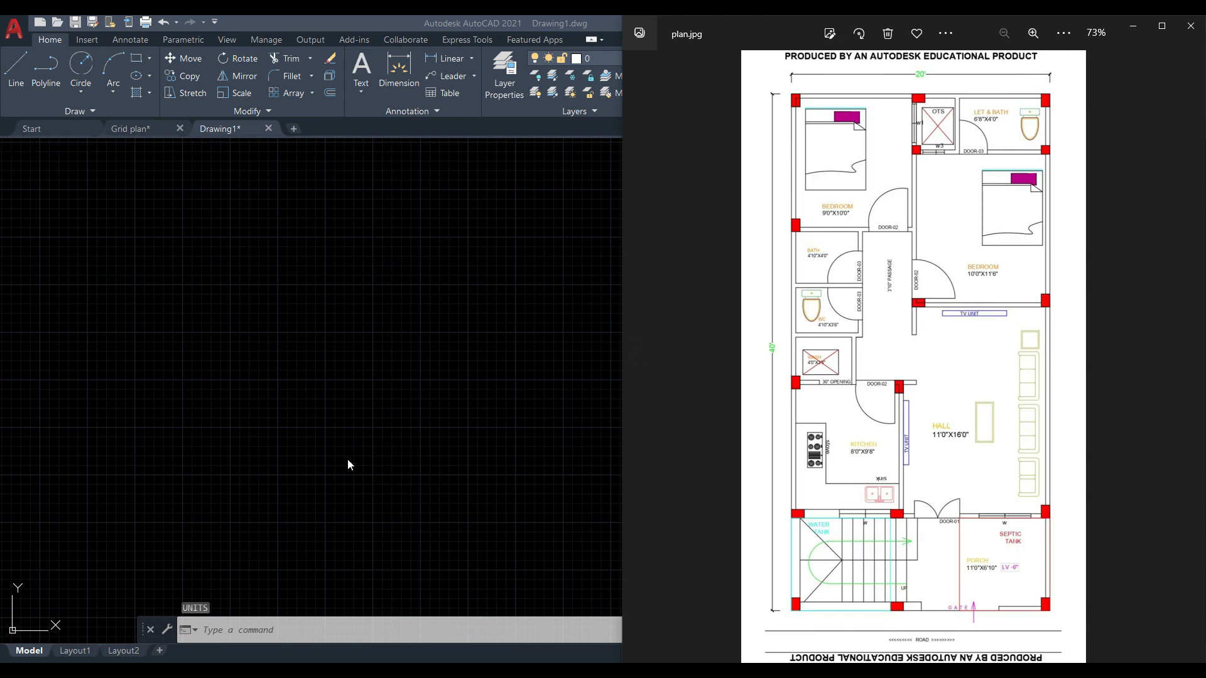
pyautogui.click(471, 670)
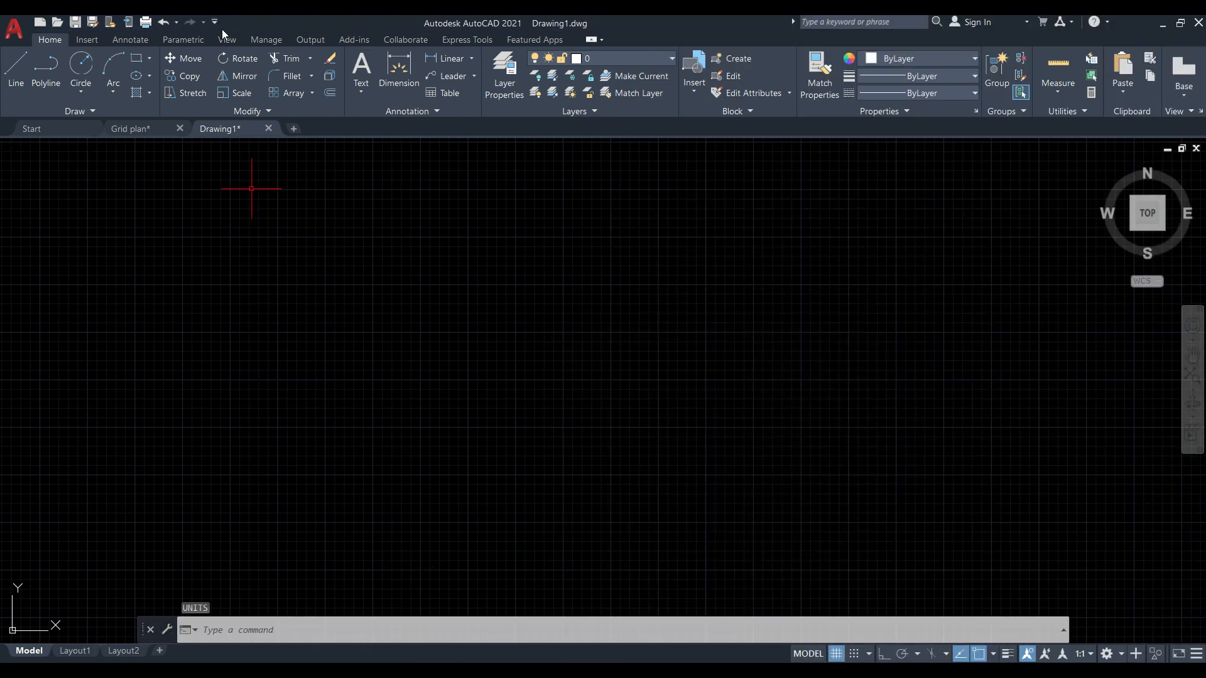
pyautogui.click(88, 39)
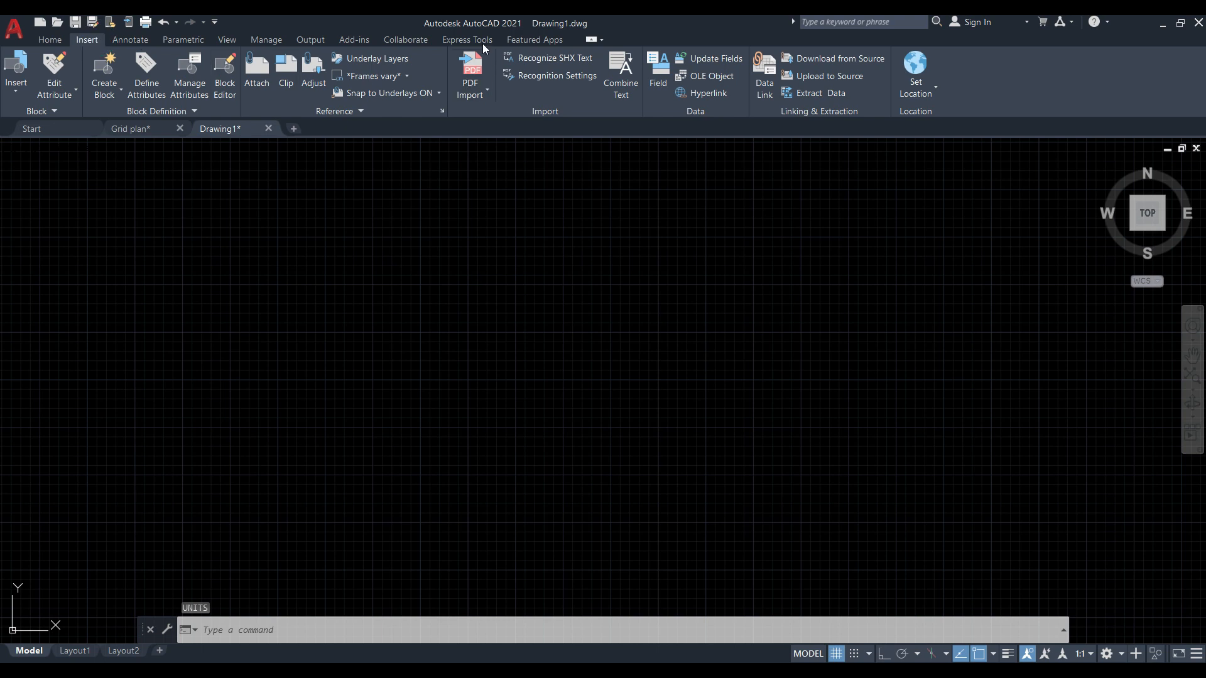
pyautogui.click(488, 91)
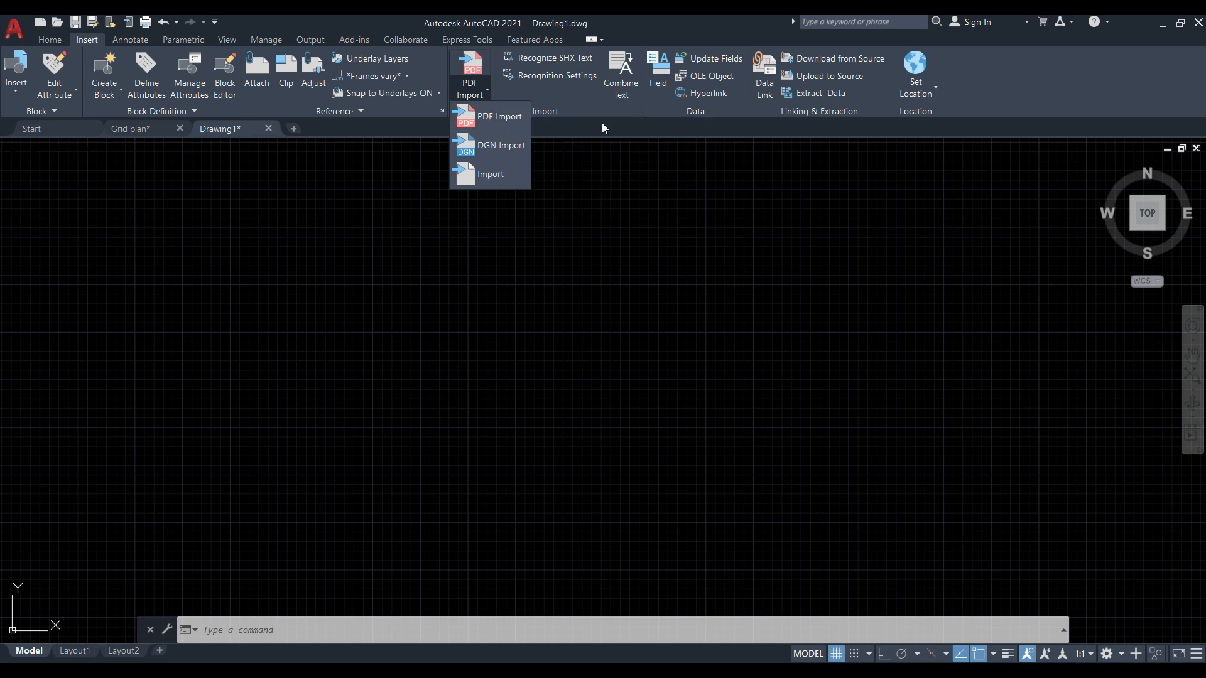
pyautogui.click(68, 42)
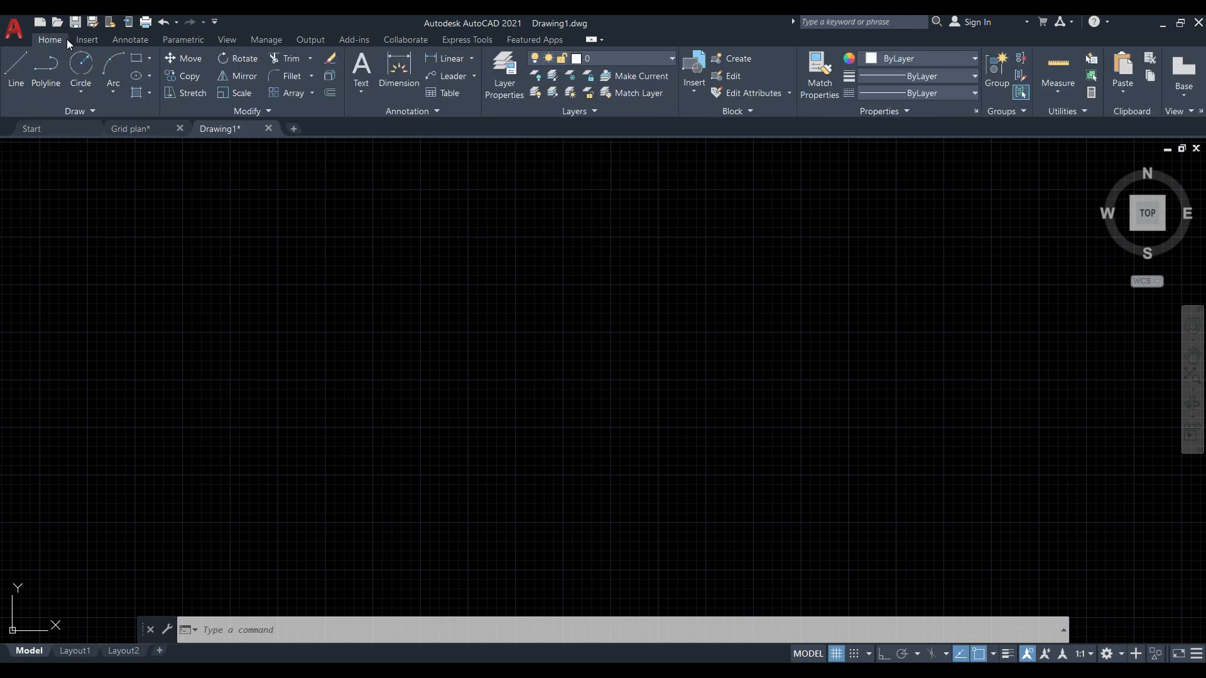
pyautogui.click(91, 36)
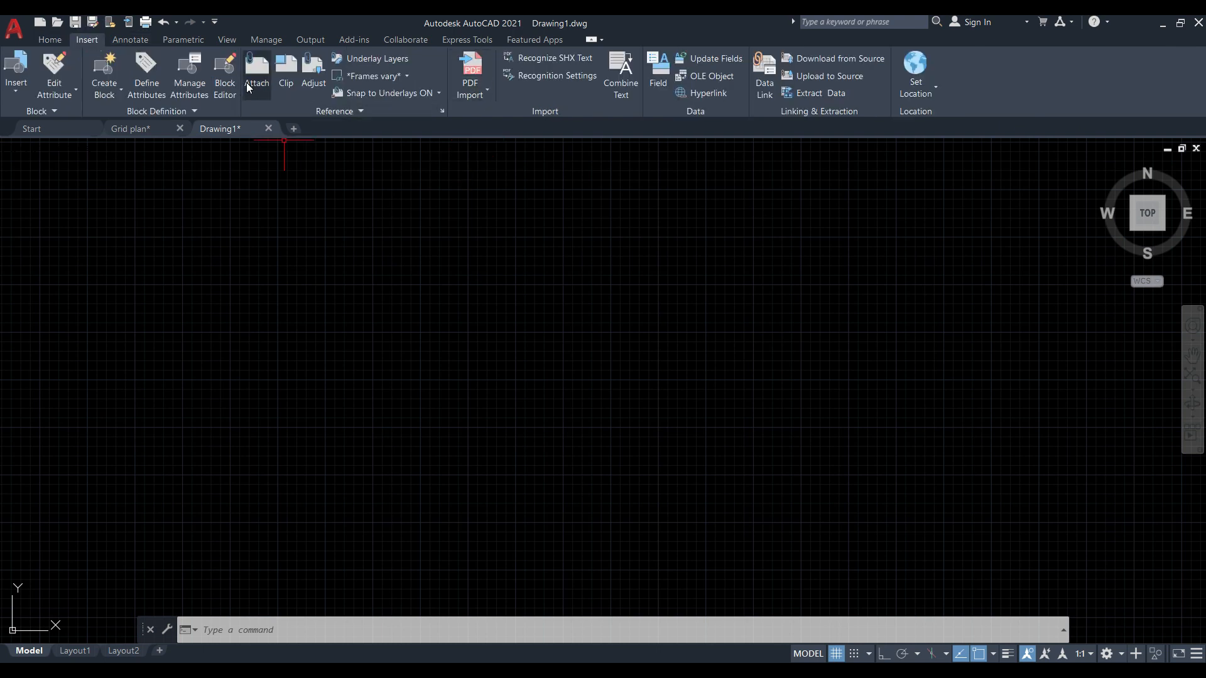
pyautogui.click(61, 44)
# Choose the plan JPG image on the Desktop as the reference file to attach to the drawing.
pyautogui.click(88, 40)
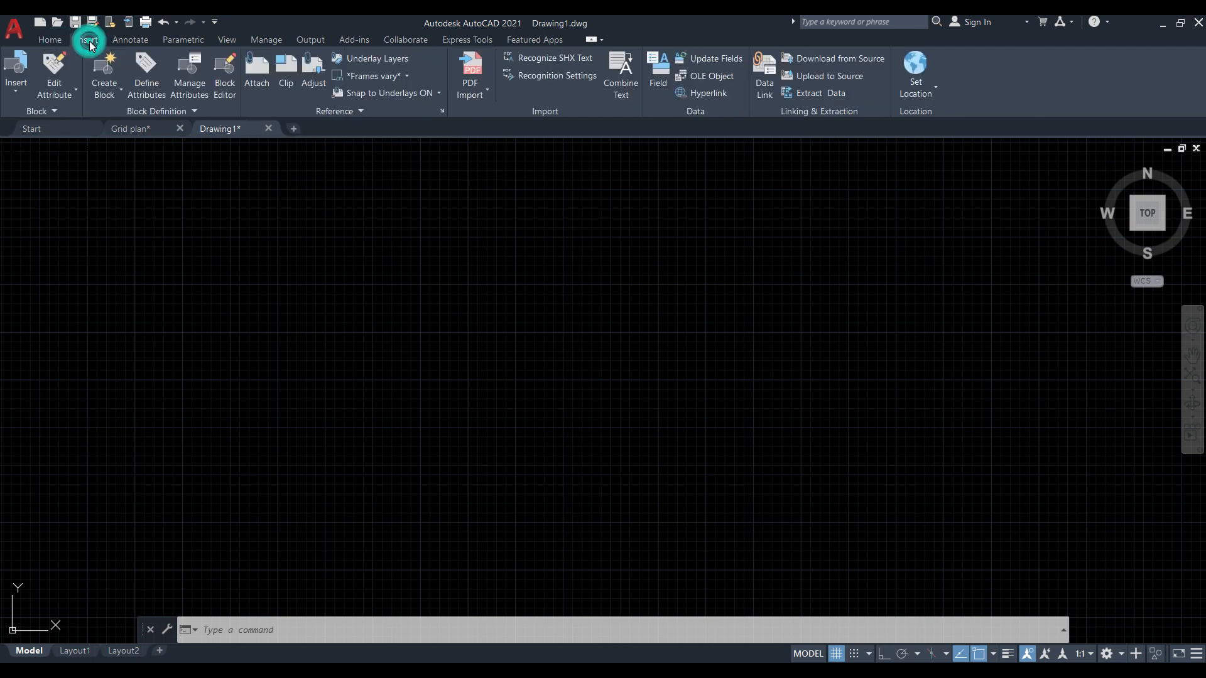
pyautogui.click(261, 78)
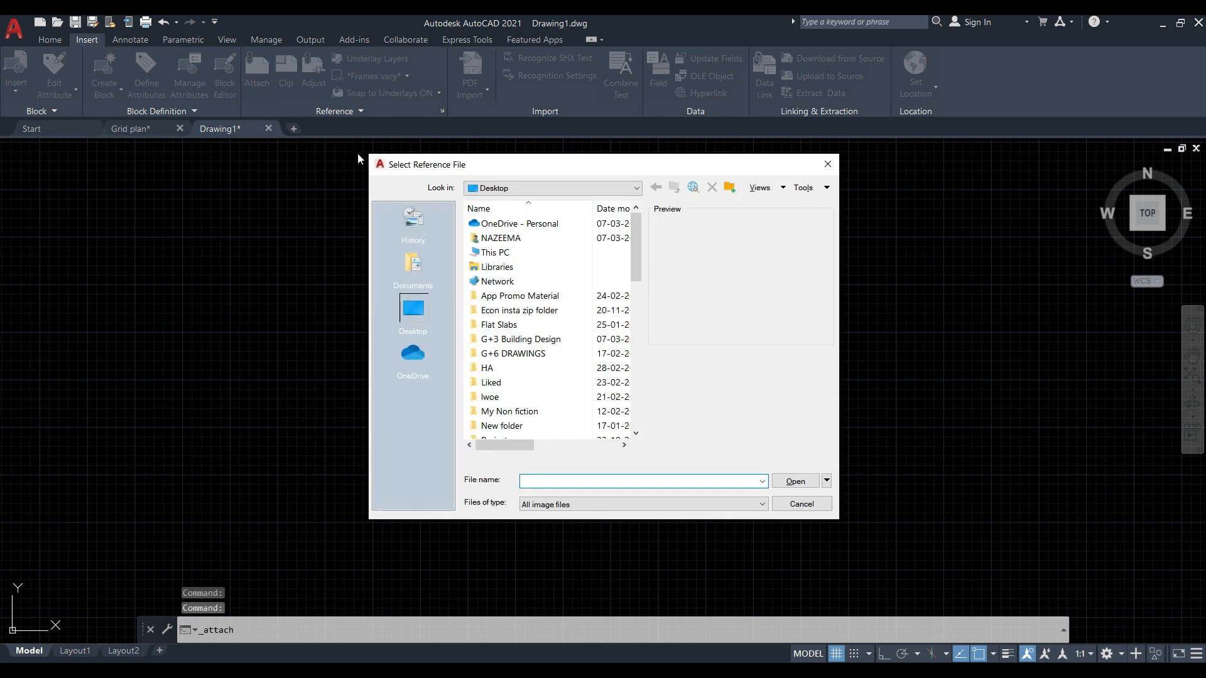
pyautogui.click(536, 324)
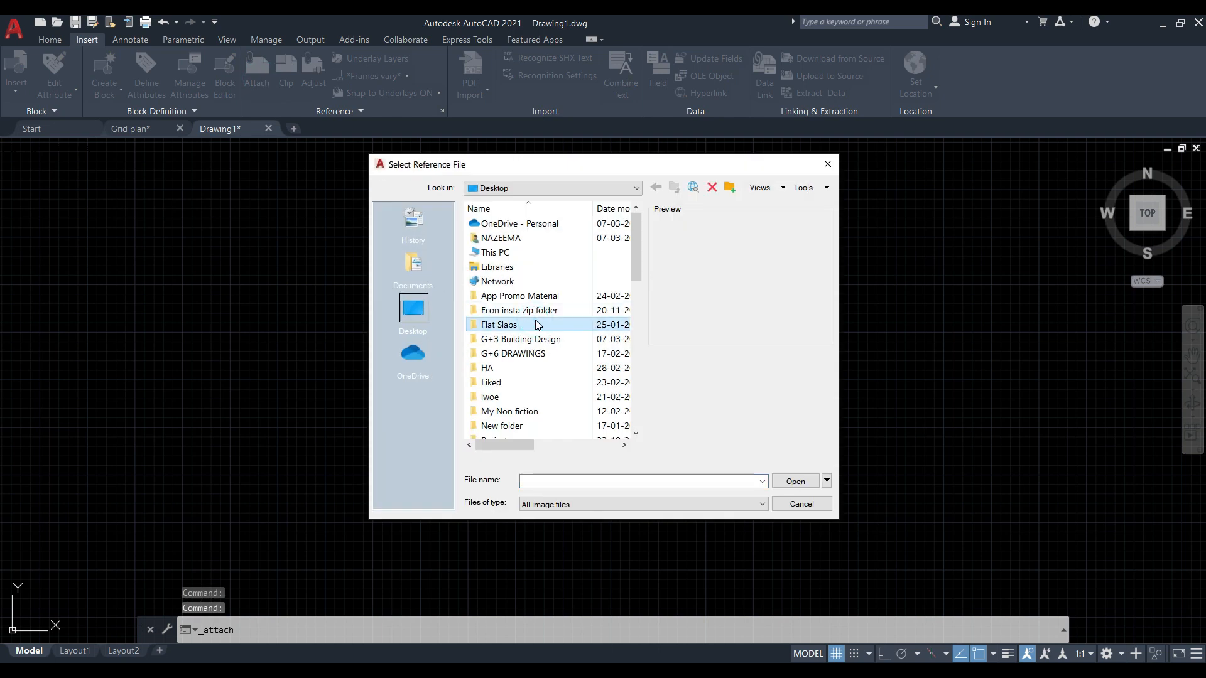
pyautogui.scroll(-10, 537, 324)
pyautogui.click(538, 325)
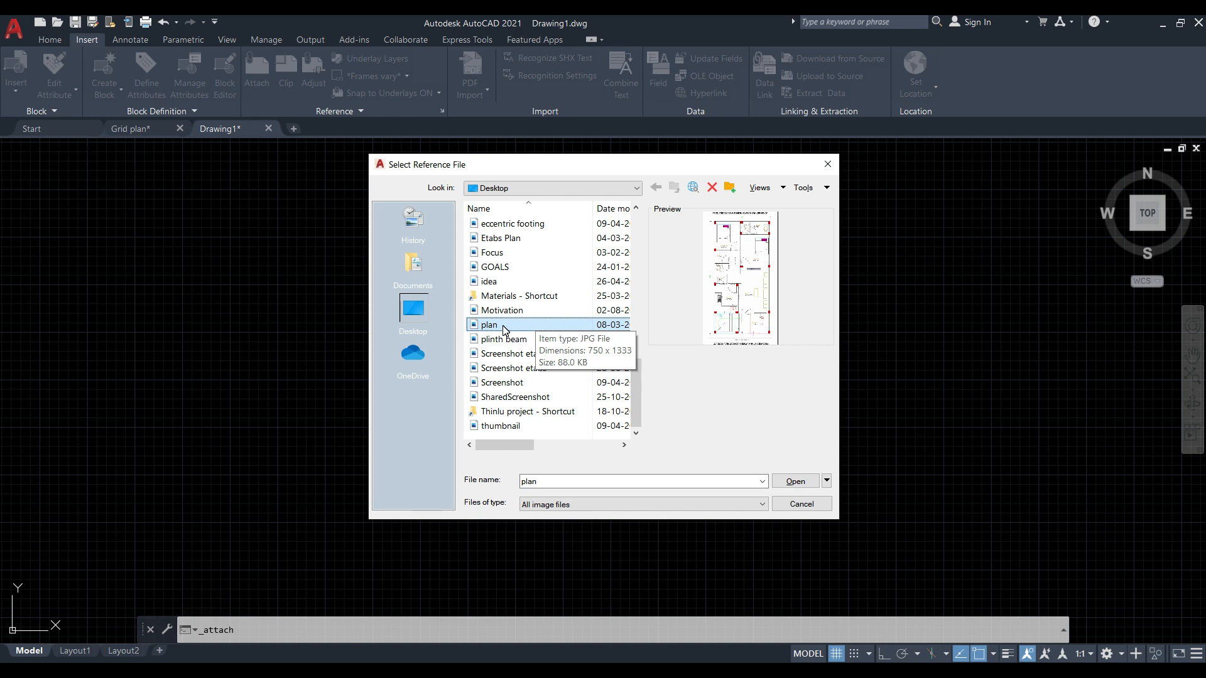
pyautogui.click(812, 481)
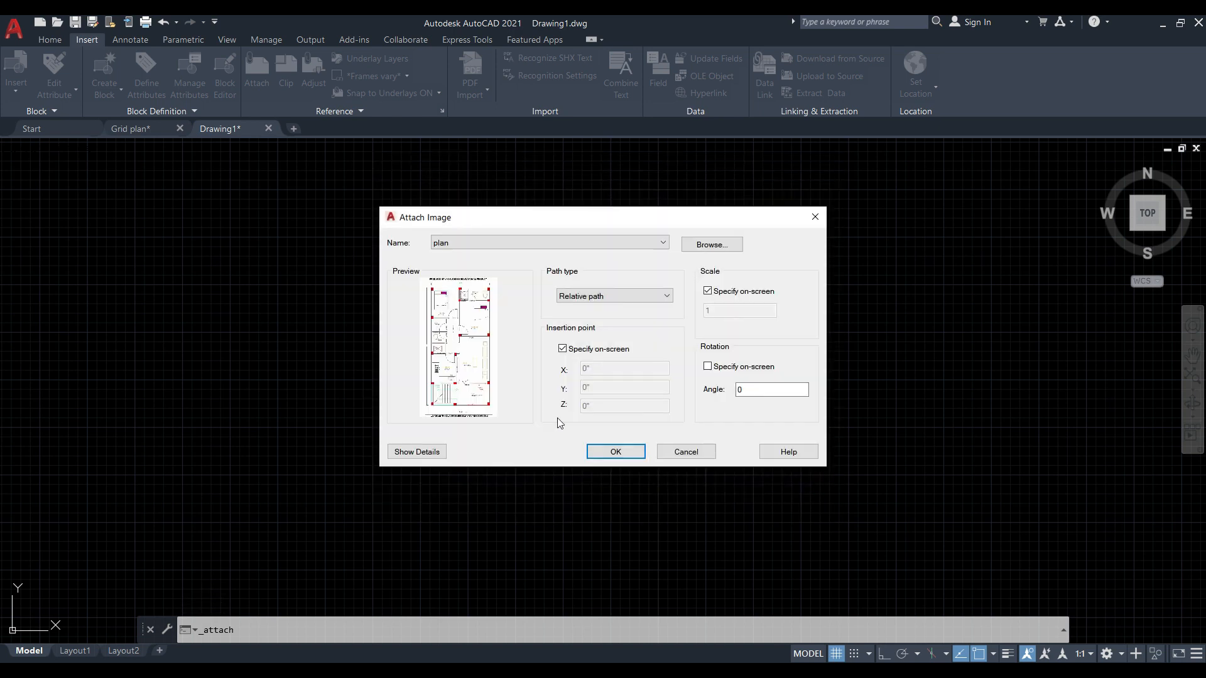
# Attach the plan image with its insertion point just above and beside the origin, using a scale factor of 1.
pyautogui.click(507, 671)
pyautogui.click(468, 298)
pyautogui.click(615, 453)
pyautogui.scroll(-5, 602, 359)
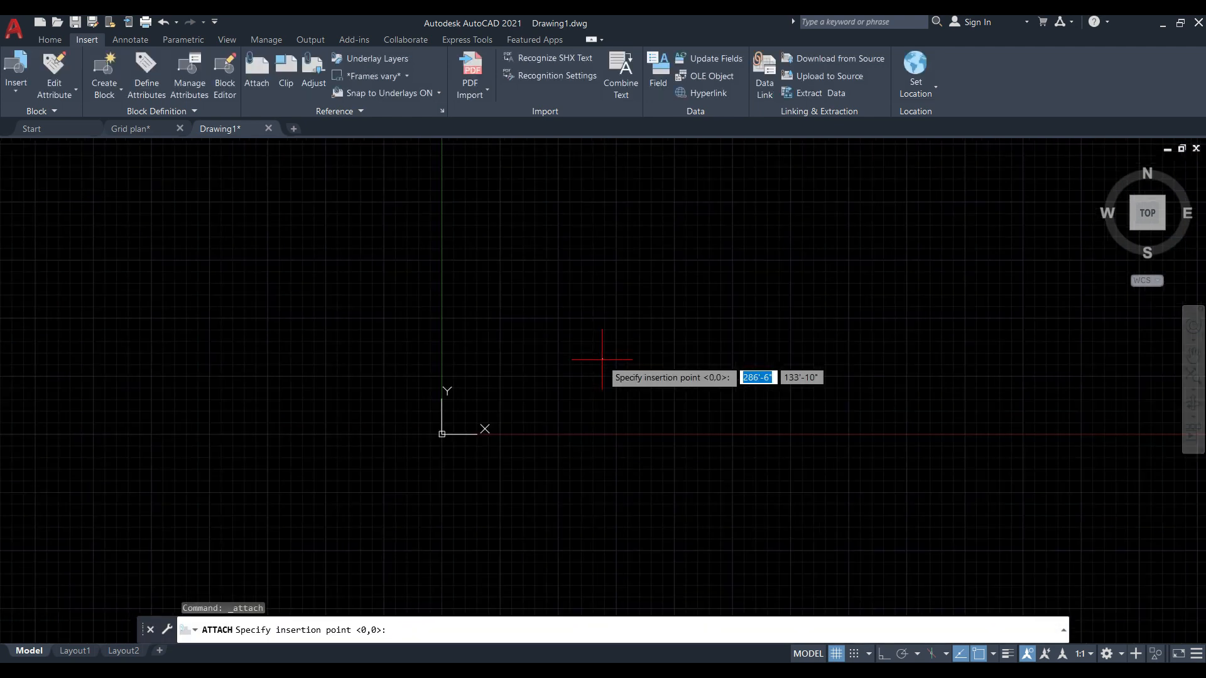
pyautogui.click(486, 414)
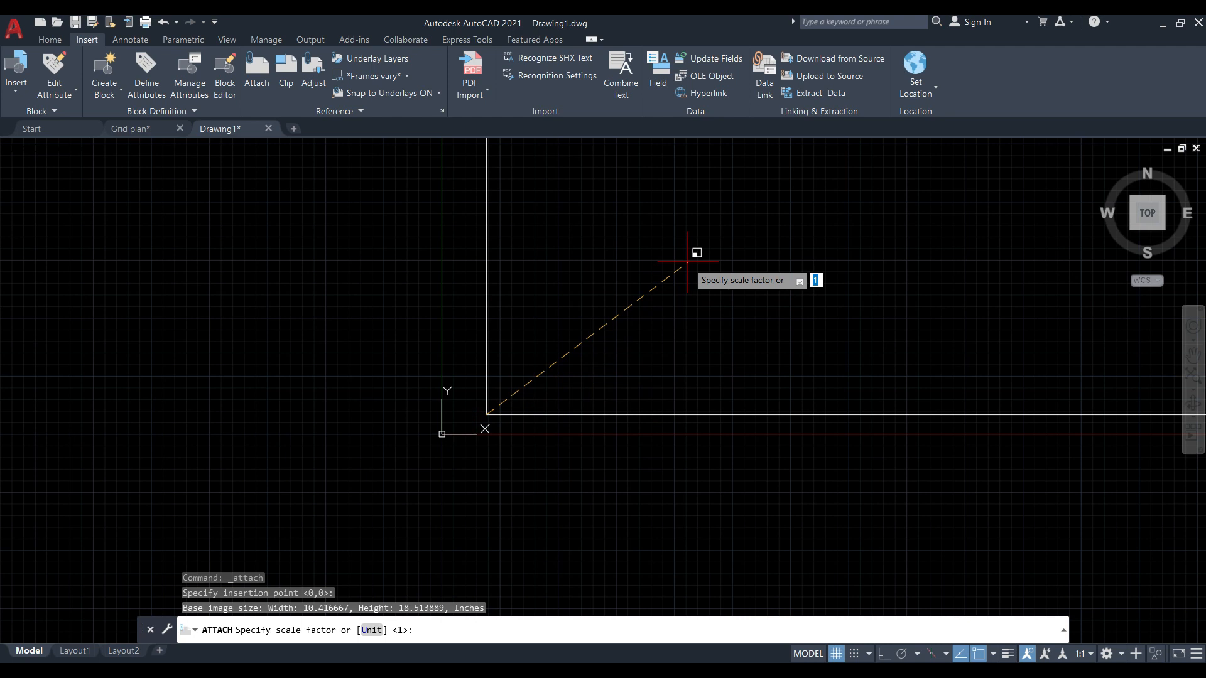
pyautogui.press('Return')
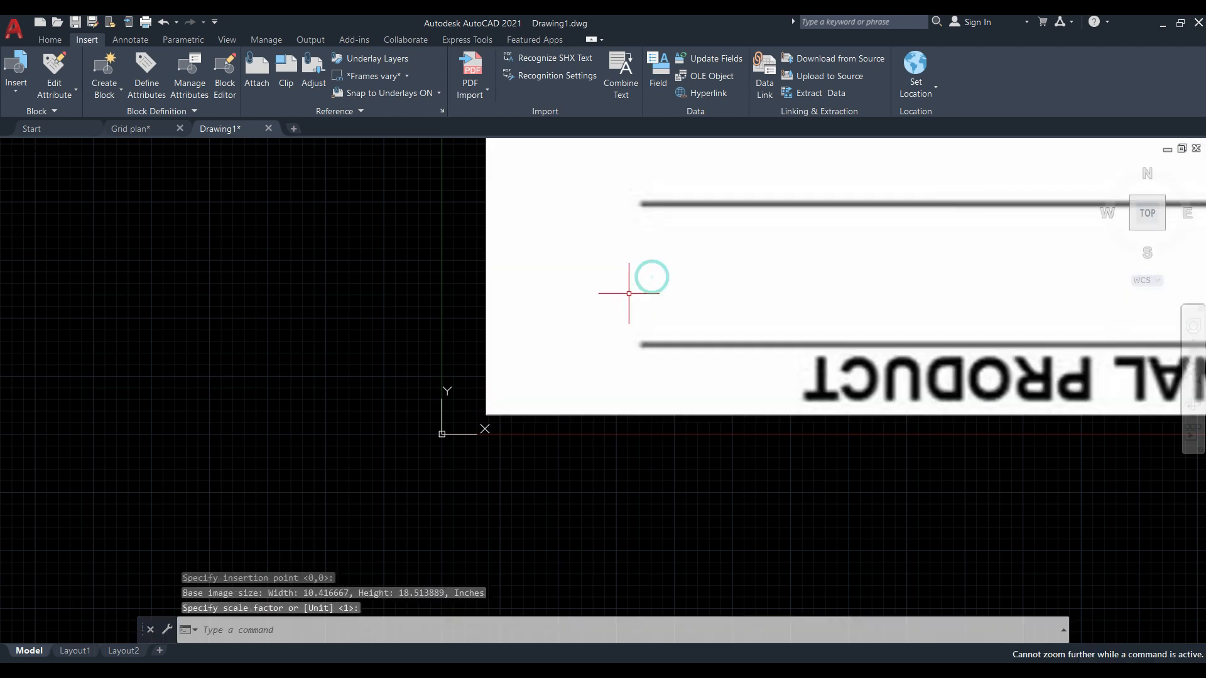
# Preview a dimension across the 10'0"X11'6" bedroom's upper edge, between the column below the OTS and the opposite outer column.
pyautogui.scroll(-5, 460, 382)
pyautogui.scroll(-6, 460, 382)
pyautogui.scroll(3, 465, 383)
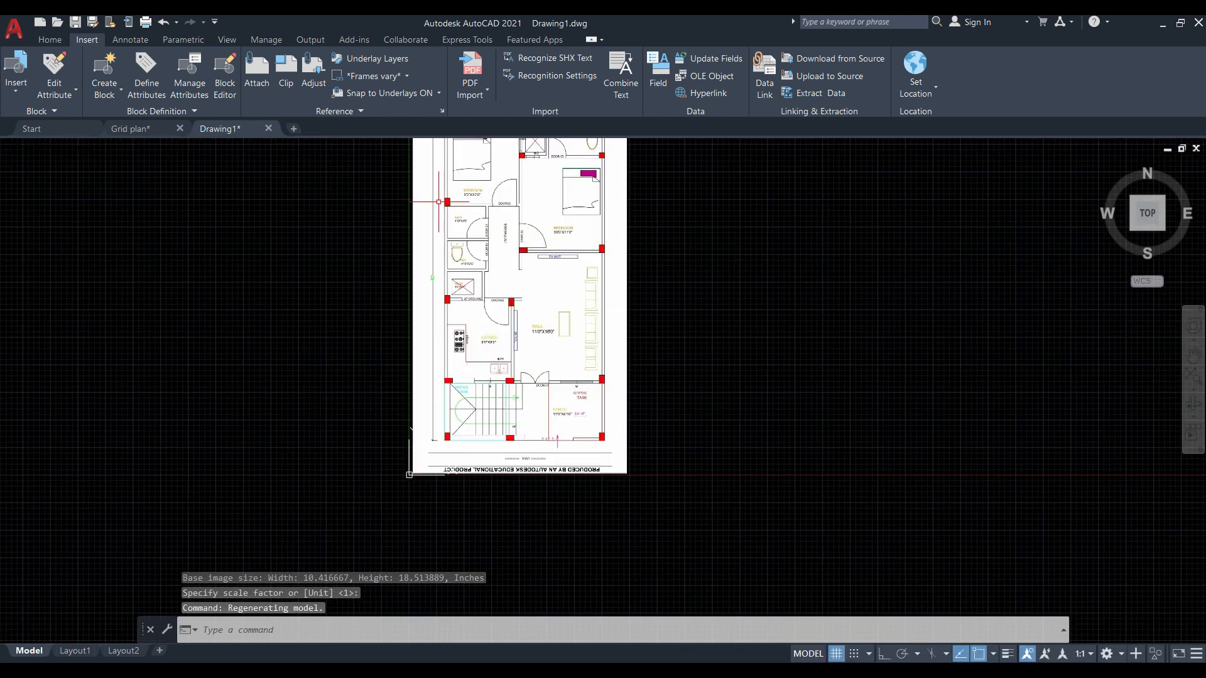
pyautogui.click(50, 40)
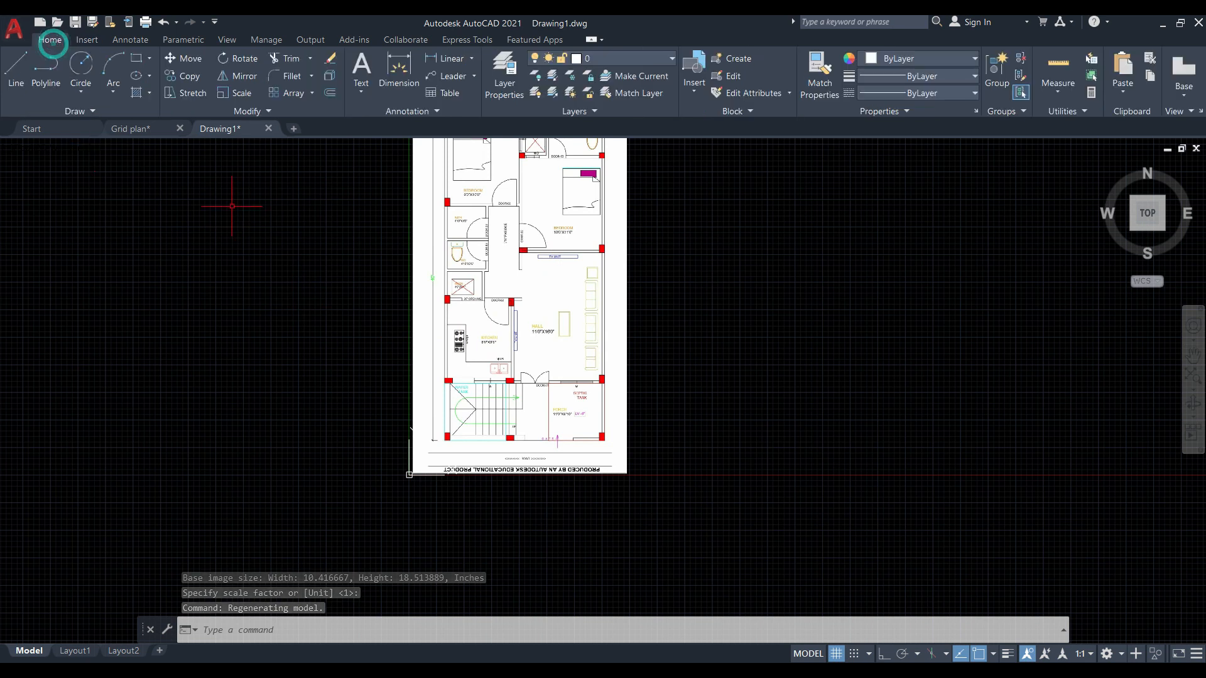
pyautogui.moveTo(340, 379); pyautogui.dragTo(283, 478, button='middle')
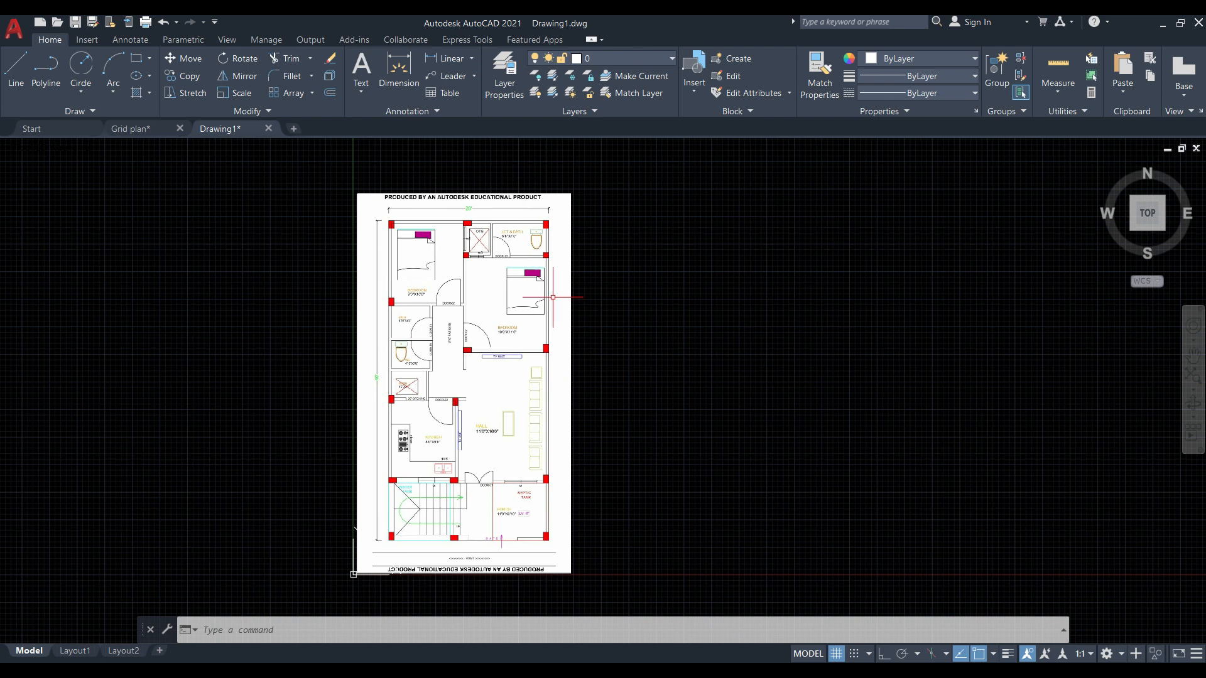
pyautogui.scroll(3, 490, 236)
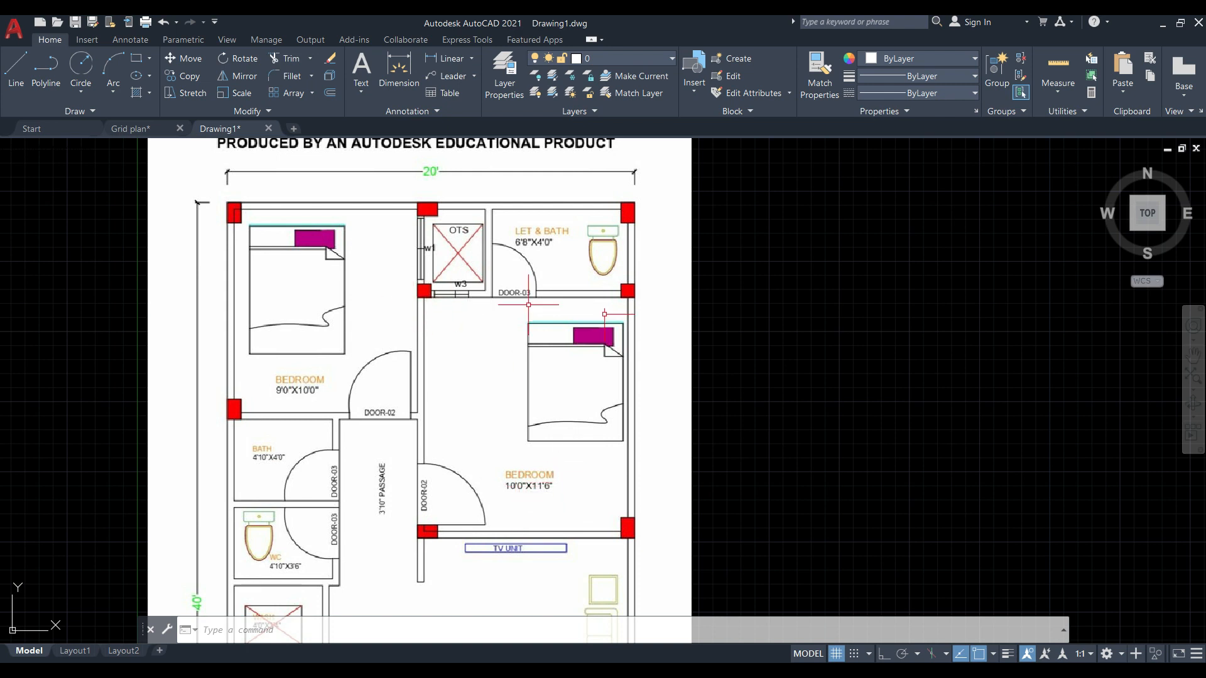
pyautogui.click(399, 69)
pyautogui.click(426, 293)
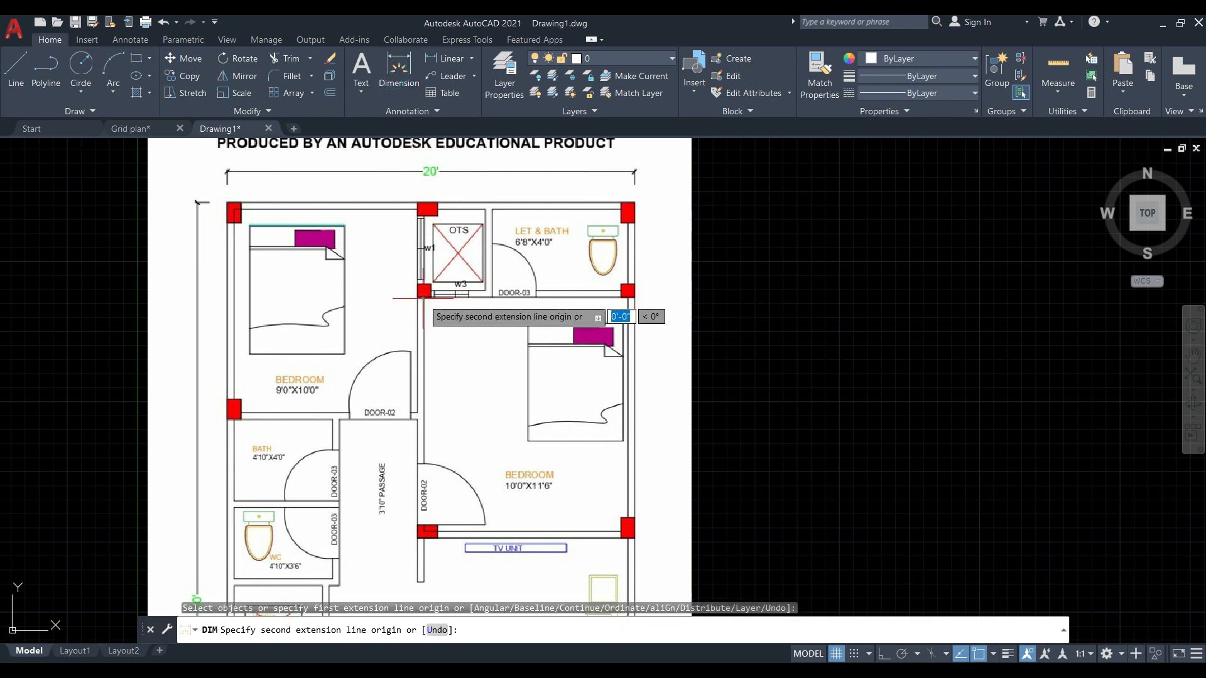
pyautogui.click(626, 293)
pyautogui.scroll(-3, 584, 364)
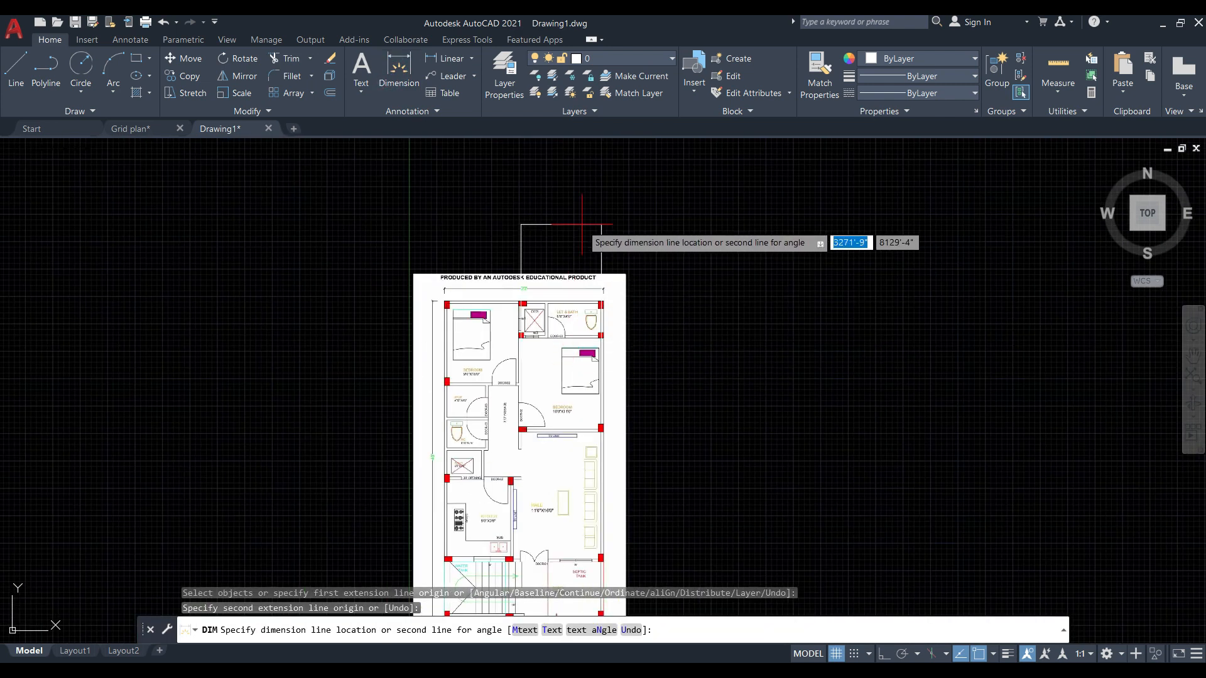
pyautogui.scroll(6, 571, 220)
pyautogui.scroll(-4, 810, 242)
pyautogui.scroll(3, 660, 245)
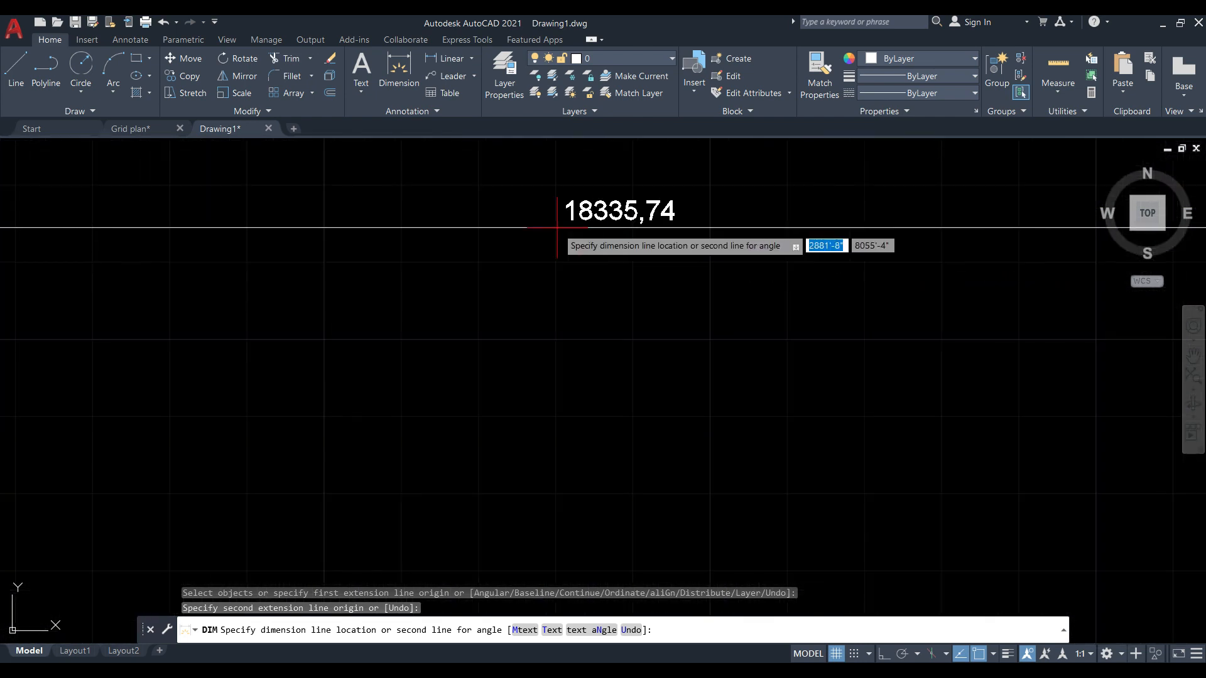
pyautogui.press('Escape')
pyautogui.scroll(-4, 552, 269)
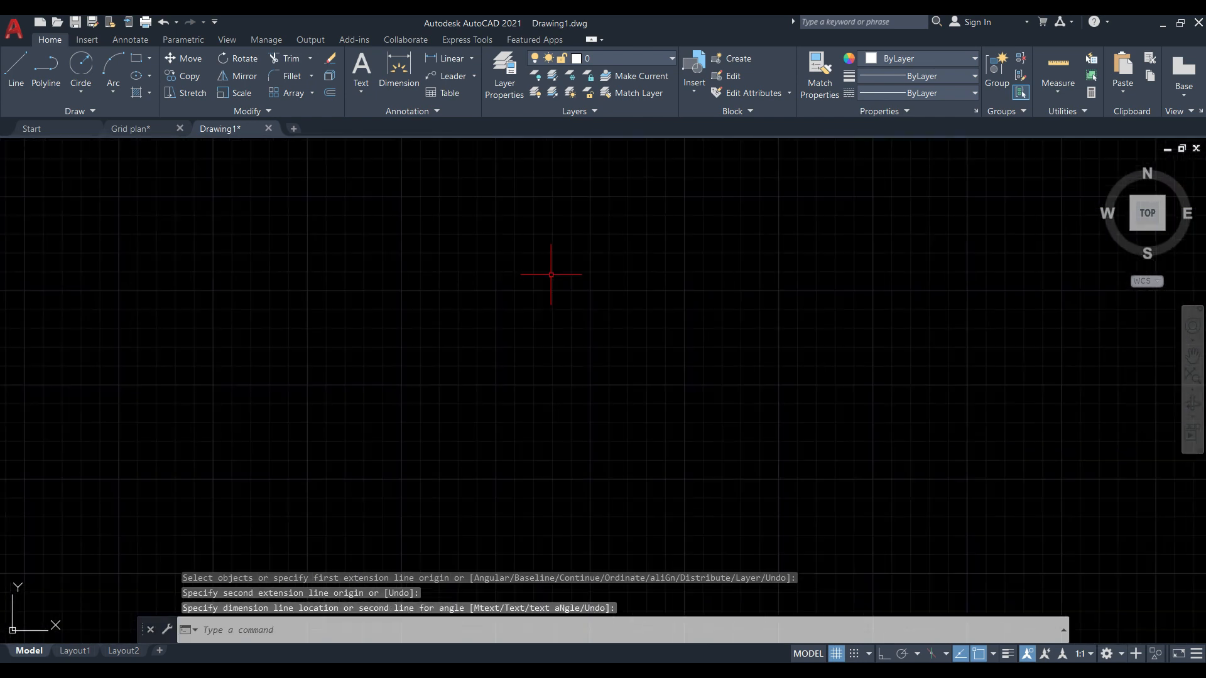
pyautogui.scroll(4, 536, 269)
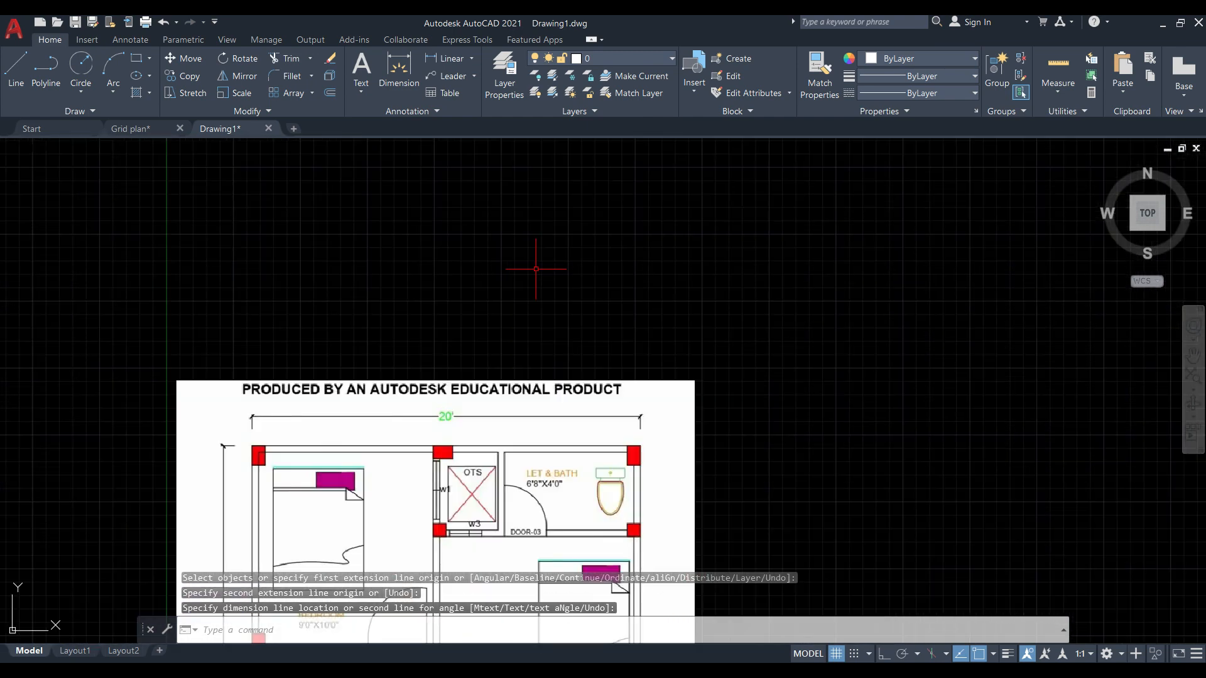
# Modify the ISO-25 dimension style's primary units to Engineering format with 0'-0" precision.
pyautogui.write('d')
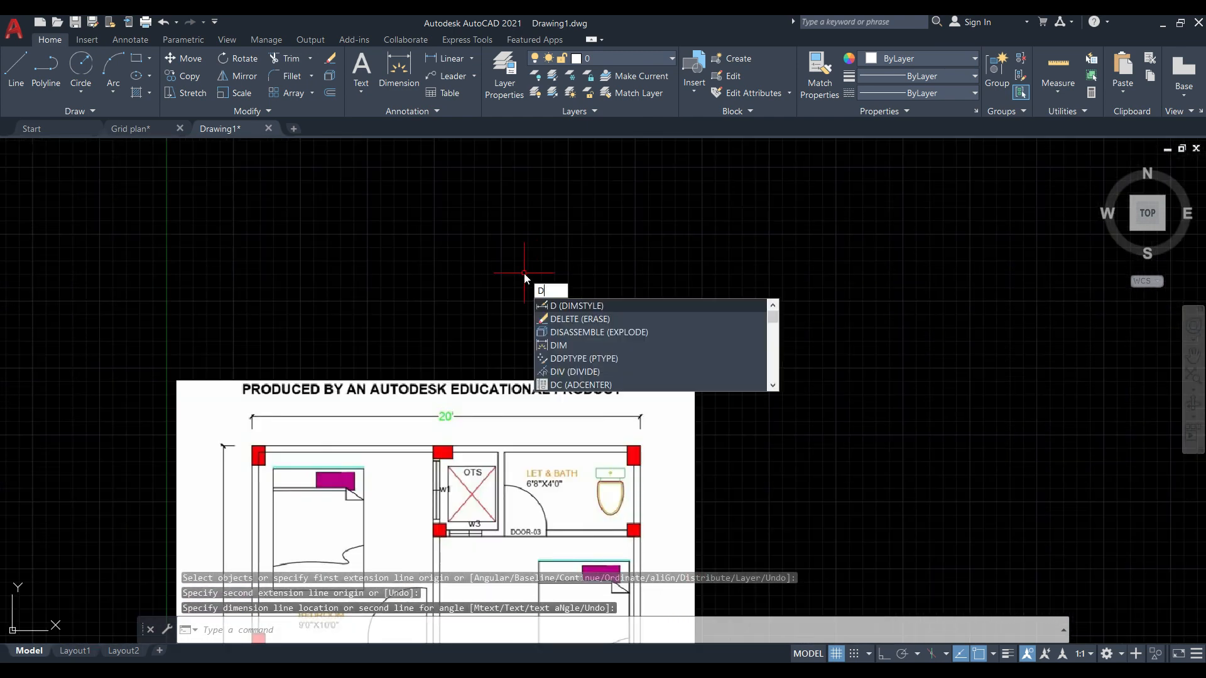
pyautogui.press('Return')
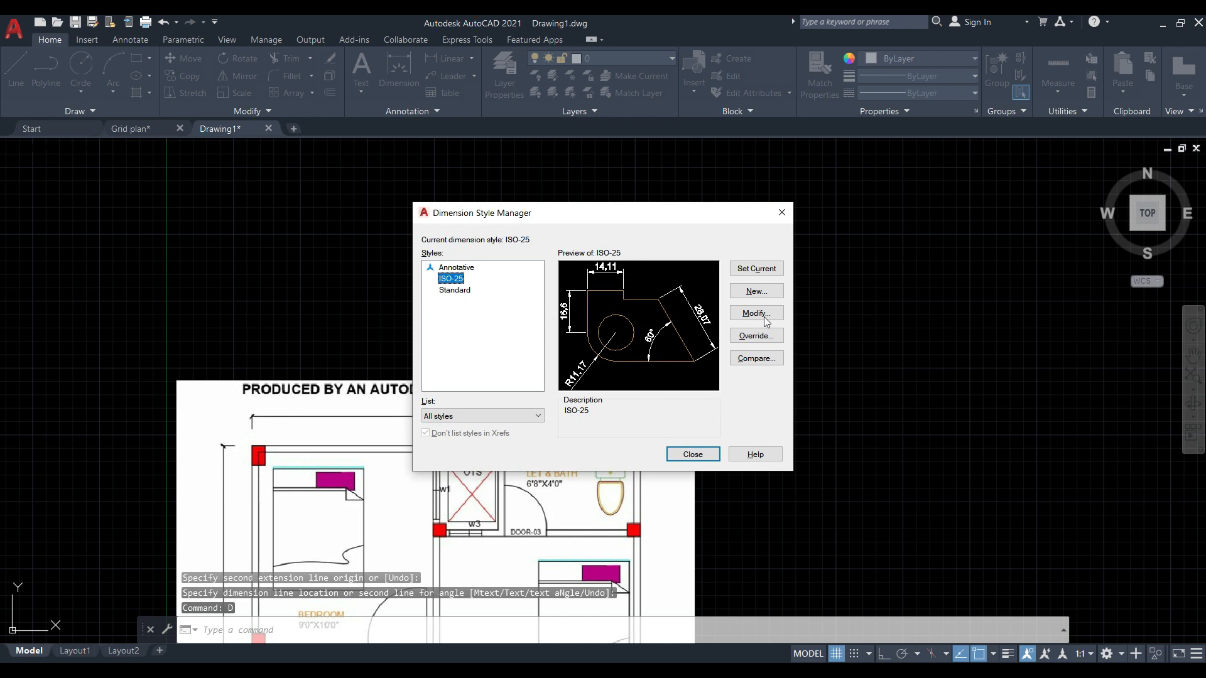
pyautogui.click(763, 315)
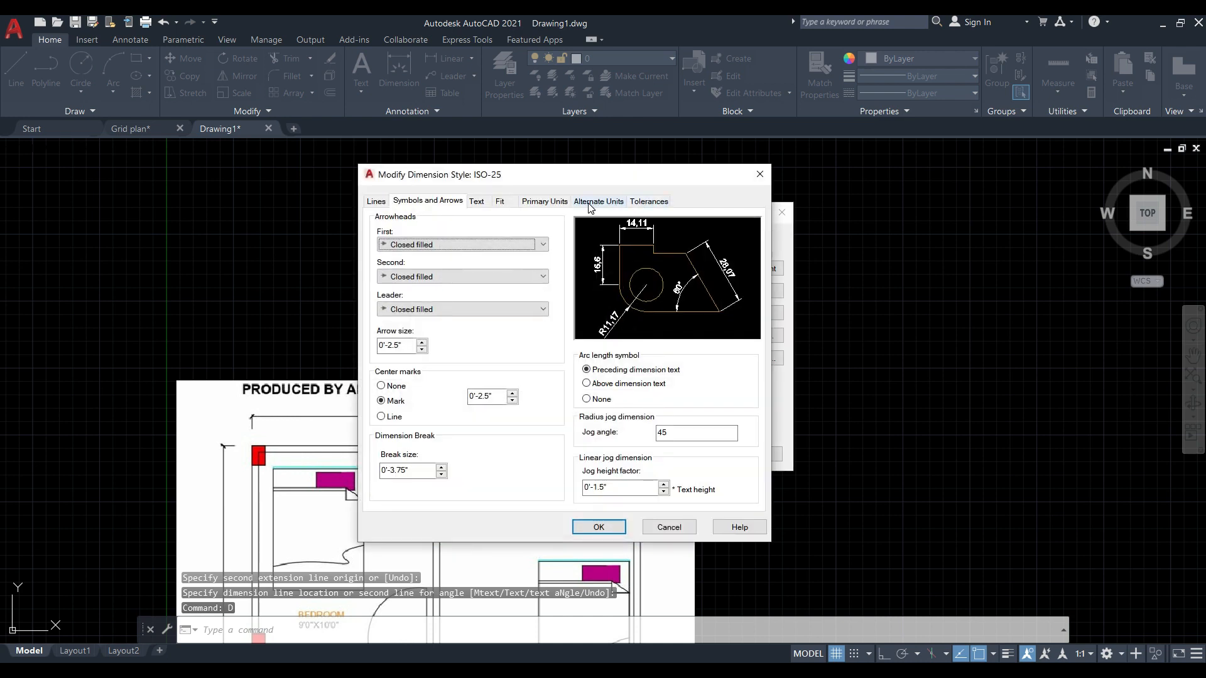
pyautogui.click(545, 202)
pyautogui.click(538, 231)
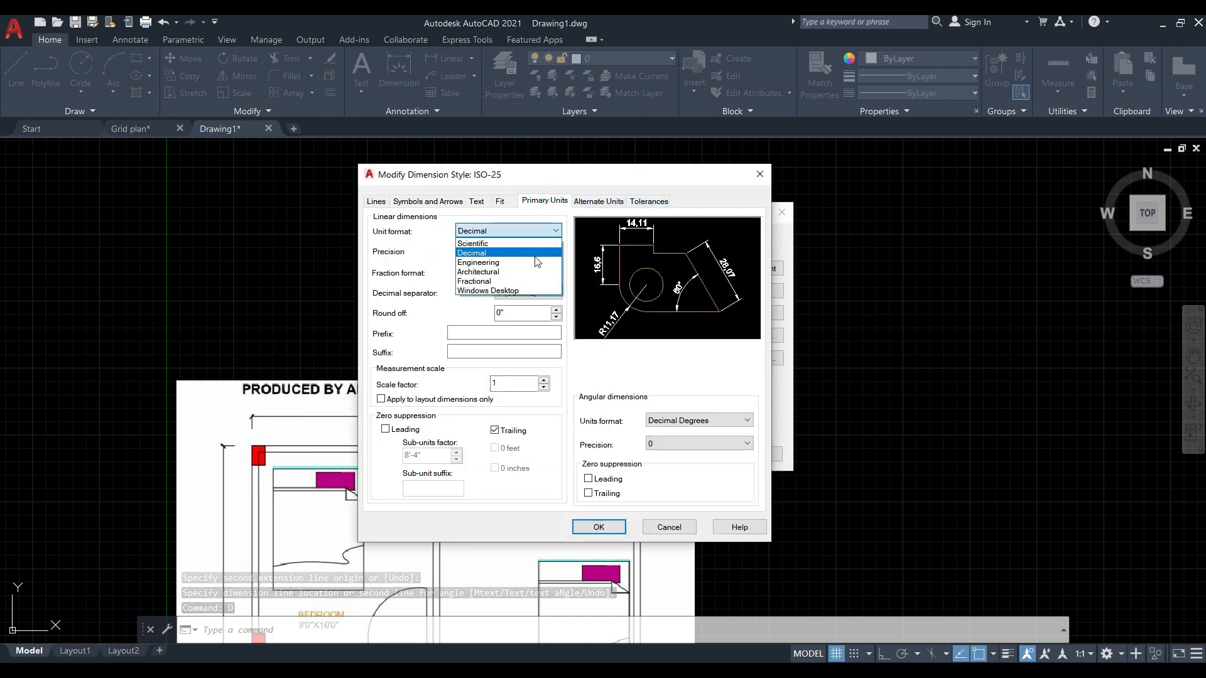
pyautogui.click(535, 259)
pyautogui.click(470, 261)
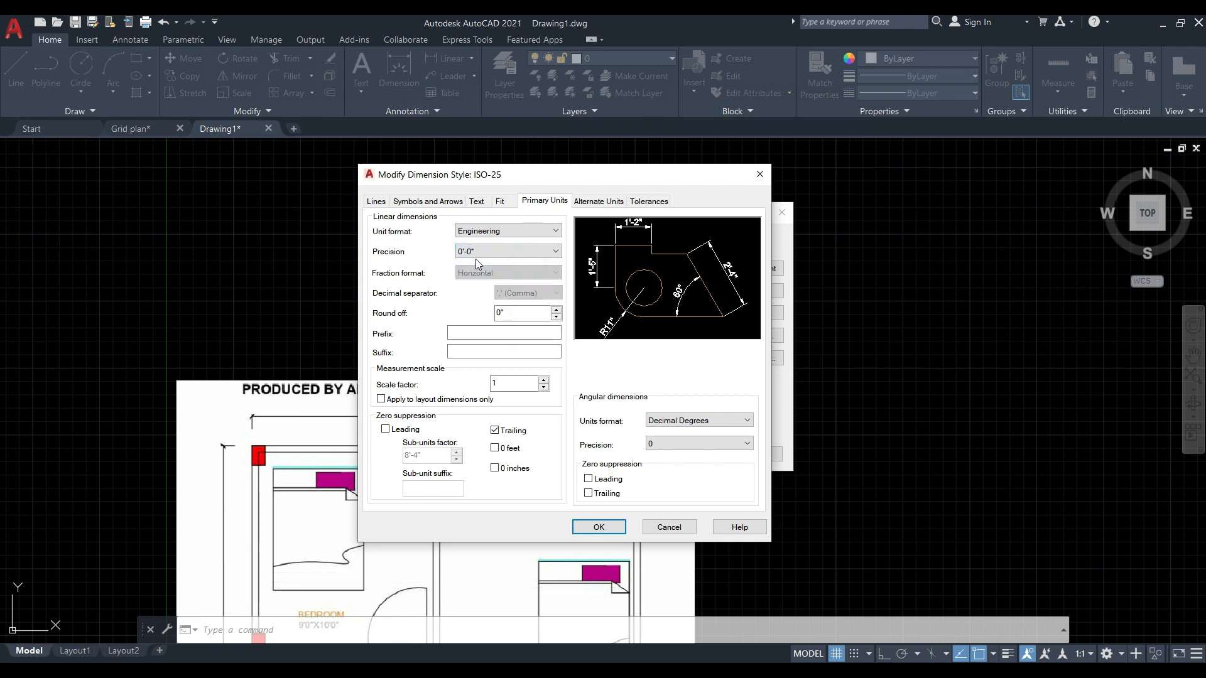
# Set the ISO-25 dimension style's text height and arrow size to 4' each and apply the changes.
pyautogui.click(476, 202)
pyautogui.moveTo(547, 306); pyautogui.dragTo(447, 306)
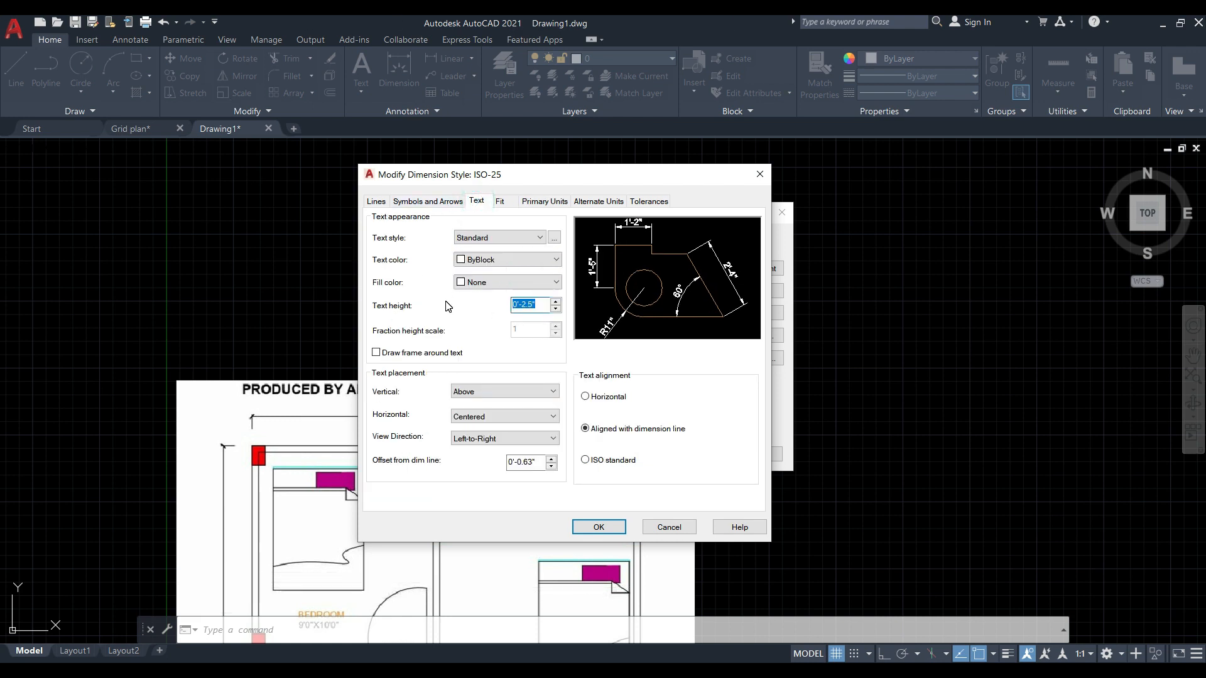
pyautogui.write("4'")
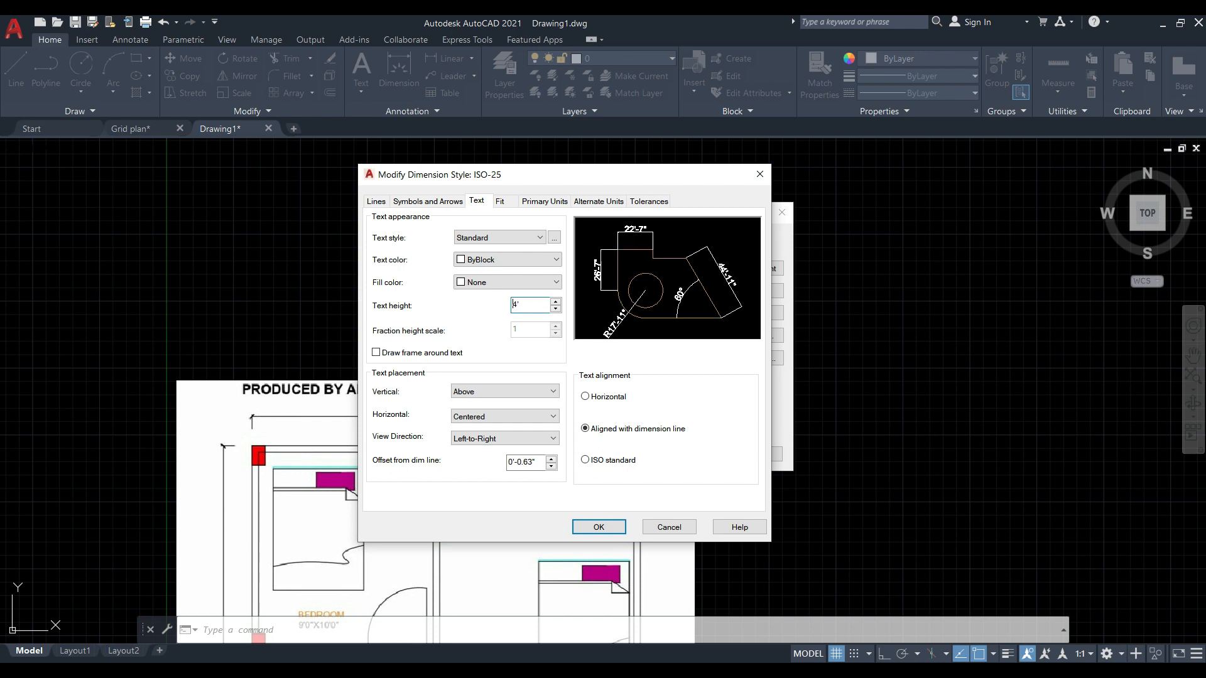
pyautogui.click(443, 202)
pyautogui.doubleClick(401, 347)
pyautogui.write('4')
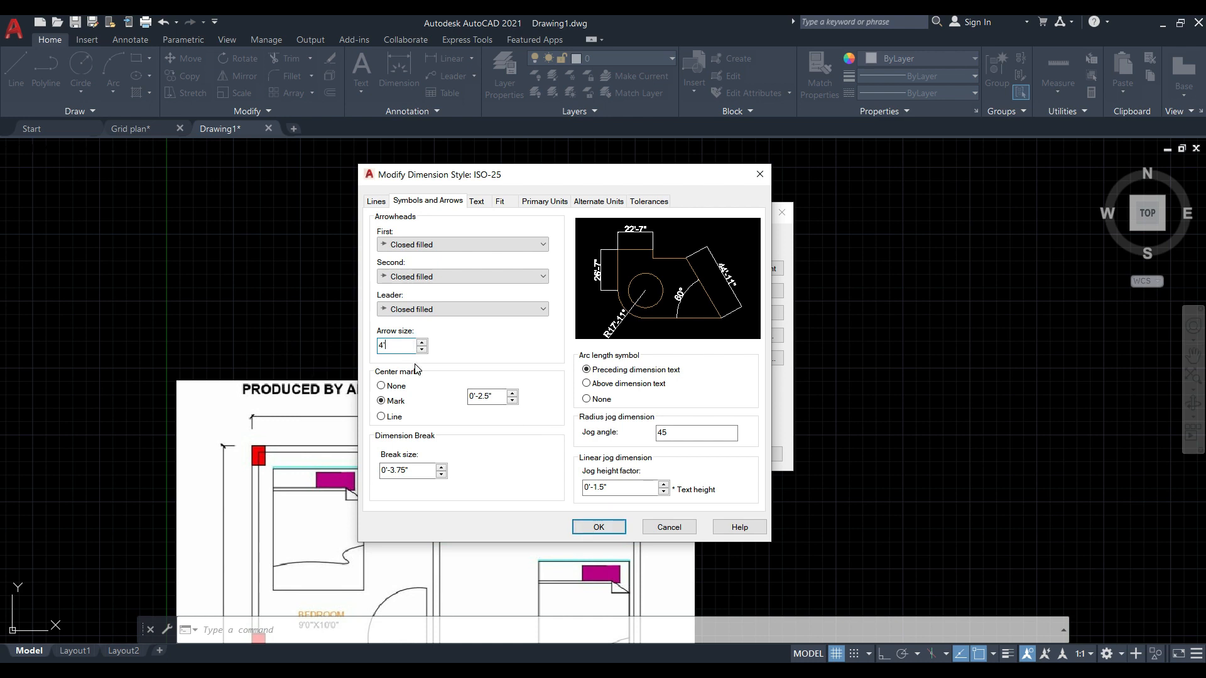
pyautogui.click(584, 530)
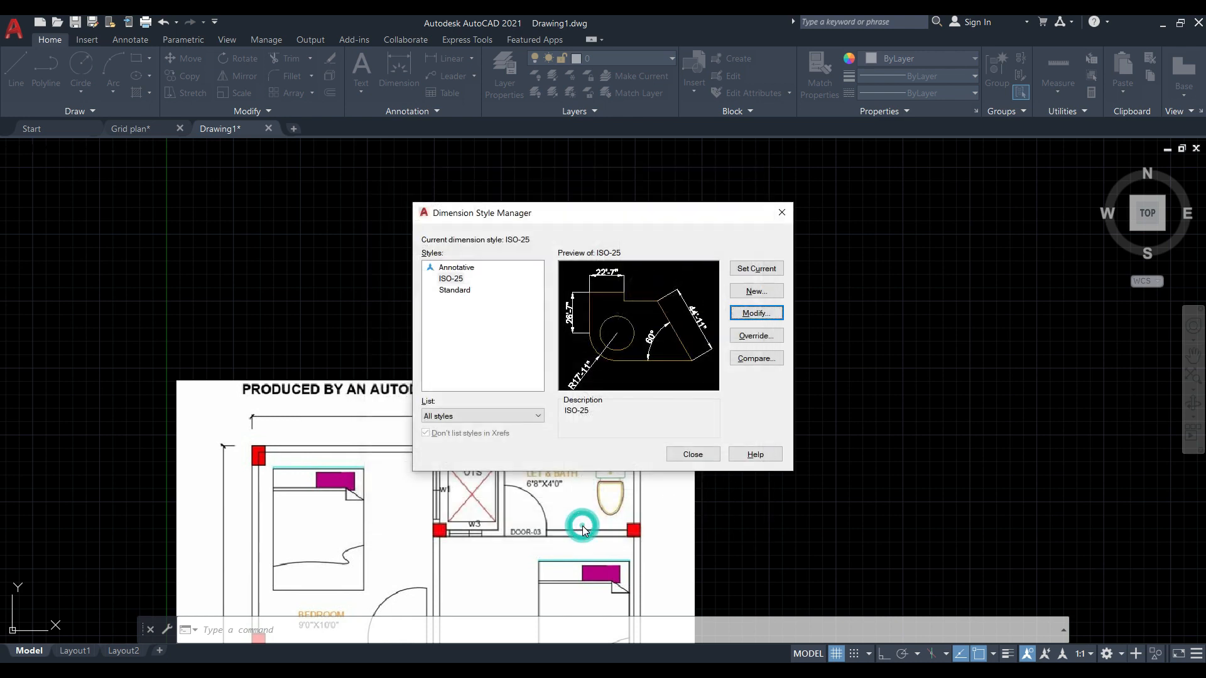
pyautogui.click(694, 455)
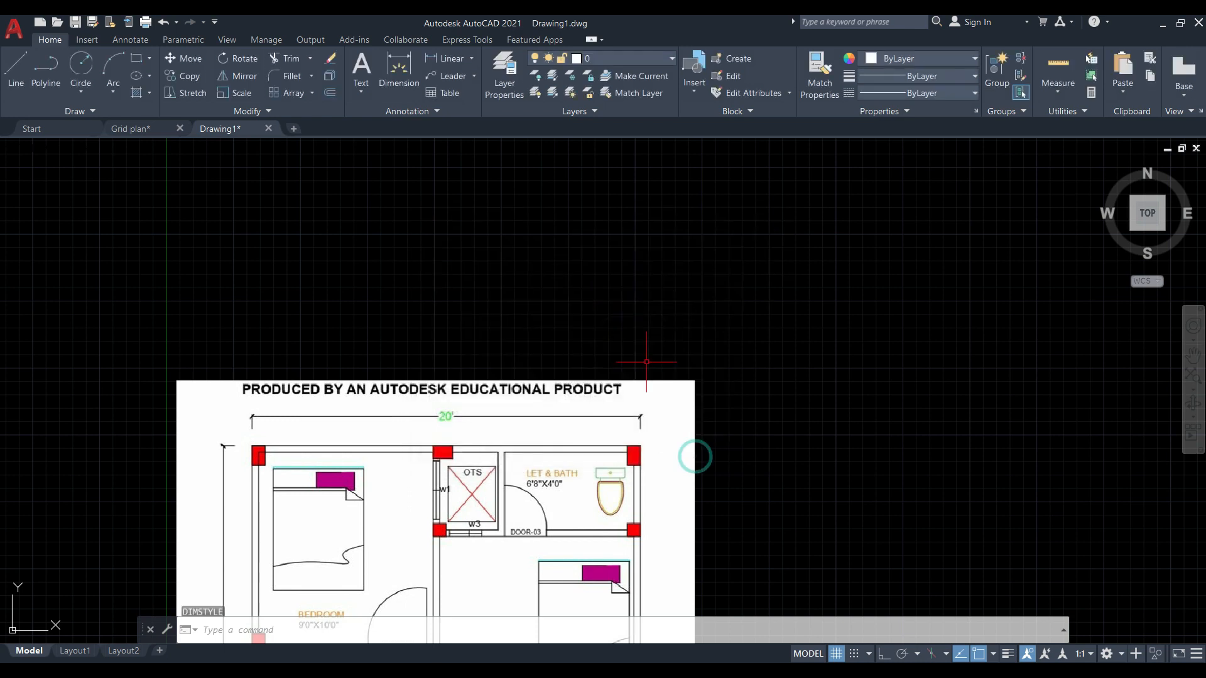
# Dimension the 10'0"X11'6" bedroom's width between its two upper columns, placing the dimension line above the plan image.
pyautogui.click(399, 68)
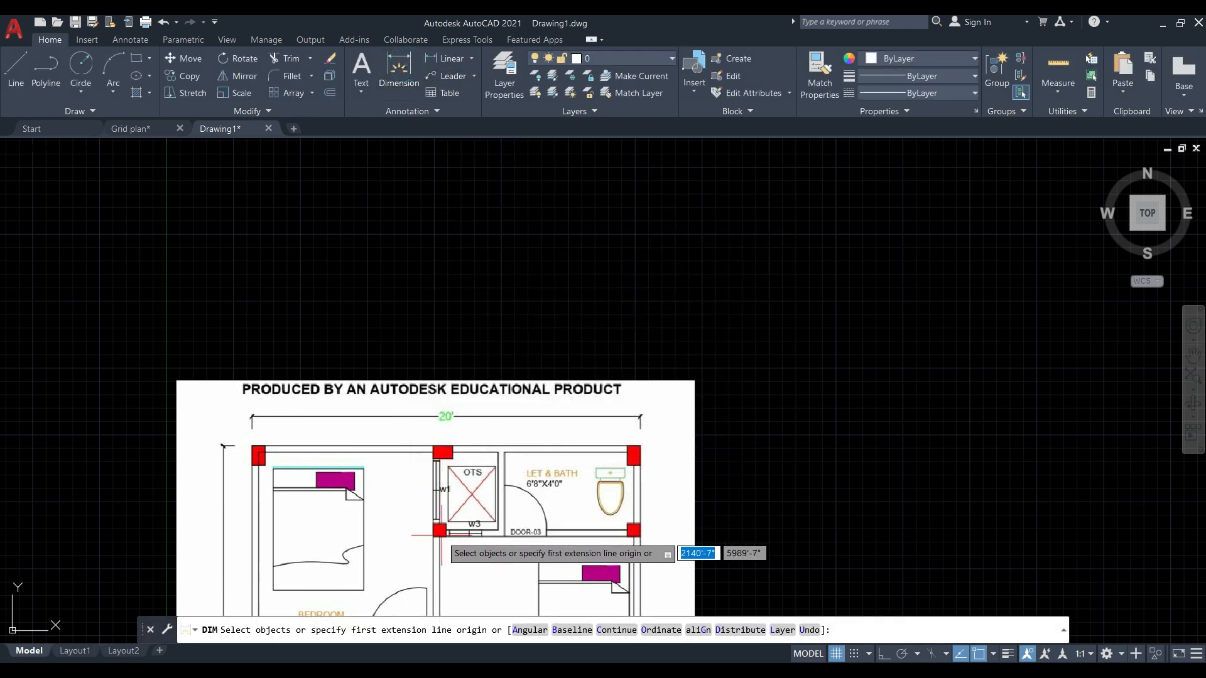
pyautogui.click(440, 535)
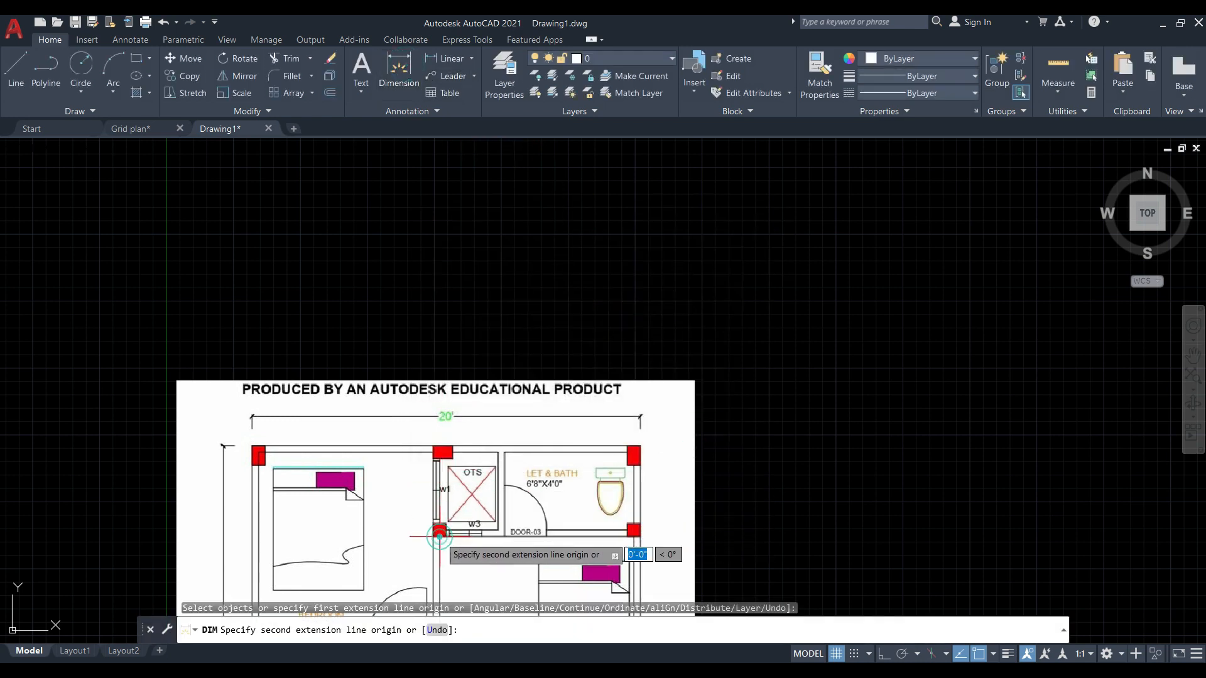
pyautogui.click(633, 535)
pyautogui.scroll(5, 538, 330)
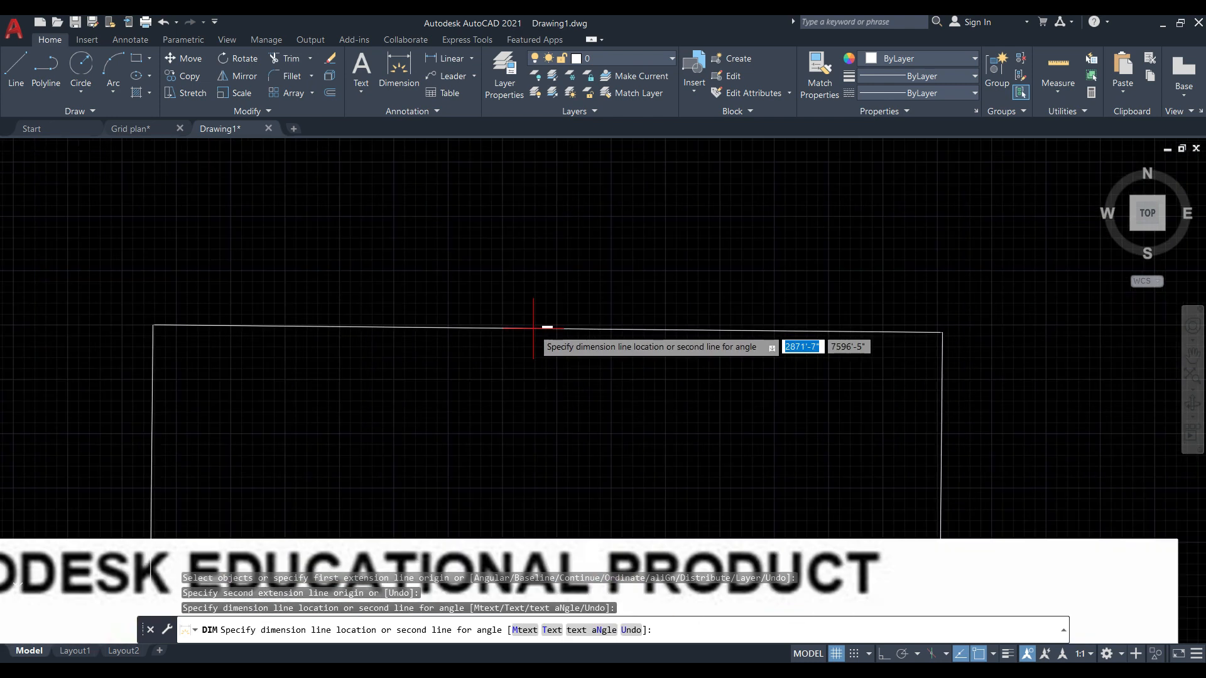
pyautogui.scroll(4, 540, 324)
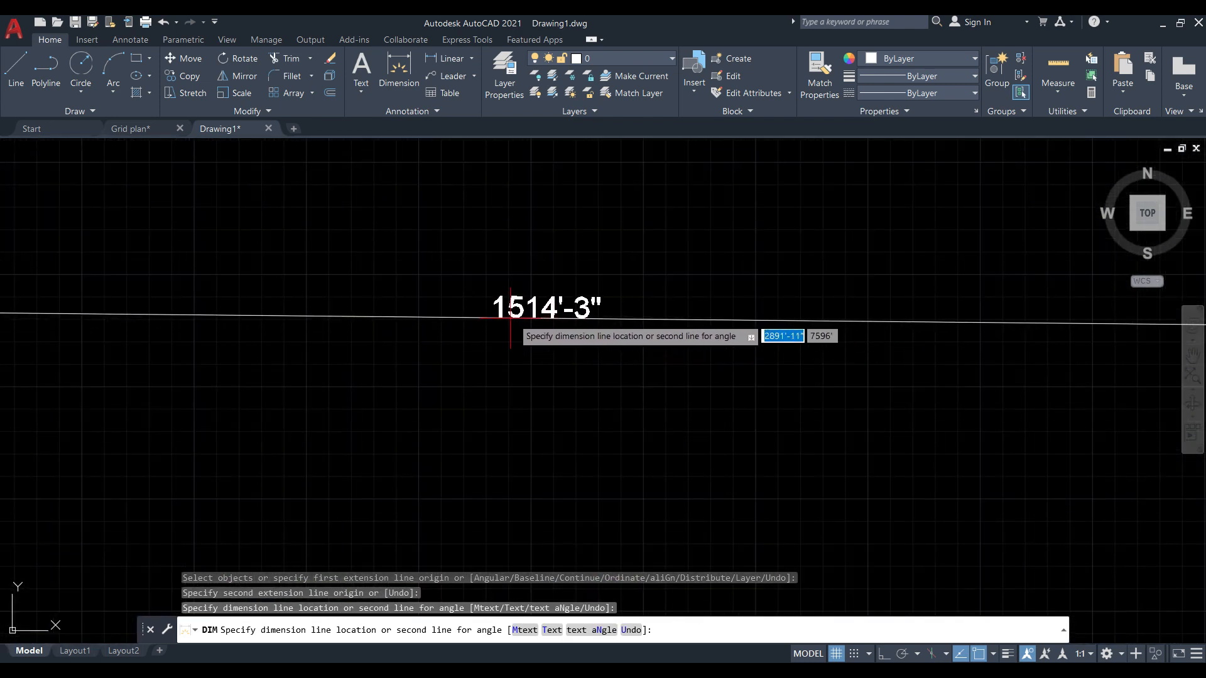
pyautogui.click(531, 319)
pyautogui.scroll(-8, 531, 283)
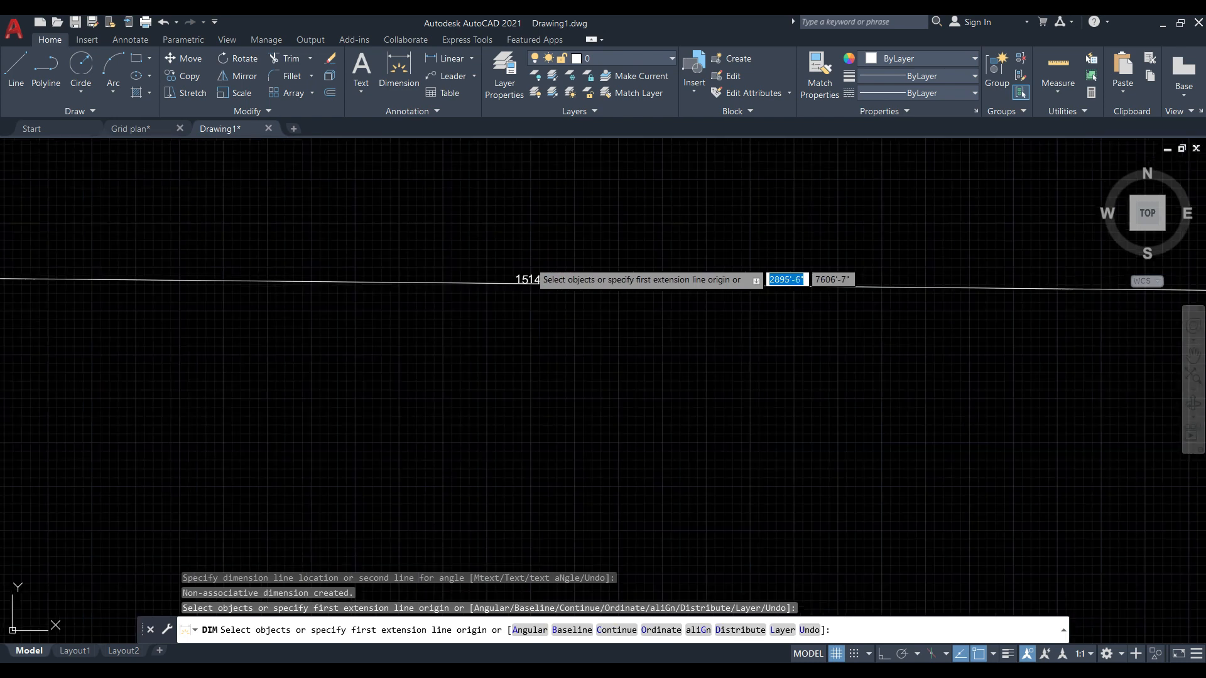
pyautogui.scroll(-4, 531, 270)
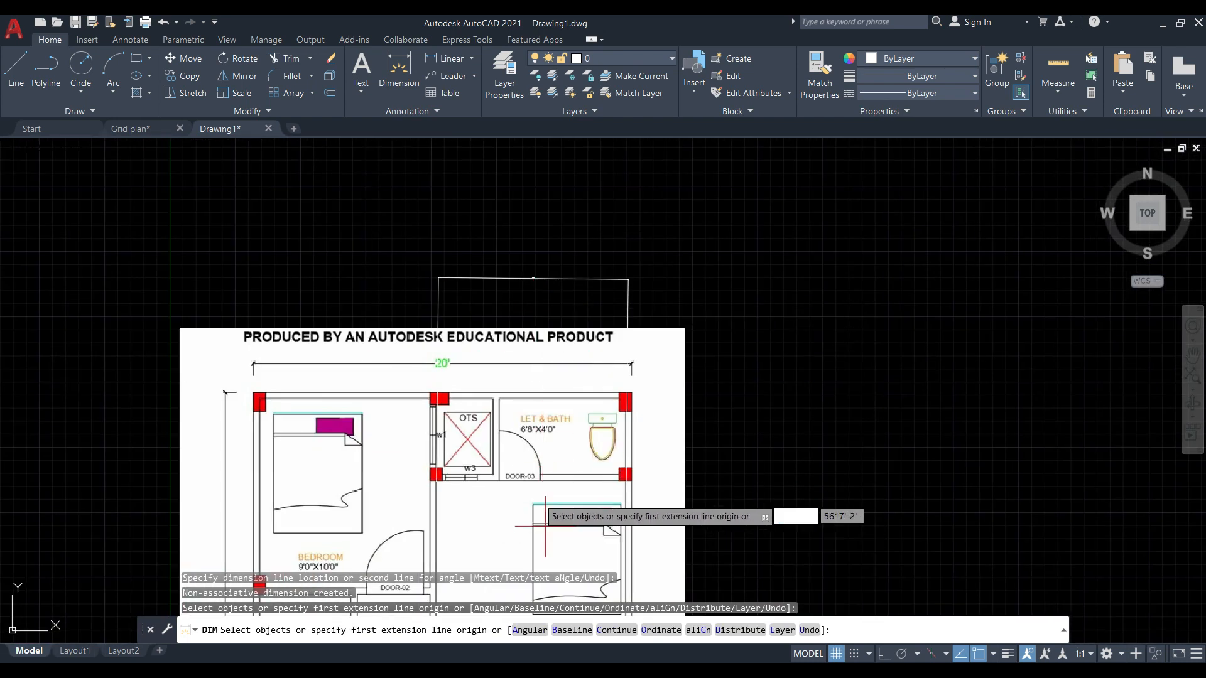
# Leave the dimension command and erase the bedroom width dimension above the plan.
pyautogui.scroll(-4, 503, 440)
pyautogui.scroll(4, 499, 438)
pyautogui.scroll(-4, 528, 417)
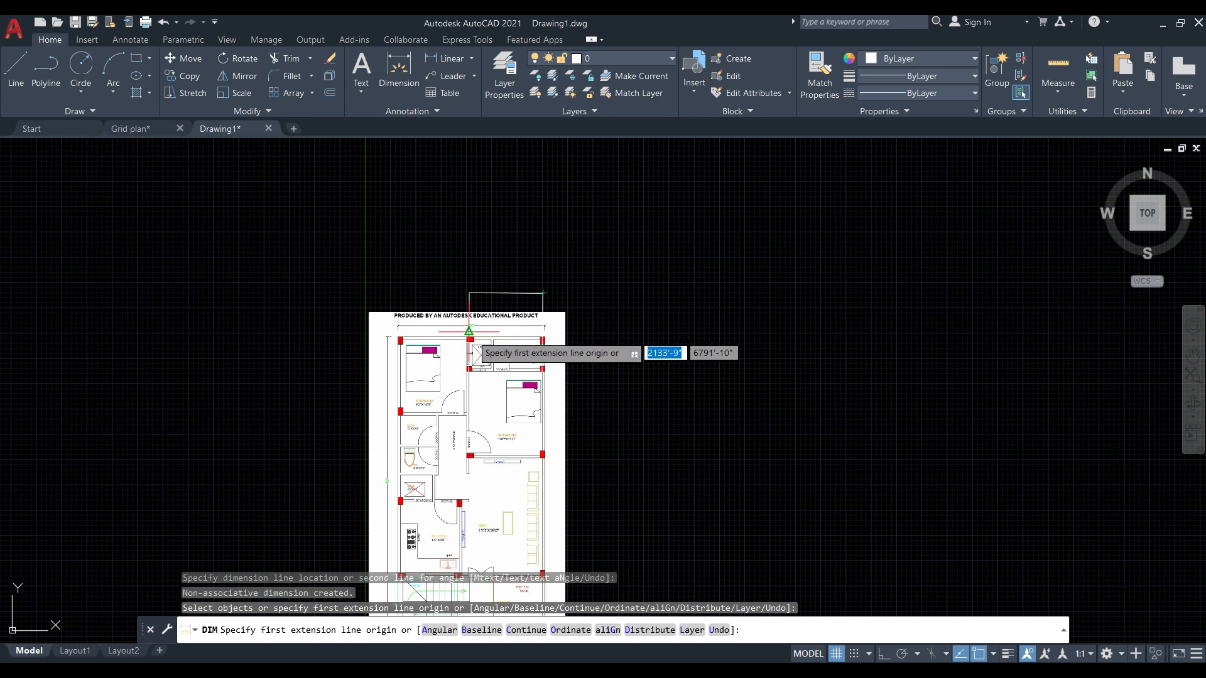
pyautogui.press('Return')
pyautogui.press('Escape')
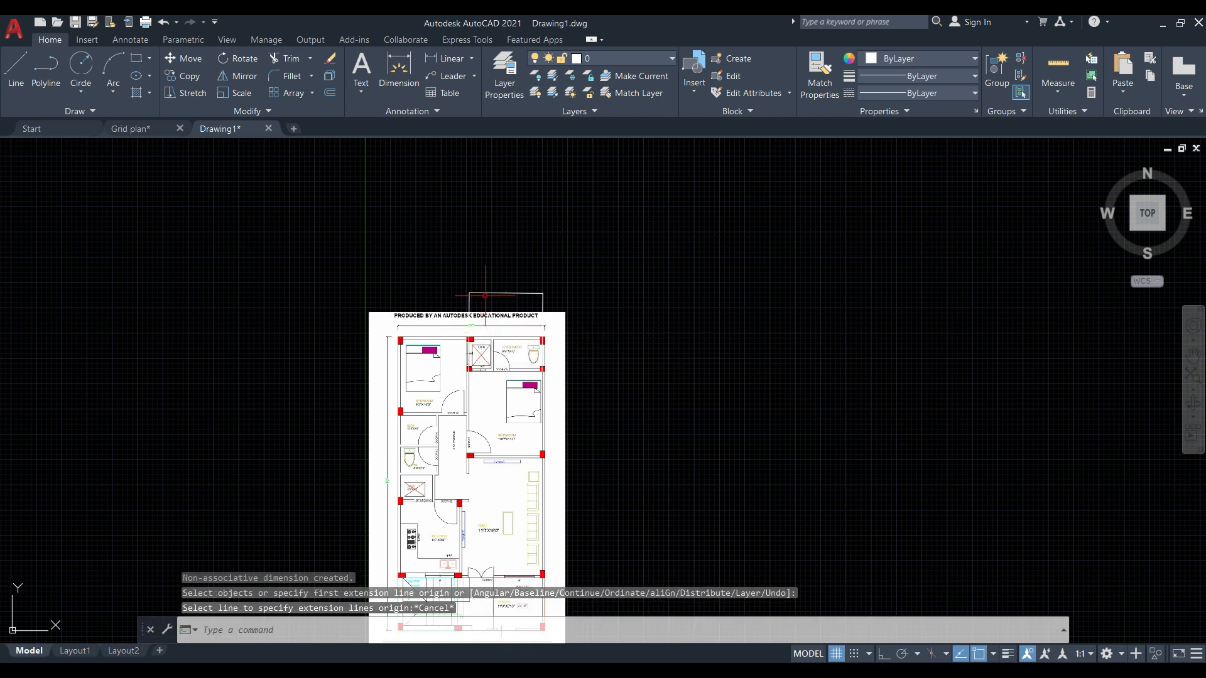
pyautogui.click(484, 293)
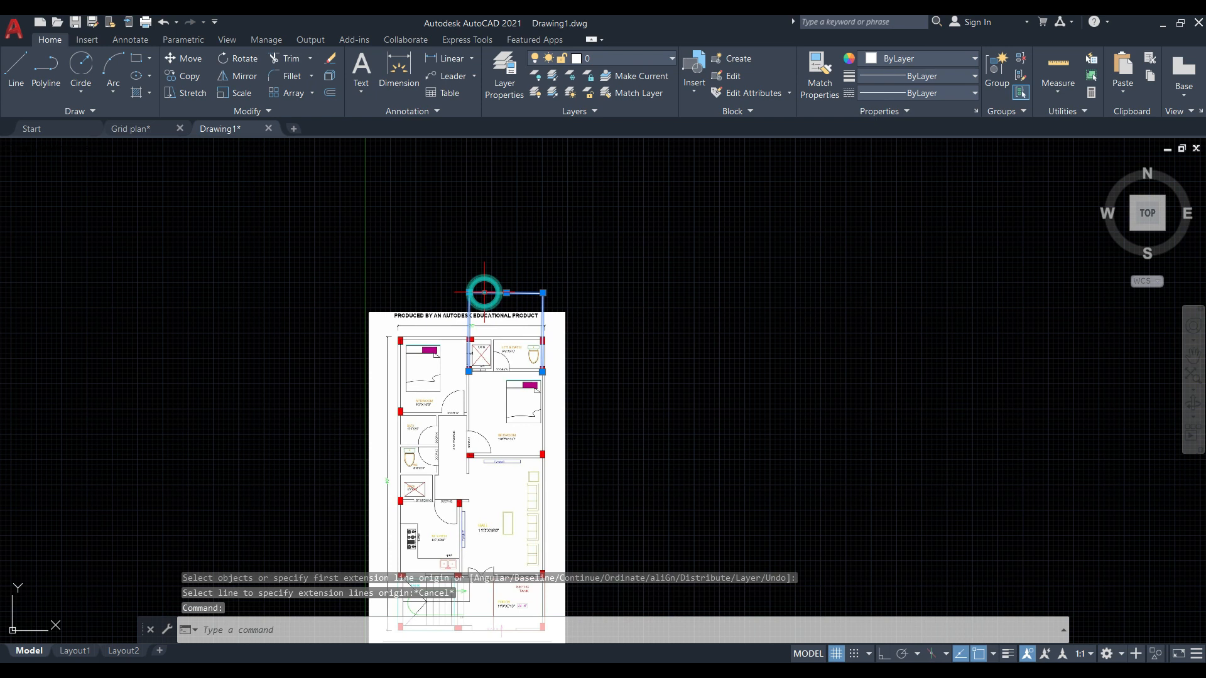
pyautogui.press('Delete')
# Scale the plan image by reference from the 10'0"X11'6" bedroom's upper-left column, using the distance to its upper-right column and a new length of 10'.
pyautogui.scroll(-3, 477, 269)
pyautogui.scroll(2, 490, 345)
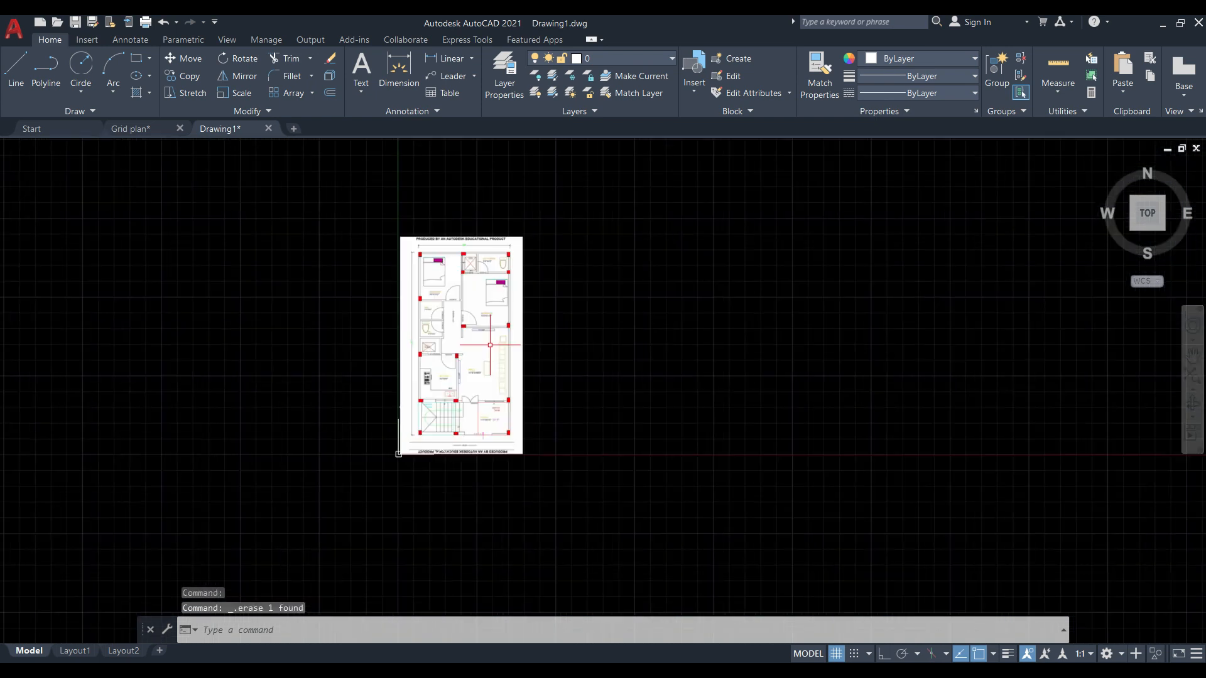
pyautogui.press('Return')
pyautogui.click(351, 196)
pyautogui.click(620, 543)
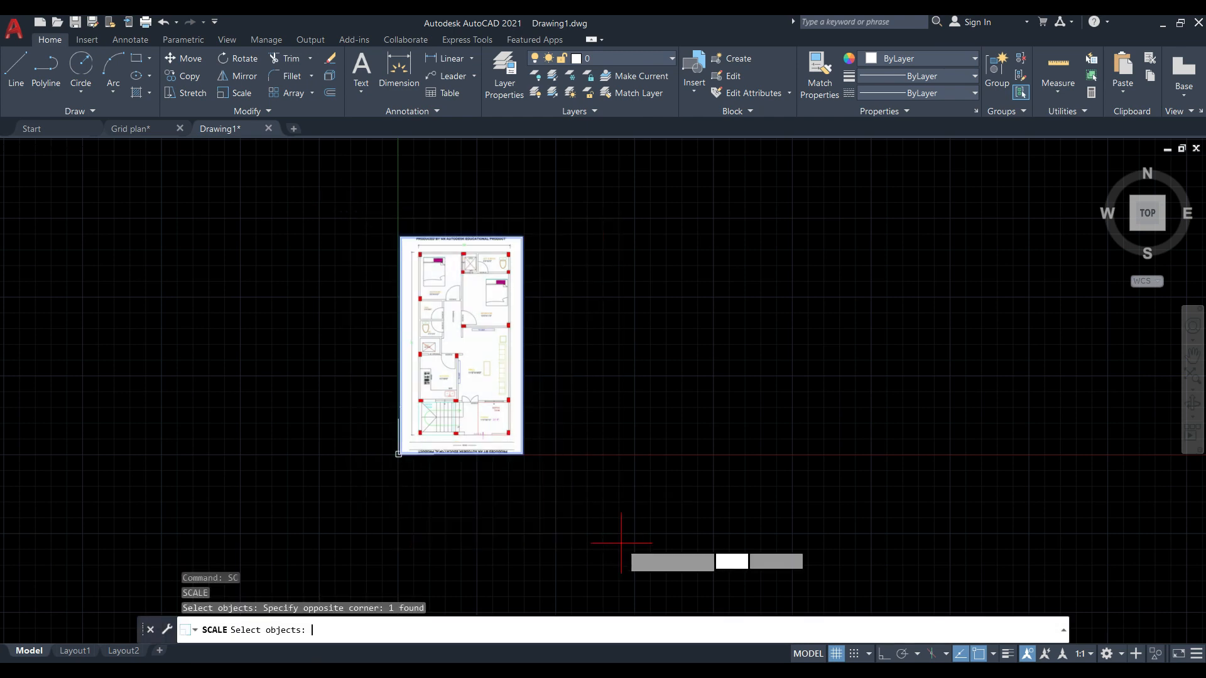
pyautogui.press('Return')
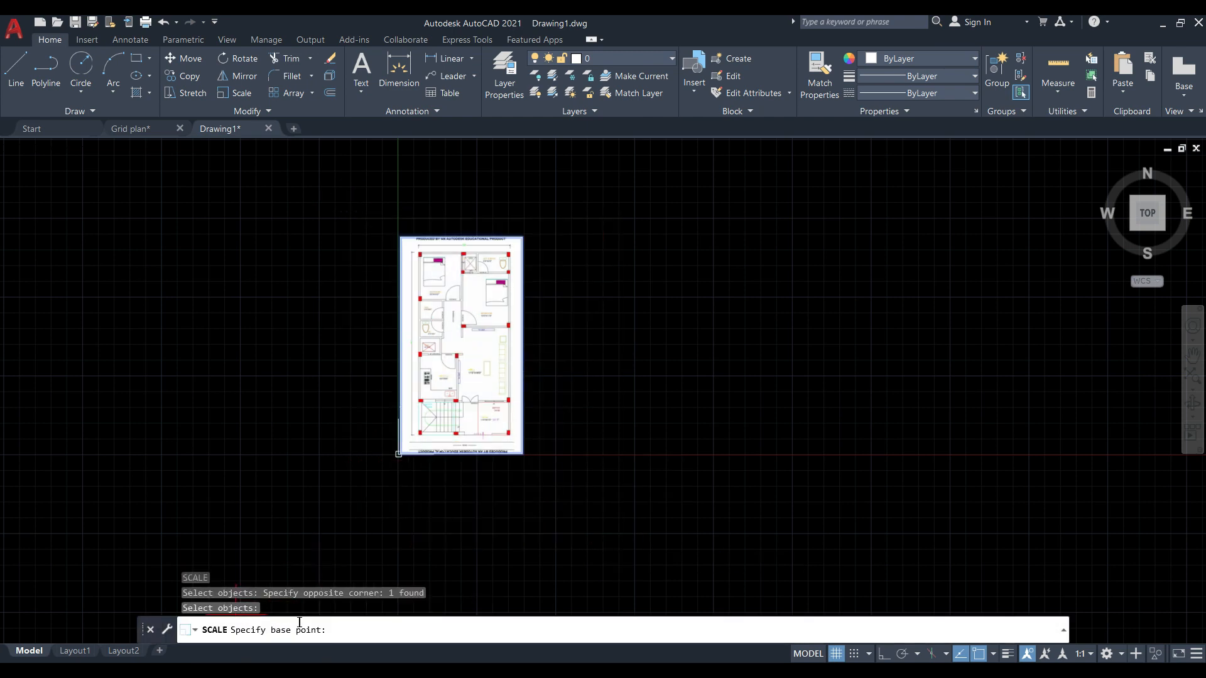
pyautogui.scroll(5, 478, 321)
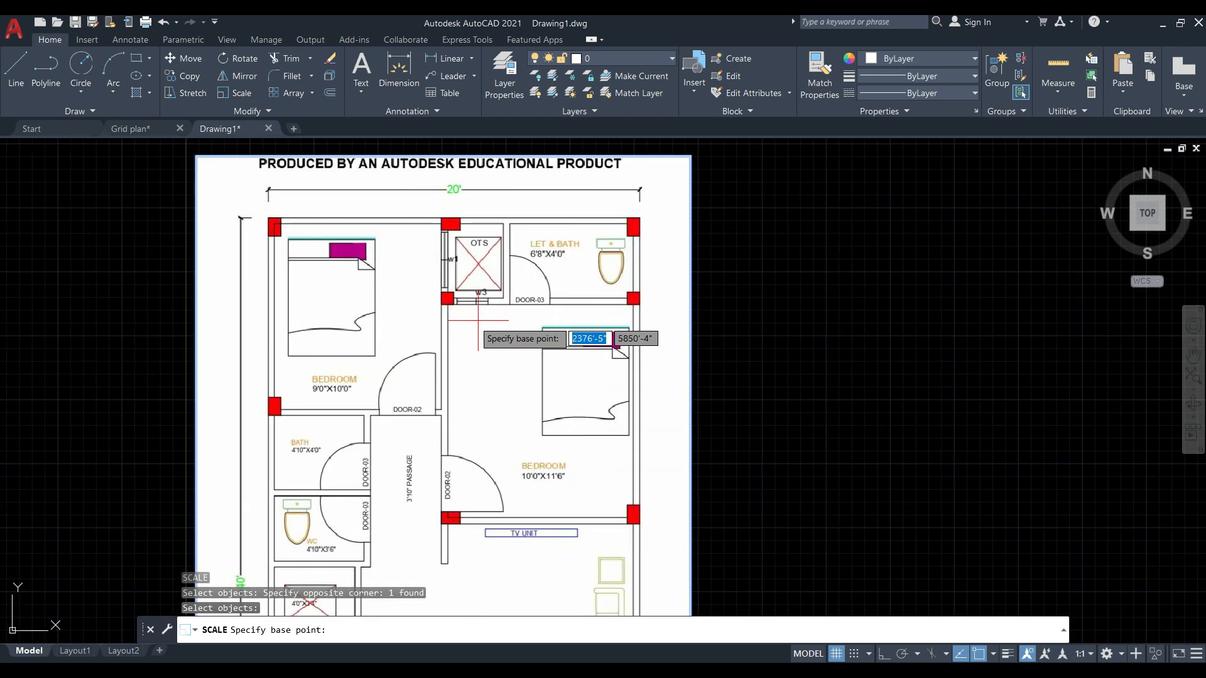
pyautogui.click(448, 305)
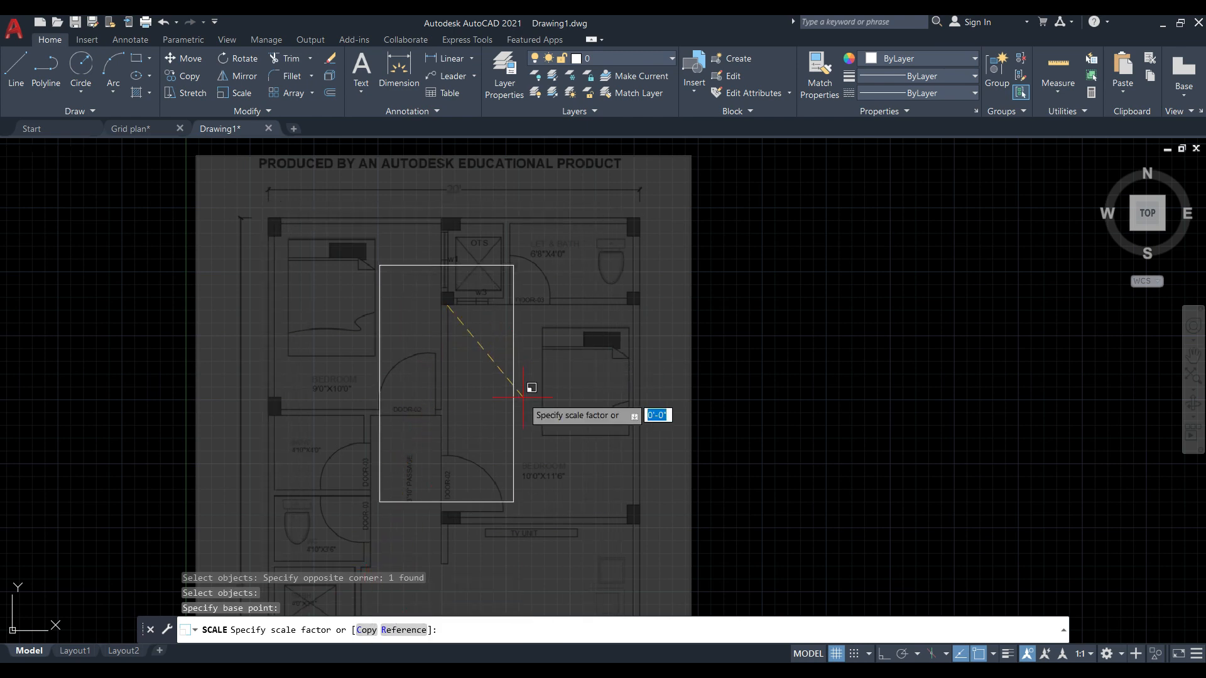
pyautogui.press('Return')
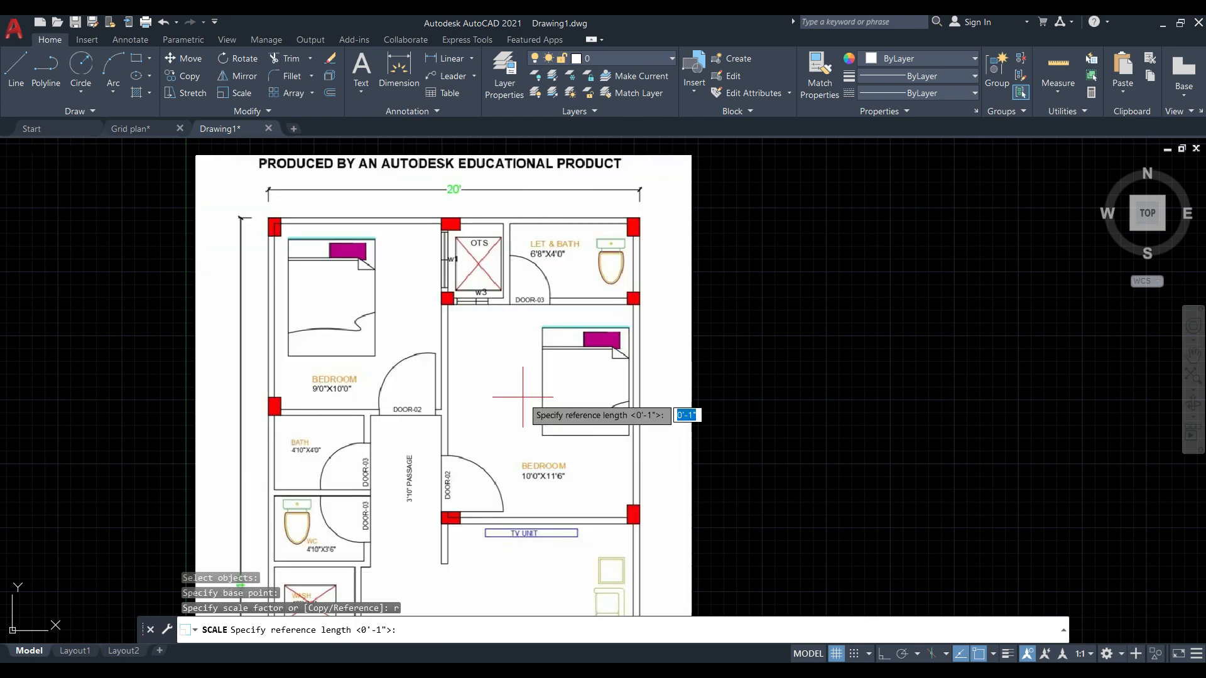
pyautogui.click(447, 305)
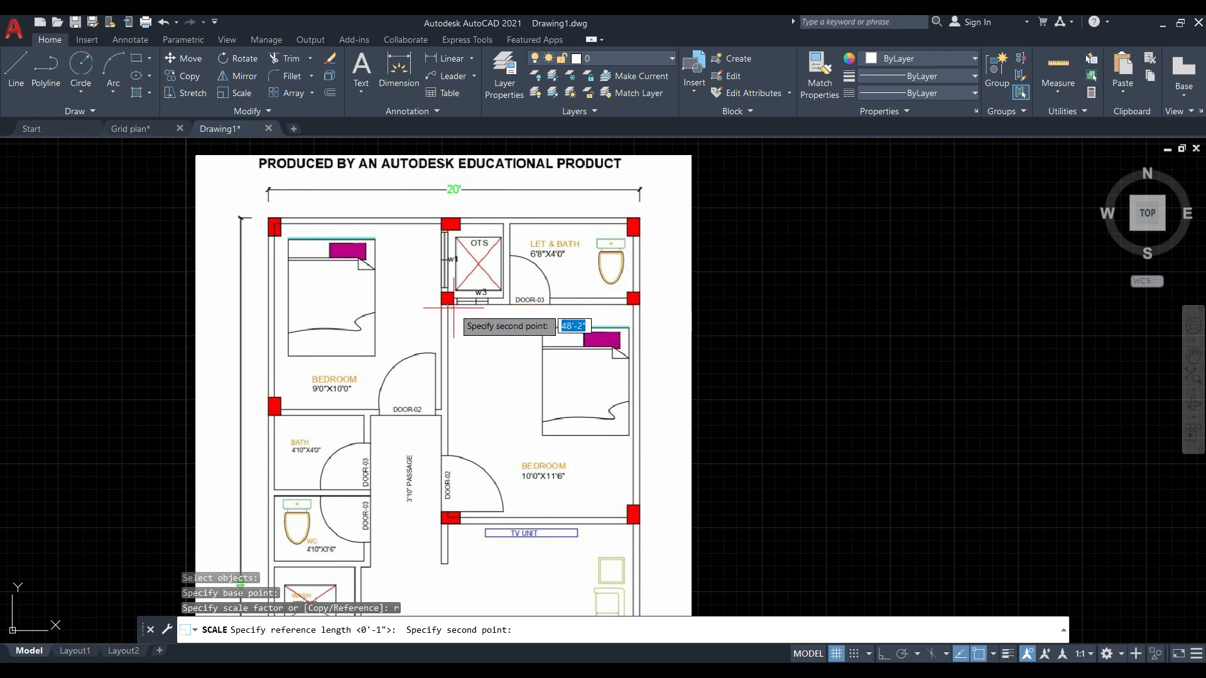
pyautogui.click(633, 302)
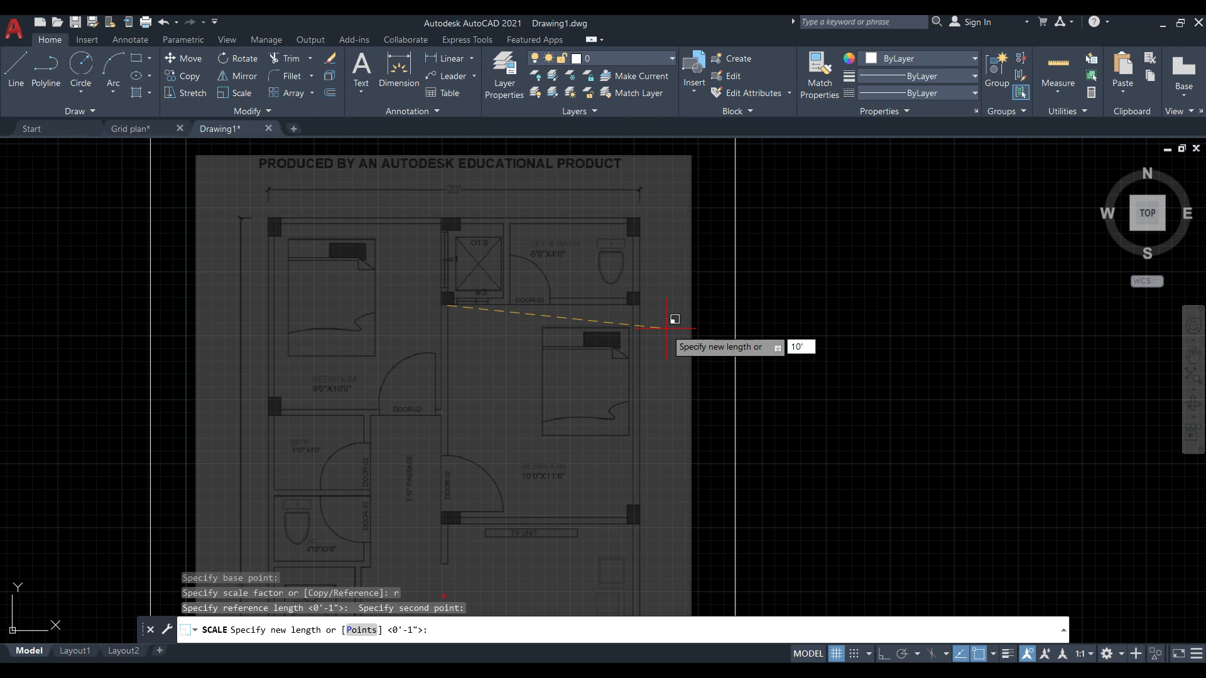
pyautogui.press('Return')
# Dimension the 10'0"X11'6" bedroom's width between its two upper columns, placing the dimension line above the plan image.
pyautogui.scroll(6, 448, 307)
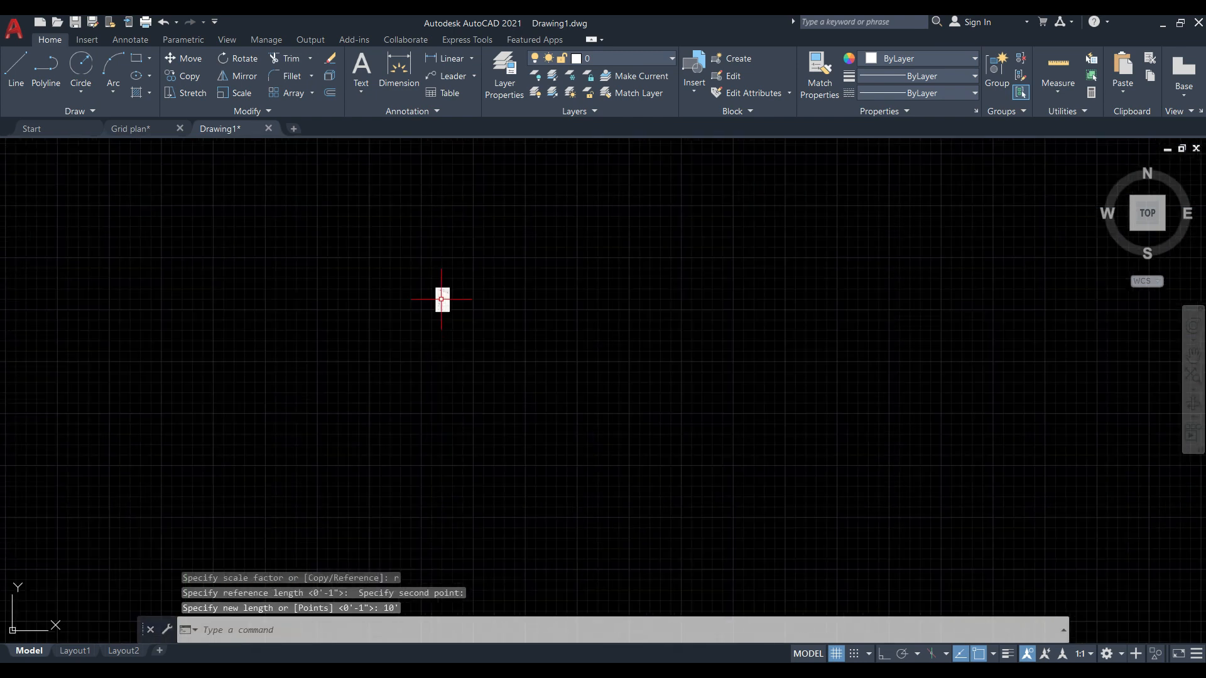
pyautogui.scroll(2, 519, 410)
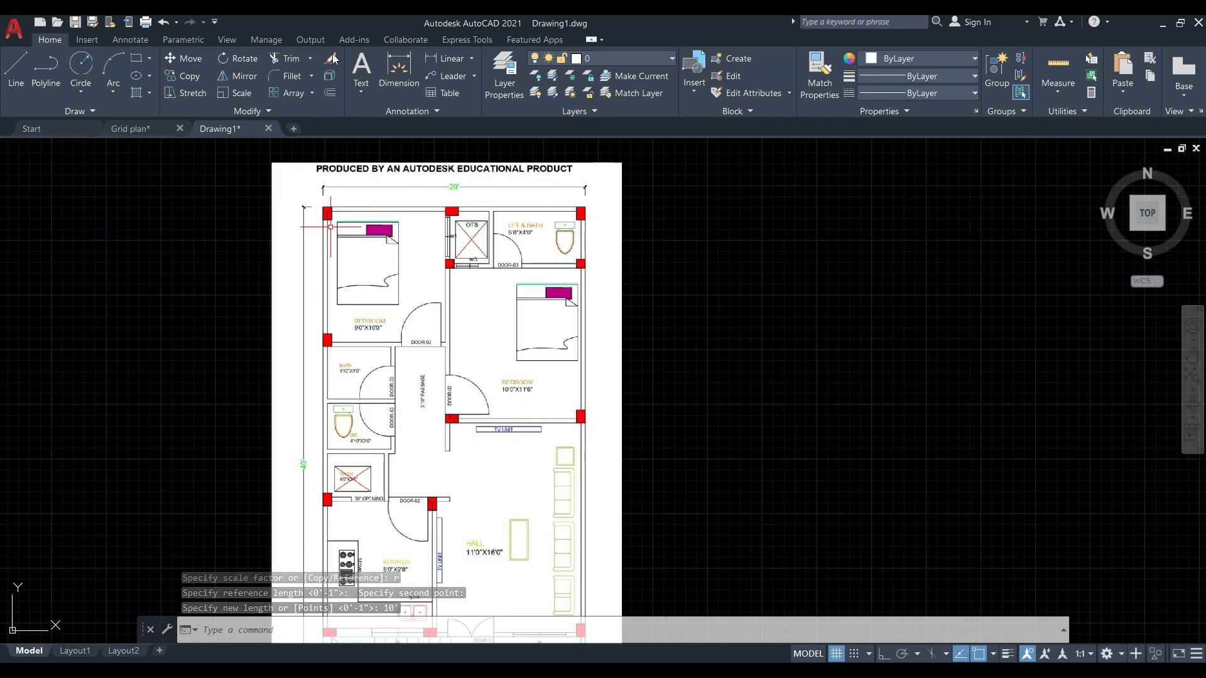
pyautogui.click(399, 69)
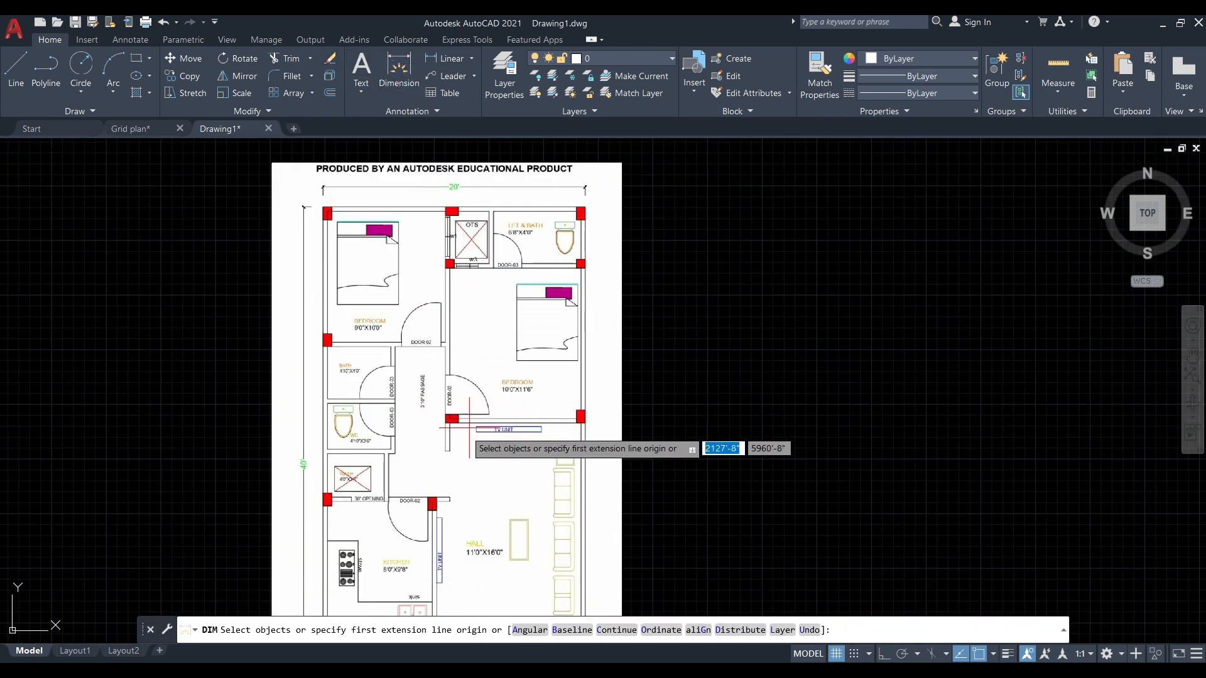
pyautogui.click(450, 267)
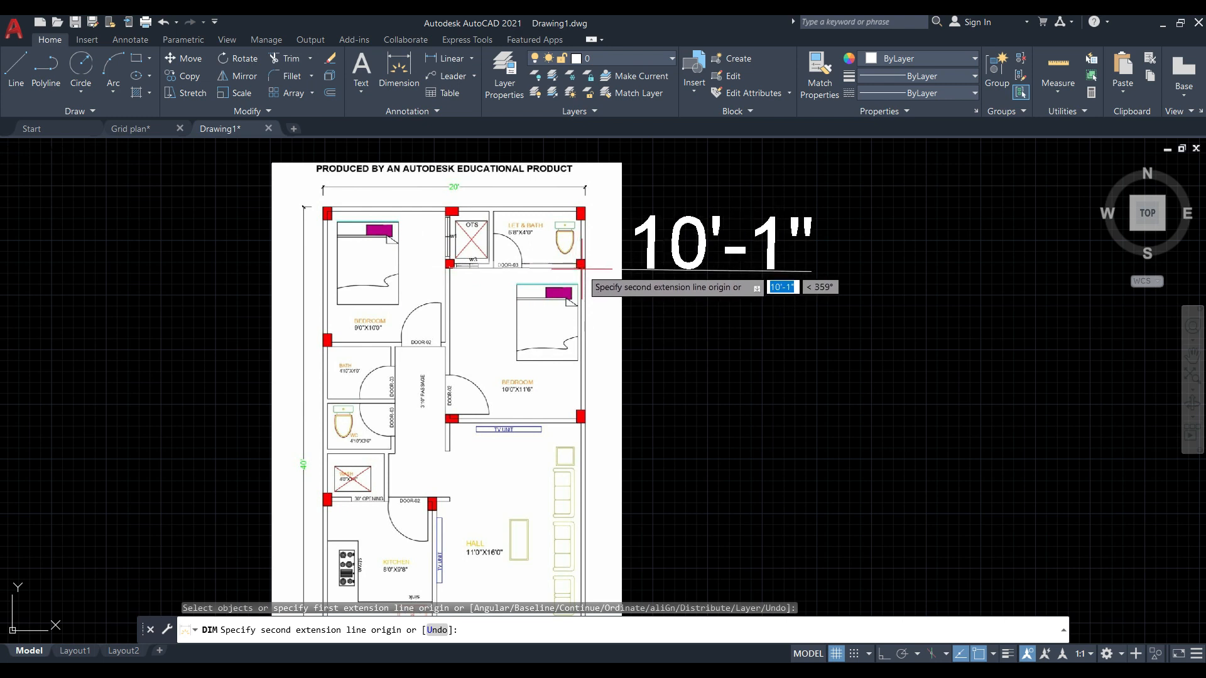
pyautogui.scroll(4, 581, 269)
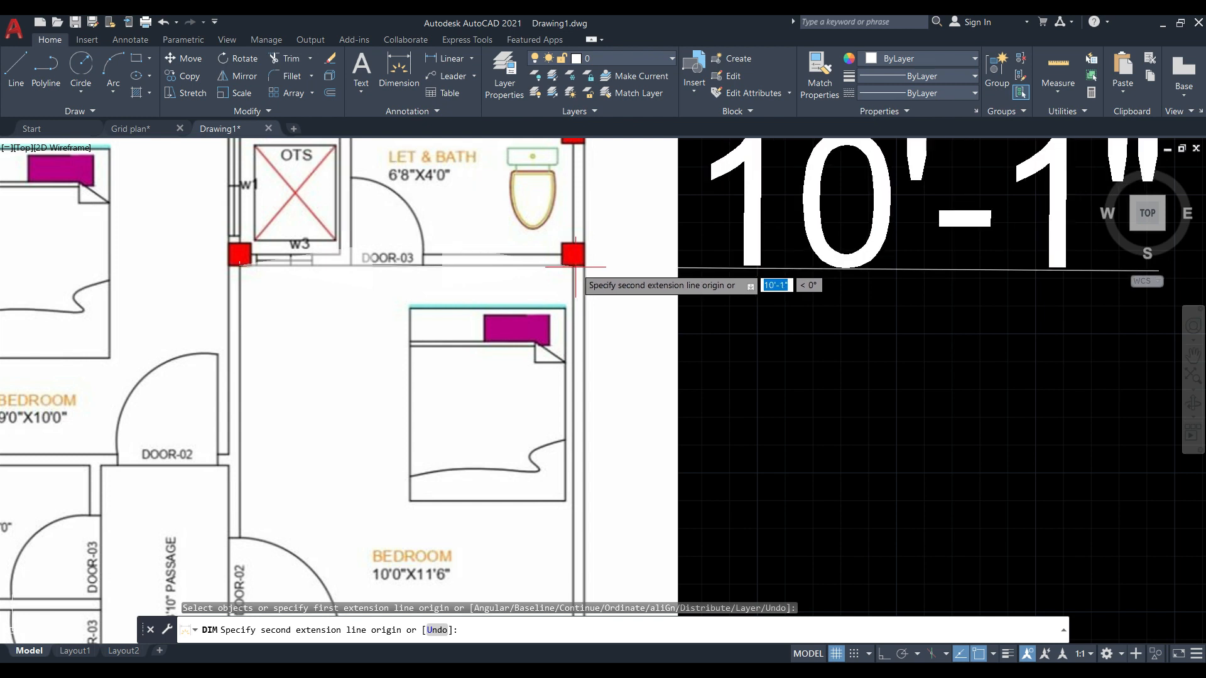
pyautogui.click(574, 266)
pyautogui.scroll(-4, 573, 264)
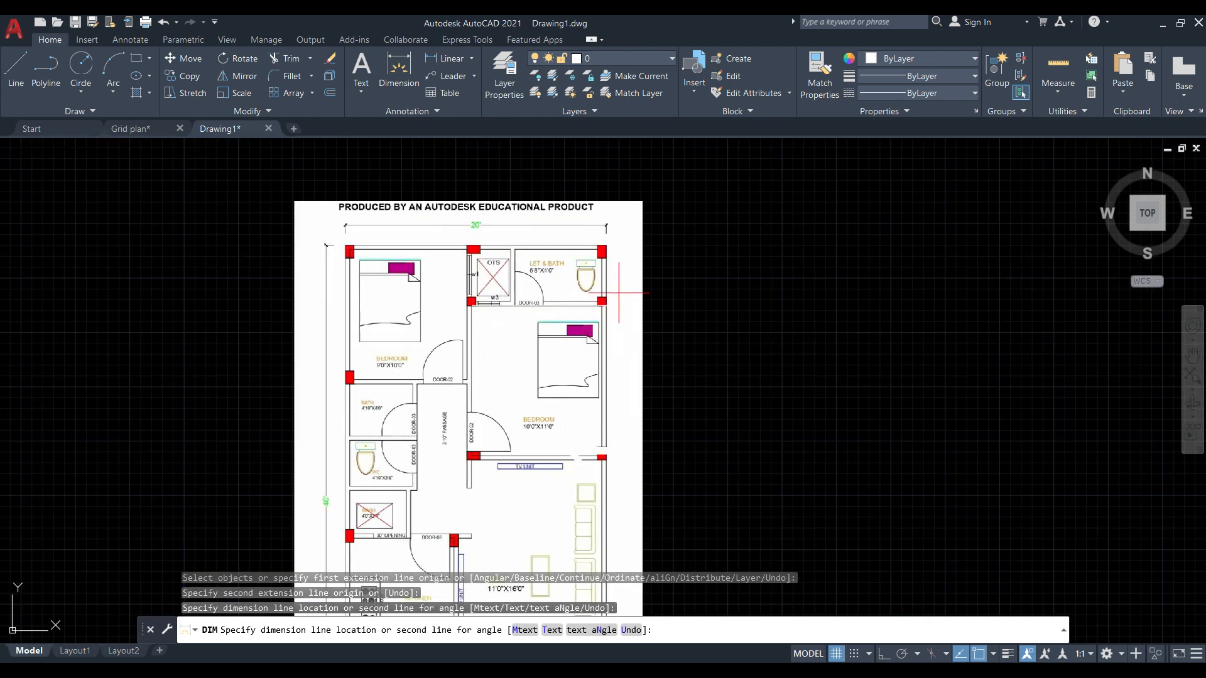
pyautogui.click(599, 173)
# Undo the bedroom width dimension and the reference scaling of the plan image.
pyautogui.hotkey('ctrl', 'z')
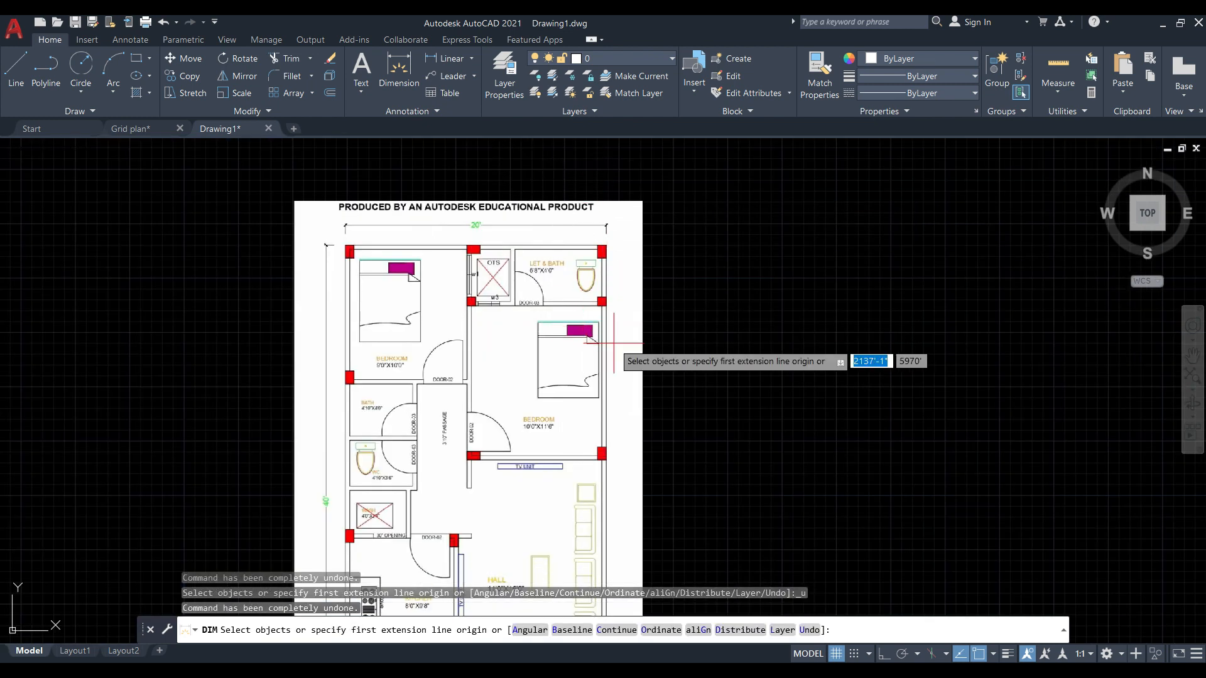
pyautogui.press('Escape')
pyautogui.hotkey('ctrl', 'z')
pyautogui.hotkey('ctrl', 'z')
pyautogui.hotkey('ctrl', 'z')
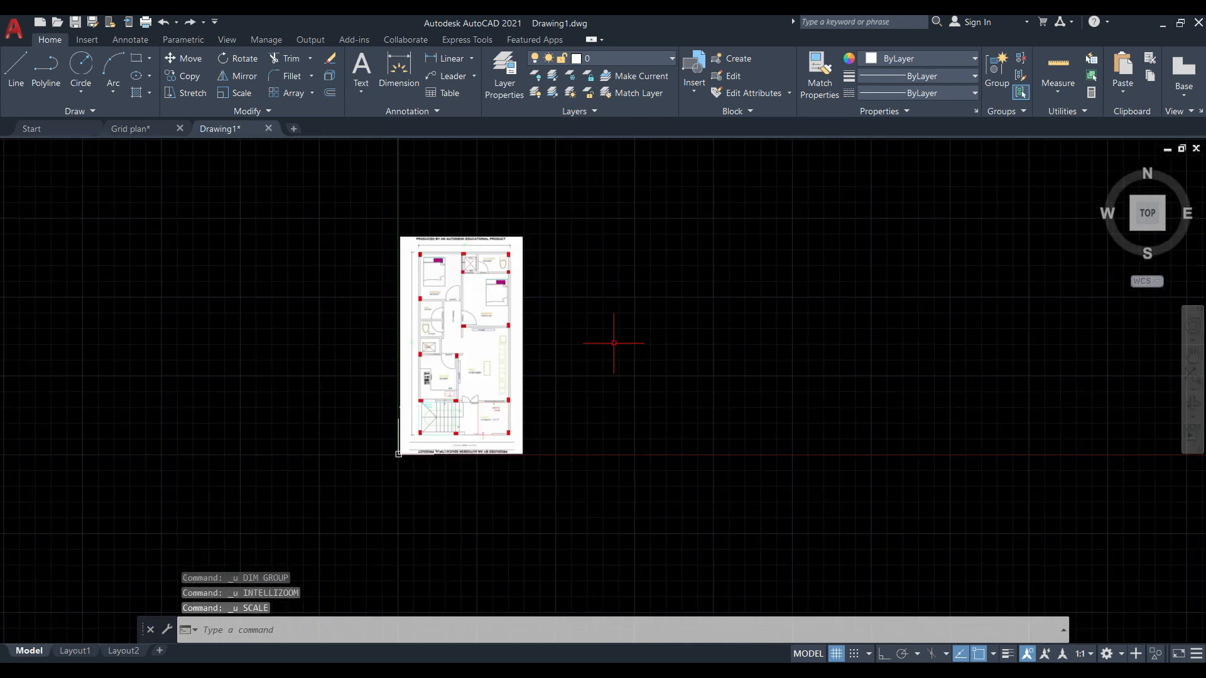
# Check the primary units settings of the ISO-25 dimension style and close its dialogs without changes.
pyautogui.scroll(-4, 524, 245)
pyautogui.scroll(4, 512, 345)
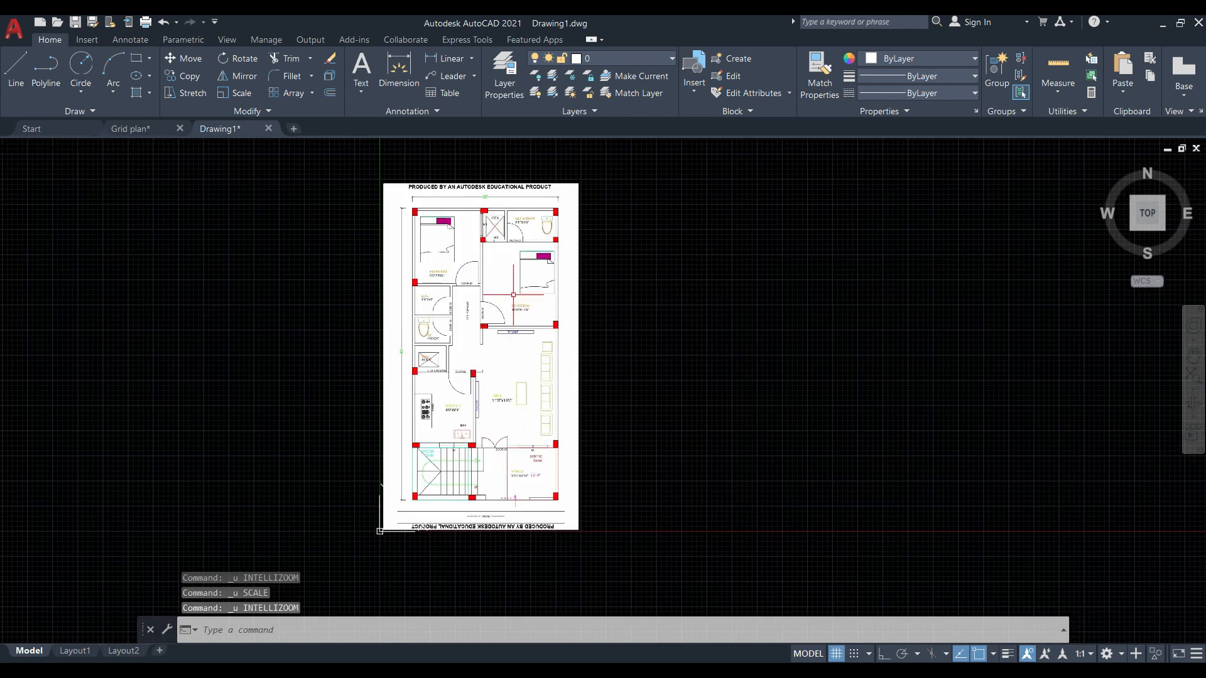
pyautogui.scroll(-2, 472, 455)
pyautogui.scroll(2, 466, 294)
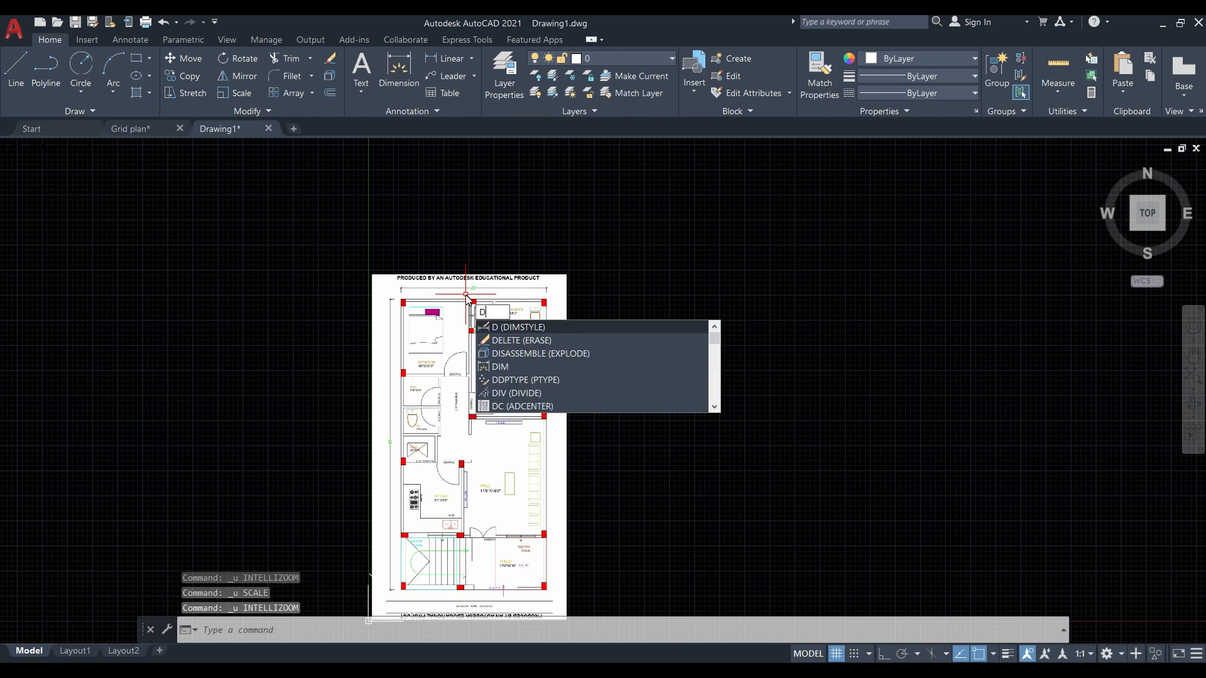
pyautogui.press('Return')
pyautogui.click(769, 315)
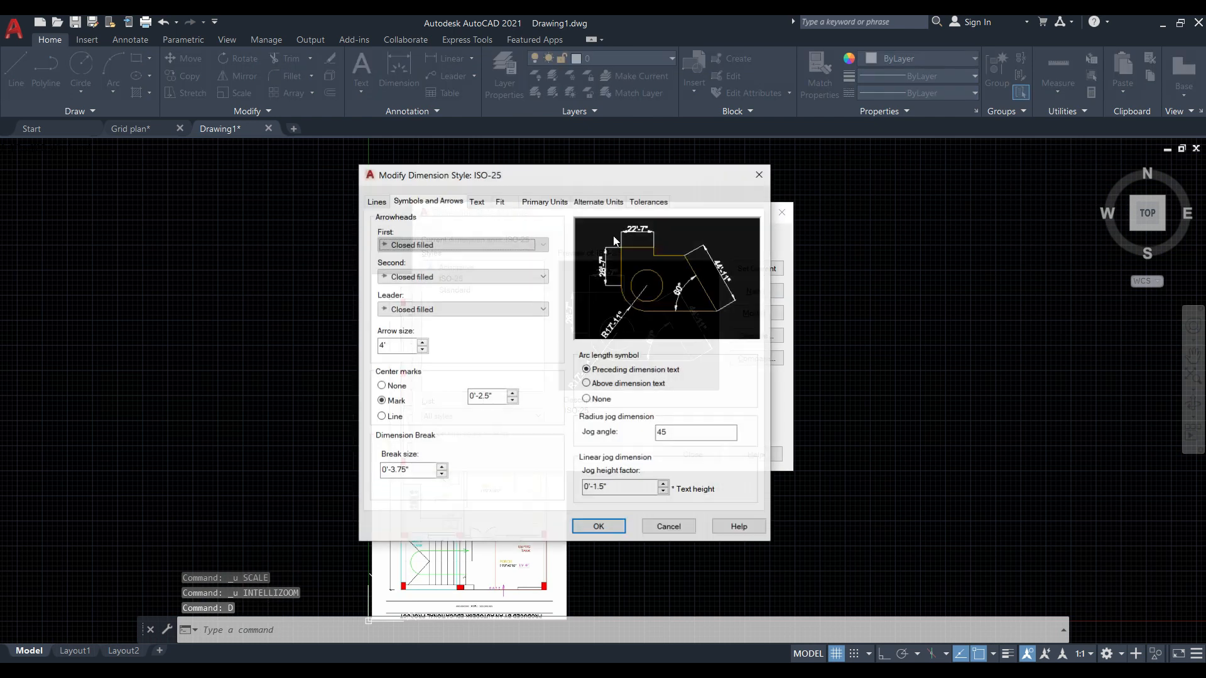
pyautogui.click(550, 201)
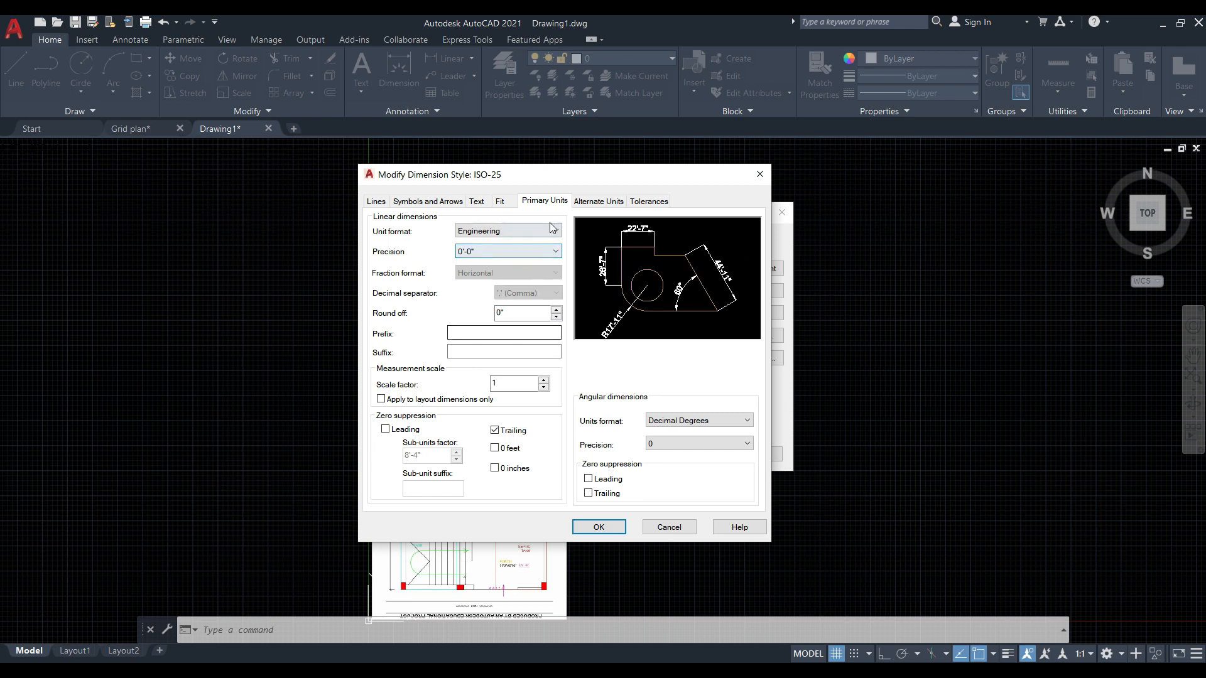
pyautogui.click(760, 174)
pyautogui.click(782, 214)
# Check the drawing units settings and the dimension style list, closing both without changes.
pyautogui.write('UN')
pyautogui.press('Return')
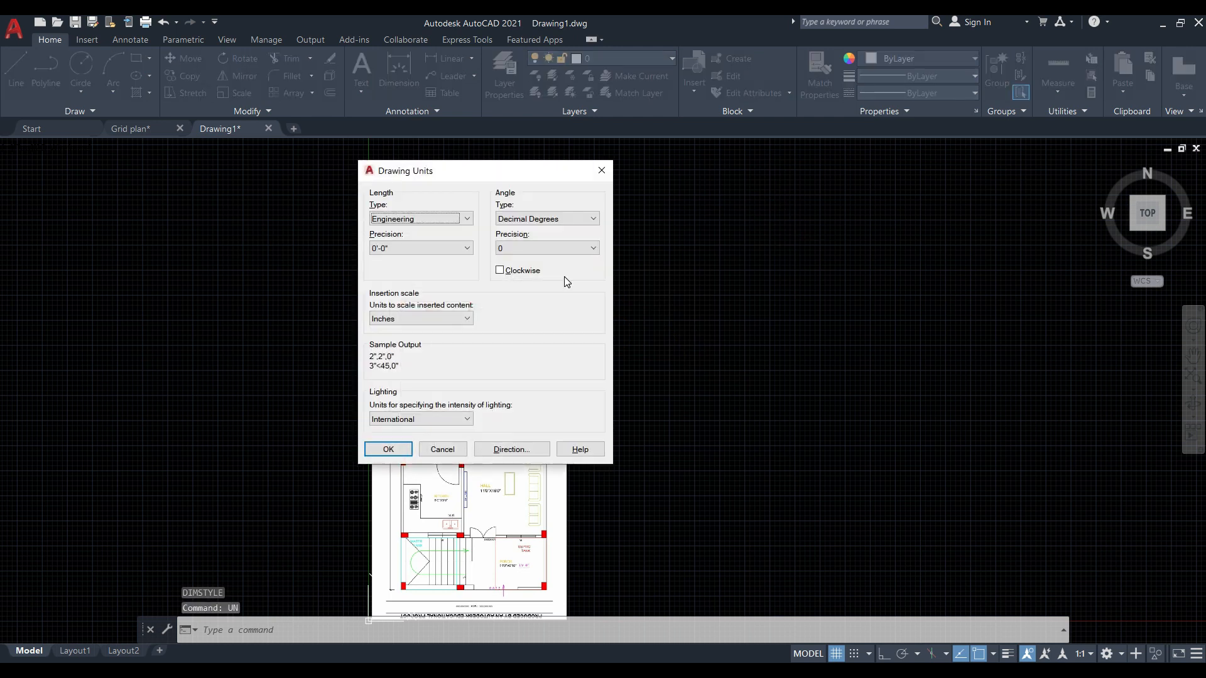
pyautogui.click(601, 172)
pyautogui.write('D')
pyautogui.press('Return')
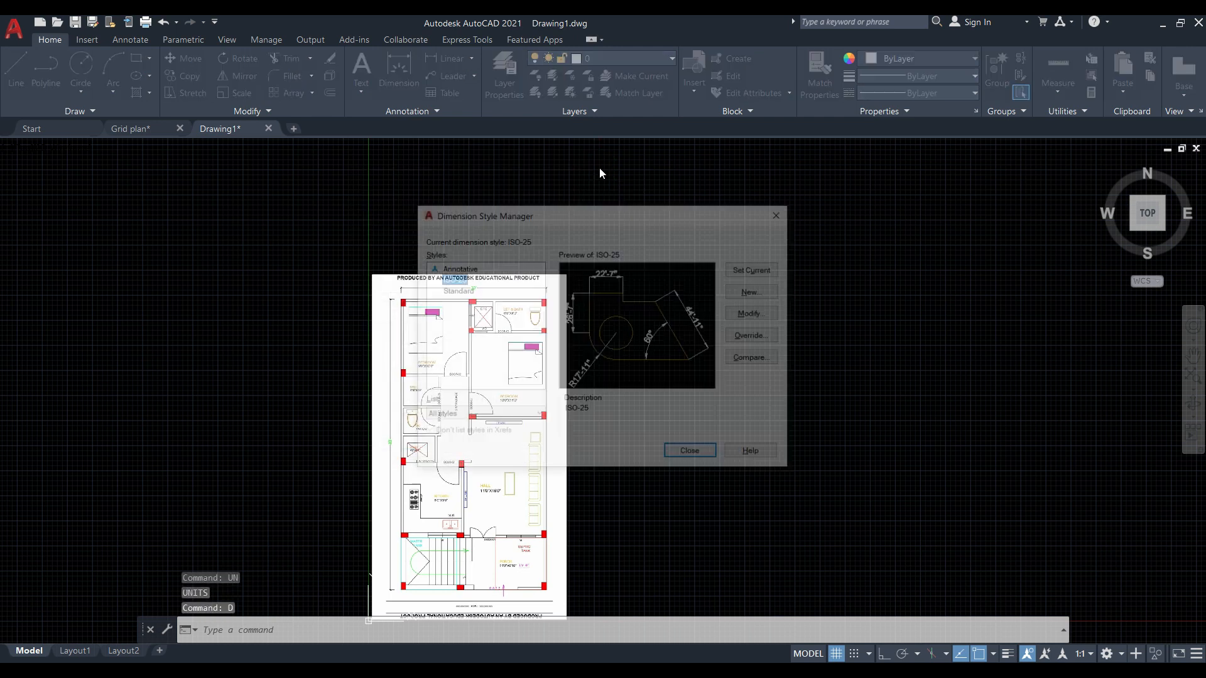
pyautogui.click(779, 216)
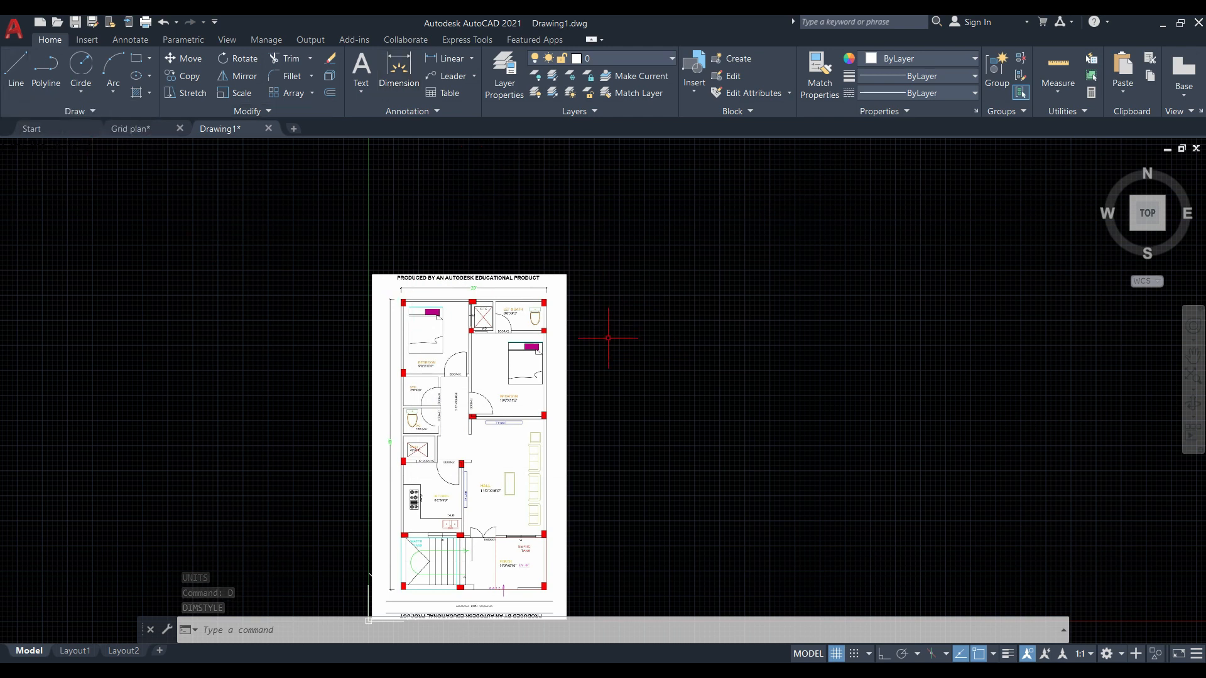
# Dimension the 10'0"X11'6" bedroom's width on the unscaled plan image, place it above the title, and inspect the dimension text.
pyautogui.click(399, 69)
pyautogui.scroll(2, 476, 332)
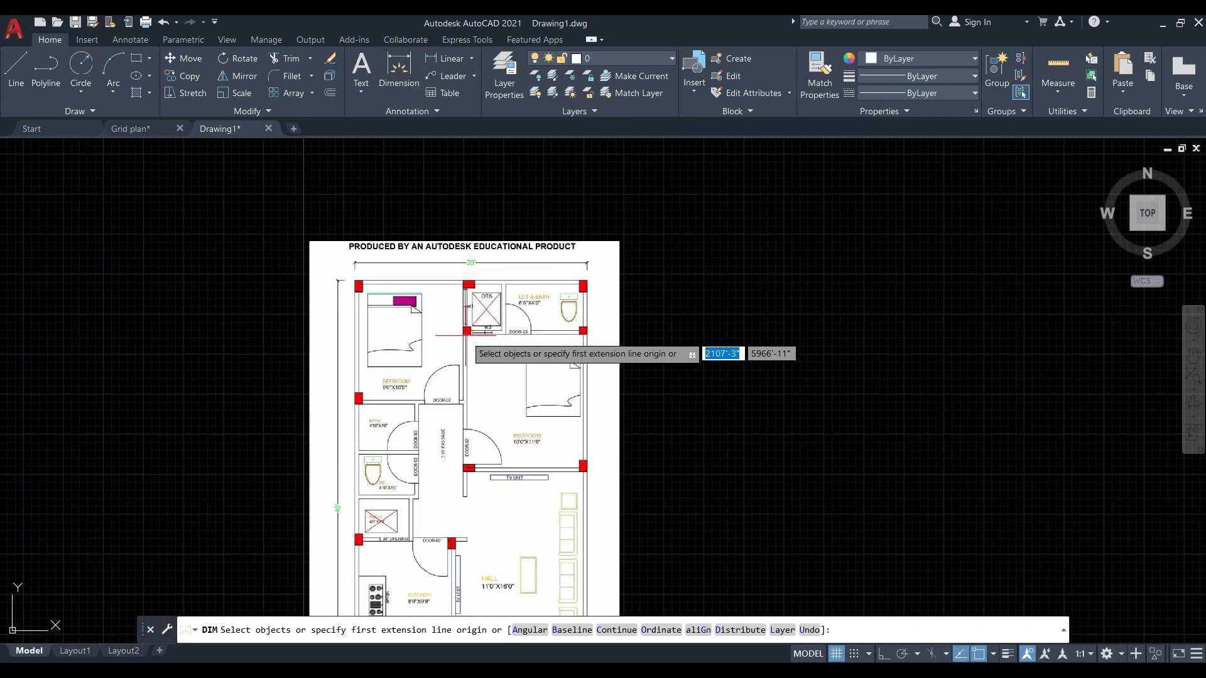
pyautogui.click(466, 332)
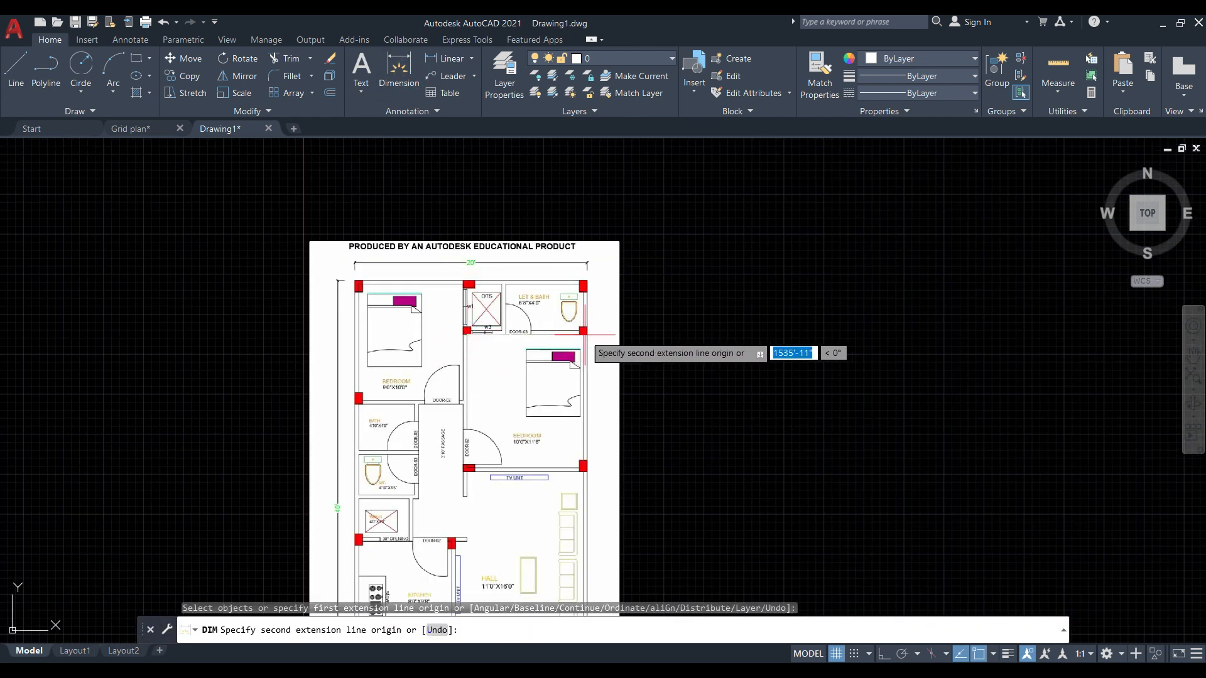
pyautogui.click(585, 335)
pyautogui.click(553, 201)
pyautogui.scroll(5, 550, 214)
pyautogui.write('c')
pyautogui.press('Return')
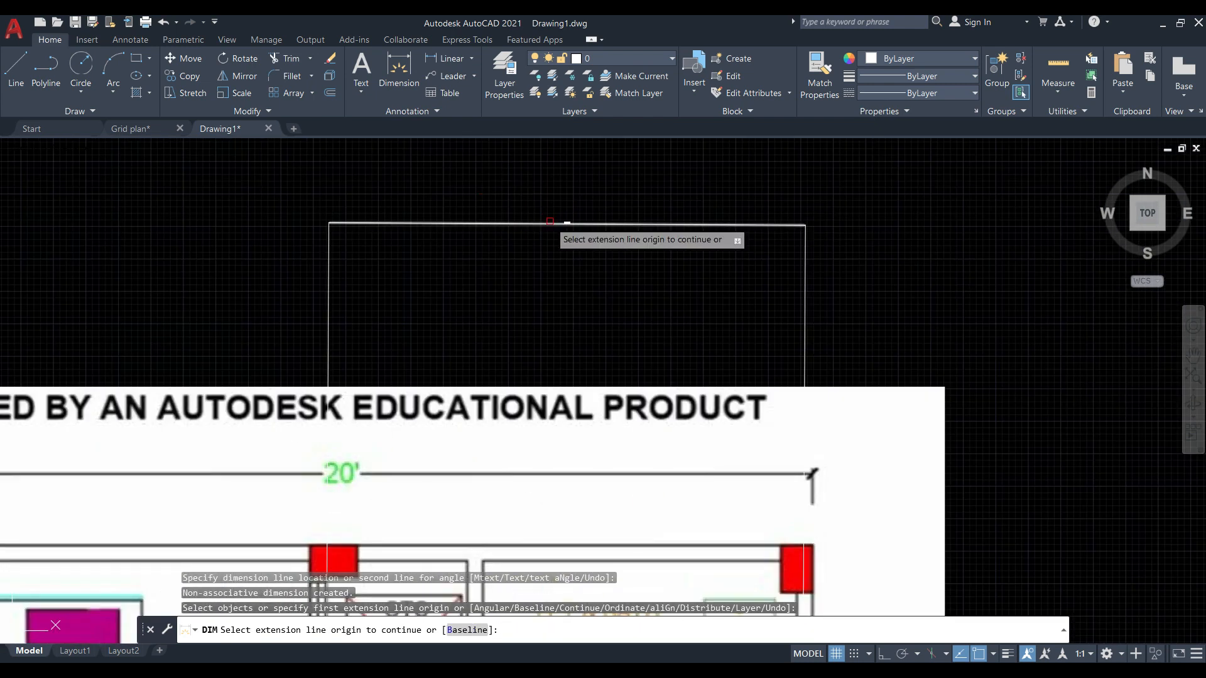
pyautogui.press('Escape')
pyautogui.scroll(8, 565, 217)
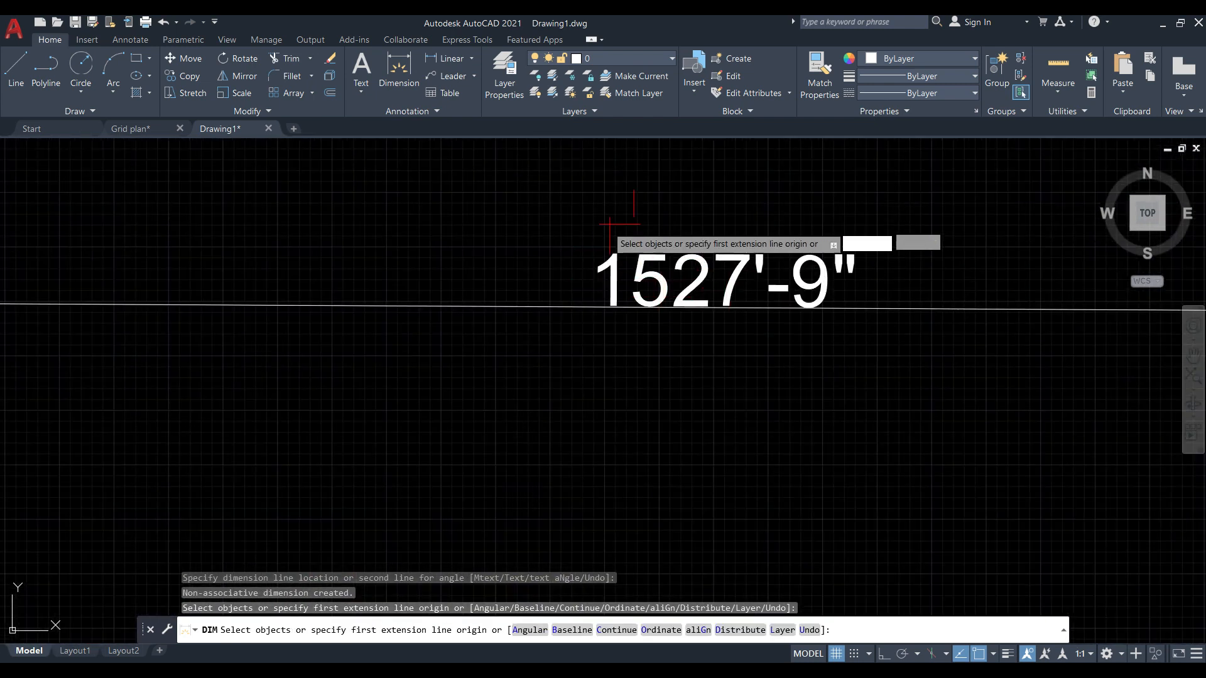
# Leave the dimension command and undo the bedroom width dimension above the unscaled plan.
pyautogui.scroll(-4, 606, 227)
pyautogui.press('Escape')
pyautogui.hotkey('ctrl', 'z')
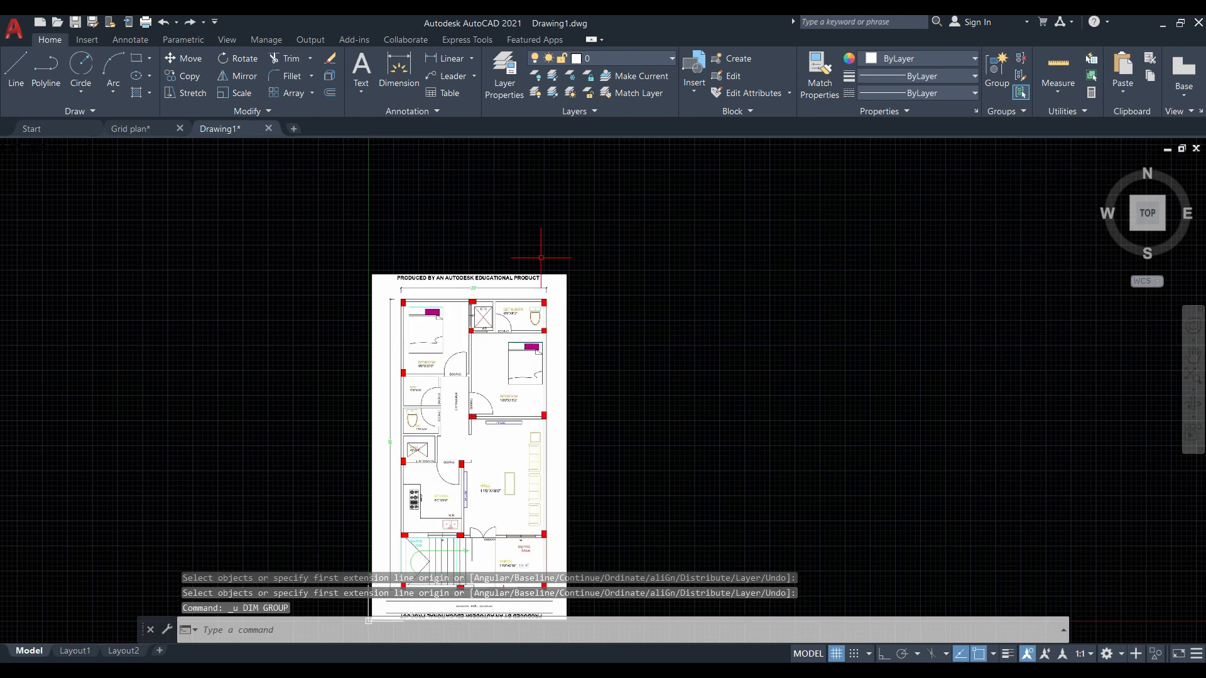
pyautogui.scroll(-2, 431, 210)
pyautogui.press('Escape')
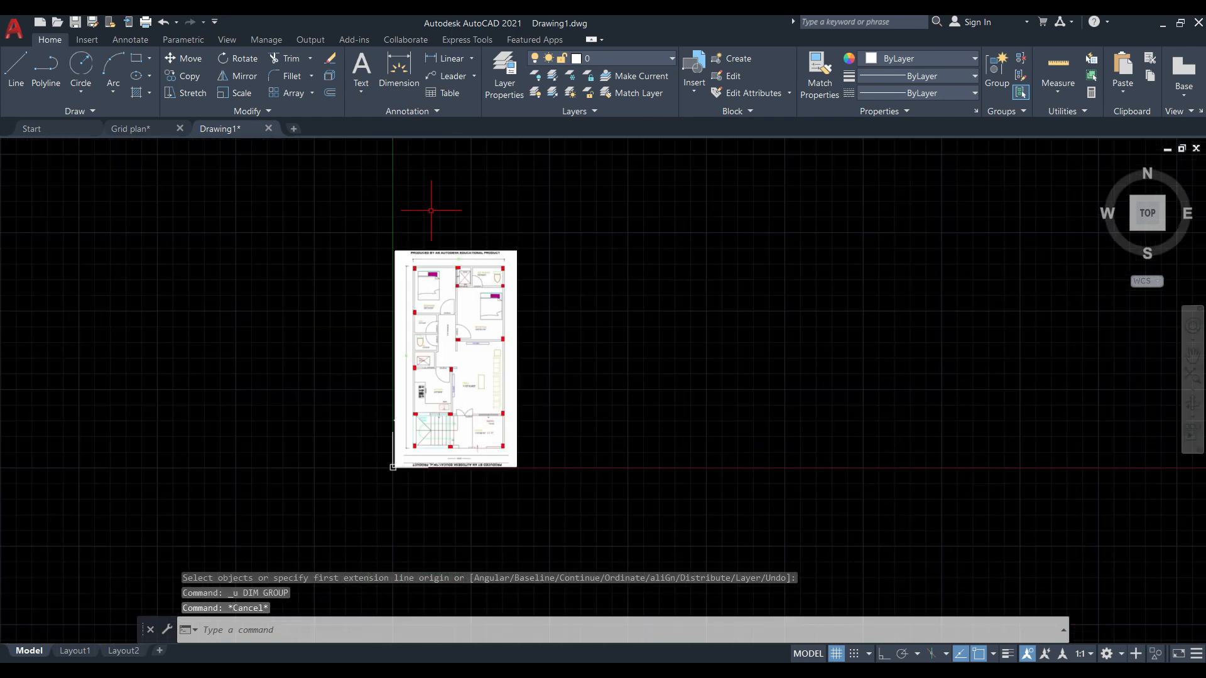
# Scale the plan image by reference from the 10'0"X11'6" bedroom's upper-left corner, using its wall-to-wall width as reference and 10' as the new length.
pyautogui.click(326, 213)
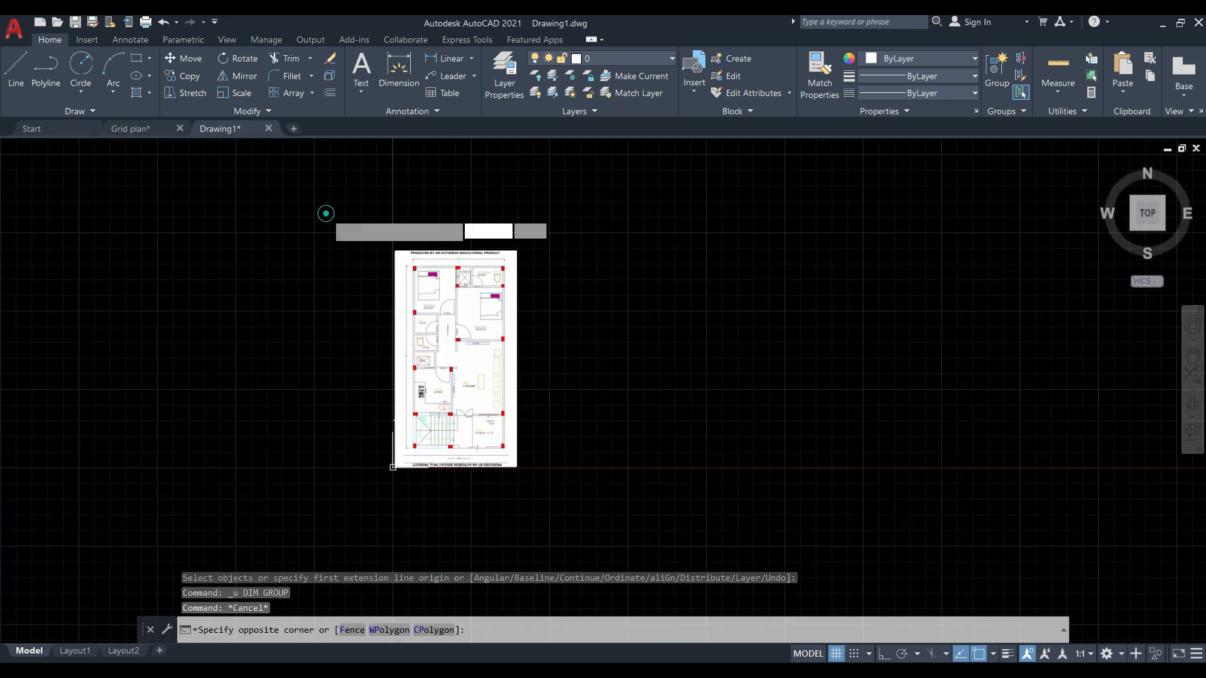
pyautogui.press('Escape')
pyautogui.write('sc')
pyautogui.press('Return')
pyautogui.click(339, 191)
pyautogui.click(577, 500)
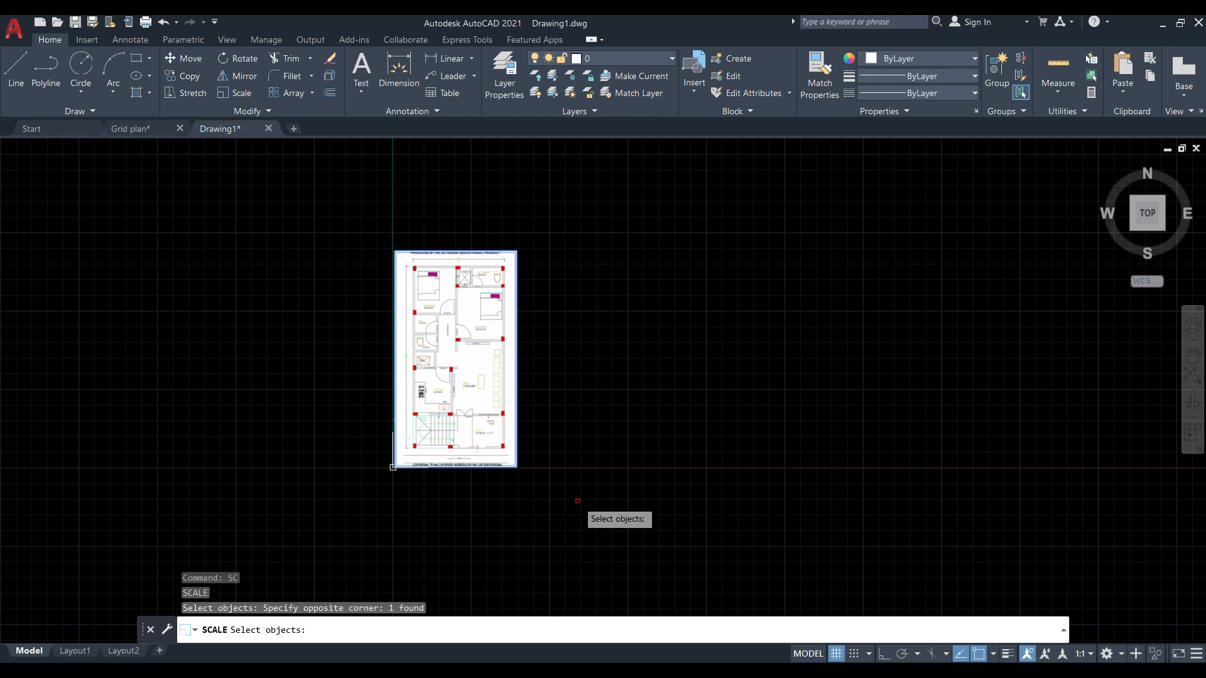
pyautogui.press('Return')
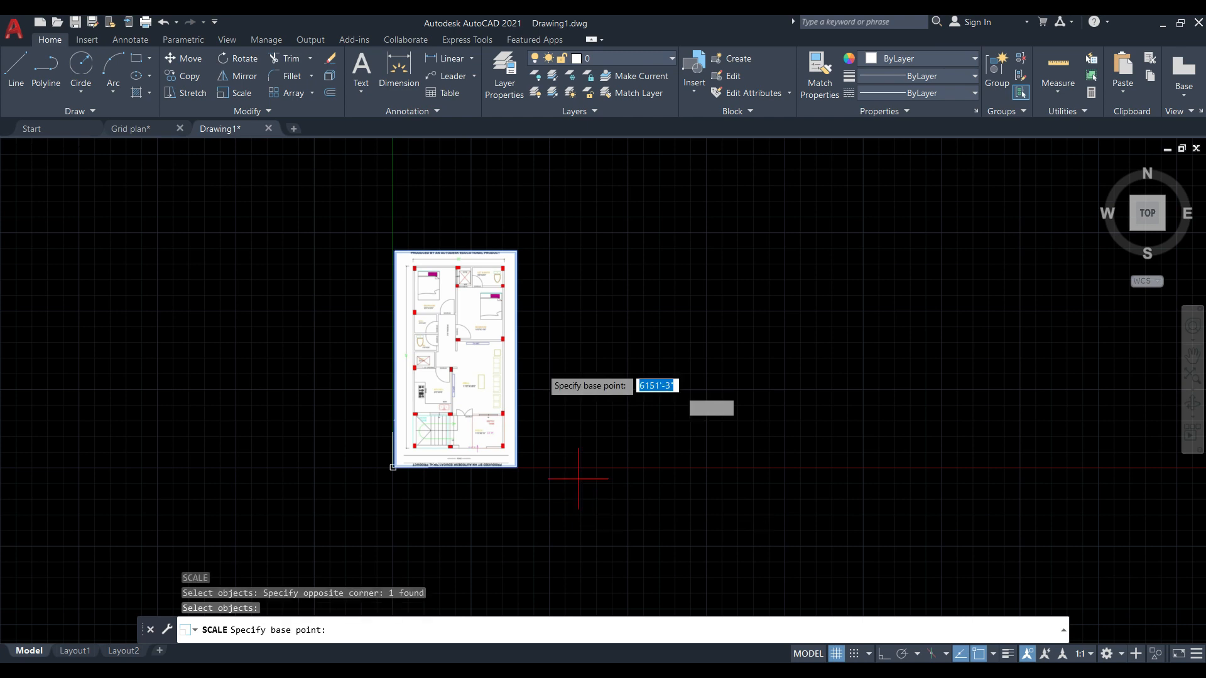
pyautogui.scroll(5, 482, 284)
pyautogui.scroll(5, 401, 293)
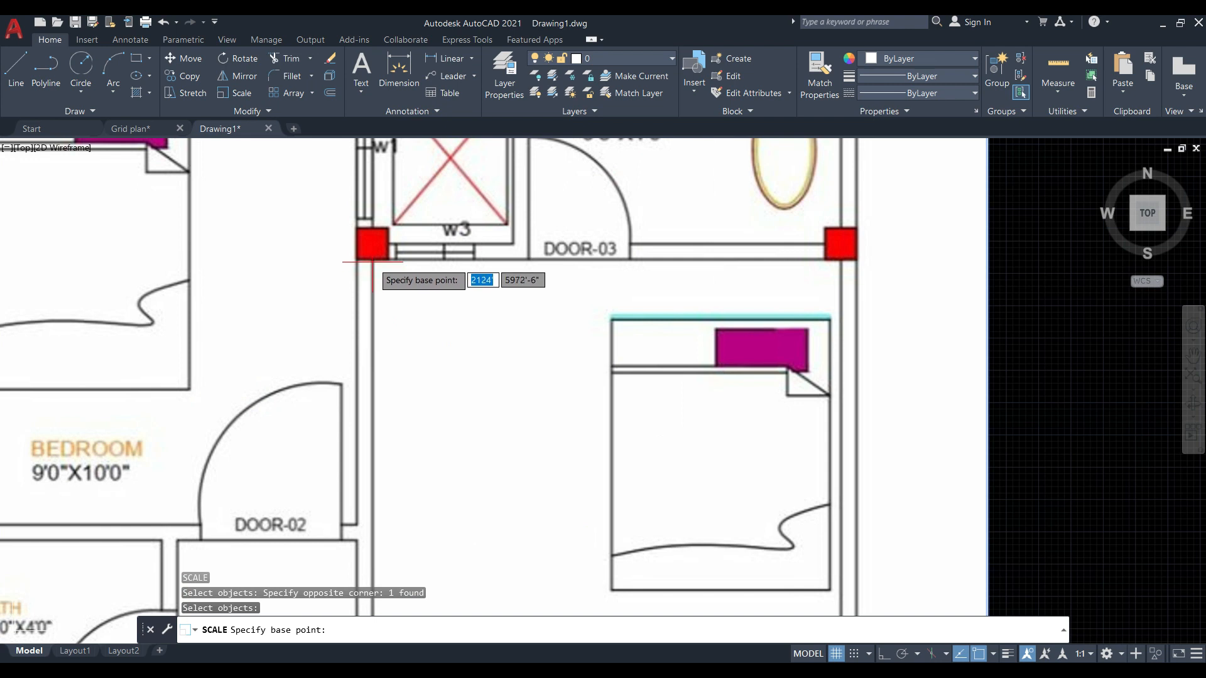
pyautogui.click(372, 262)
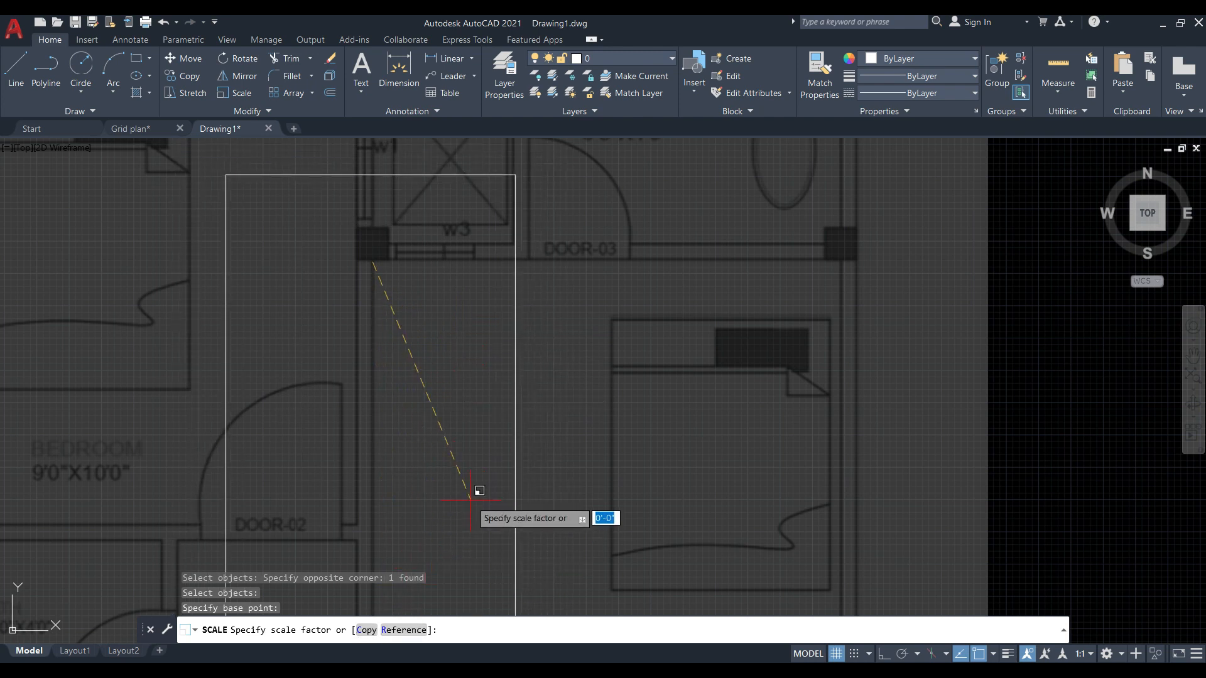
pyautogui.press('Return')
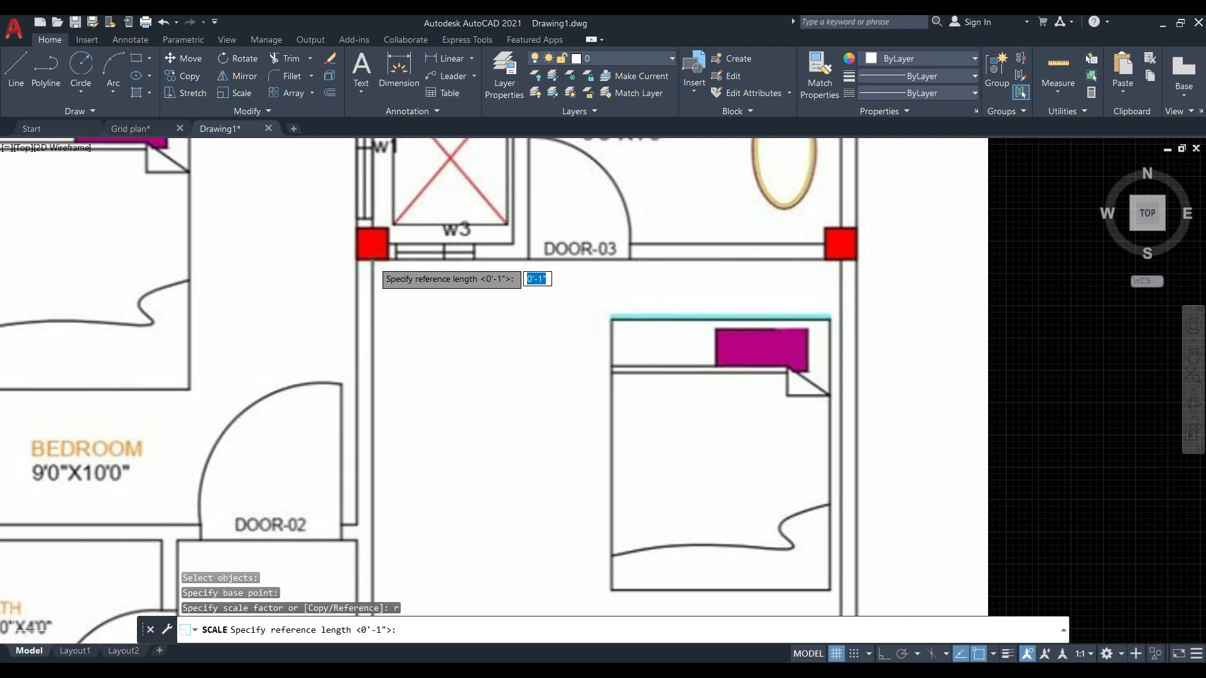
pyautogui.click(373, 261)
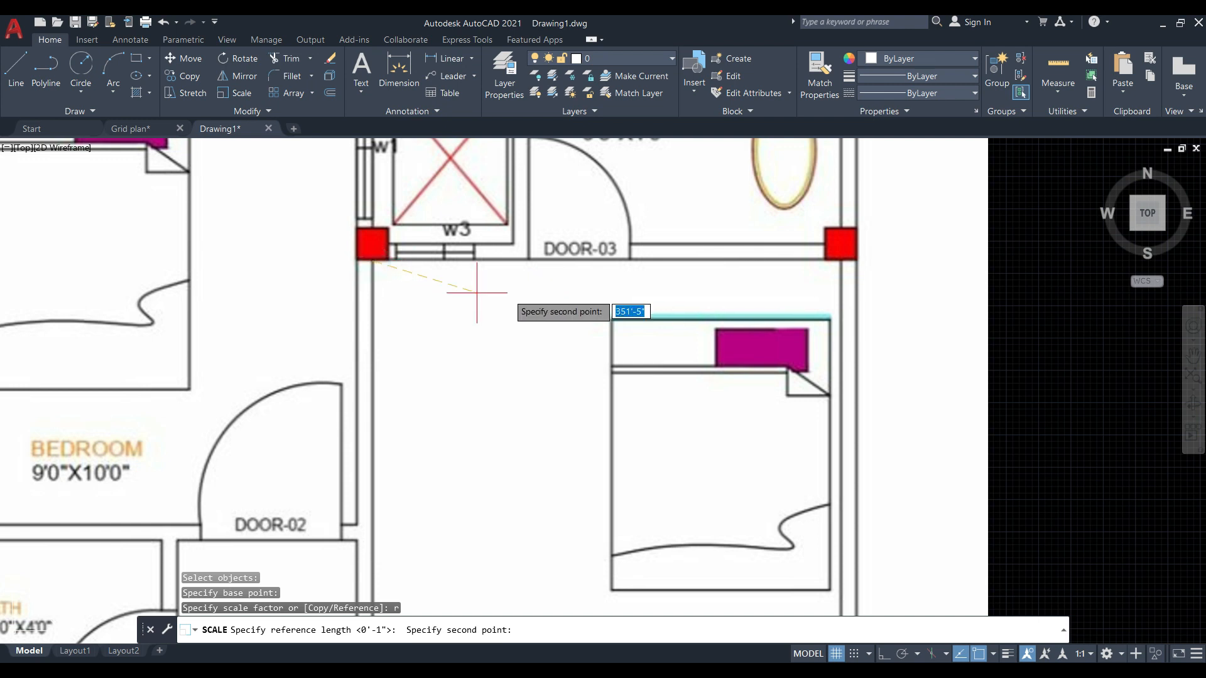
pyautogui.click(842, 261)
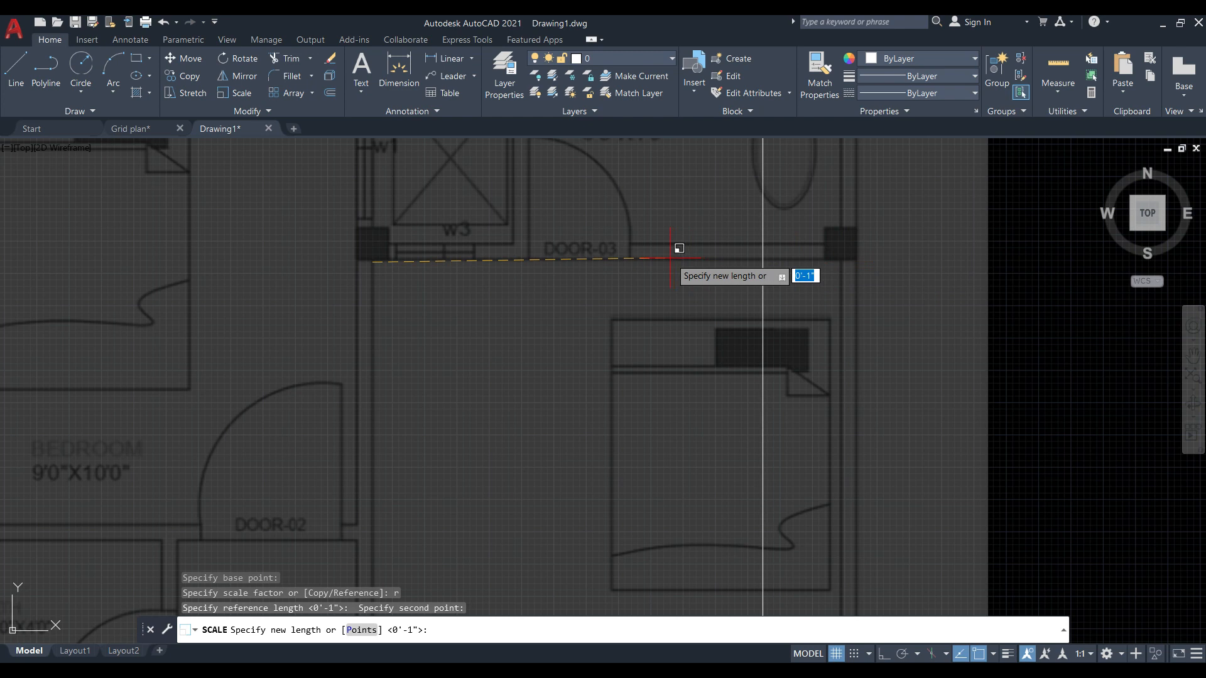
pyautogui.scroll(-4, 676, 257)
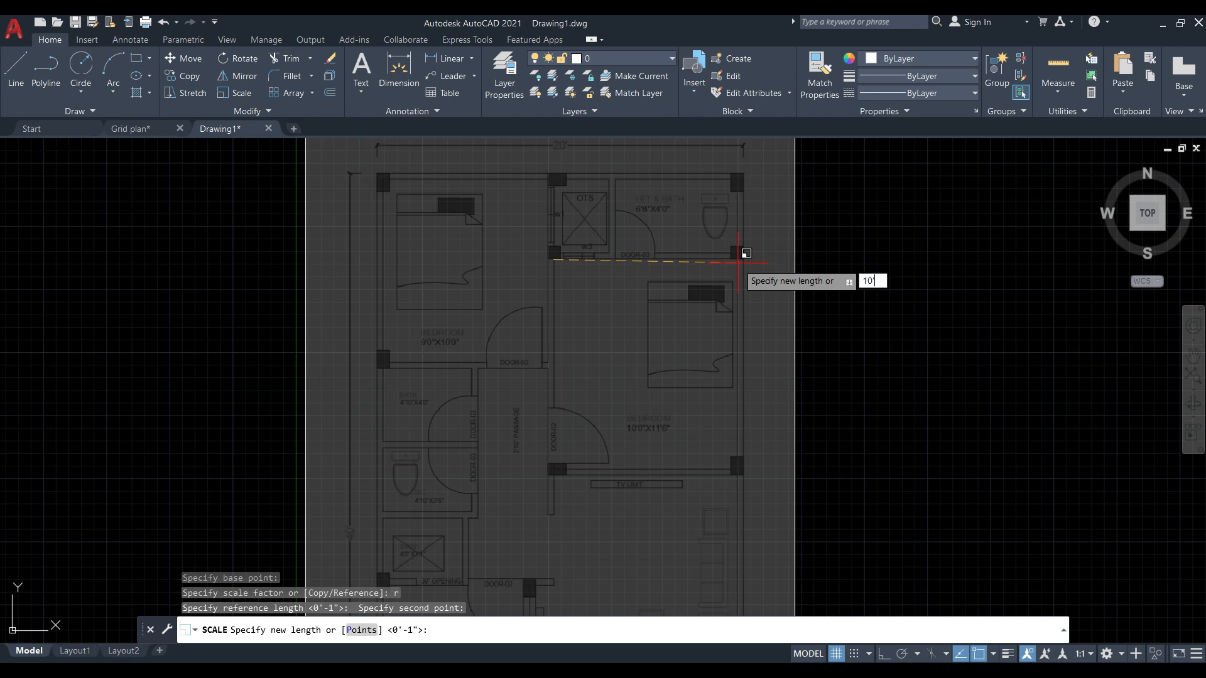
pyautogui.press('Return')
pyautogui.scroll(-10, 551, 257)
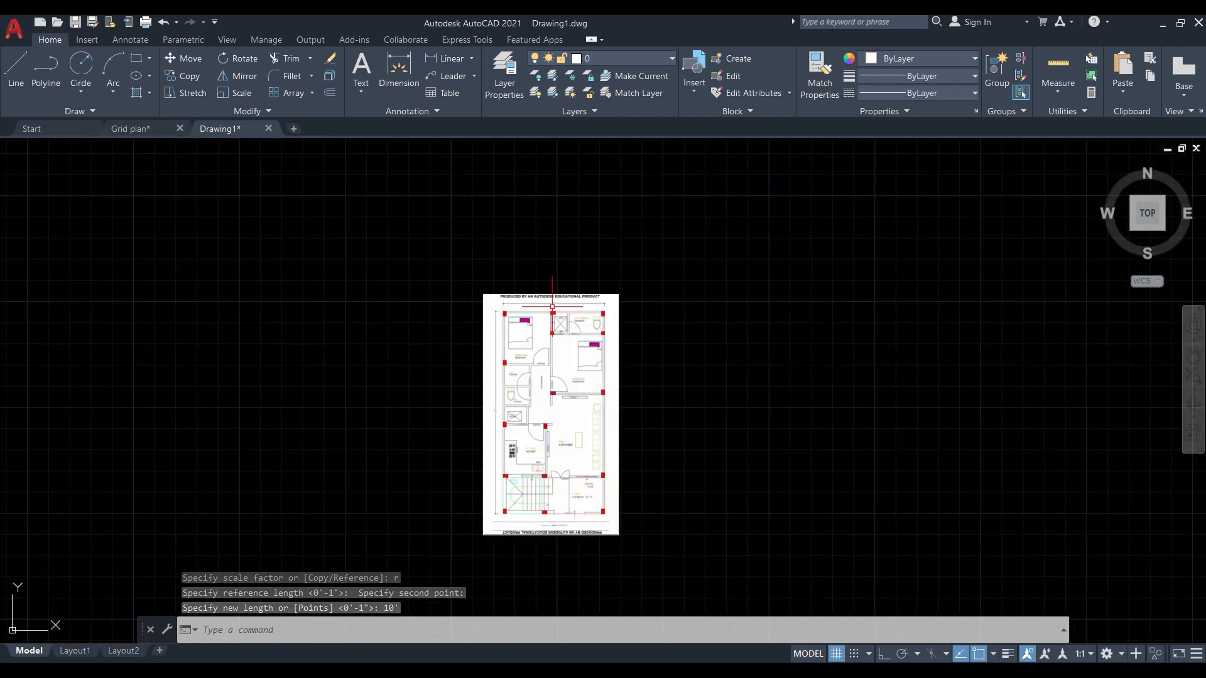
# Check the scaled 10'0"X11'6" bedroom's width with a dimension placed above the plan title, and undo that dimension.
pyautogui.scroll(8, 601, 318)
pyautogui.click(399, 73)
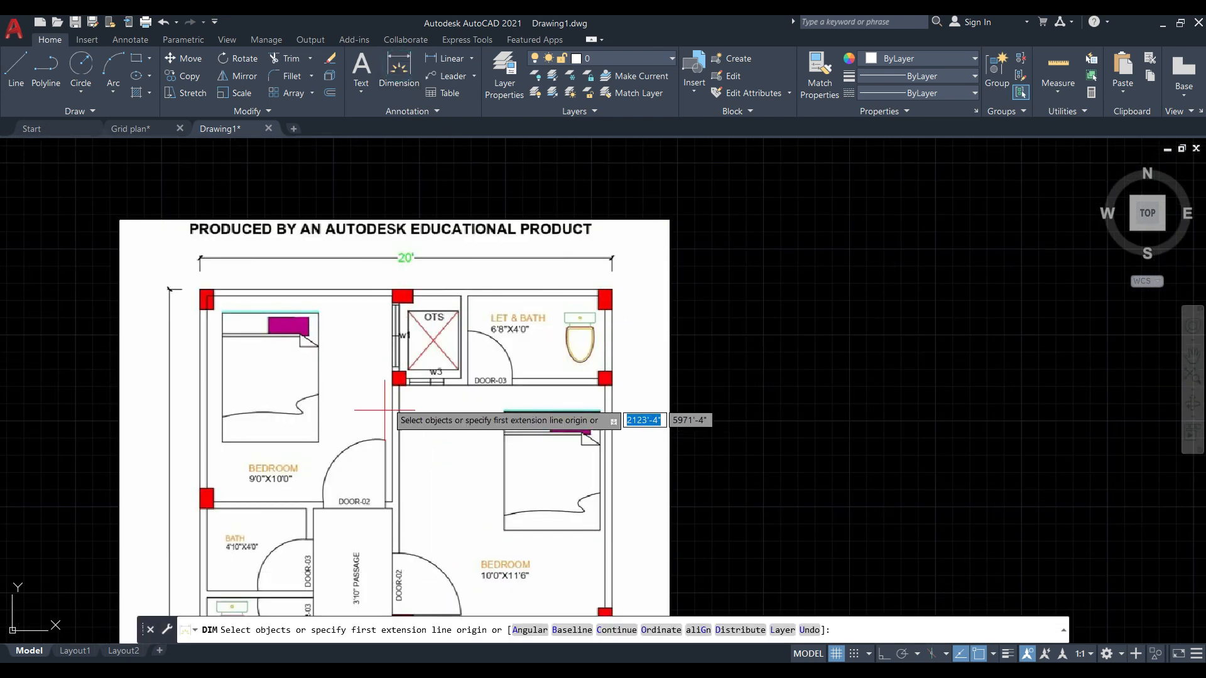
pyautogui.click(398, 387)
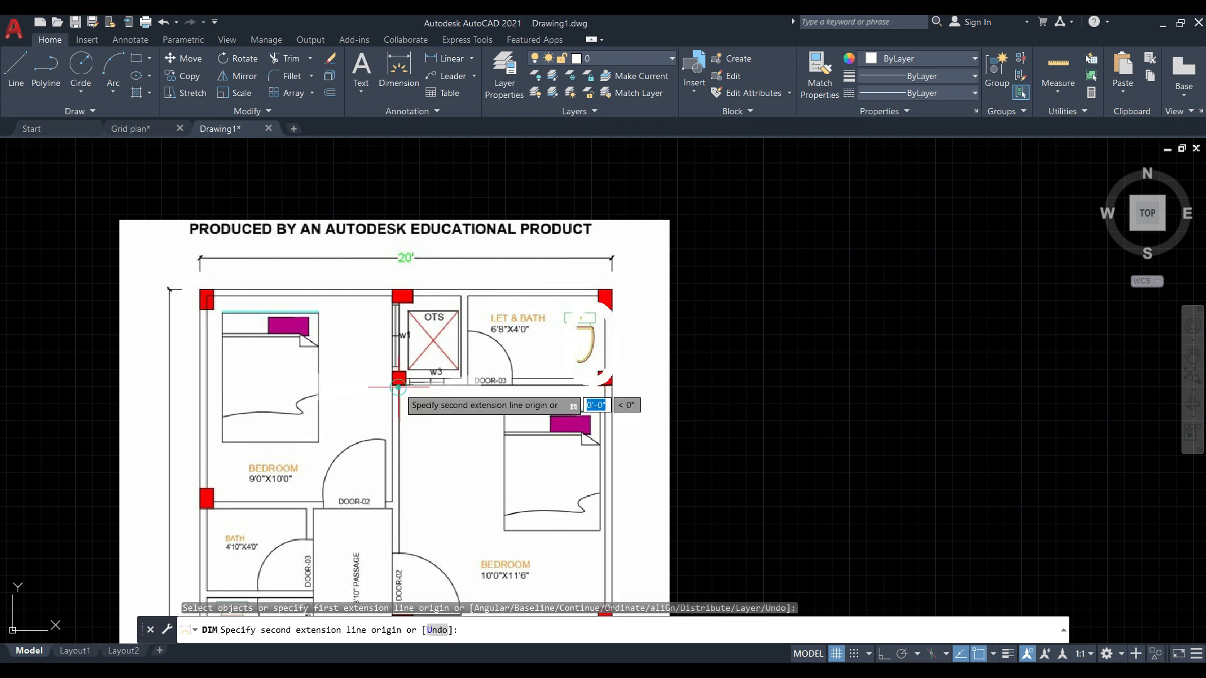
pyautogui.click(605, 385)
pyautogui.click(580, 182)
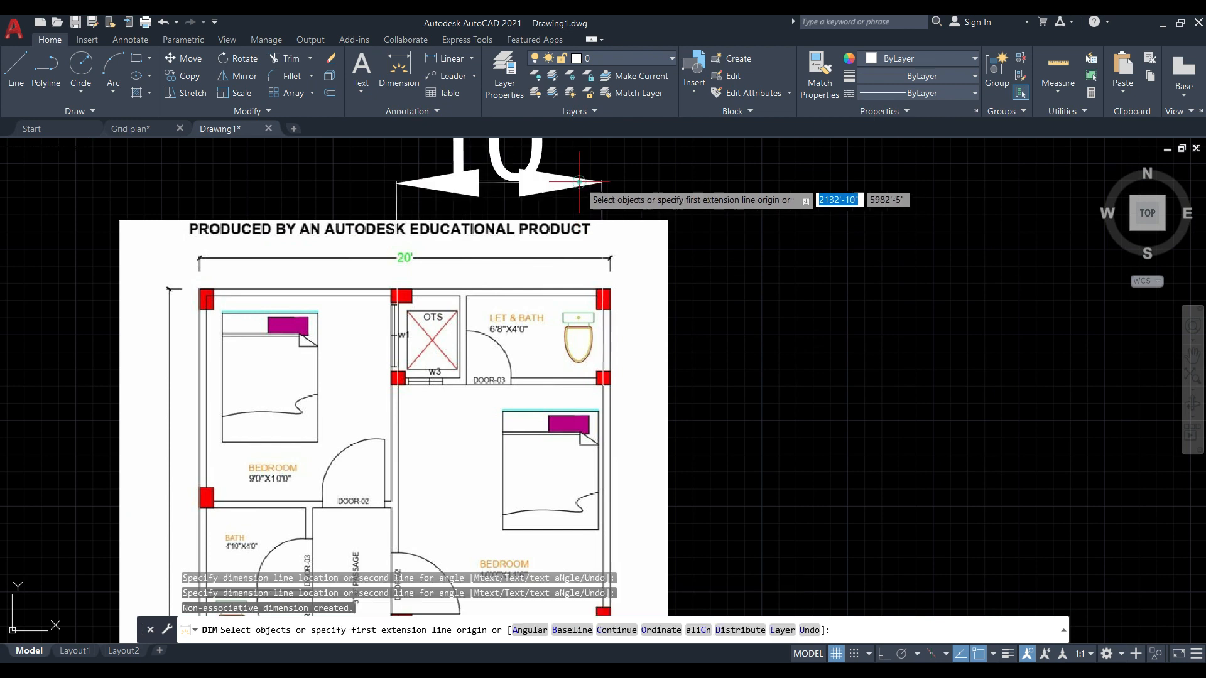
pyautogui.scroll(-4, 547, 349)
pyautogui.hotkey('ctrl', 'z')
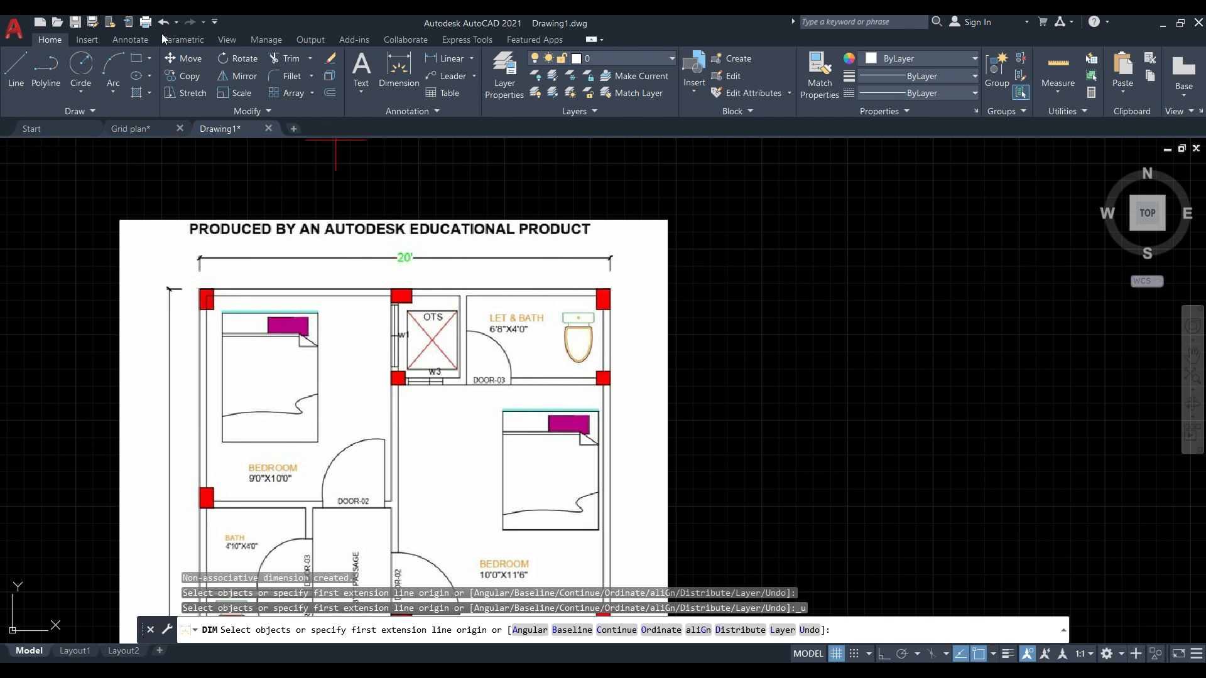
pyautogui.click(88, 40)
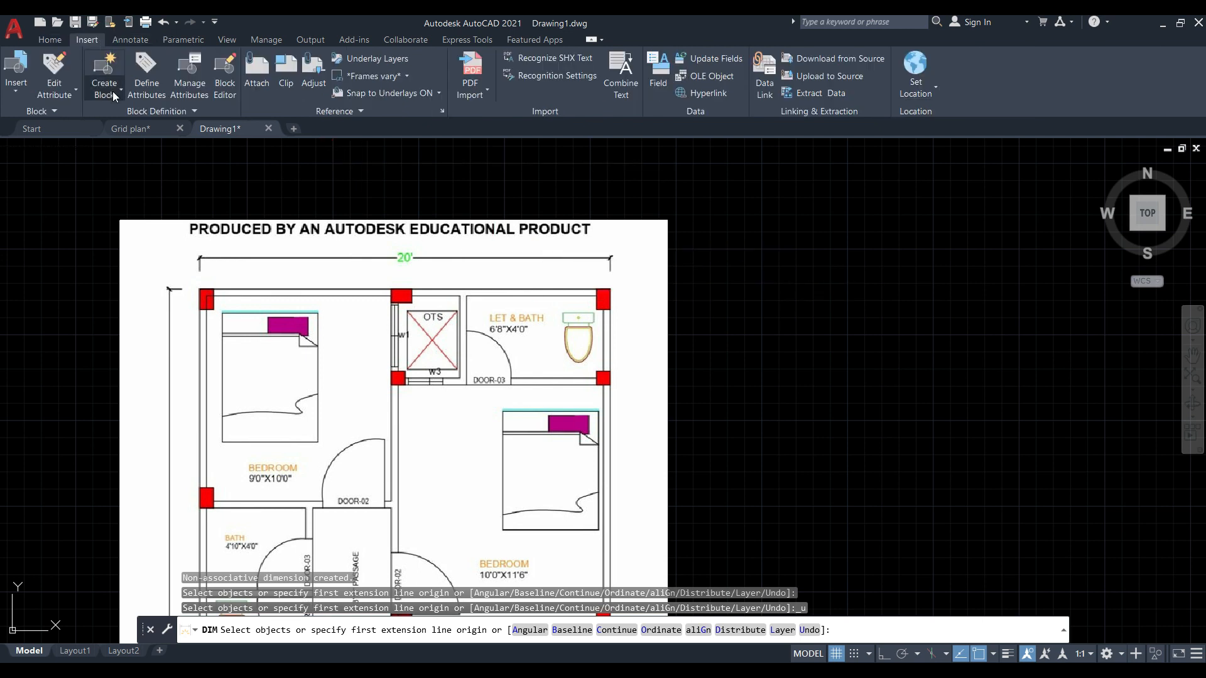
pyautogui.click(263, 93)
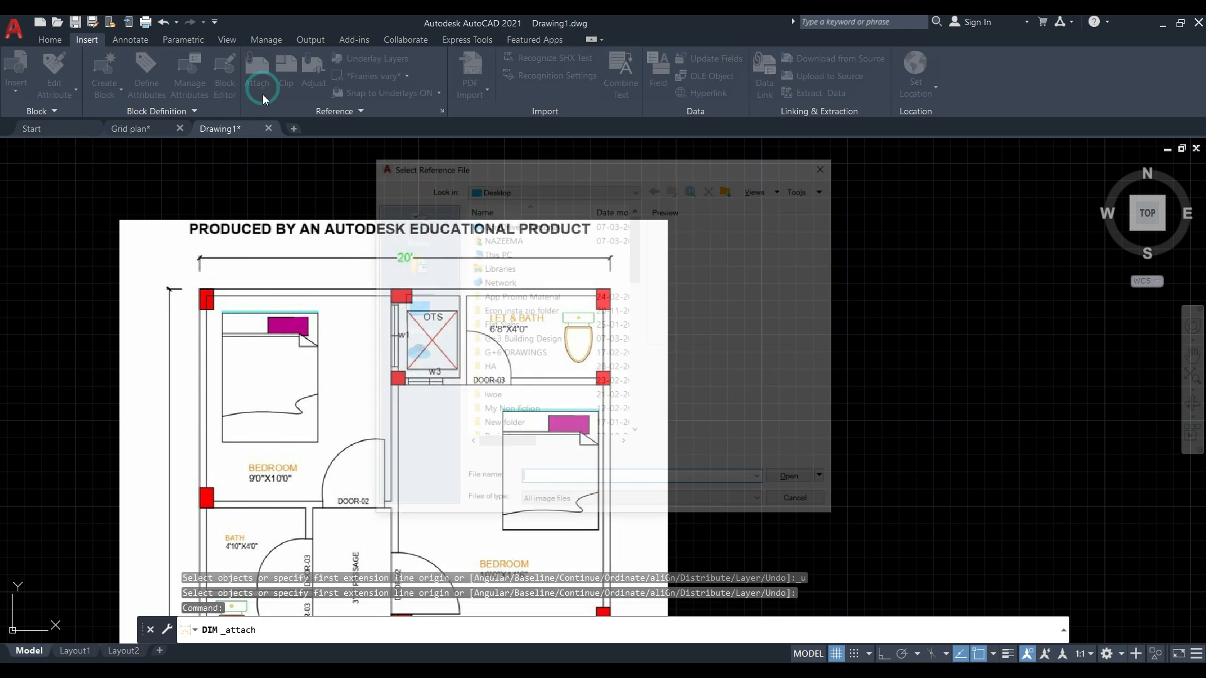
pyautogui.click(542, 301)
pyautogui.press('p')
pyautogui.press('p')
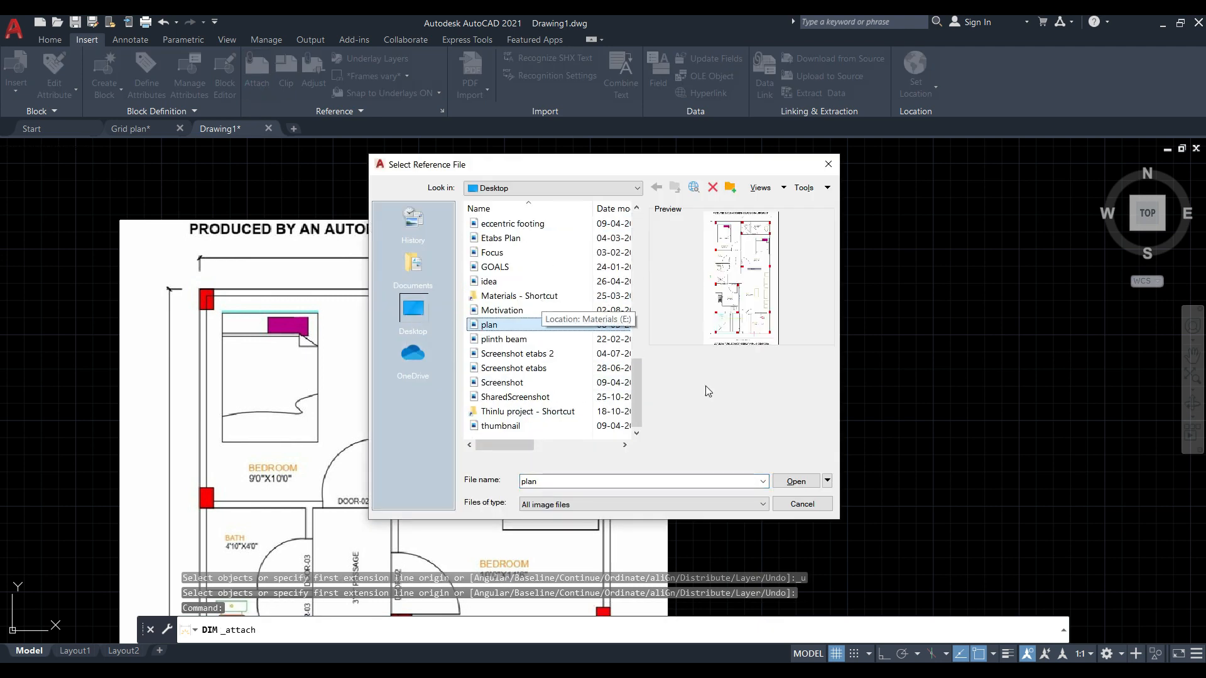
pyautogui.click(795, 481)
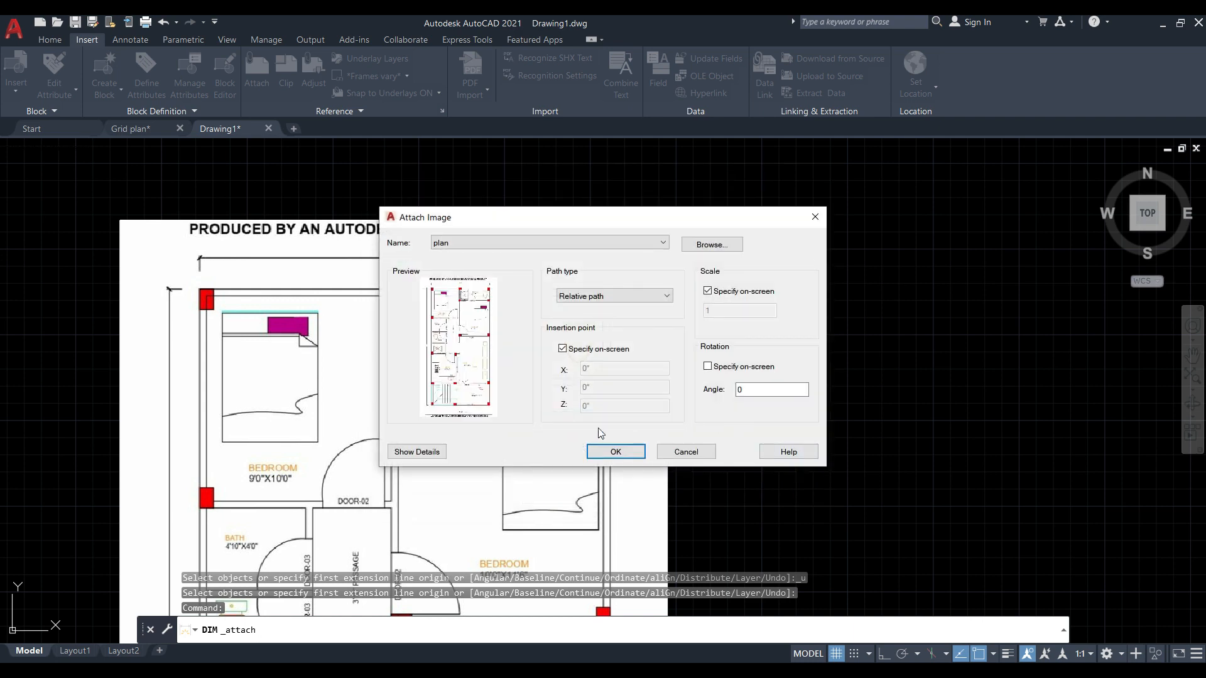
pyautogui.click(821, 217)
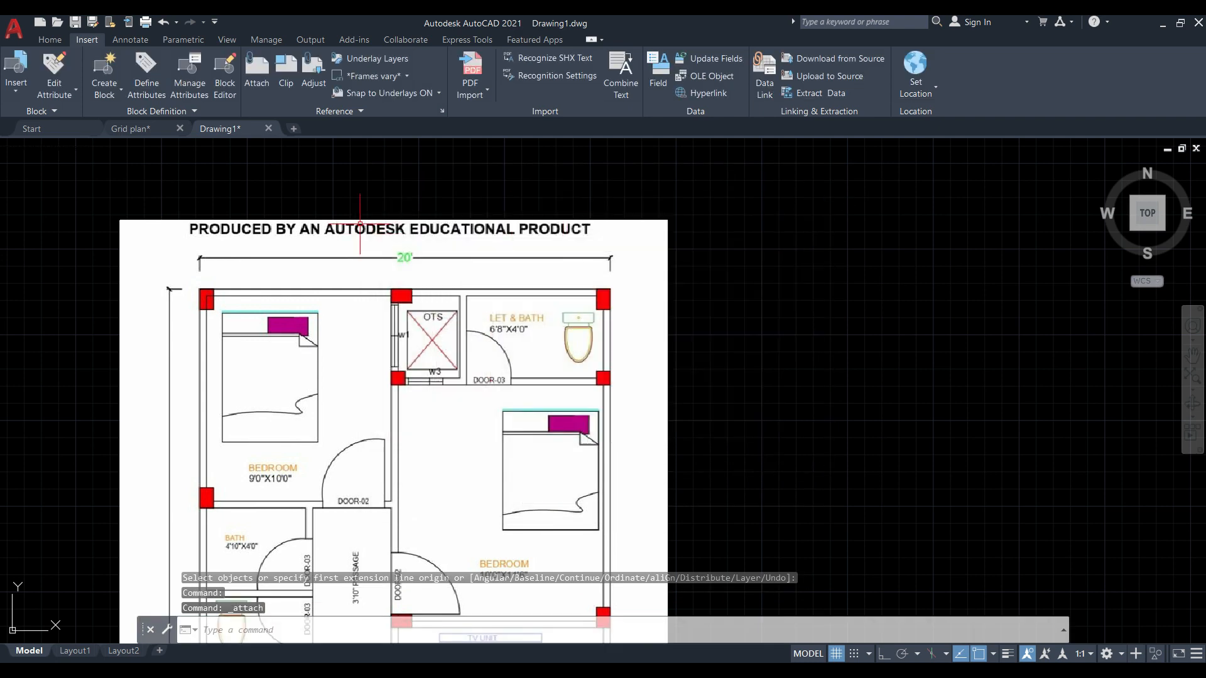
pyautogui.scroll(-4, 360, 224)
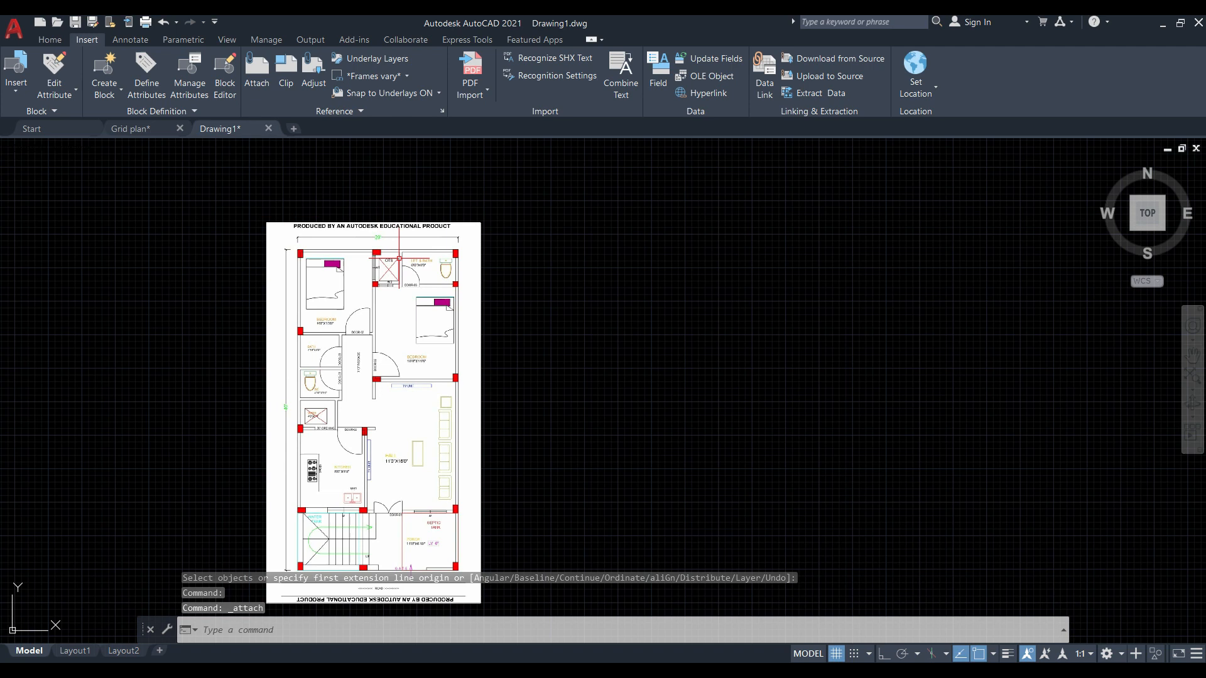
pyautogui.press('Escape')
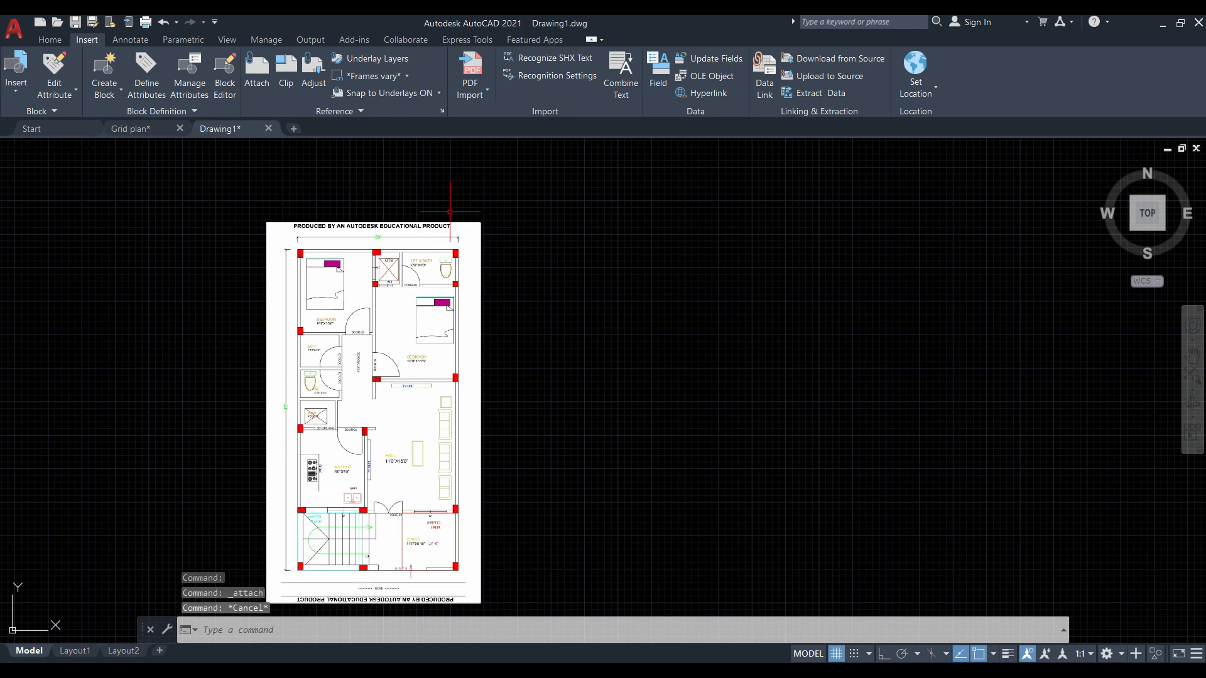
# Switch to the Grid plan drawing and bring grid bubbles A to D above the plan into view.
pyautogui.click(41, 41)
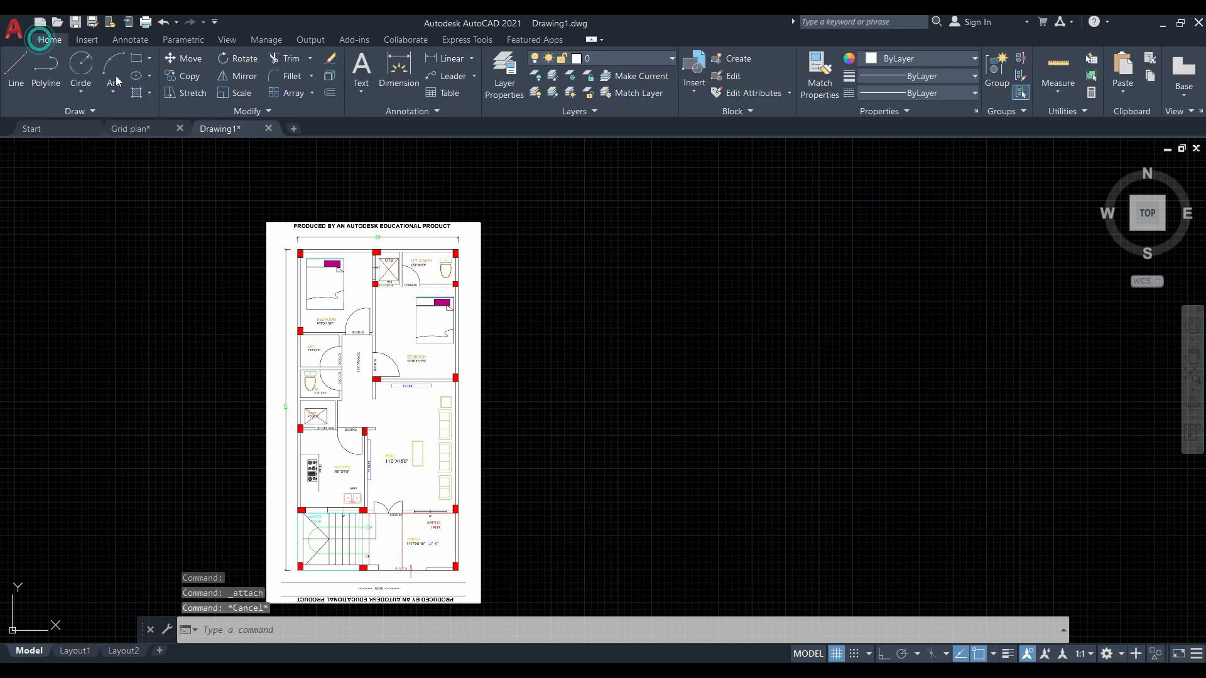
pyautogui.moveTo(404, 269); pyautogui.dragTo(499, 253, button='middle')
pyautogui.scroll(-2, 499, 253)
pyautogui.scroll(2, 500, 253)
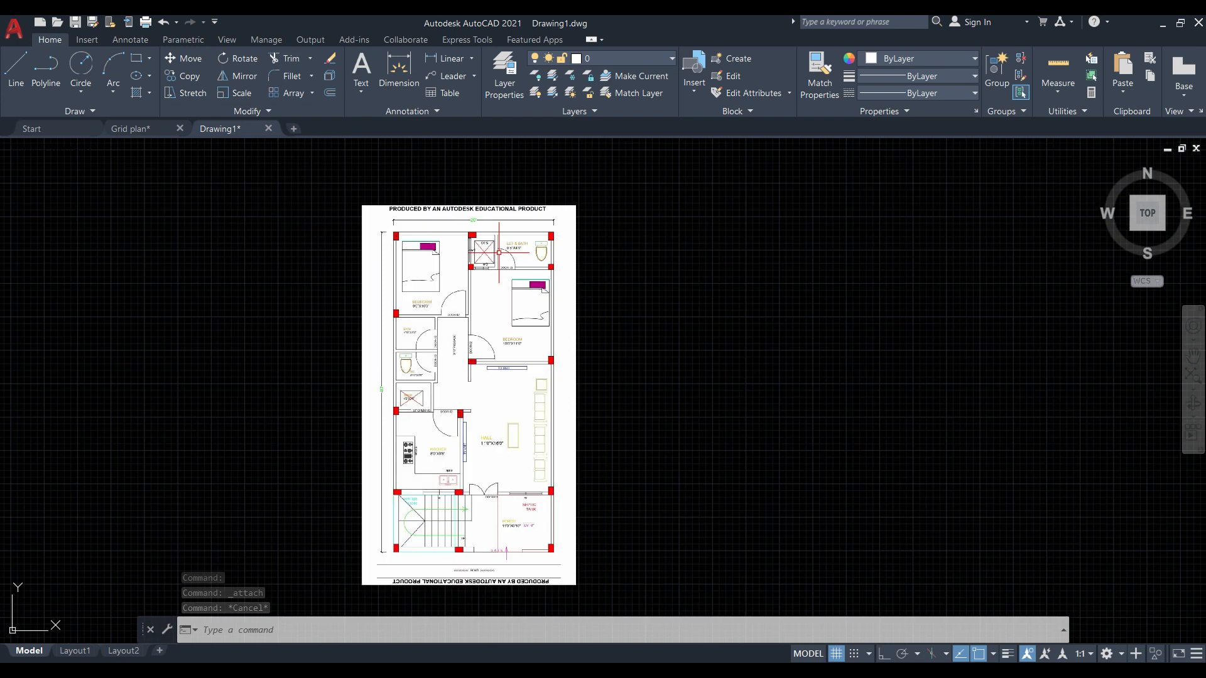
pyautogui.click(130, 129)
pyautogui.scroll(2, 673, 180)
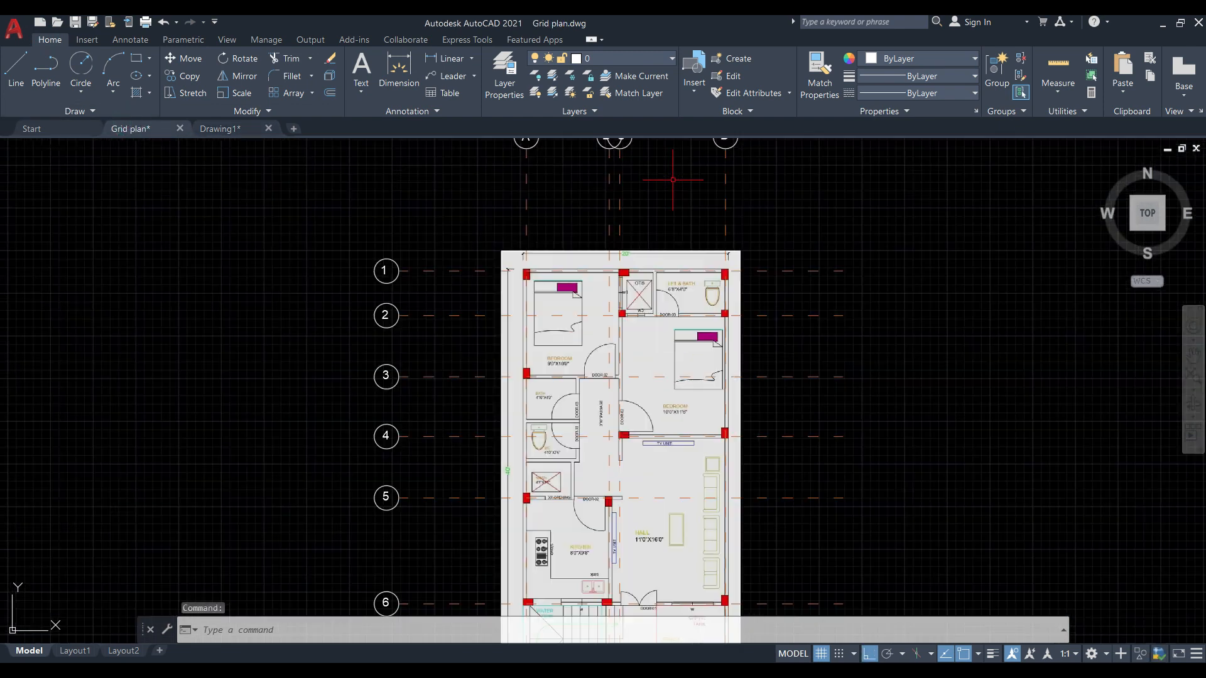
pyautogui.scroll(-2, 423, 310)
pyautogui.scroll(4, 500, 227)
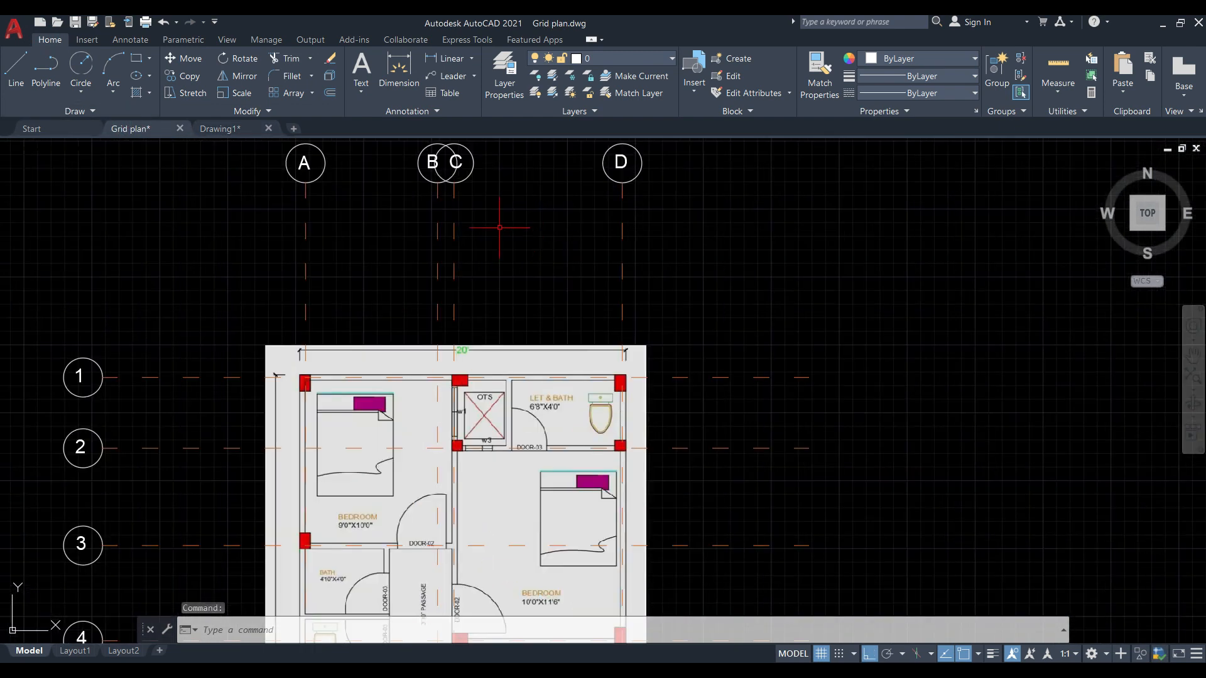
# Add a linear dimension between grid lines A and B, placed just above the plan image.
pyautogui.click(408, 72)
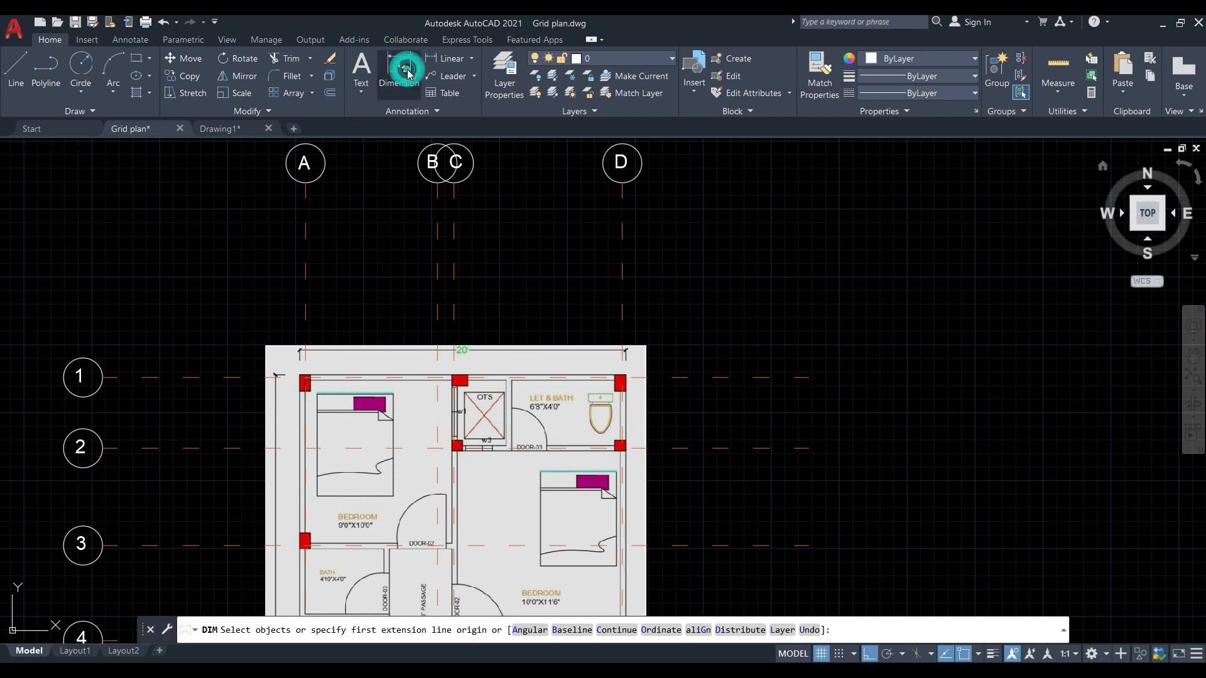
pyautogui.click(455, 61)
pyautogui.click(470, 60)
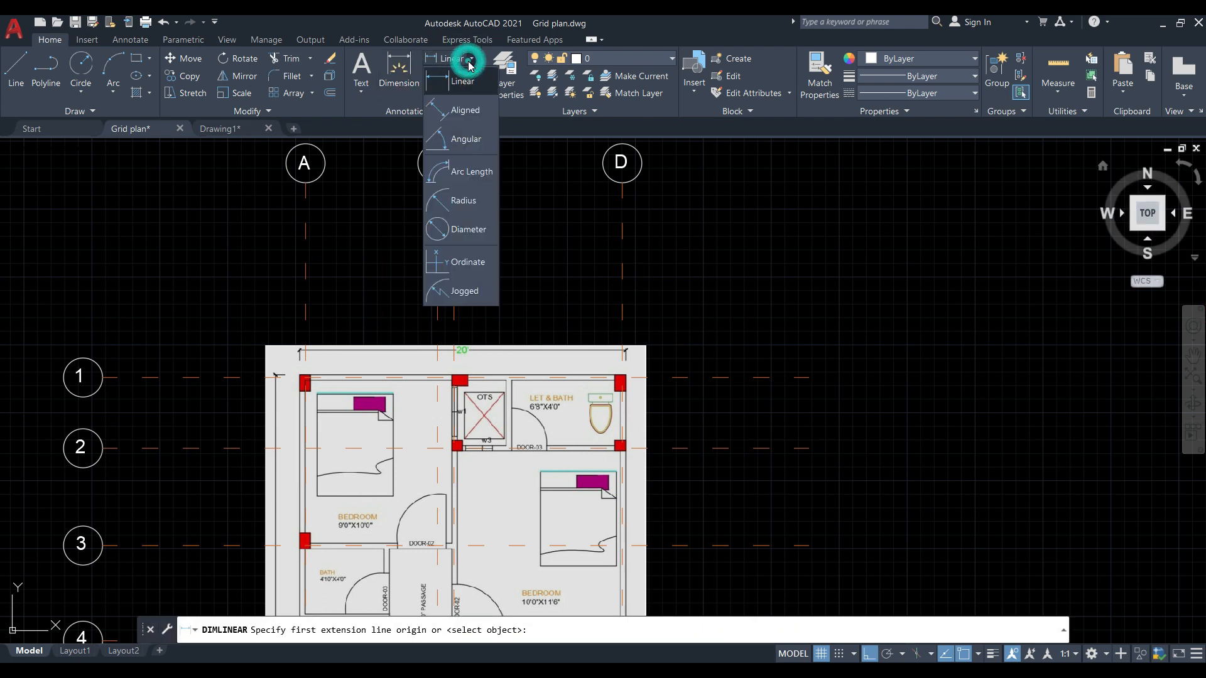
pyautogui.click(463, 81)
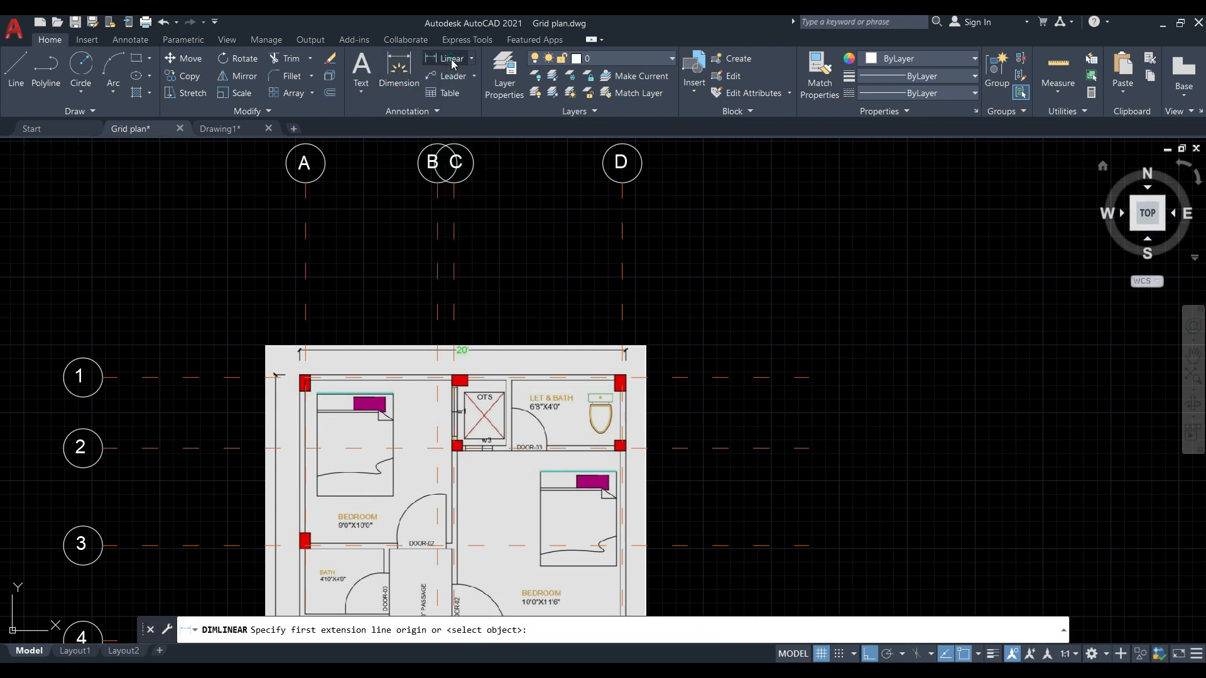
pyautogui.click(305, 310)
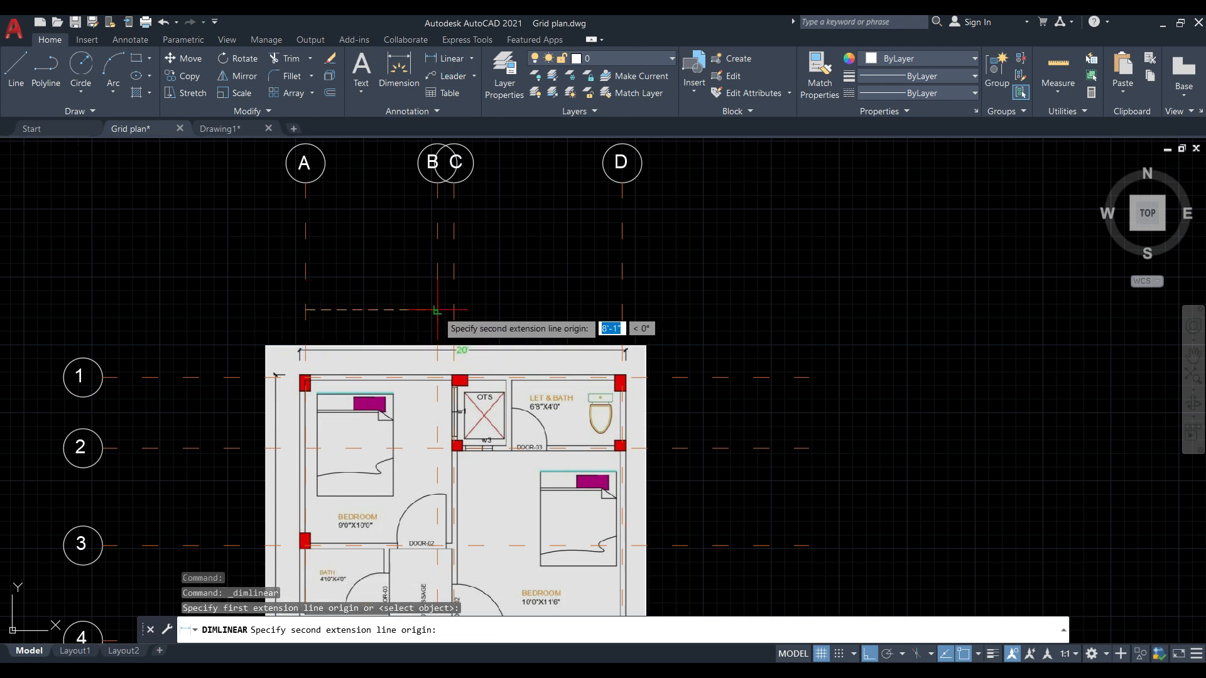
pyautogui.click(437, 310)
pyautogui.click(438, 290)
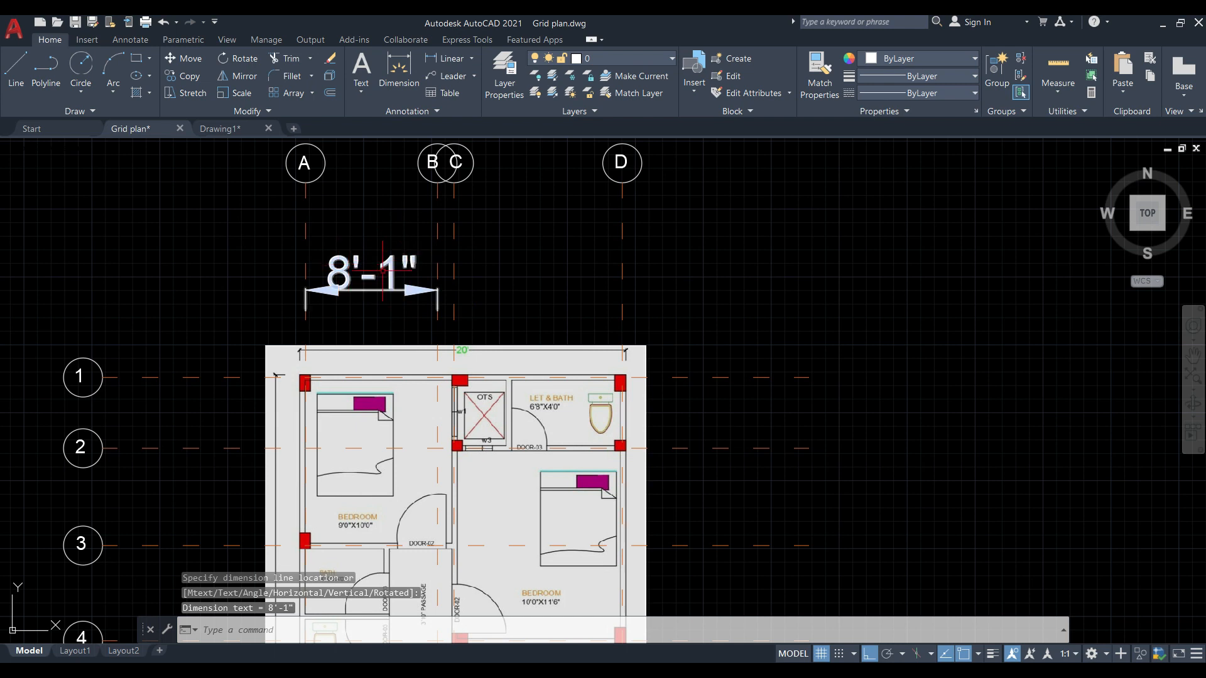
# Try a dimension between grid lines B and C, aligned with the A–B dimension line, and undo it.
pyautogui.click(404, 74)
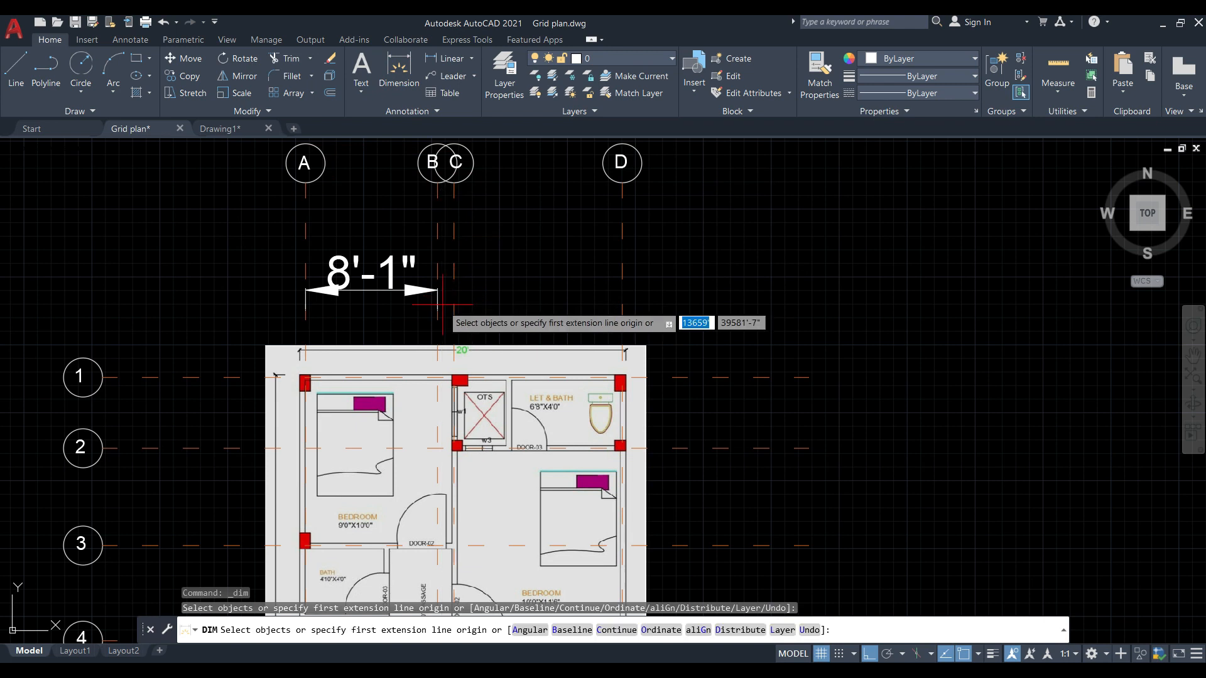
pyautogui.click(438, 306)
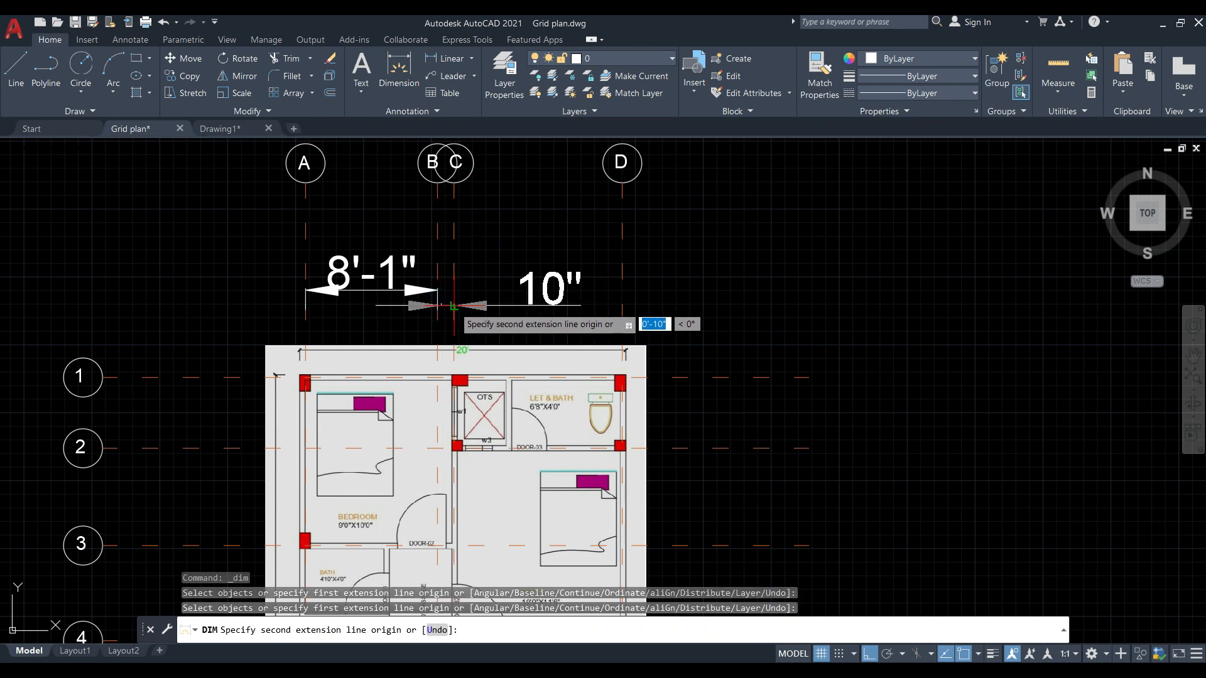
pyautogui.click(453, 306)
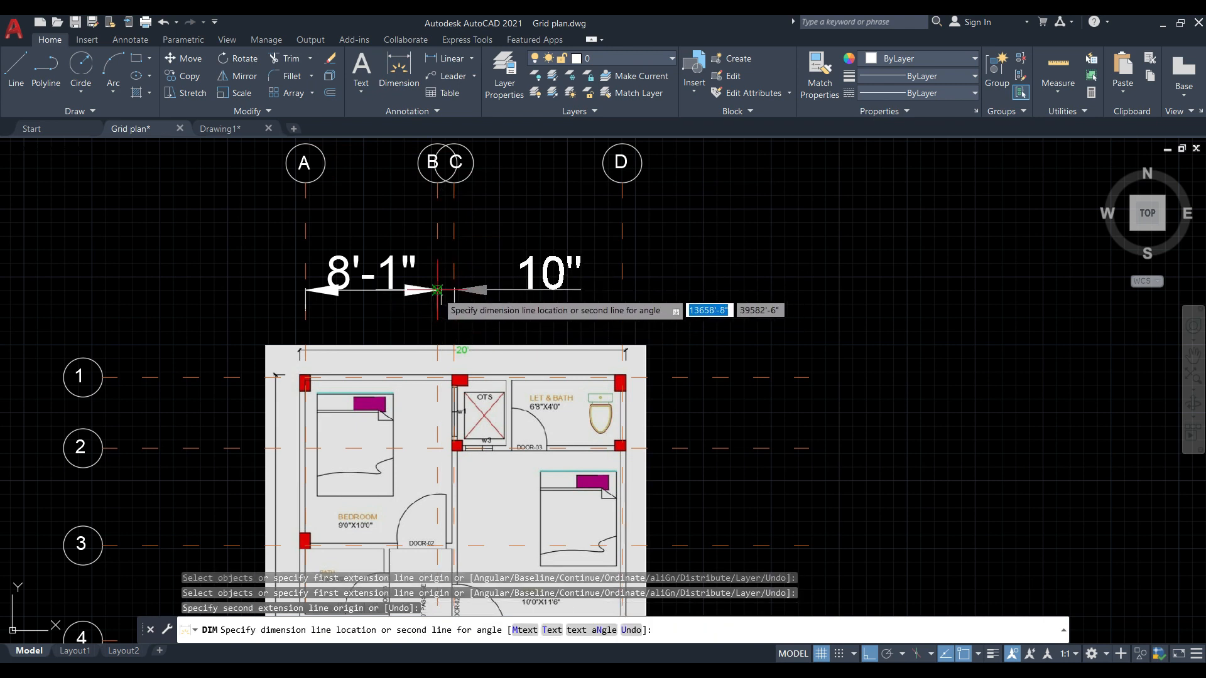
pyautogui.click(438, 290)
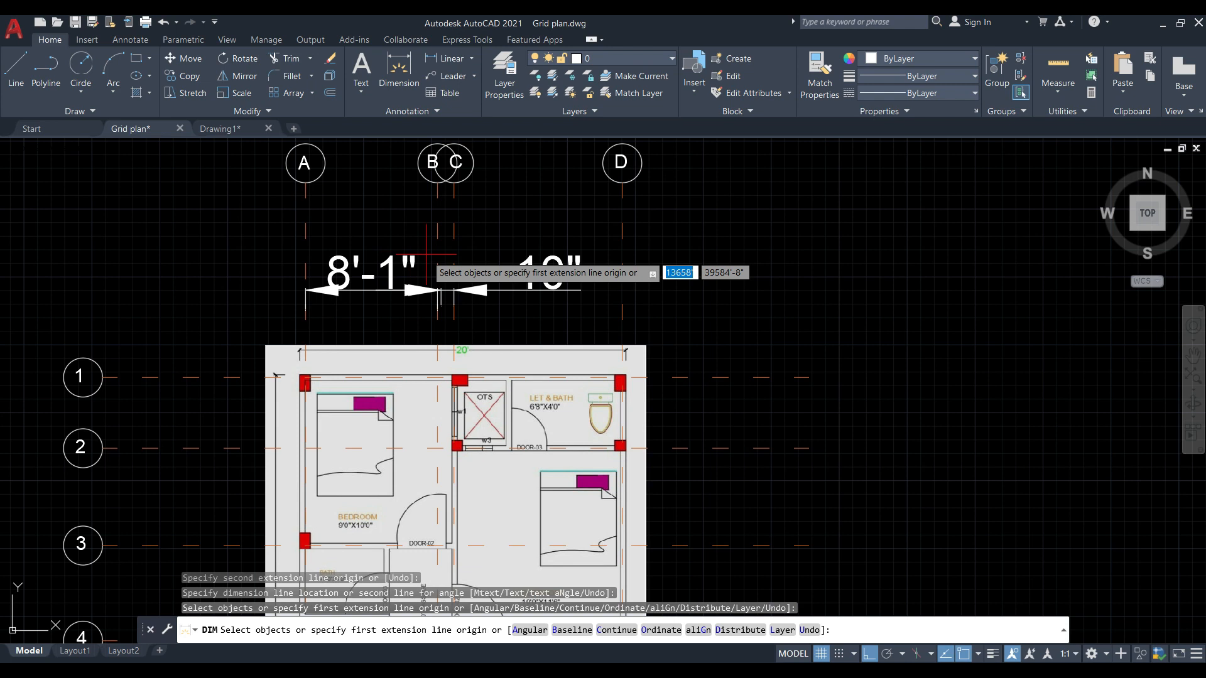
pyautogui.hotkey('ctrl', 'z')
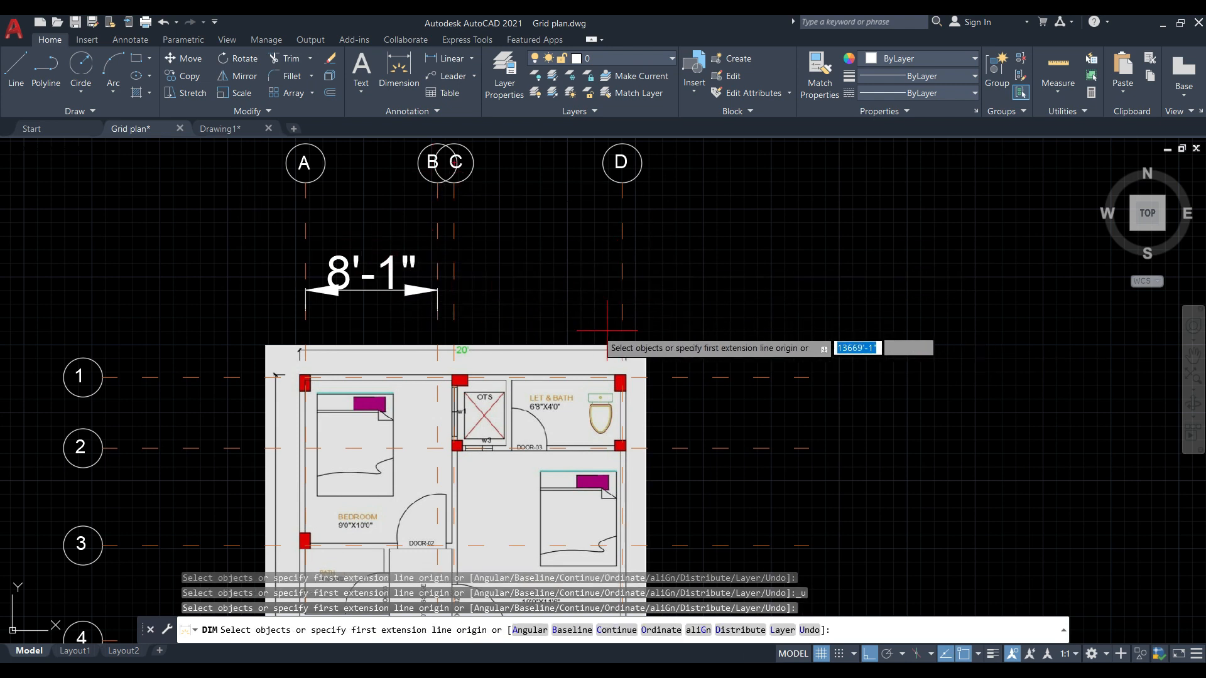
# Delete the dimension between grid lines A and B above the plan, and switch to the Drawing1 drawing.
pyautogui.hotkey('ctrl', 'z')
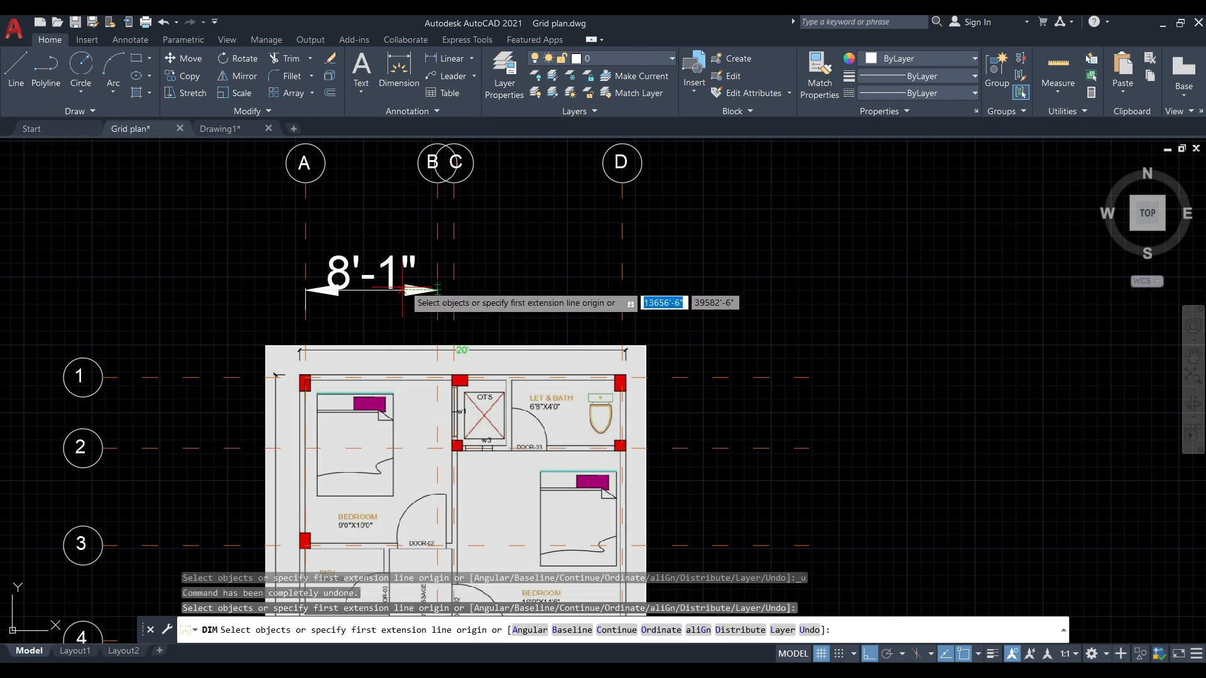
pyautogui.hotkey('ctrl', 'z')
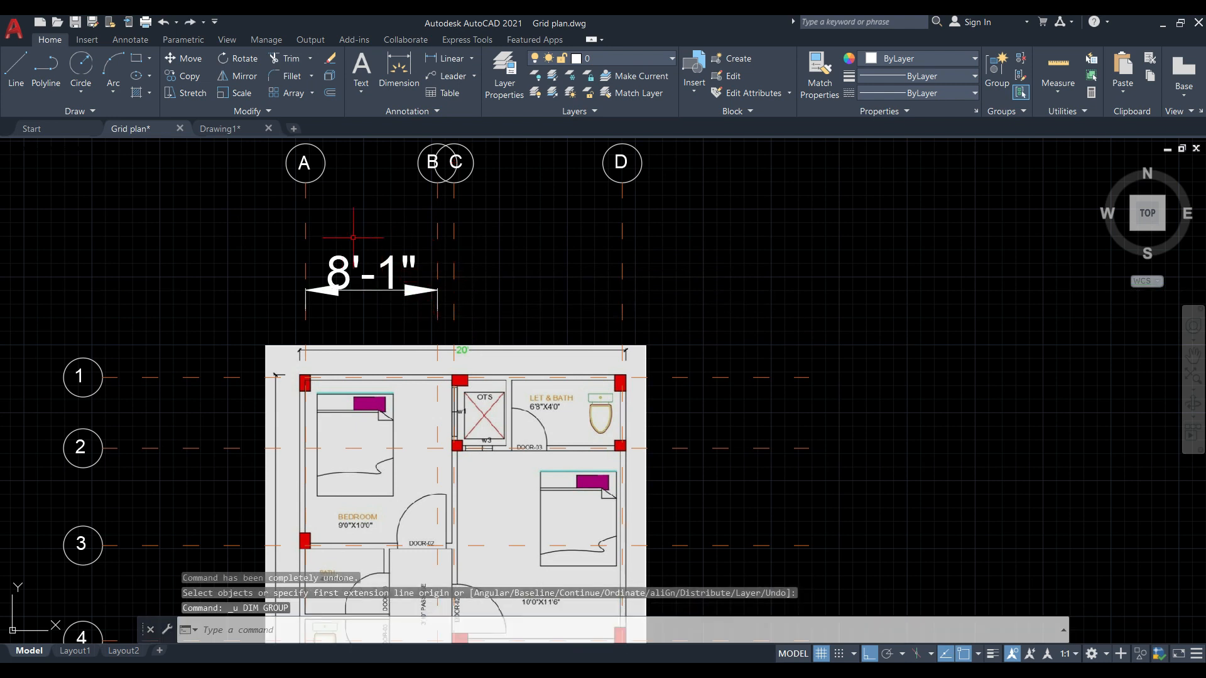
pyautogui.press('Escape')
pyautogui.press('Escape')
pyautogui.click(407, 309)
pyautogui.click(359, 248)
pyautogui.press('Delete')
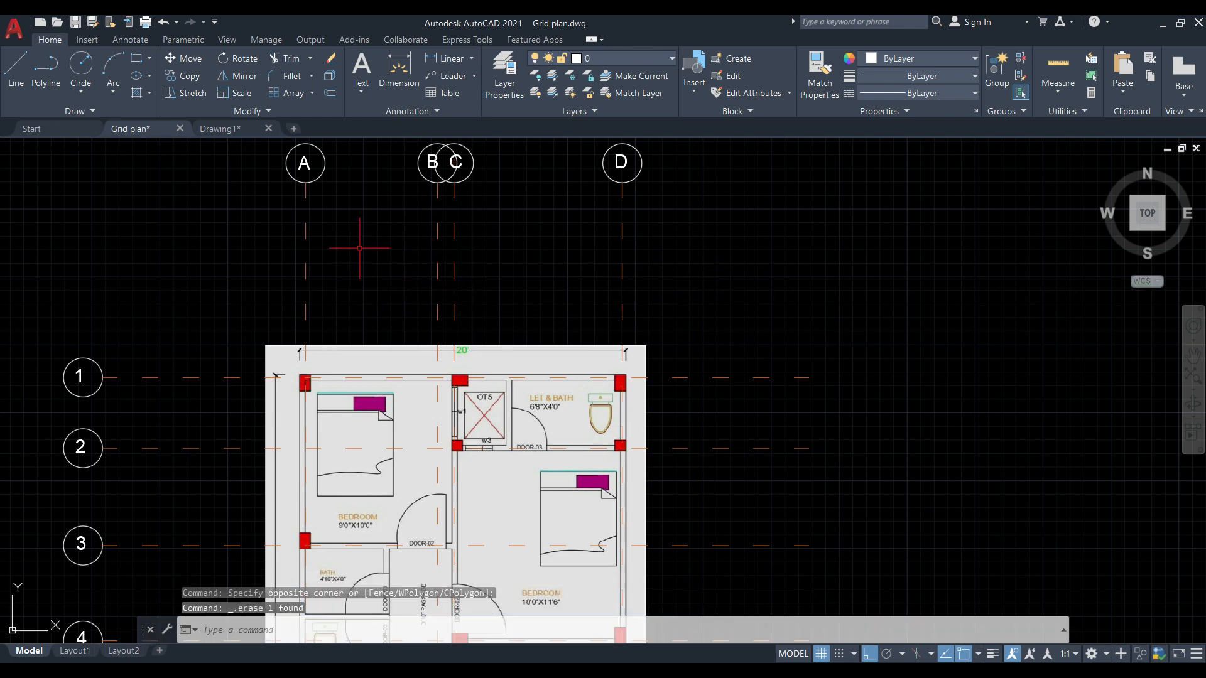
pyautogui.click(227, 128)
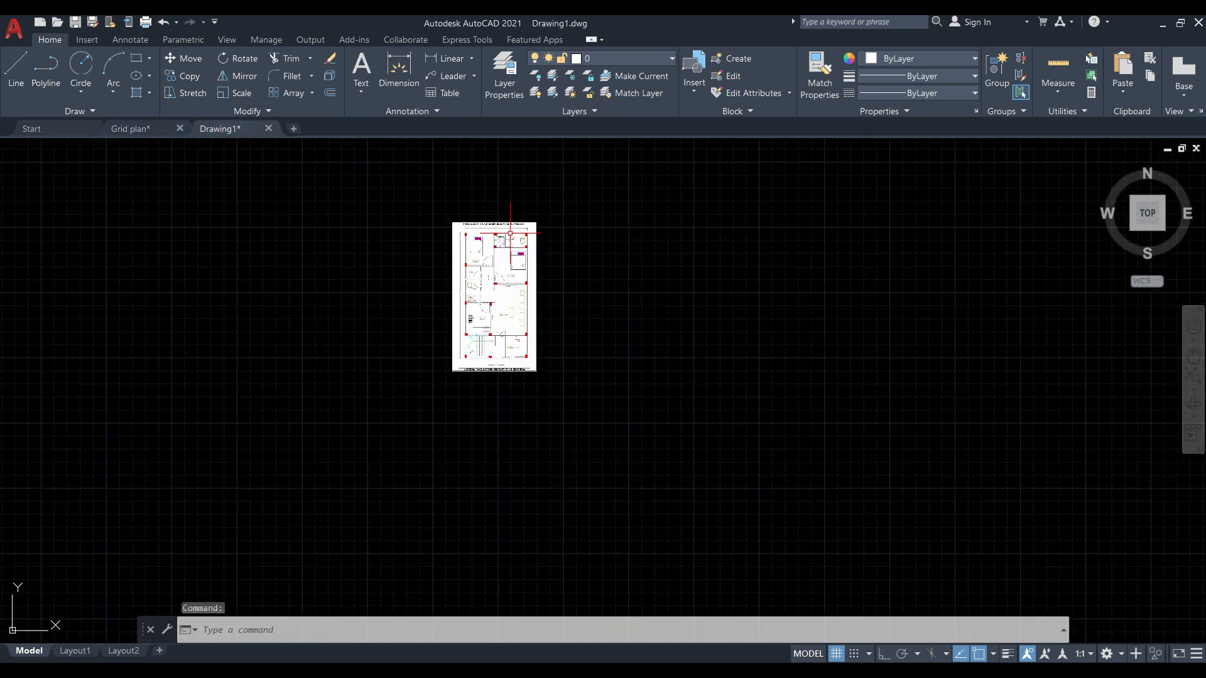
pyautogui.scroll(2, 483, 195)
pyautogui.write('x')
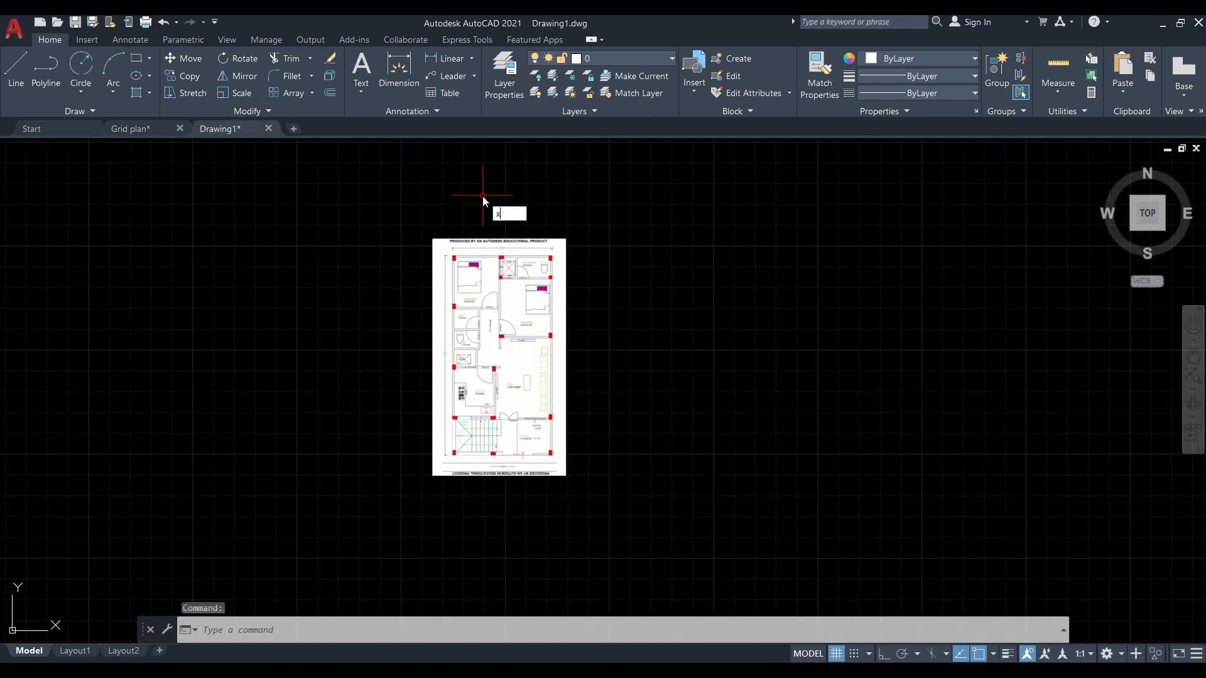
pyautogui.write('l')
pyautogui.press('Return')
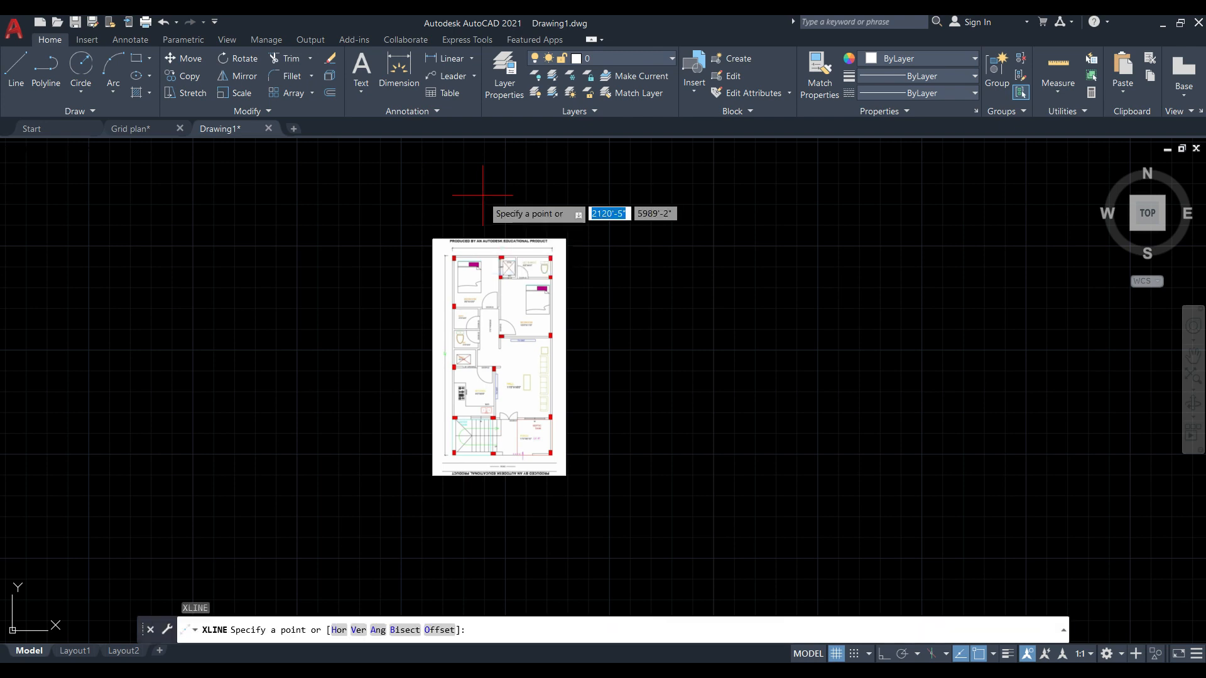
pyautogui.press('Escape')
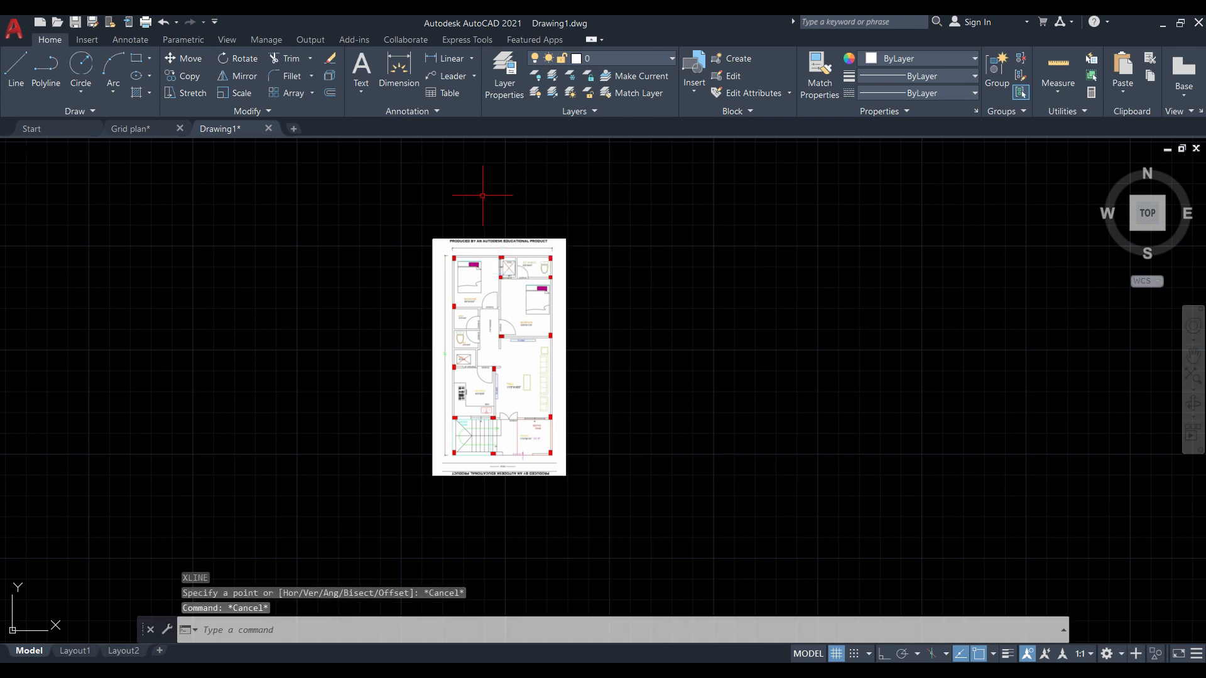
# Draw a vertical construction line through the midpoint between the left outer wall's two faces, just below the top-left column.
pyautogui.write('xl')
pyautogui.press('Return')
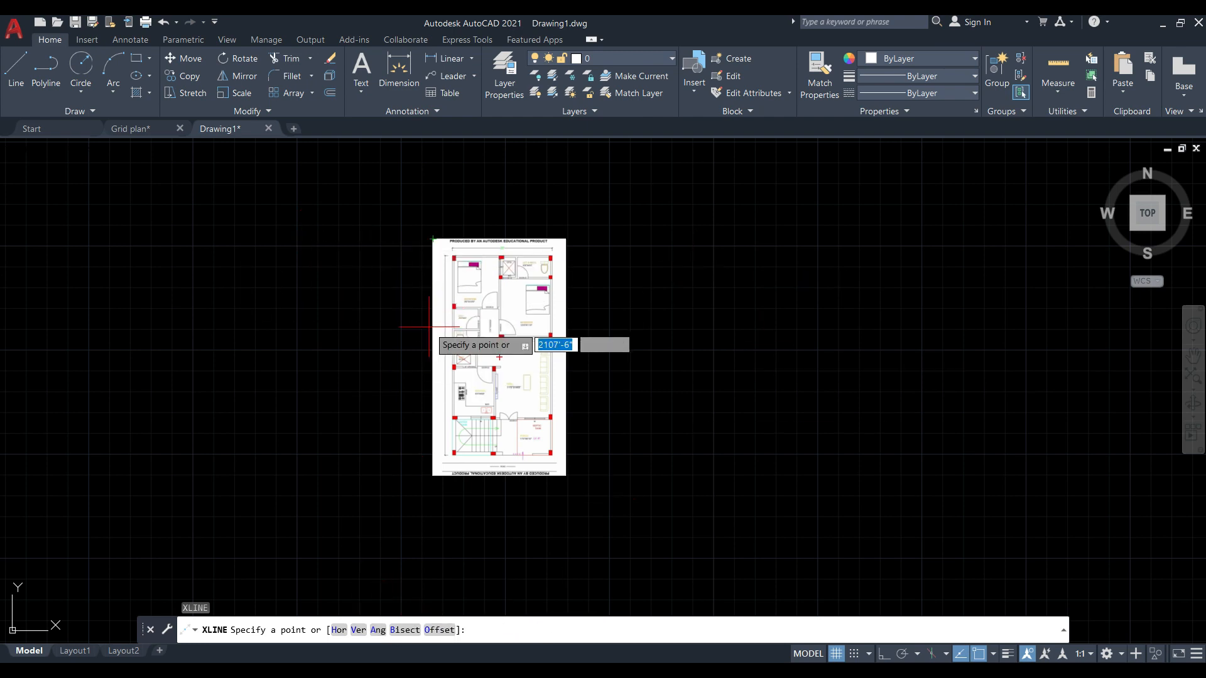
pyautogui.click(358, 629)
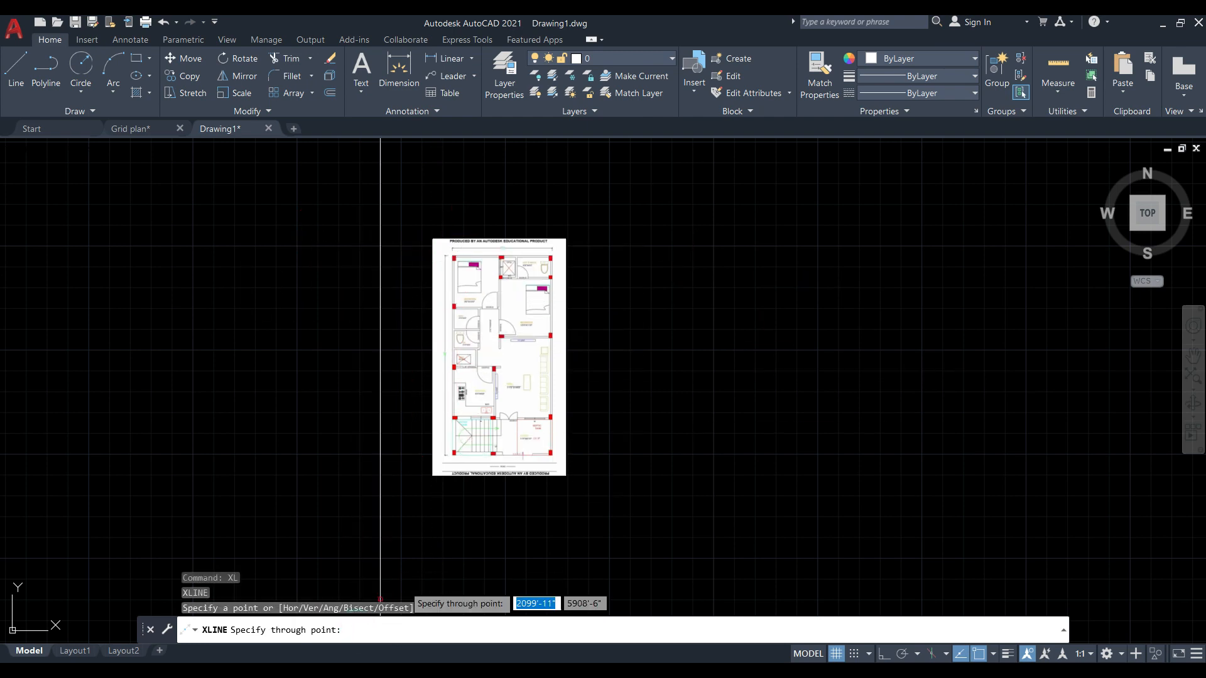
pyautogui.scroll(6, 472, 236)
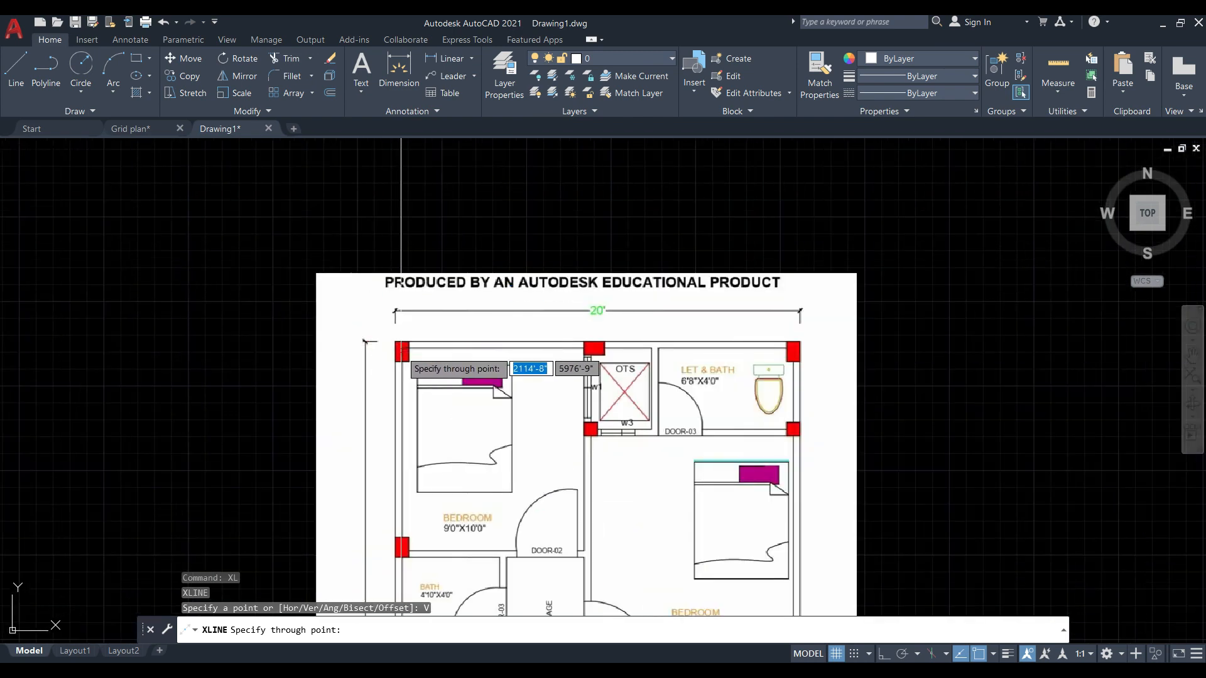
pyautogui.scroll(4, 408, 361)
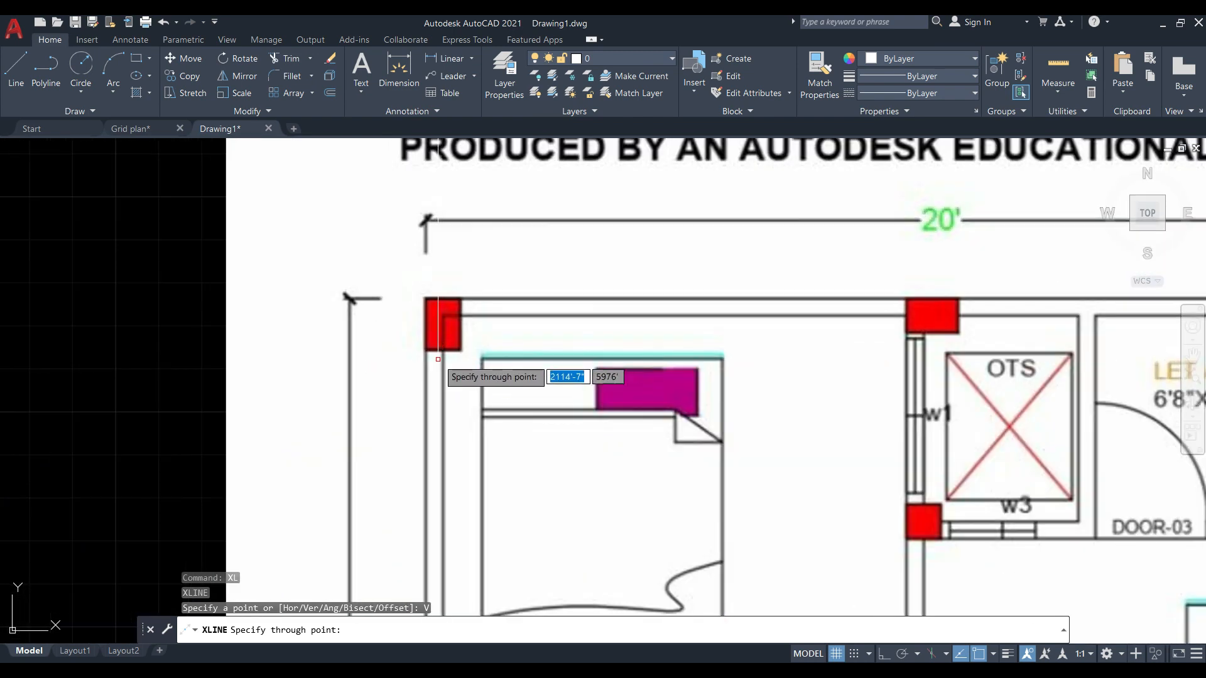
pyautogui.scroll(-2, 492, 298)
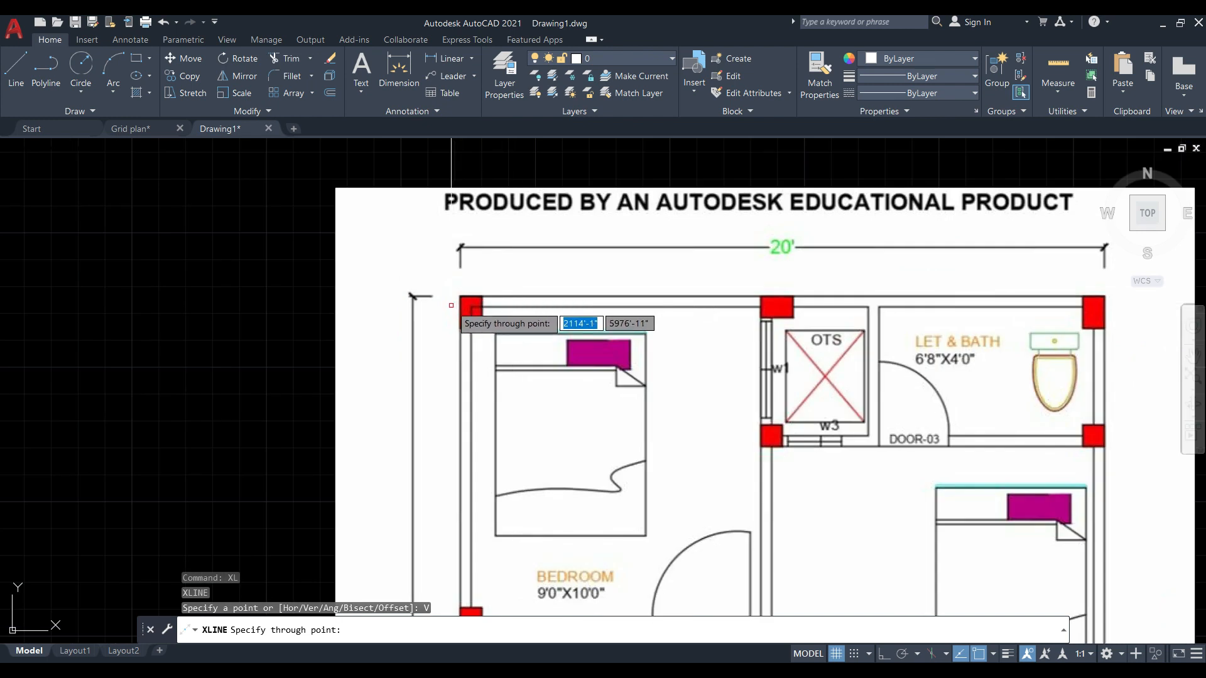
pyautogui.keyDown('shift'); pyautogui.rightClick(451, 306); pyautogui.keyUp('shift')
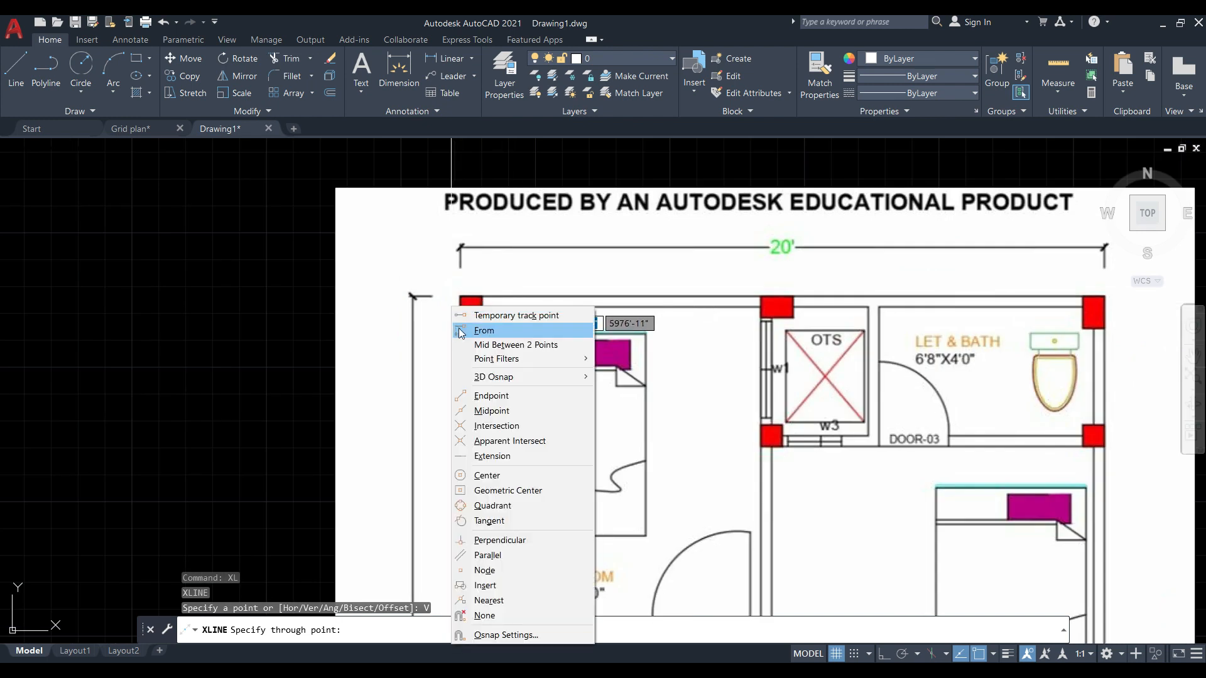
pyautogui.click(486, 345)
pyautogui.scroll(2, 476, 309)
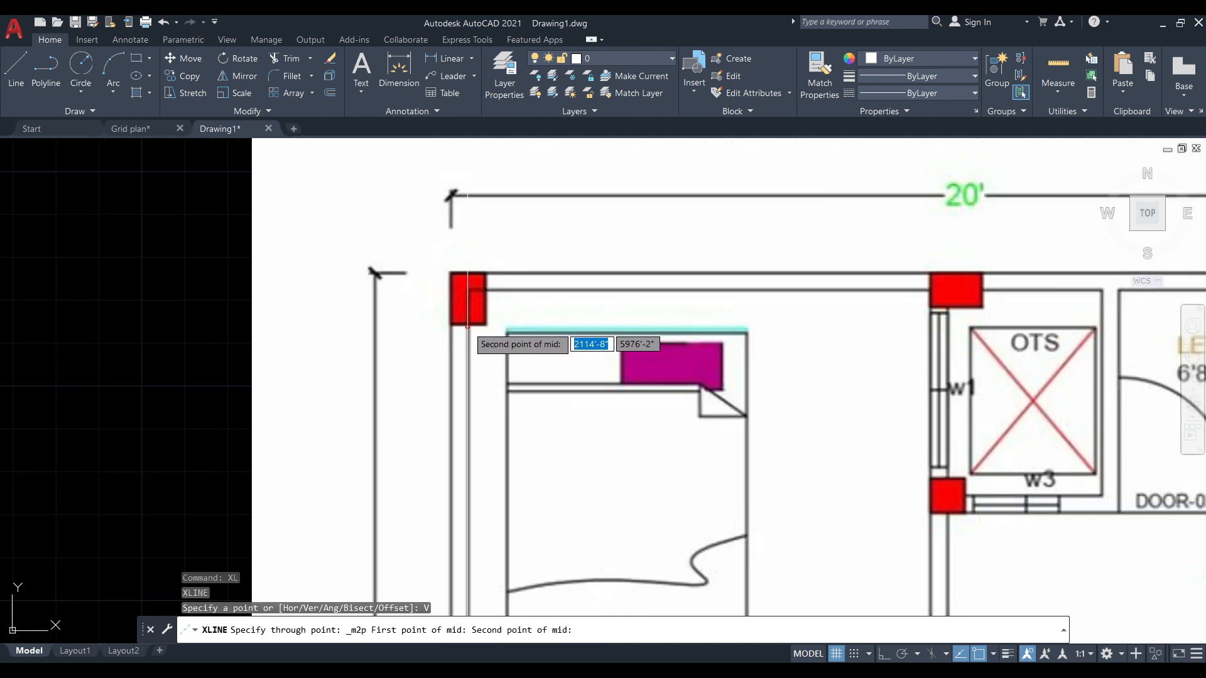
pyautogui.click(468, 326)
# Set the colour of the vertical construction line on the left outer wall to orange 242,103,34.
pyautogui.scroll(-8, 357, 282)
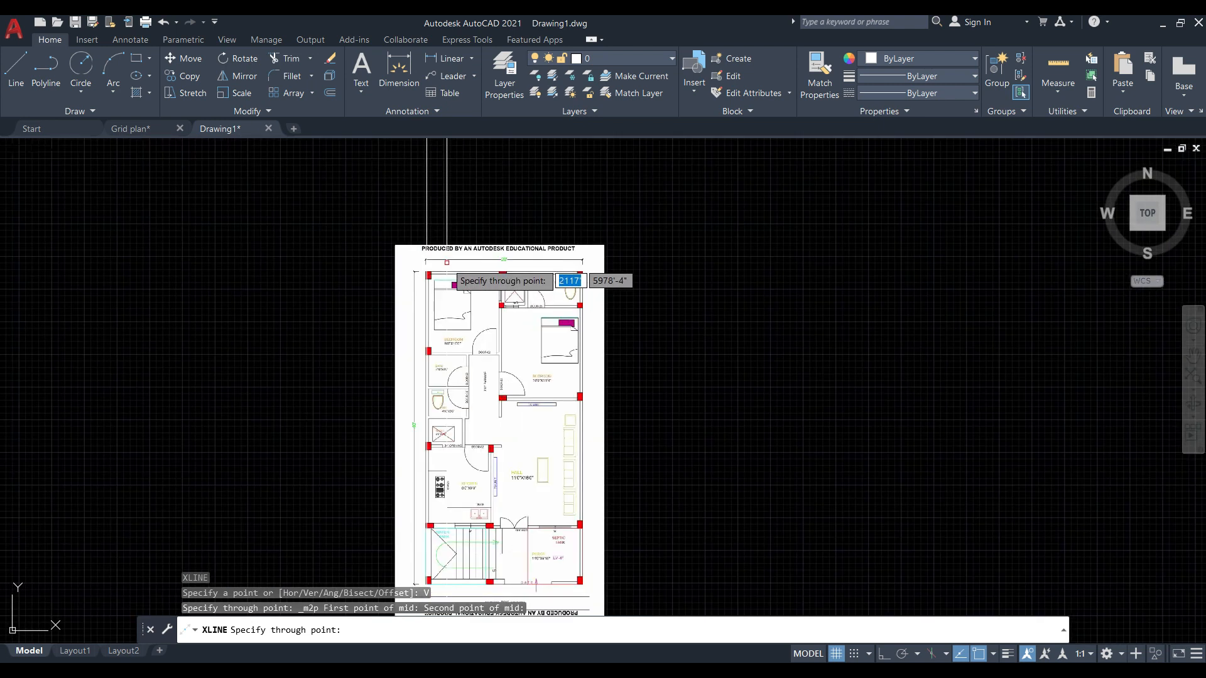
pyautogui.press('Escape')
pyautogui.press('Escape')
pyautogui.click(427, 209)
pyautogui.click(908, 61)
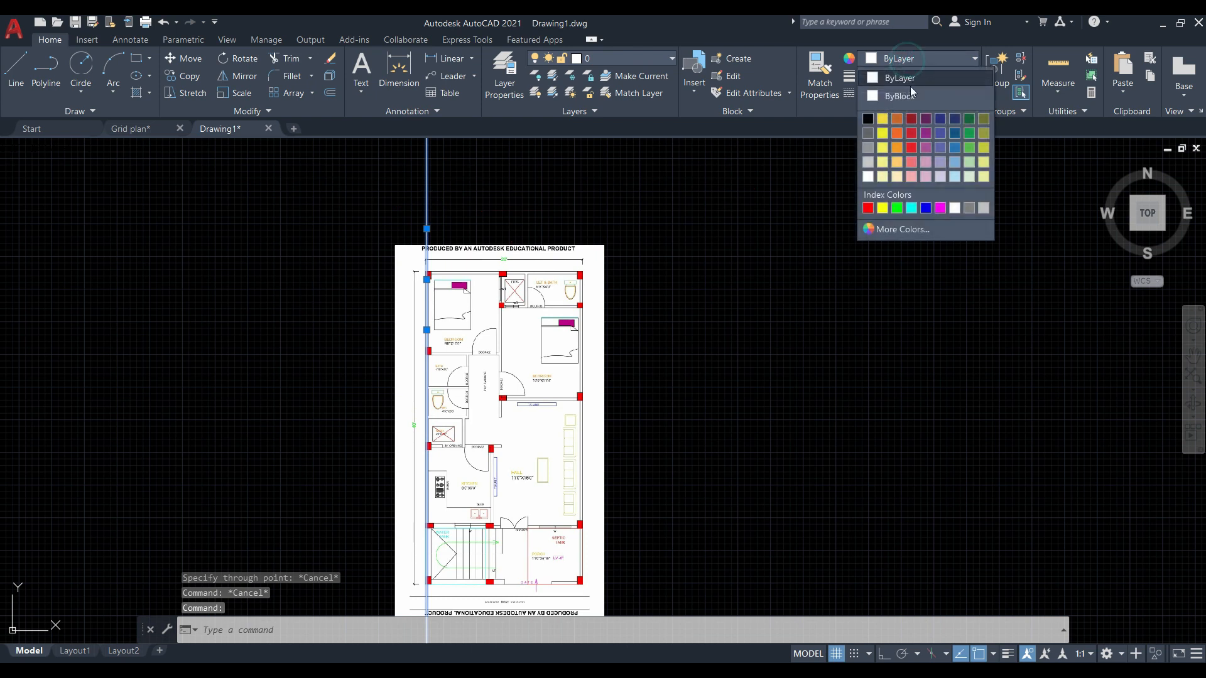
pyautogui.click(898, 134)
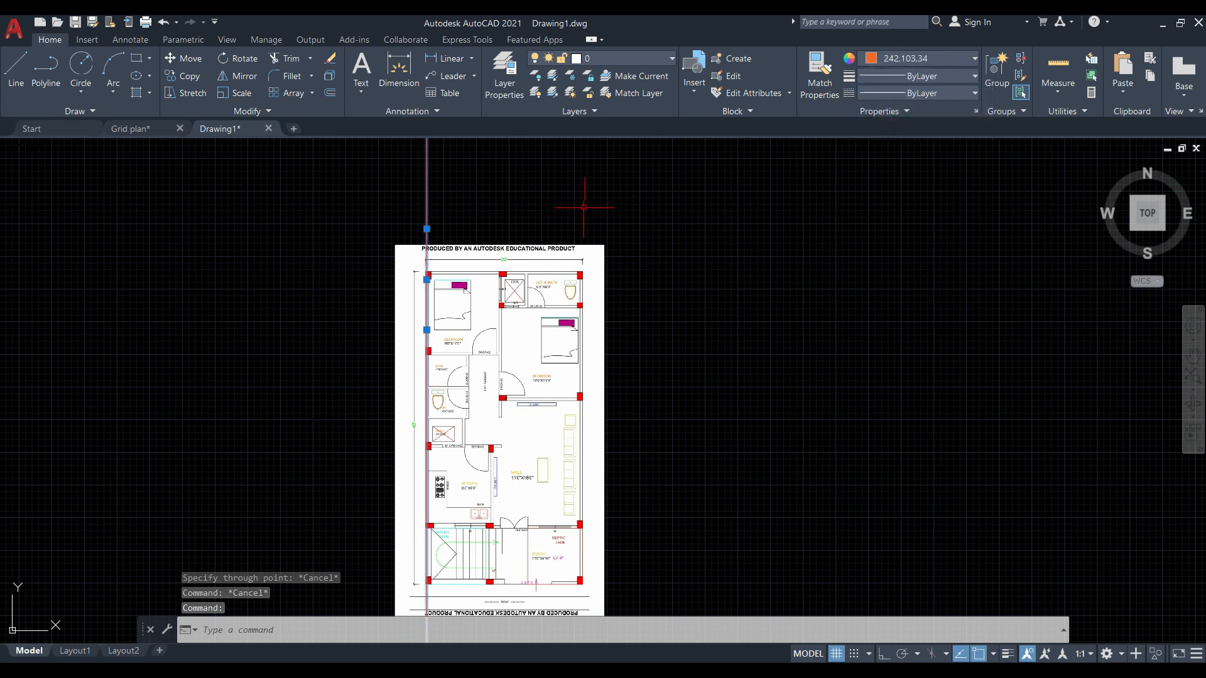
pyautogui.press('Return')
pyautogui.press('Escape')
pyautogui.scroll(4, 433, 237)
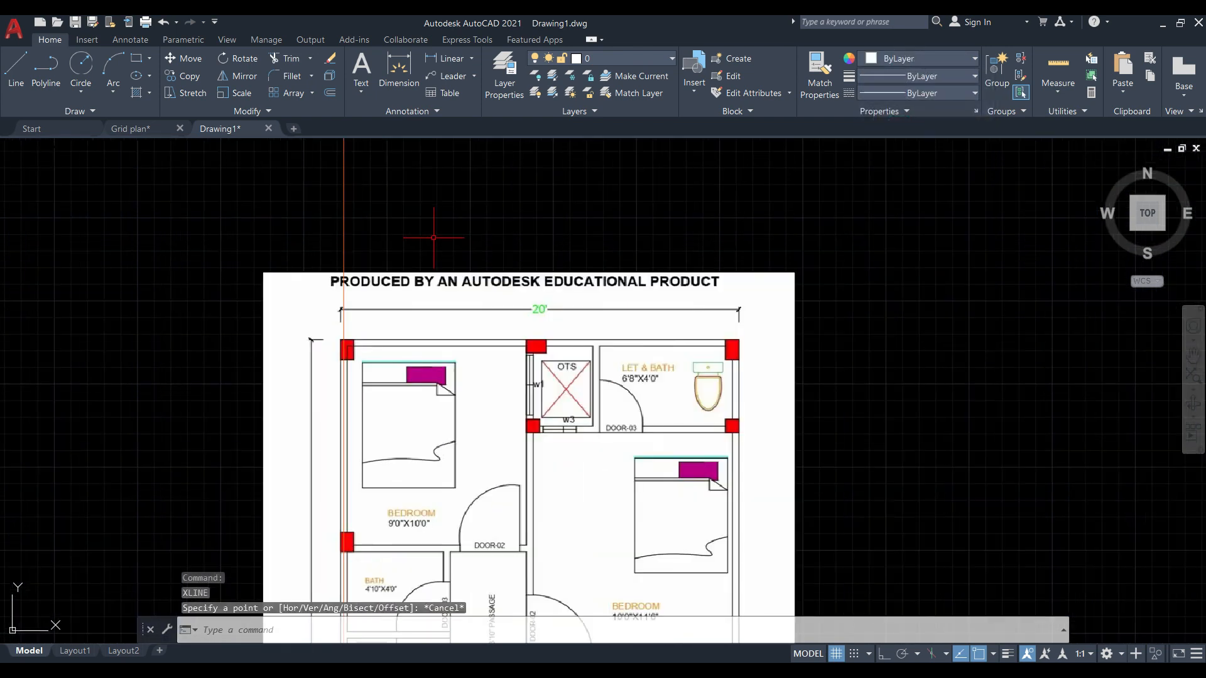
pyautogui.write('xl')
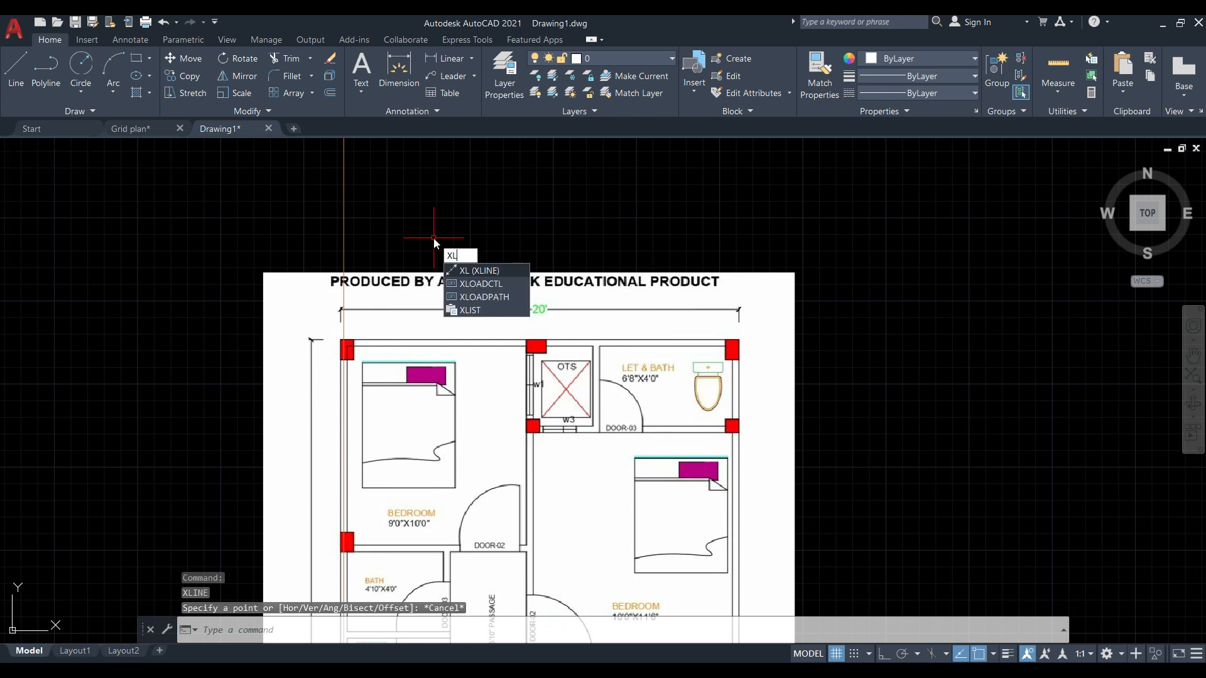
pyautogui.press('Return')
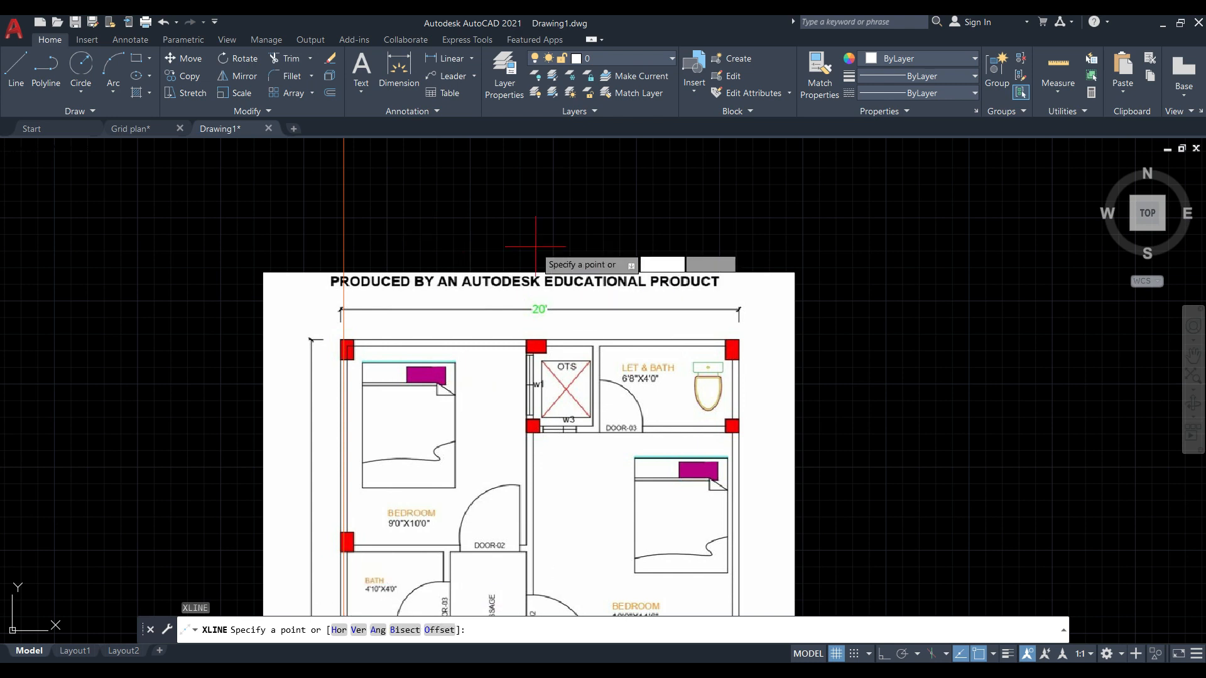
pyautogui.press('Return')
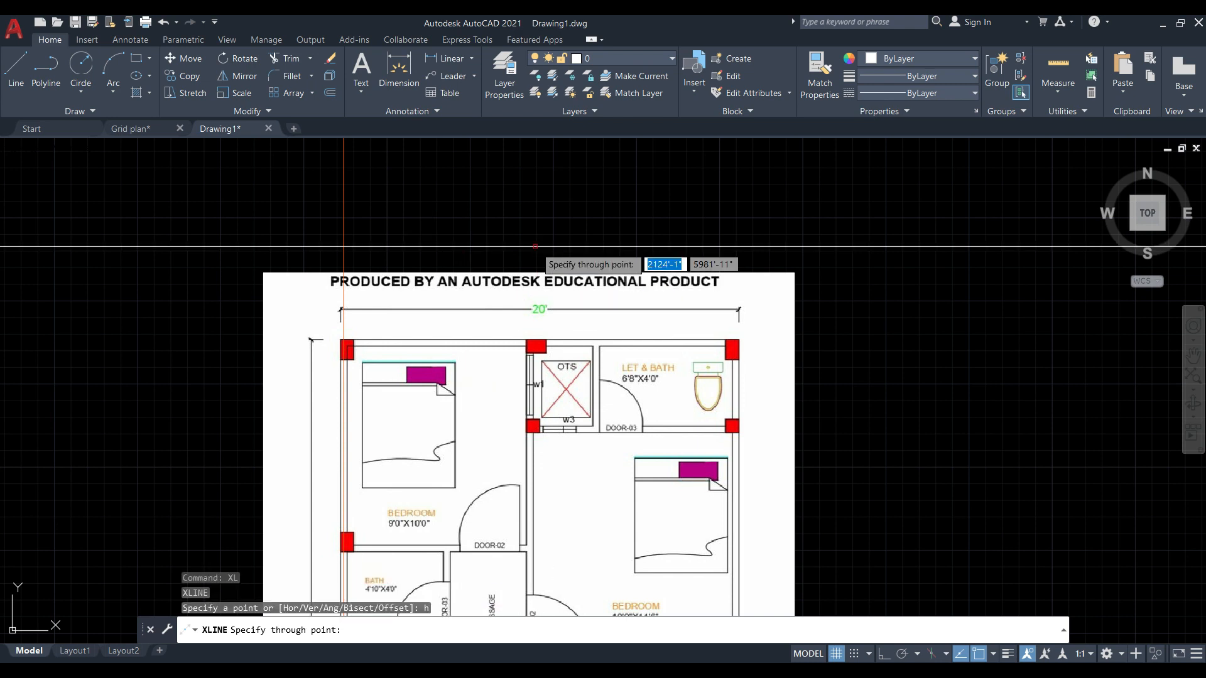
pyautogui.press('Escape')
pyautogui.write('cl')
pyautogui.press('Return')
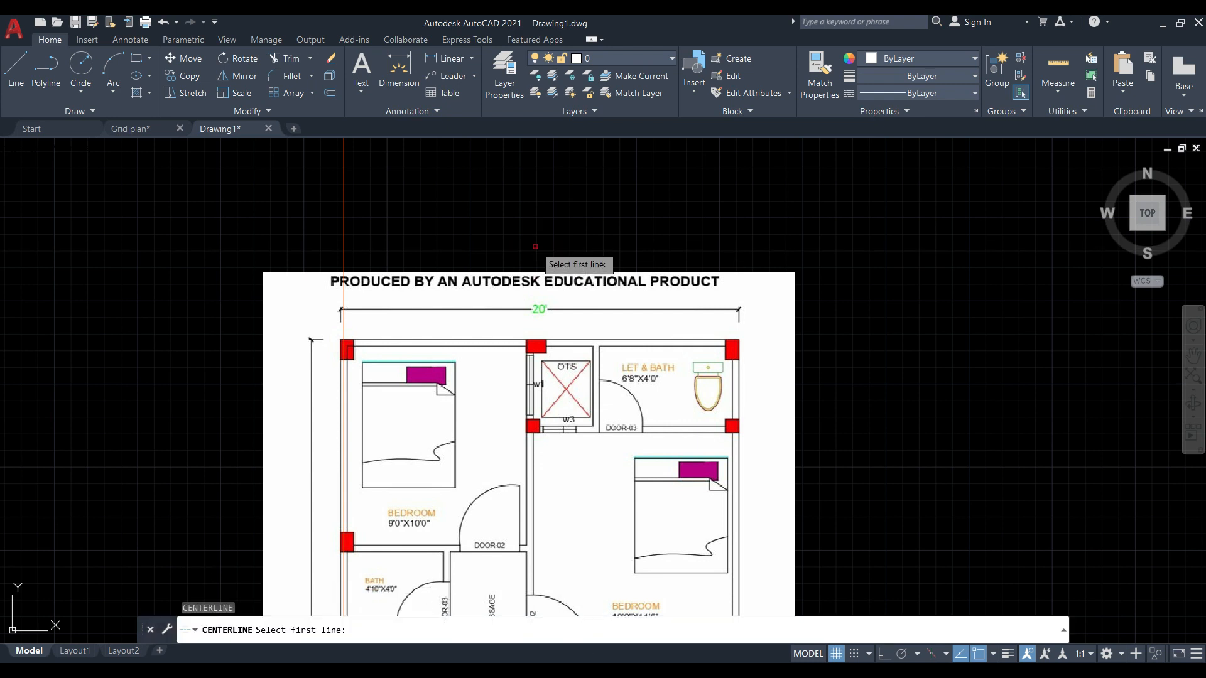
pyautogui.write('v')
pyautogui.press('Return')
pyautogui.press('Escape')
pyautogui.press('Escape')
# Draw a vertical construction line midway between the faces of the wall with window w1, beneath the top-middle column.
pyautogui.write('xl')
pyautogui.press('Return')
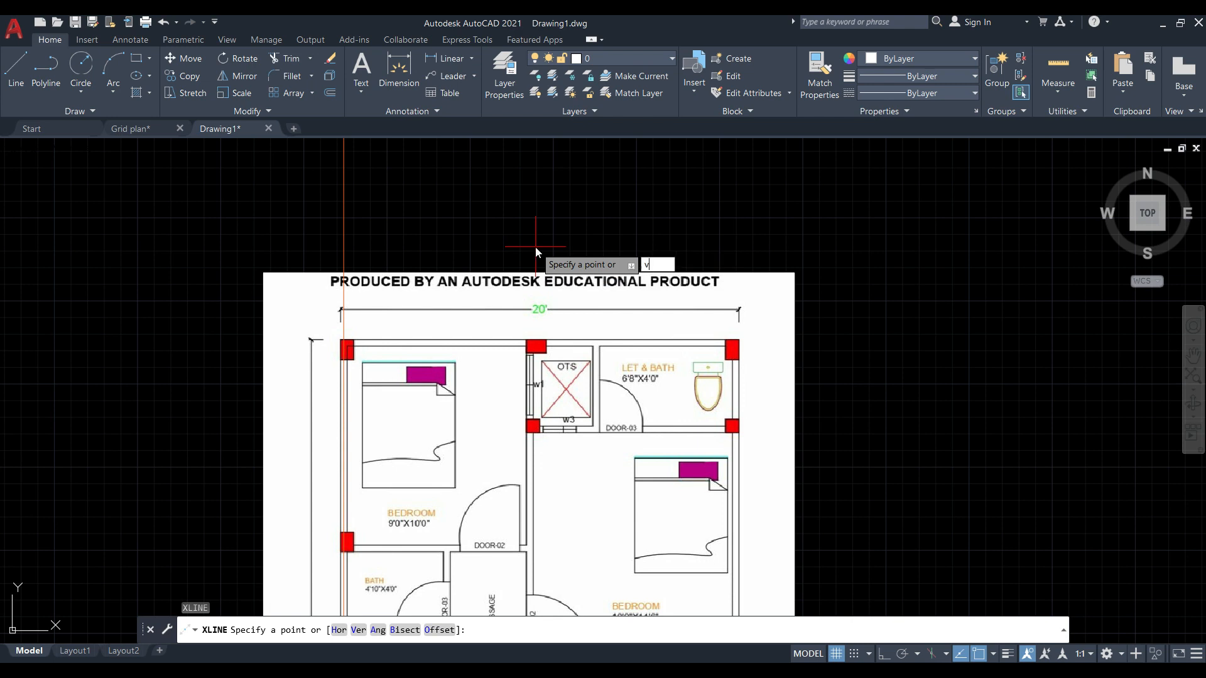
pyautogui.press('Return')
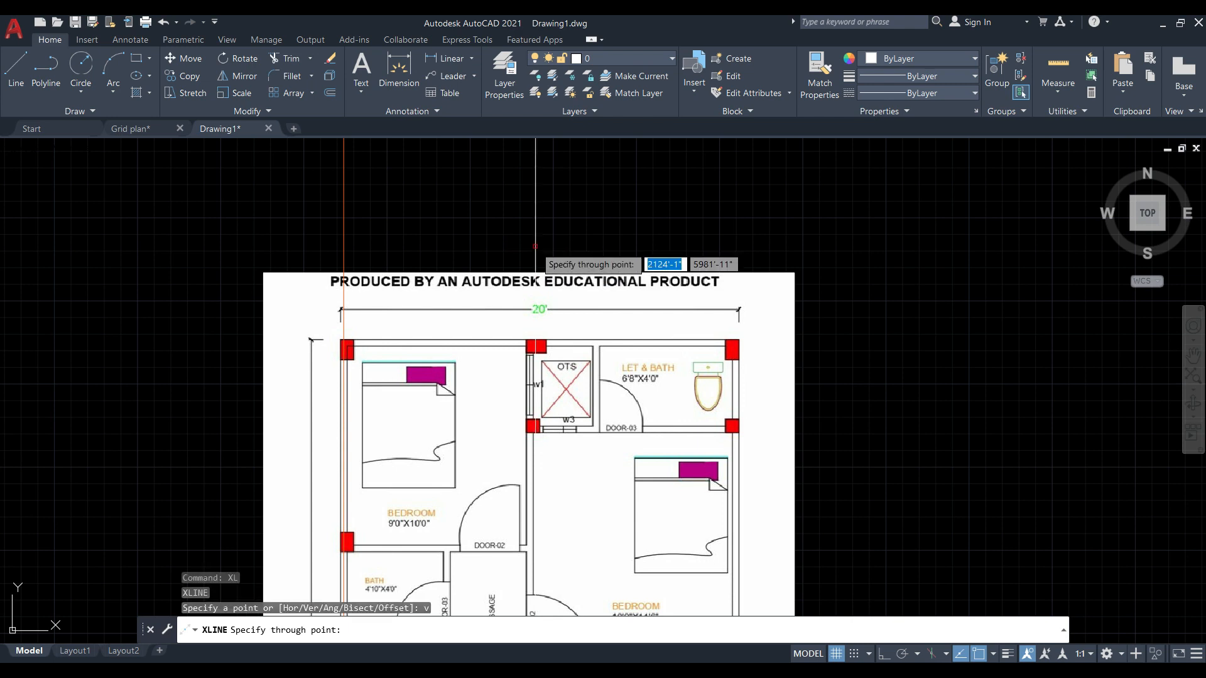
pyautogui.keyDown('shift'); pyautogui.rightClick(518, 216); pyautogui.keyUp('shift')
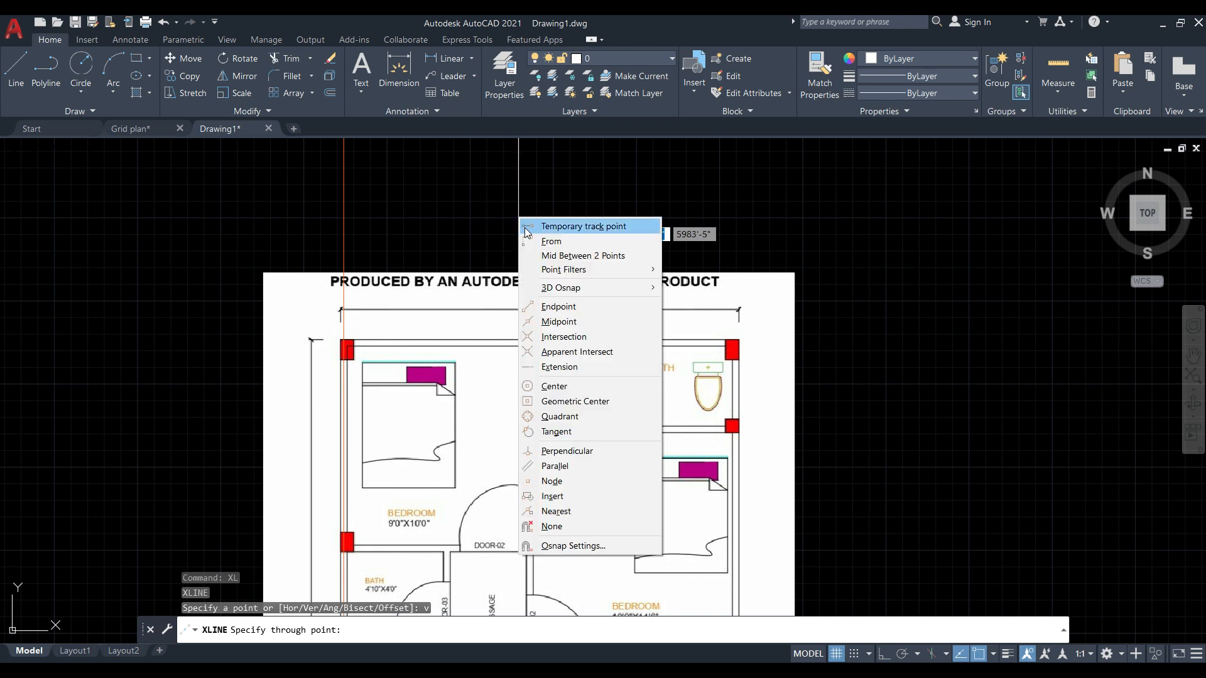
pyautogui.click(554, 257)
pyautogui.scroll(6, 534, 392)
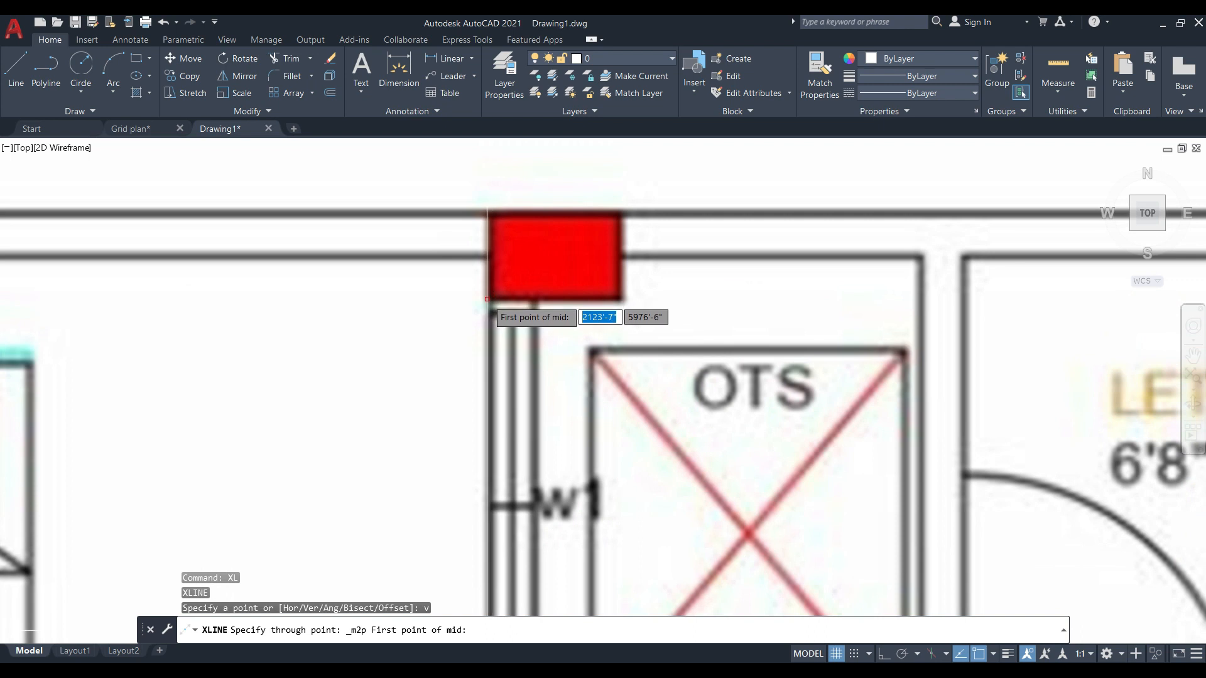
pyautogui.click(489, 299)
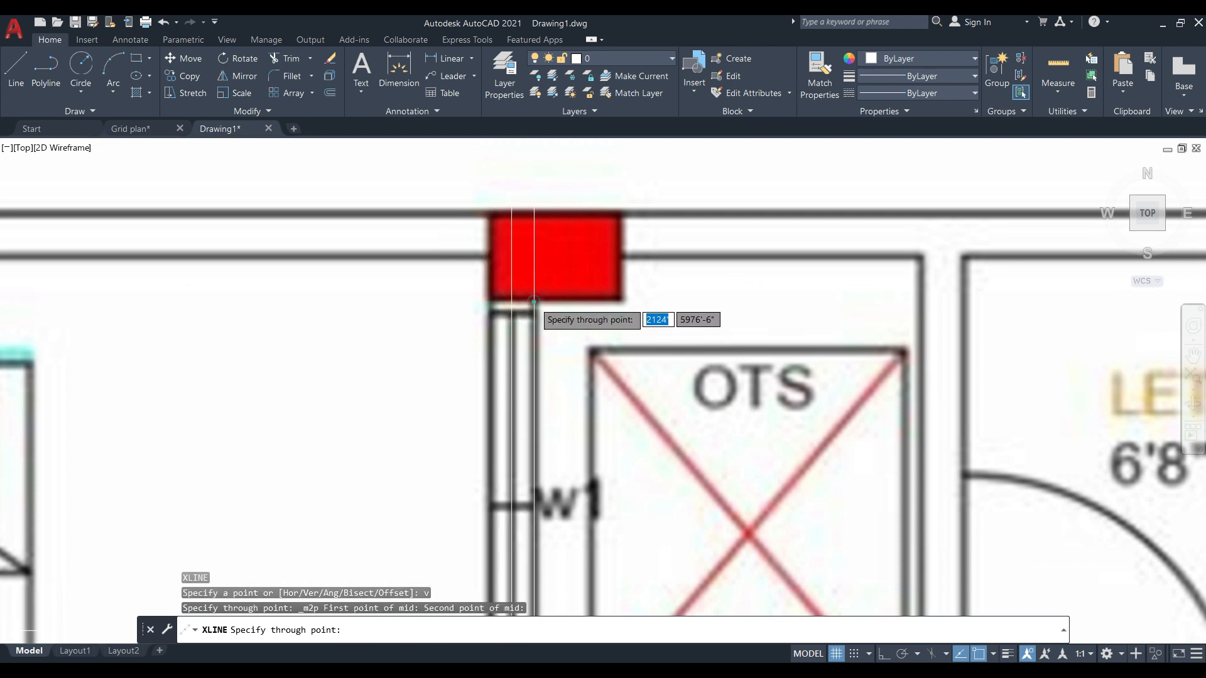
# Add a vertical construction line midway between the right outer wall's faces, beneath the top-right column beside the LET & BATH.
pyautogui.scroll(-6, 494, 237)
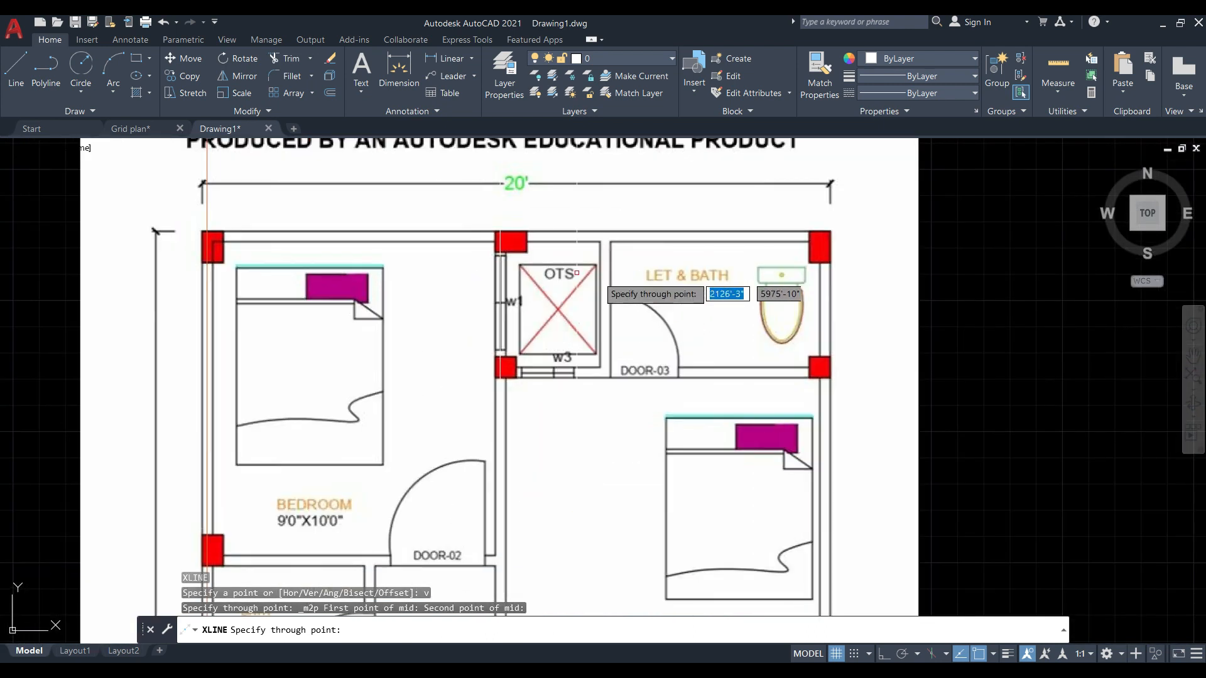
pyautogui.scroll(-3, 440, 229)
pyautogui.scroll(8, 685, 250)
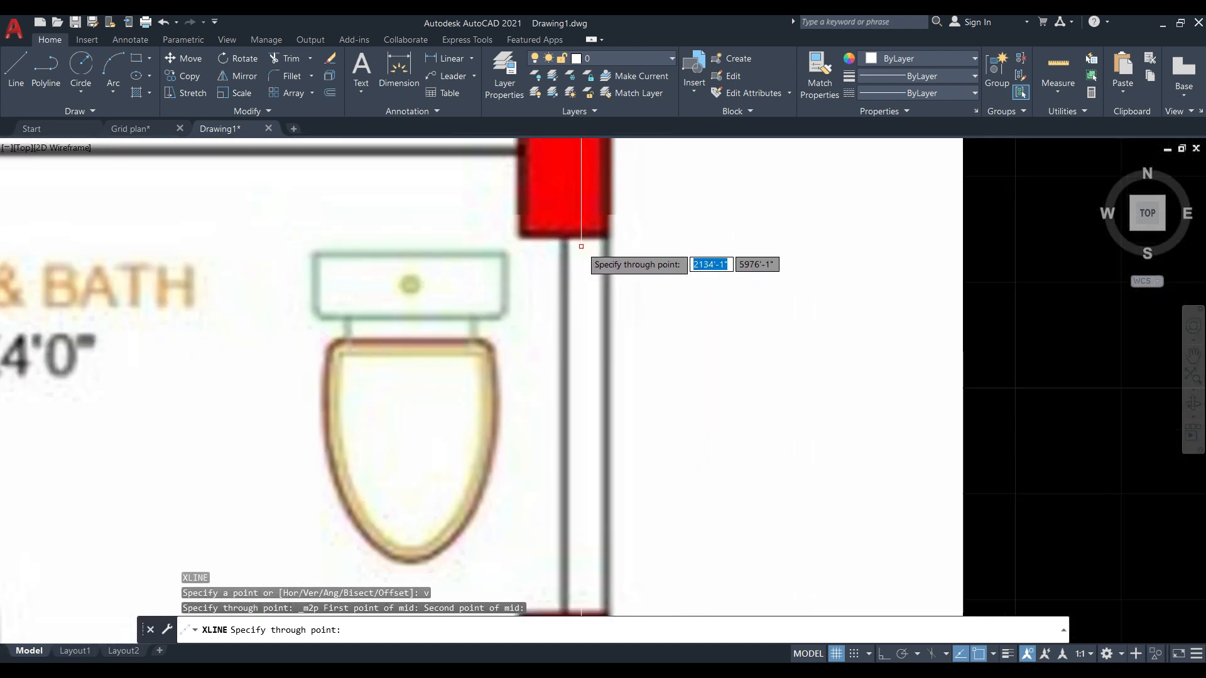
pyautogui.keyDown('shift'); pyautogui.rightClick(581, 246); pyautogui.keyUp('shift')
pyautogui.click(609, 287)
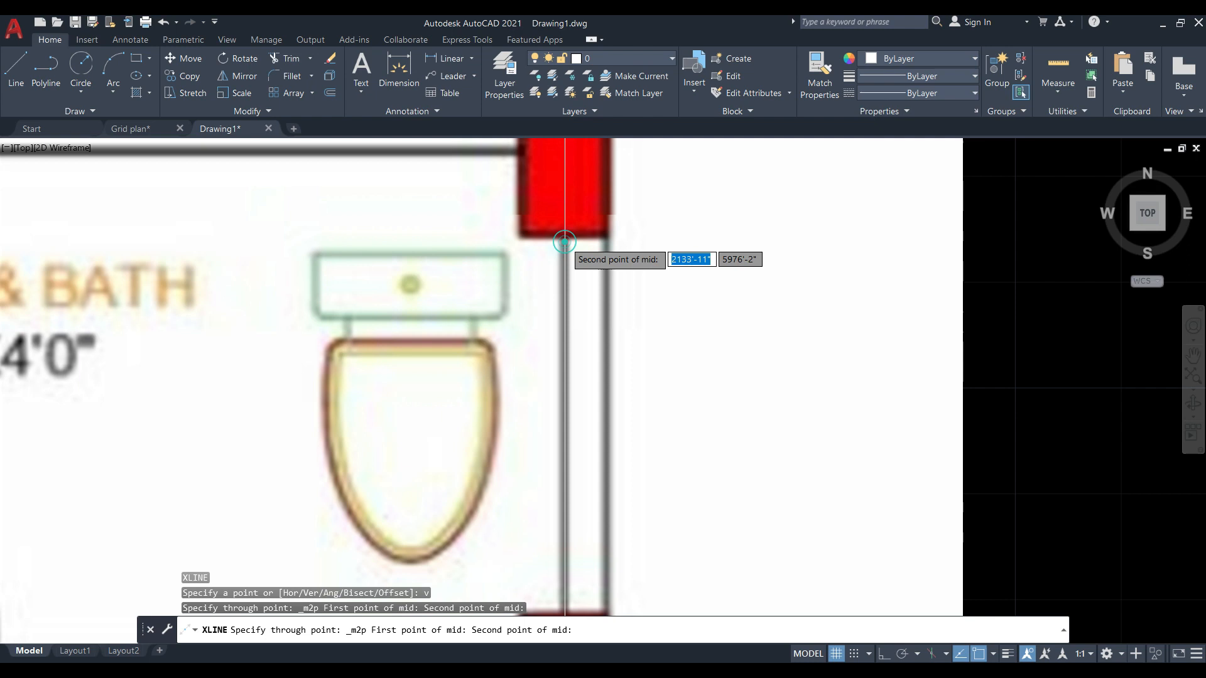
pyautogui.click(606, 237)
# Add a vertical construction line midway between the faces of the wall separating kitchen and hall, below the column near DOOR-02.
pyautogui.scroll(-6, 600, 211)
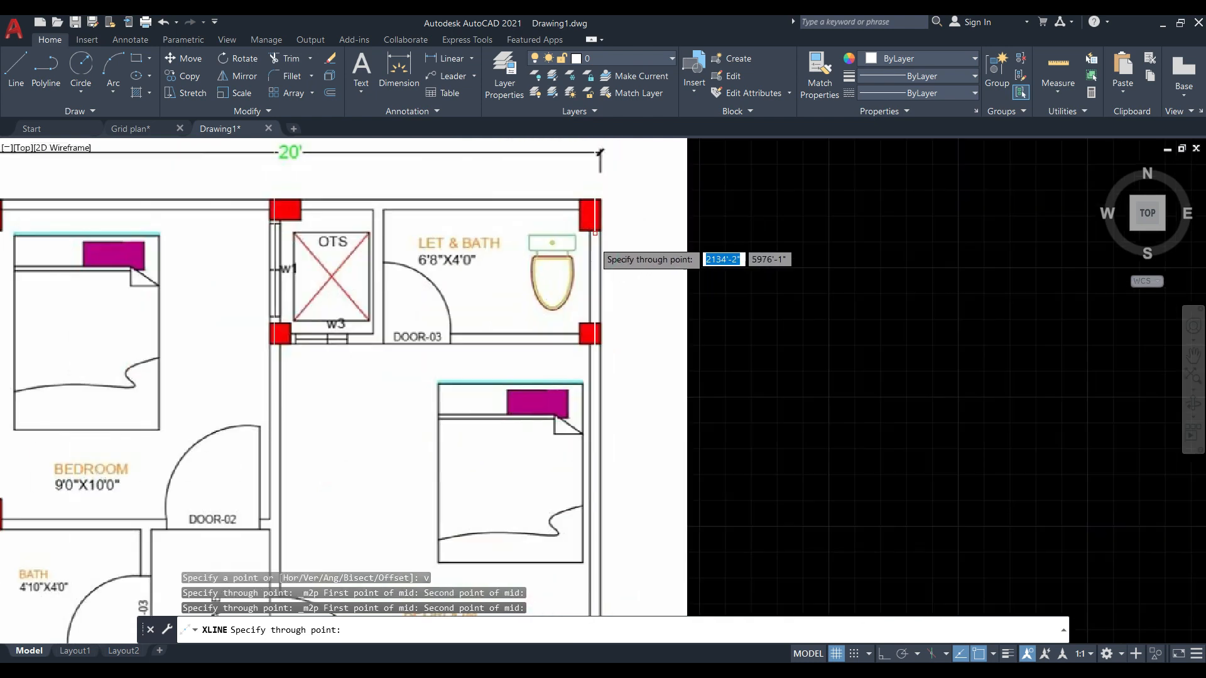
pyautogui.scroll(-3, 474, 210)
pyautogui.scroll(6, 439, 487)
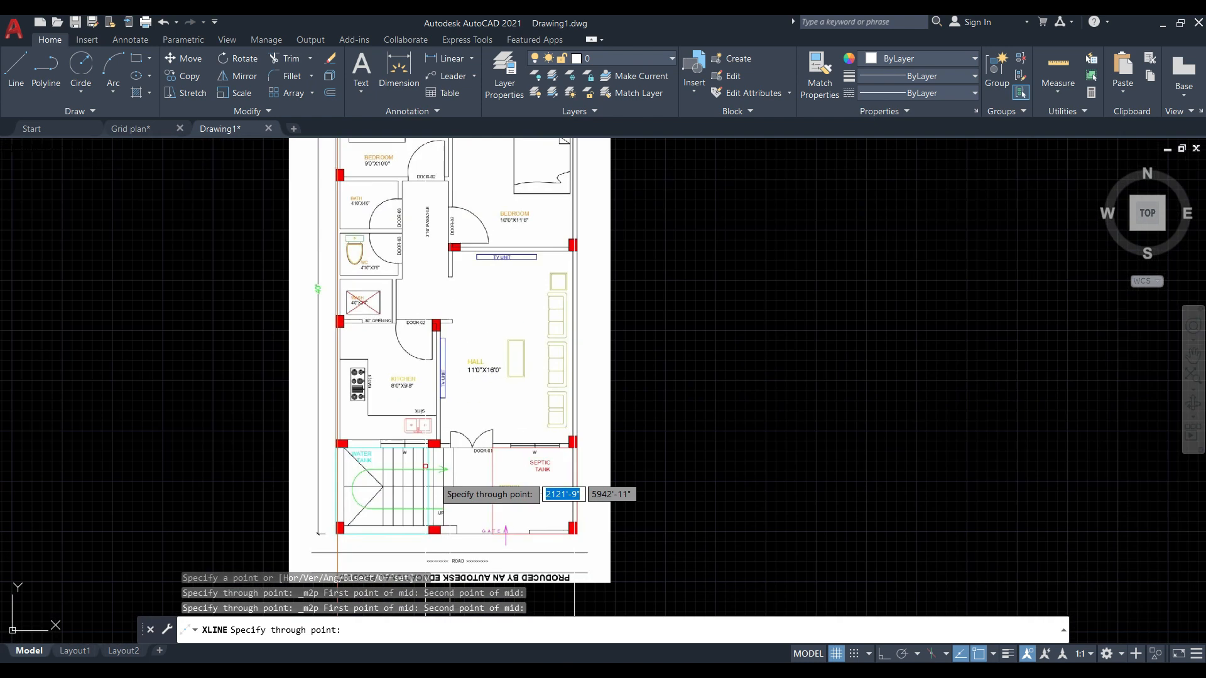
pyautogui.scroll(-2, 400, 308)
pyautogui.scroll(-3, 415, 317)
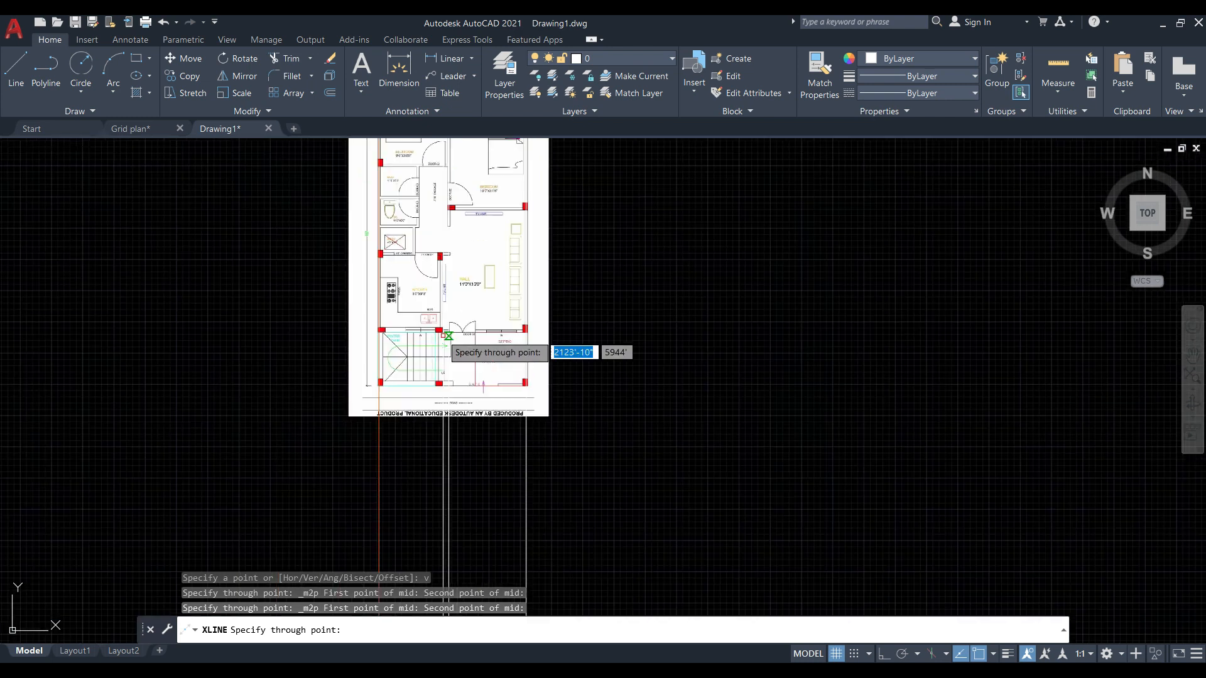
pyautogui.scroll(3, 427, 282)
pyautogui.scroll(3, 461, 239)
pyautogui.keyDown('shift'); pyautogui.rightClick(466, 254); pyautogui.keyUp('shift')
pyautogui.click(494, 287)
pyautogui.scroll(4, 494, 287)
pyautogui.click(459, 270)
pyautogui.click(501, 271)
pyautogui.scroll(-5, 501, 271)
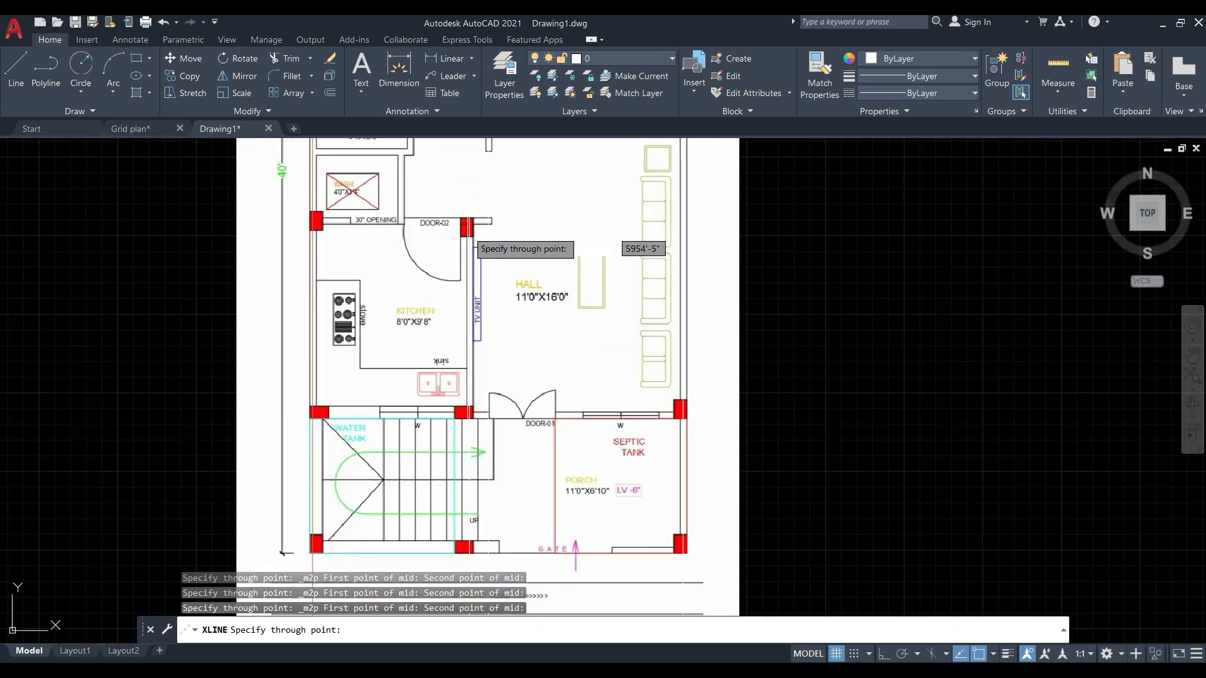
pyautogui.scroll(2, 501, 270)
pyautogui.scroll(-2, 501, 270)
pyautogui.scroll(-4, 501, 268)
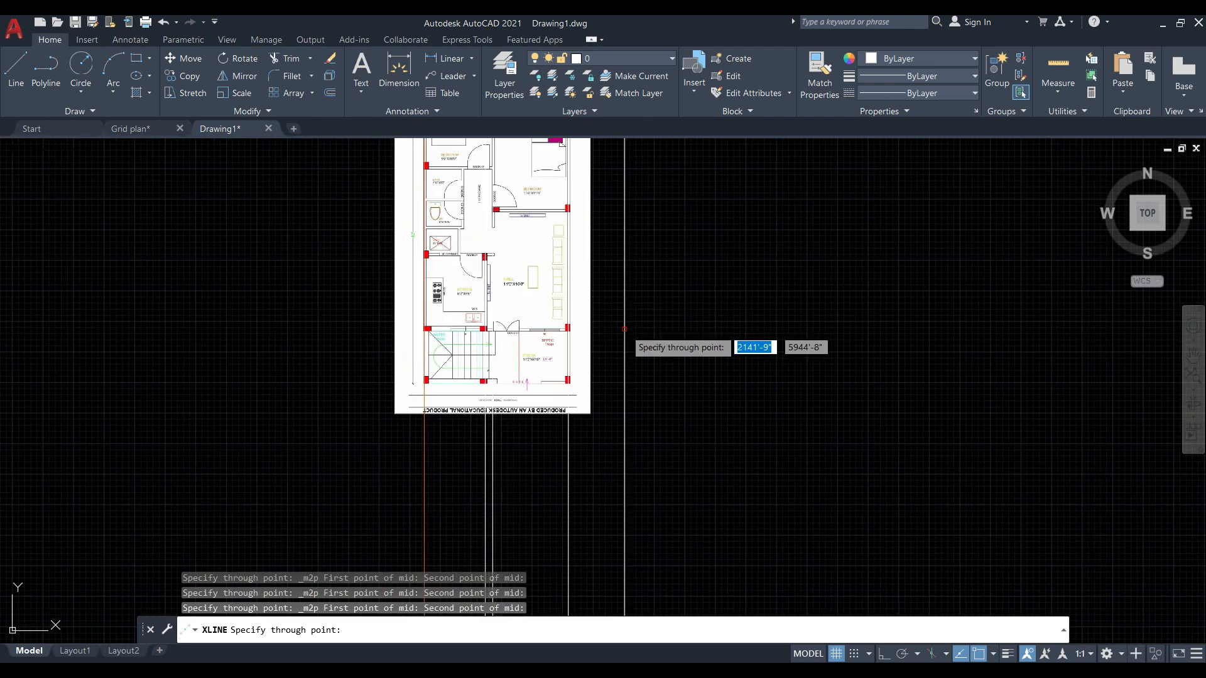
# Draw a horizontal construction line midway between the faces of the top outer wall, picked at the top-left column.
pyautogui.scroll(-2, 629, 328)
pyautogui.scroll(2, 533, 227)
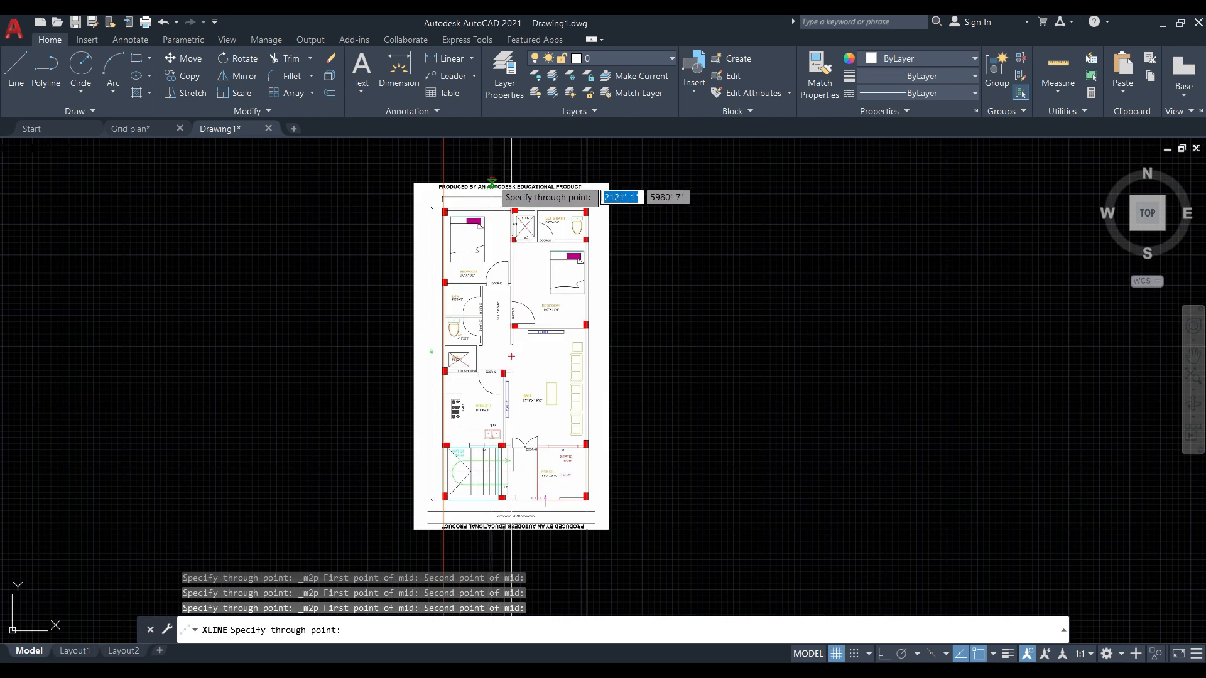
pyautogui.press('Escape')
pyautogui.press('Escape')
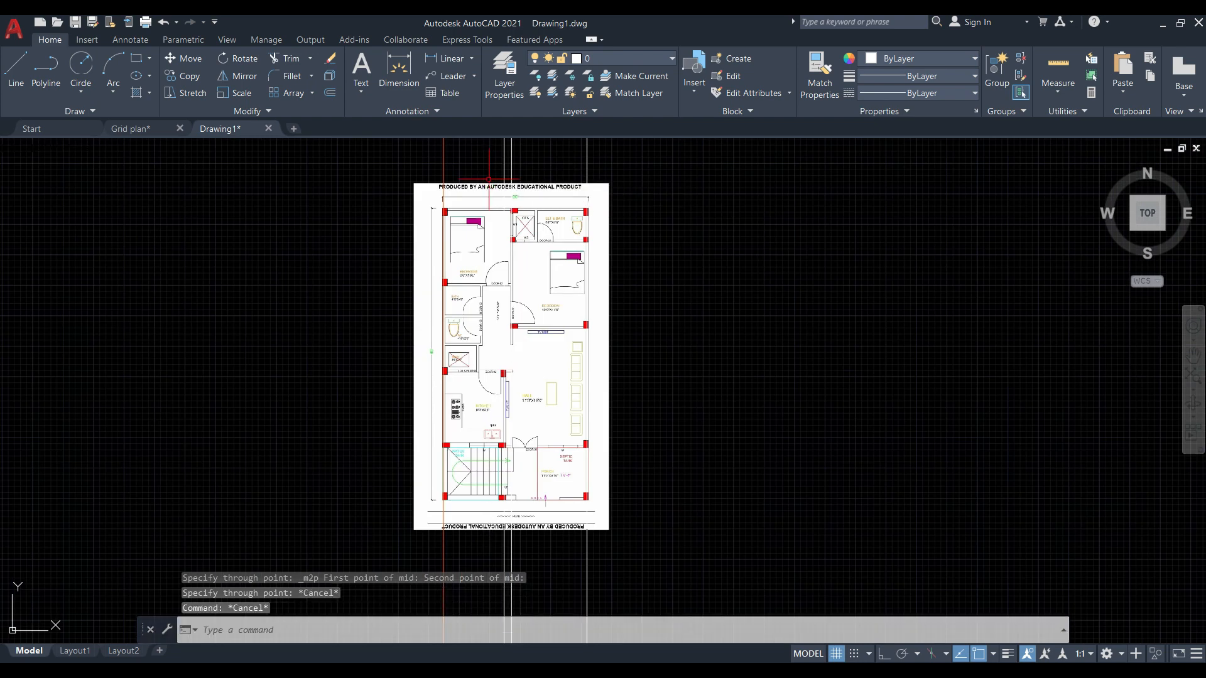
pyautogui.write('xl')
pyautogui.press('Return')
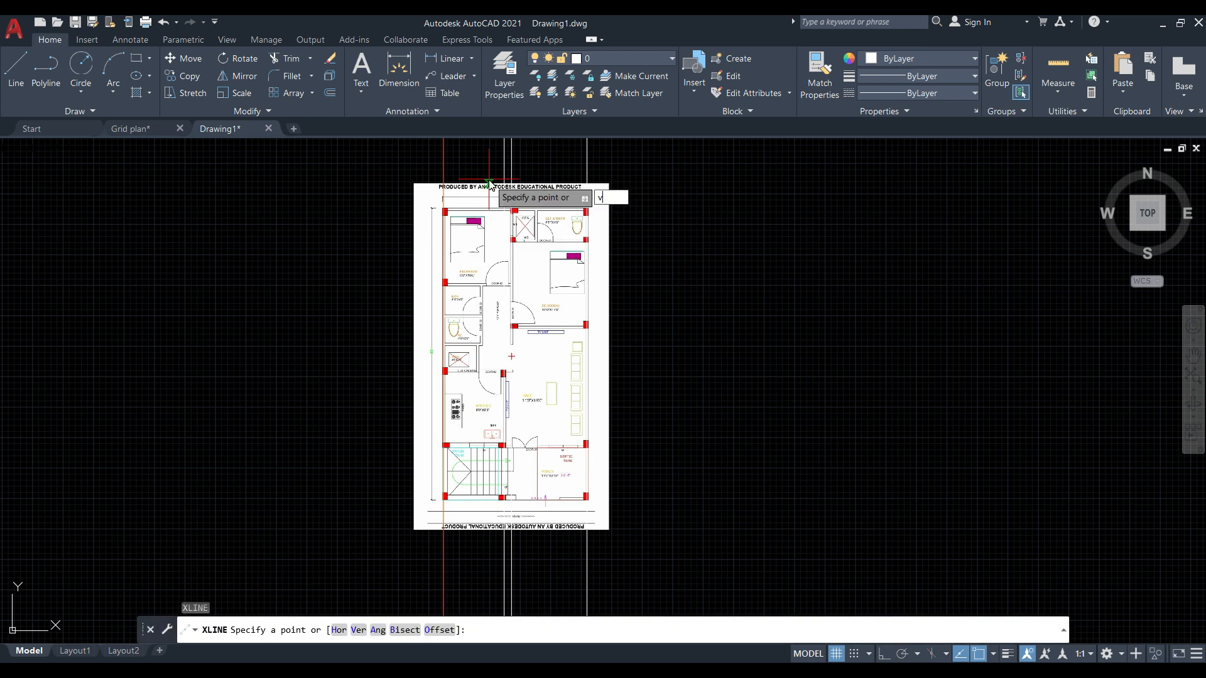
pyautogui.write('h')
pyautogui.press('Return')
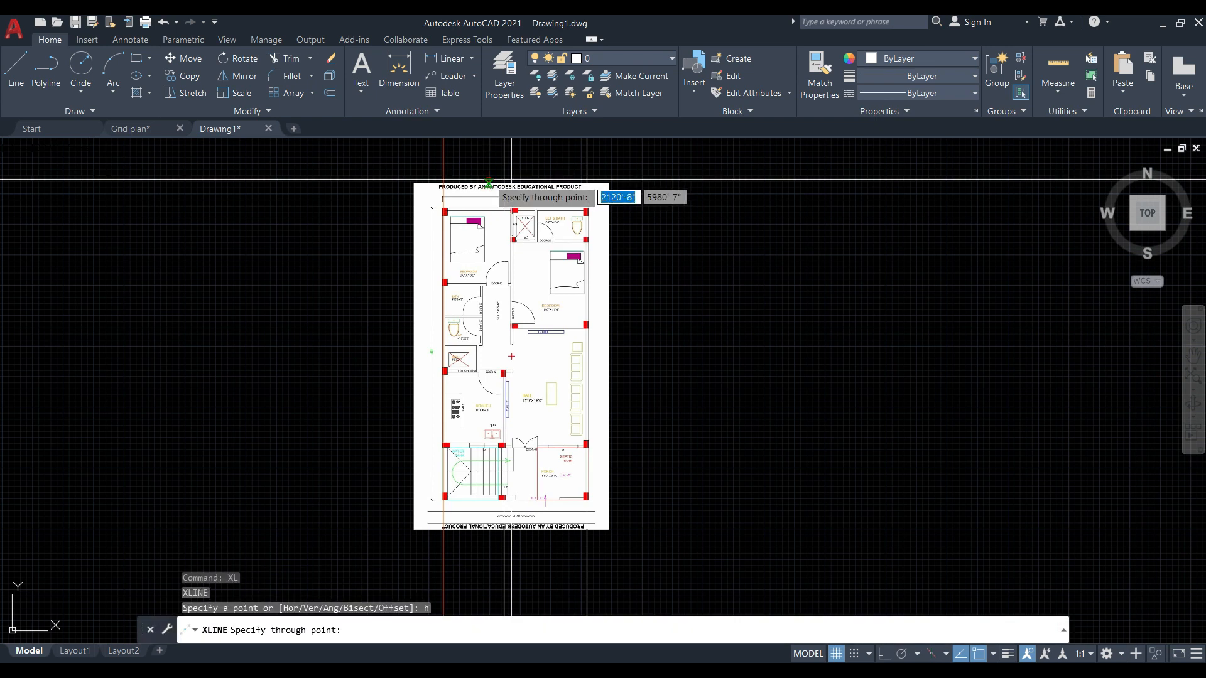
pyautogui.scroll(5, 428, 178)
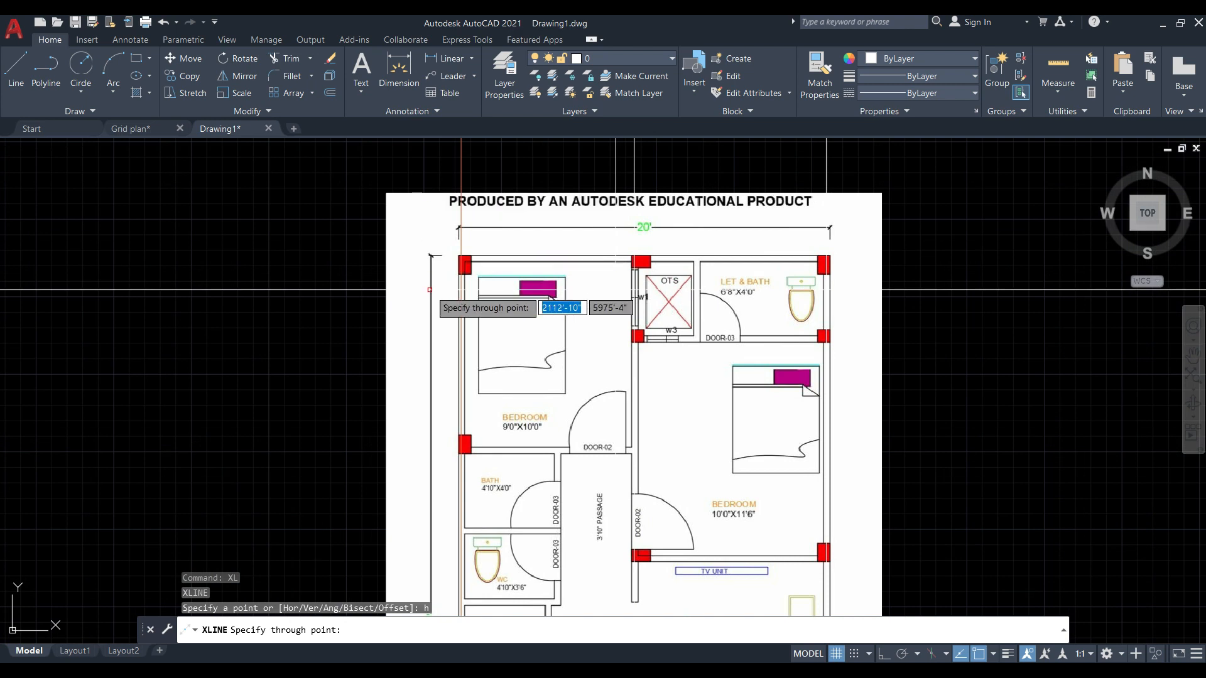
pyautogui.scroll(2, 377, 248)
pyautogui.keyDown('shift'); pyautogui.rightClick(327, 245); pyautogui.keyUp('shift')
pyautogui.click(351, 284)
pyautogui.scroll(4, 462, 264)
pyautogui.click(484, 257)
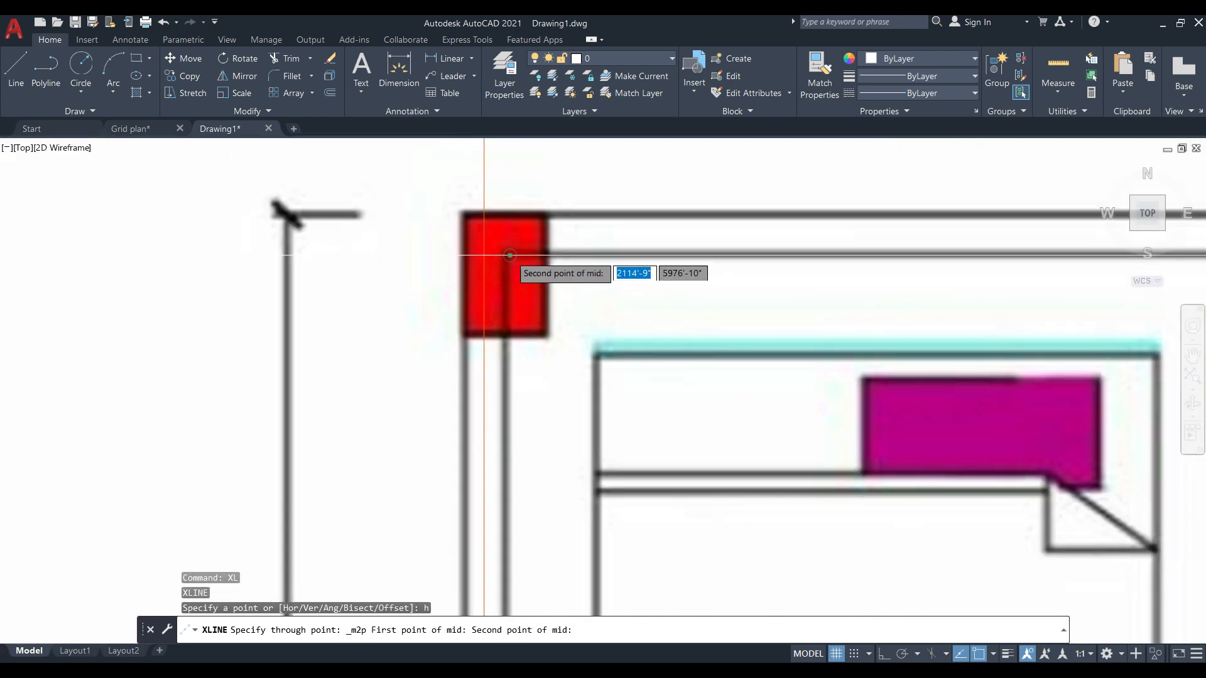
pyautogui.click(476, 213)
# Draw a horizontal construction line midway between the faces of the wall separating LET & BATH from the bedroom, picked beside the right column.
pyautogui.scroll(-6, 454, 248)
pyautogui.scroll(-4, 455, 247)
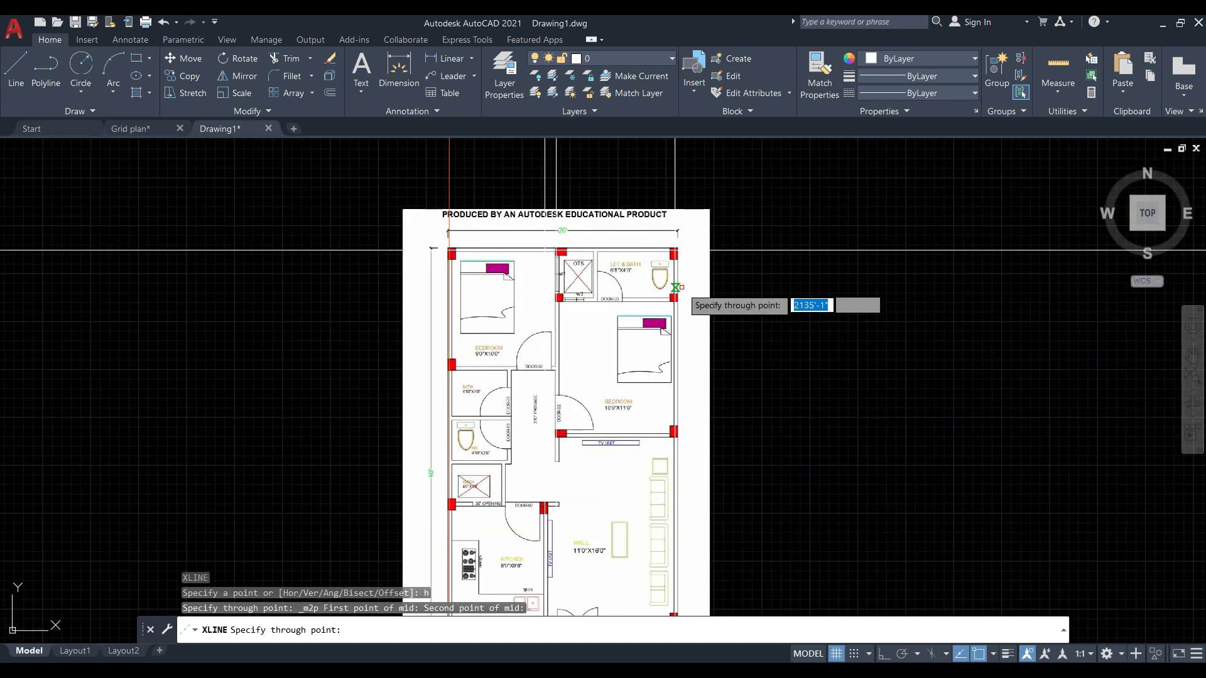
pyautogui.scroll(10, 816, 295)
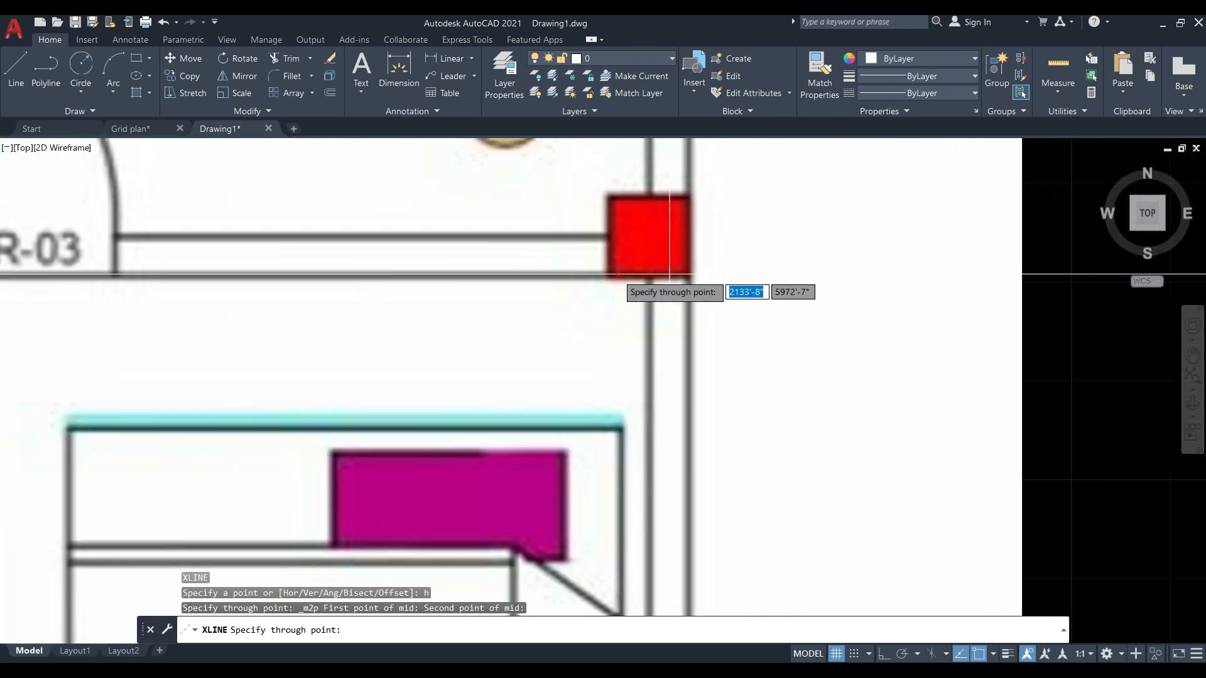
pyautogui.click(610, 275)
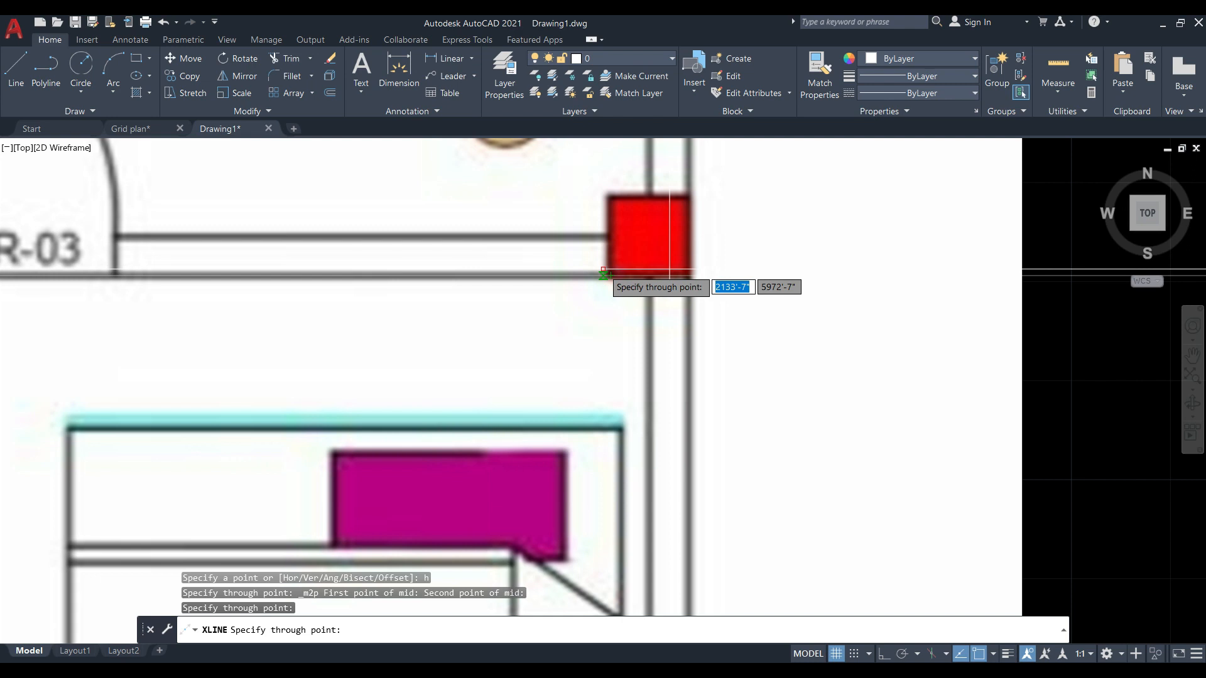
pyautogui.keyDown('shift'); pyautogui.rightClick(603, 272); pyautogui.keyUp('shift')
pyautogui.click(653, 309)
pyautogui.click(609, 276)
pyautogui.click(669, 238)
pyautogui.scroll(-5, 669, 238)
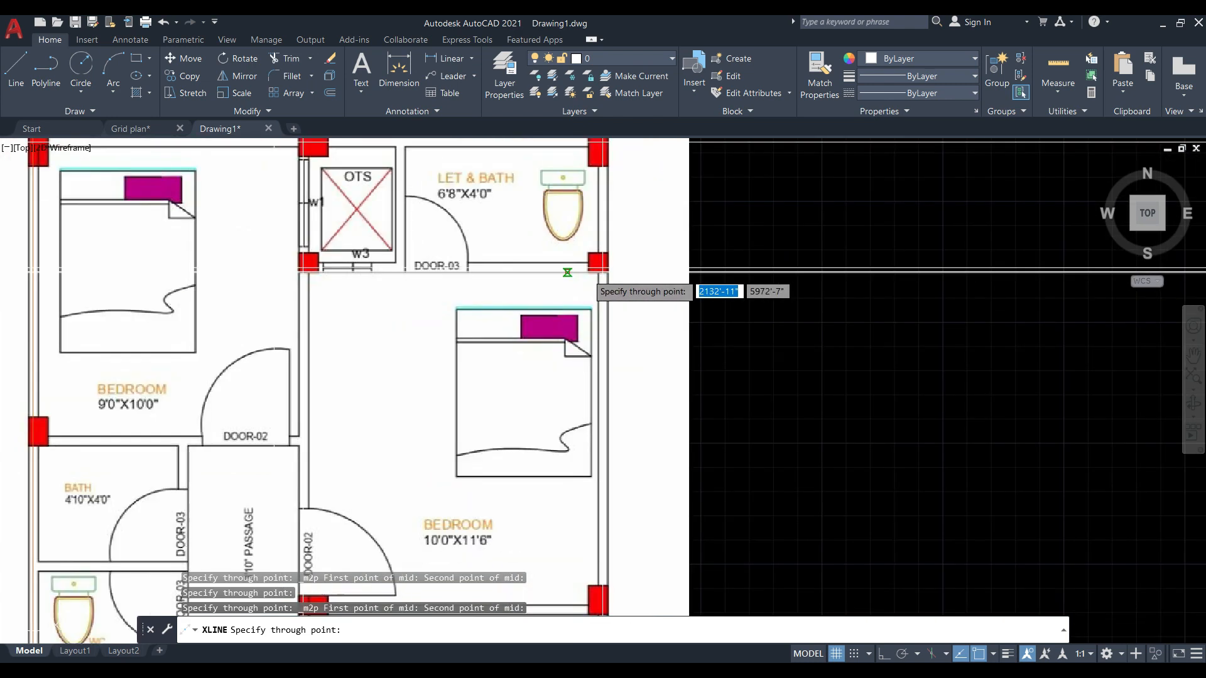
# Delete the stray horizontal construction line running along the lower face of the LET & BATH wall.
pyautogui.press('Escape')
pyautogui.click(789, 269)
pyautogui.press('Delete')
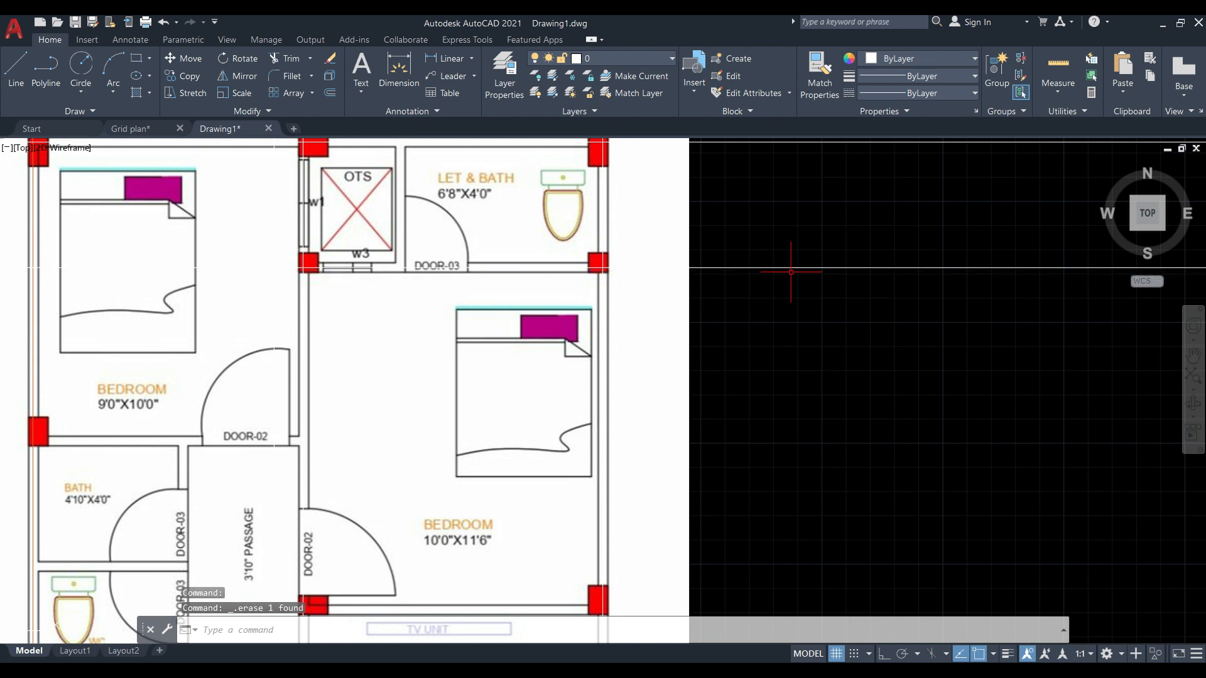
# Draw a horizontal construction line midway between the faces of the wall separating the 9'0"X10'0" bedroom from the BATH, picked beside the left column.
pyautogui.scroll(-2, 789, 270)
pyautogui.moveTo(548, 199); pyautogui.dragTo(634, 228, button='middle')
pyautogui.scroll(-2, 503, 271)
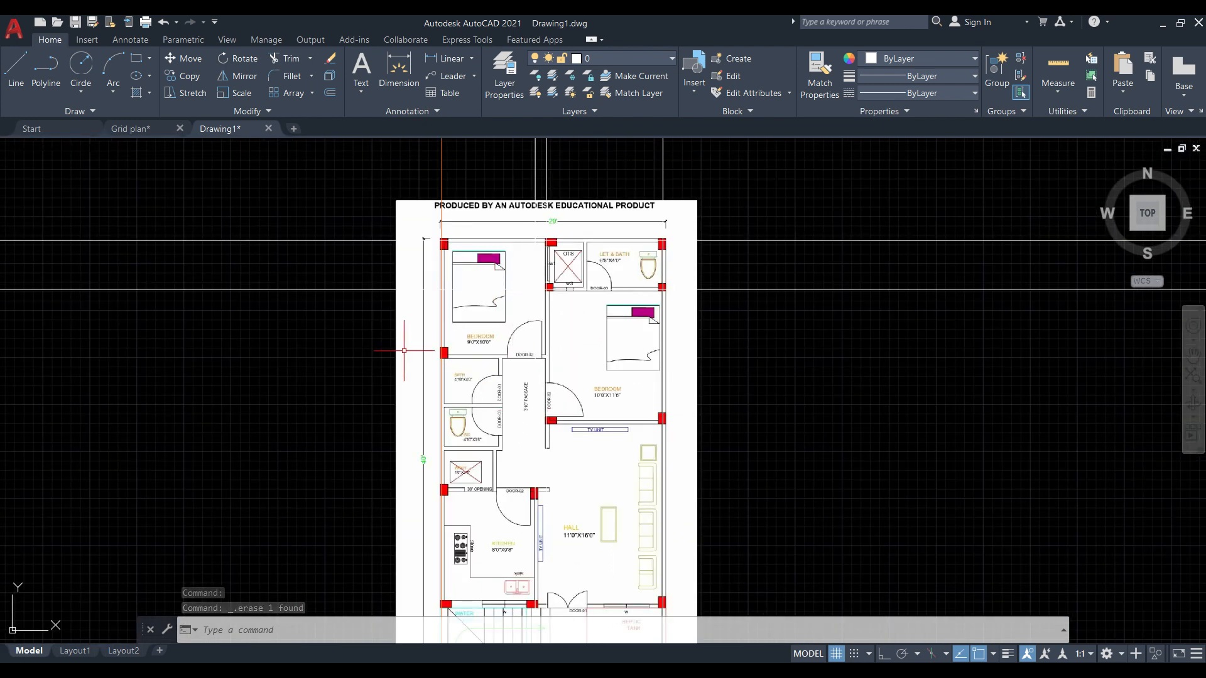
pyautogui.write('l')
pyautogui.press('Return')
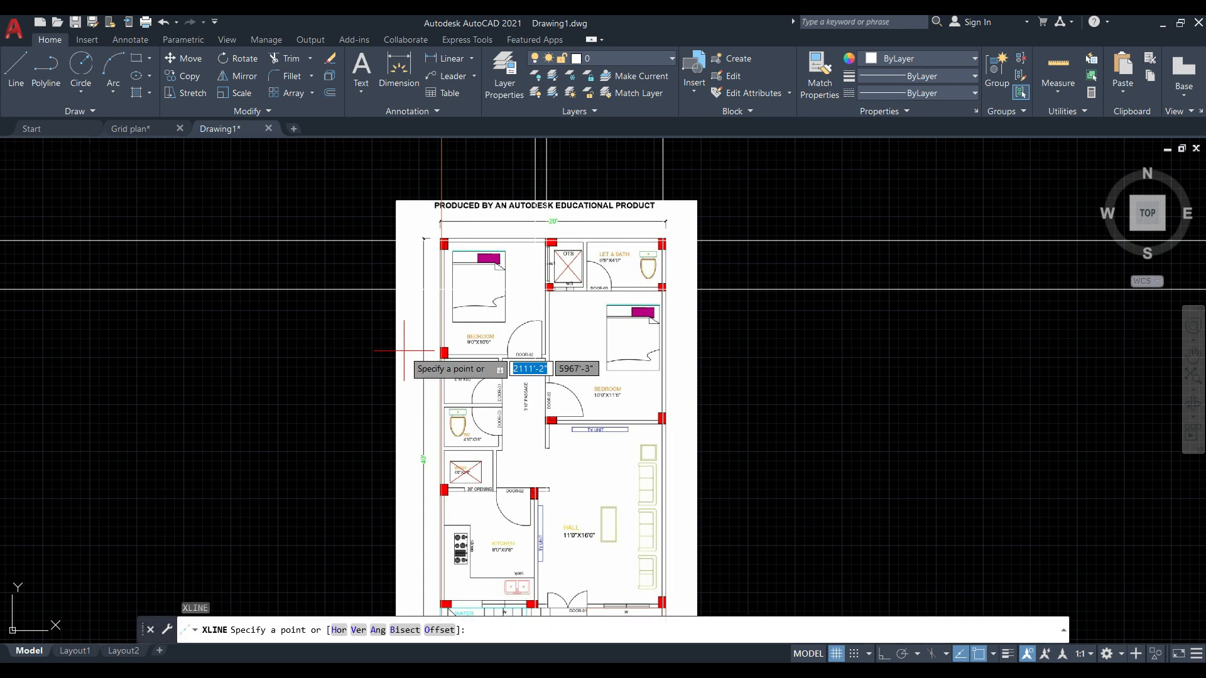
pyautogui.press('Return')
pyautogui.keyDown('shift'); pyautogui.rightClick(404, 350); pyautogui.keyUp('shift')
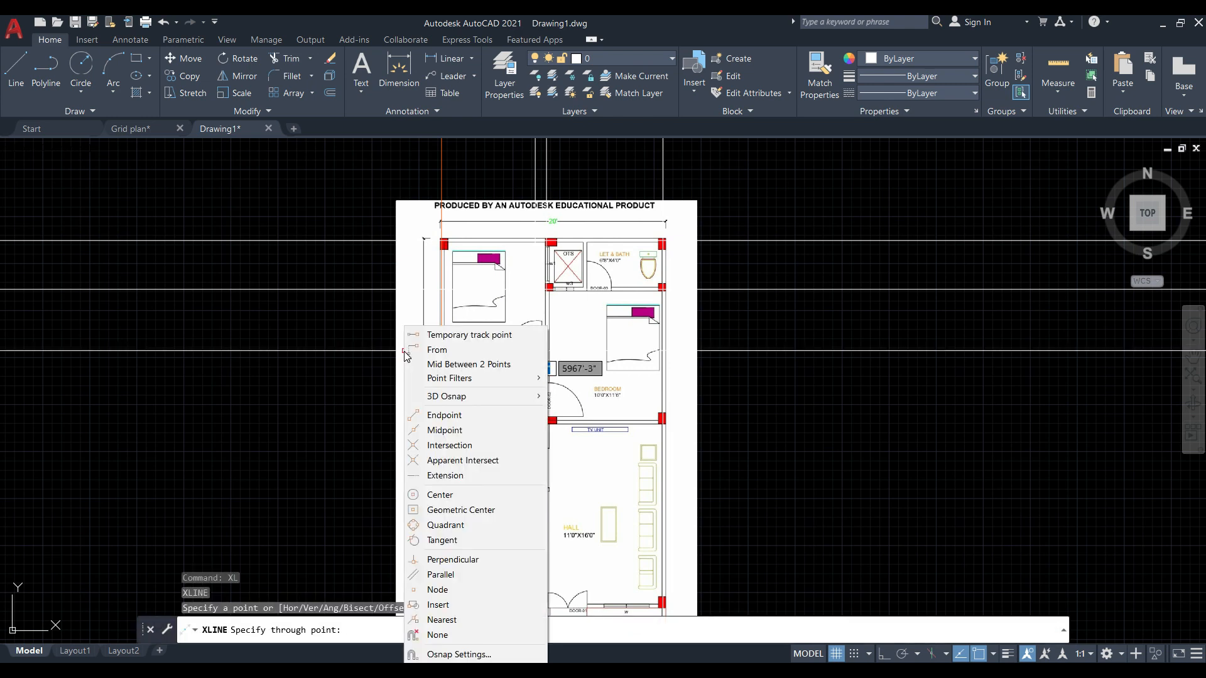
pyautogui.click(472, 364)
pyautogui.scroll(7, 450, 325)
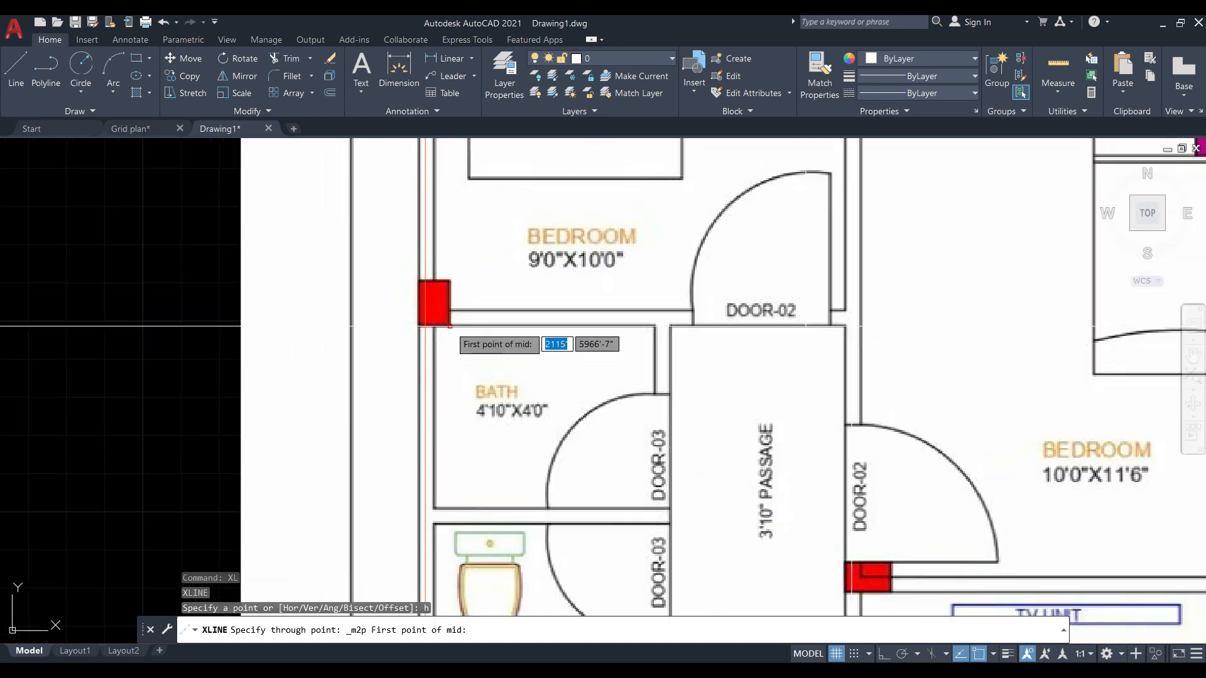
pyautogui.click(450, 325)
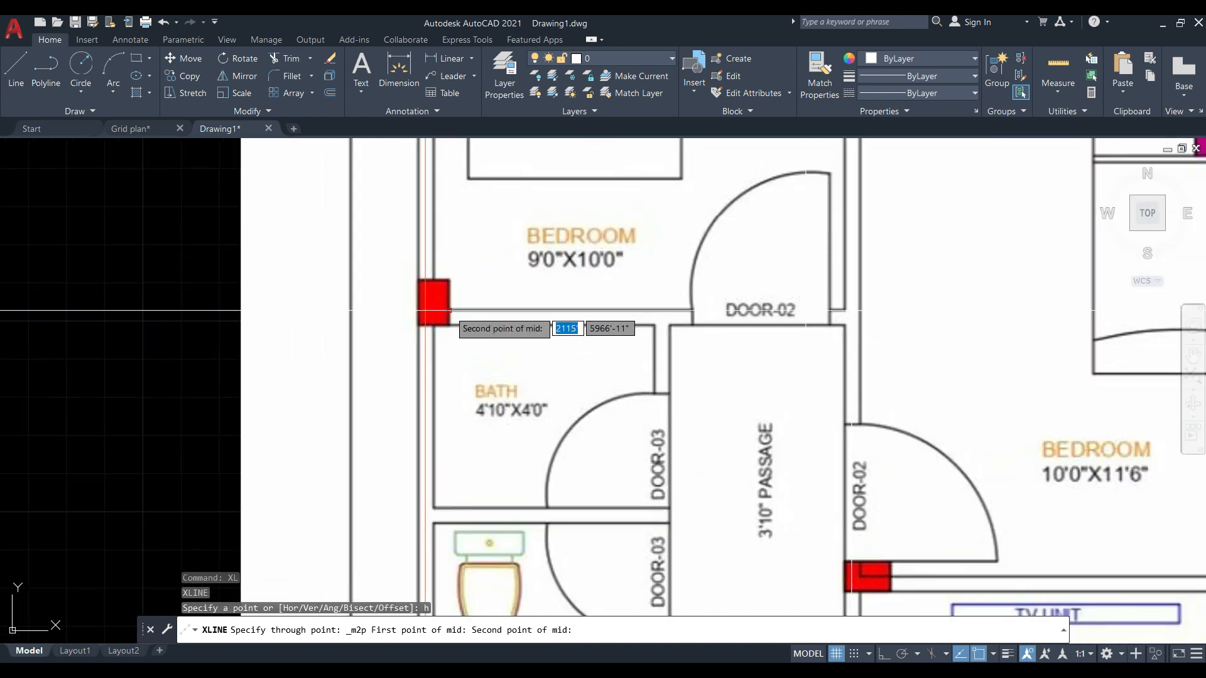
pyautogui.click(450, 310)
# Add a horizontal construction line midway between the faces of the wall separating the 10'0"X11'6" bedroom from the hall, above the TV unit.
pyautogui.scroll(-5, 423, 265)
pyautogui.scroll(-2, 530, 346)
pyautogui.scroll(5, 529, 345)
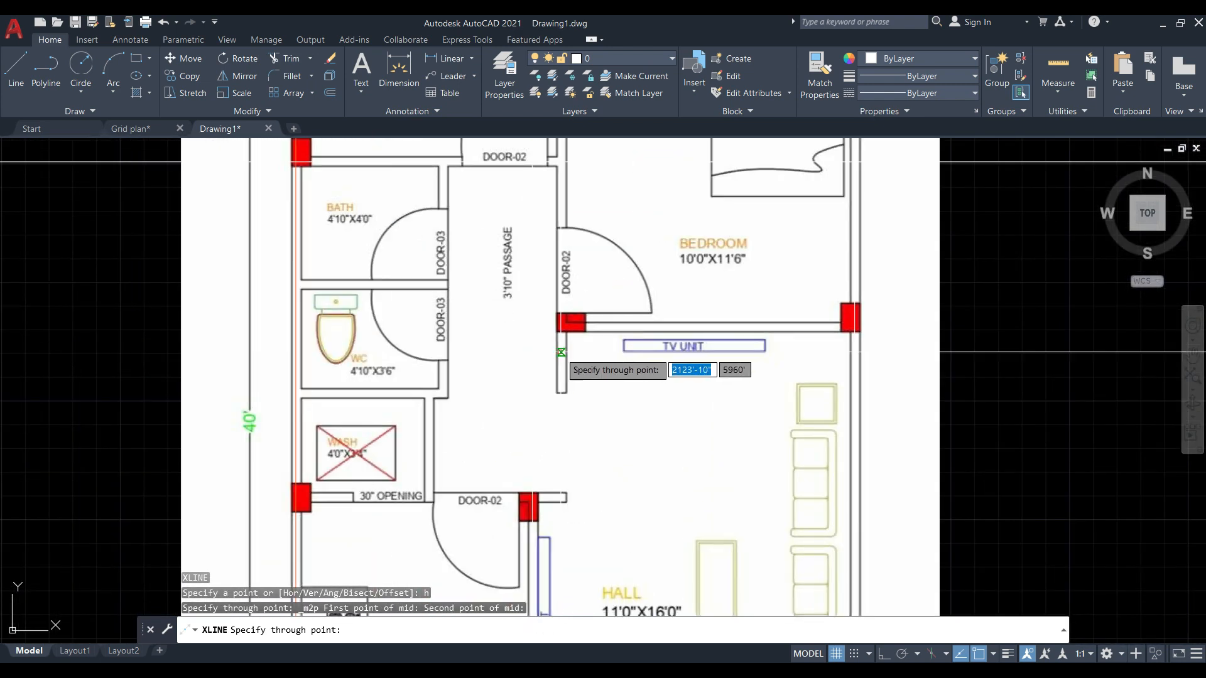
pyautogui.keyDown('shift'); pyautogui.rightClick(529, 343); pyautogui.keyUp('shift')
pyautogui.click(569, 365)
pyautogui.scroll(3, 585, 336)
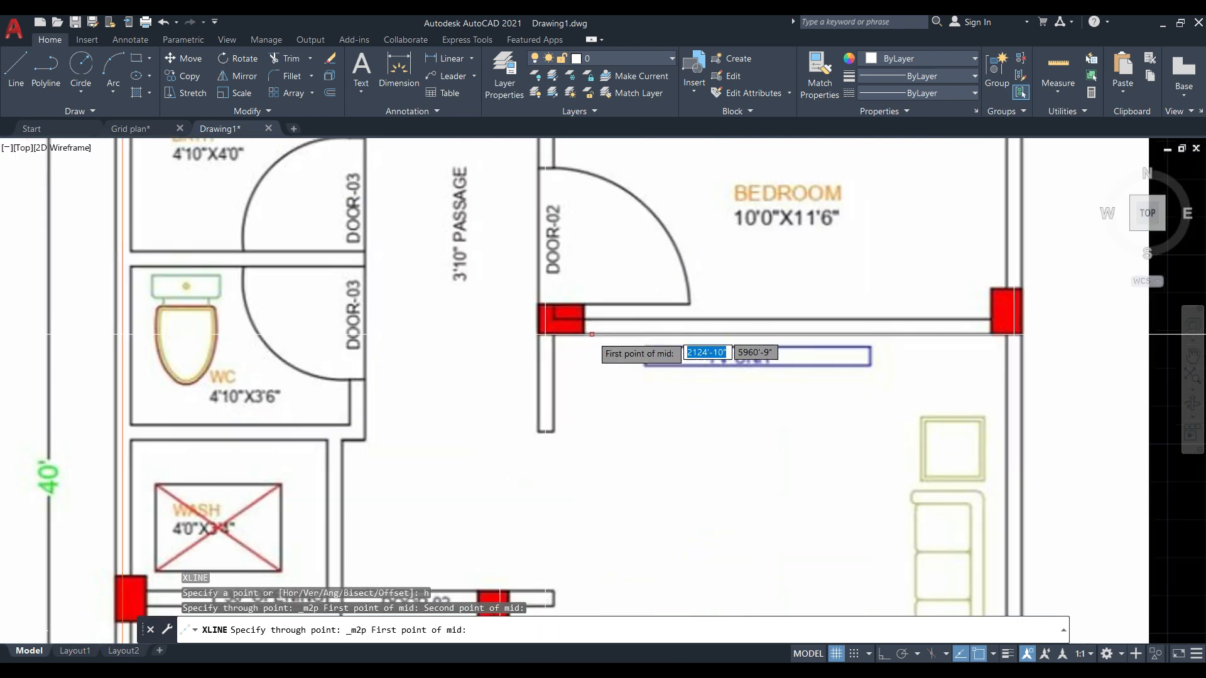
pyautogui.click(585, 336)
pyautogui.click(585, 321)
# Add a horizontal construction line midway between the faces of the wall separating wash and kitchen, beside the left column near the 30" opening.
pyautogui.scroll(-6, 559, 328)
pyautogui.scroll(5, 509, 366)
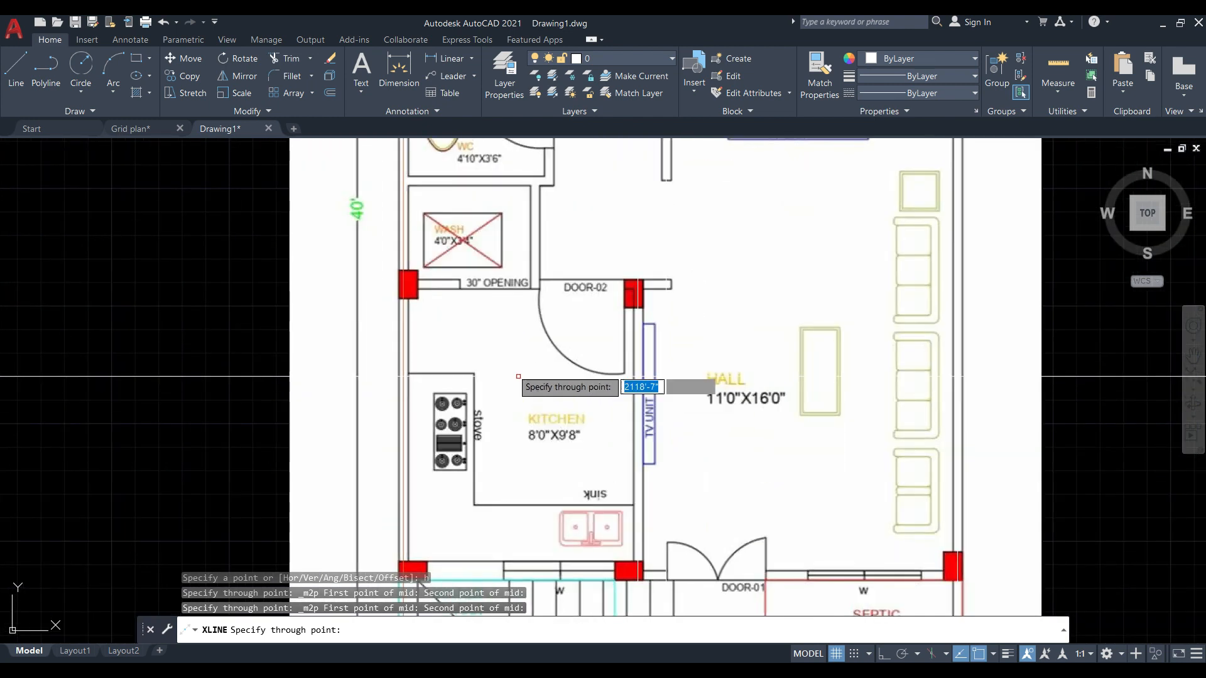
pyautogui.keyDown('shift'); pyautogui.rightClick(426, 298); pyautogui.keyUp('shift')
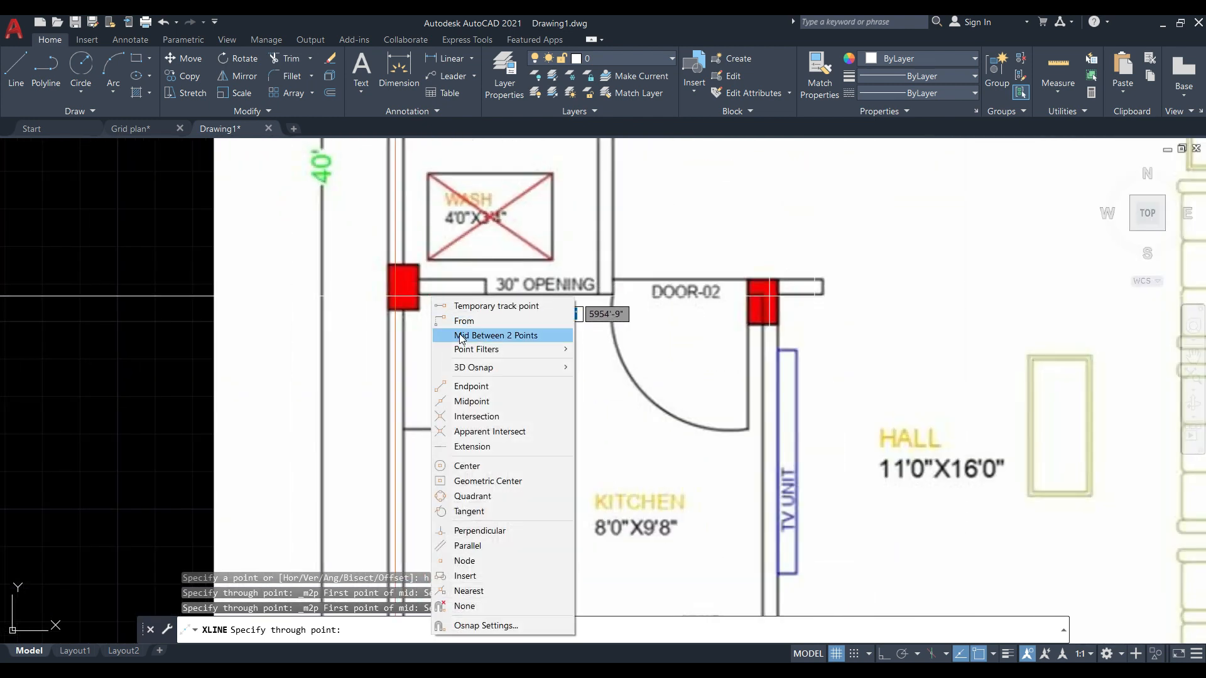
pyautogui.click(484, 331)
pyautogui.scroll(2, 438, 302)
pyautogui.click(422, 302)
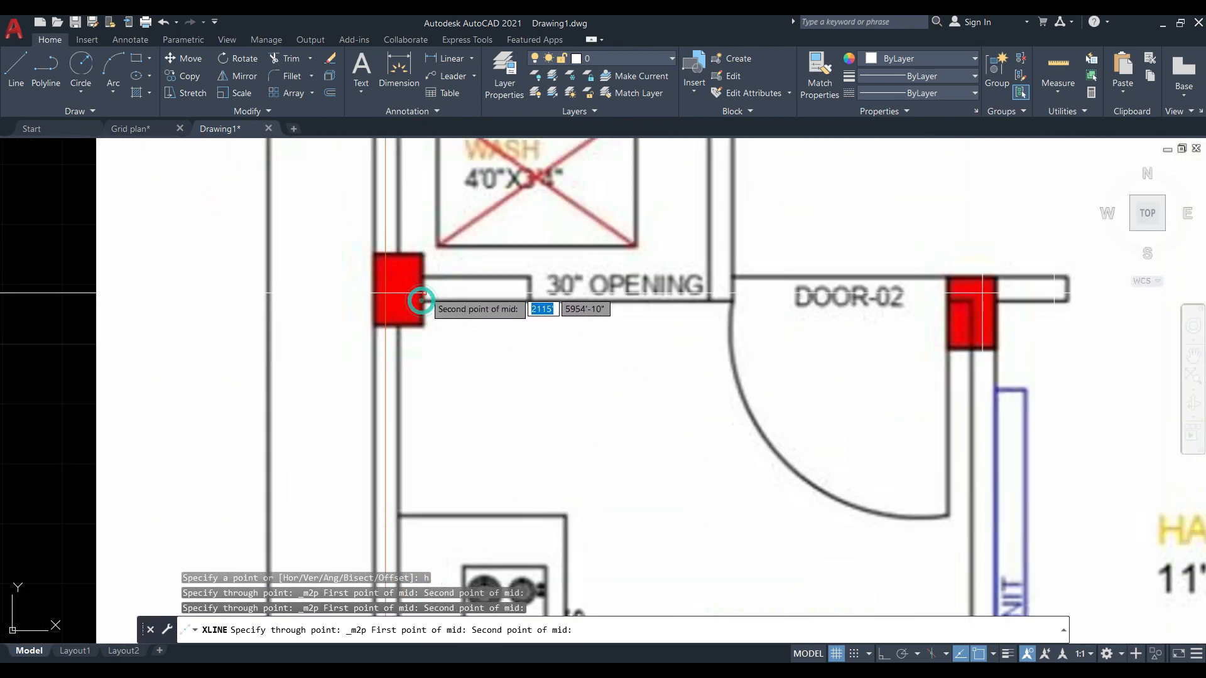
pyautogui.click(420, 279)
# Add a horizontal construction line midway between the faces of the wall separating the kitchen from the staircase, at the column above the water tank.
pyautogui.scroll(-2, 407, 274)
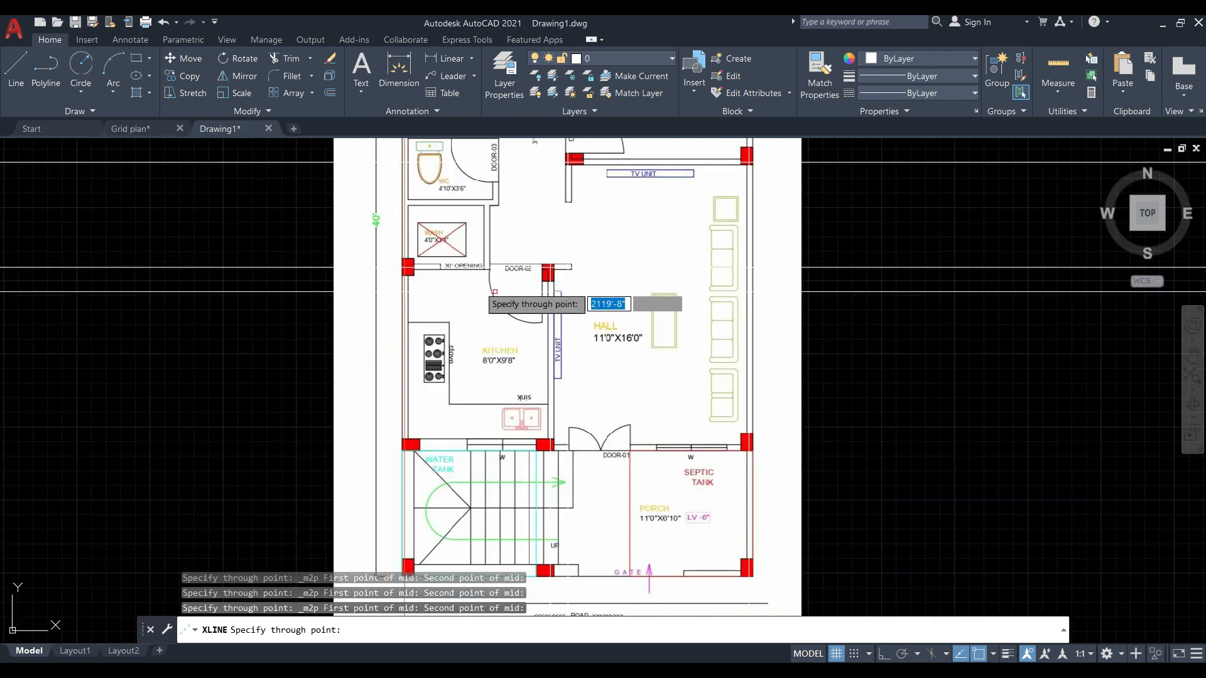
pyautogui.scroll(5, 405, 474)
pyautogui.keyDown('shift'); pyautogui.rightClick(438, 397); pyautogui.keyUp('shift')
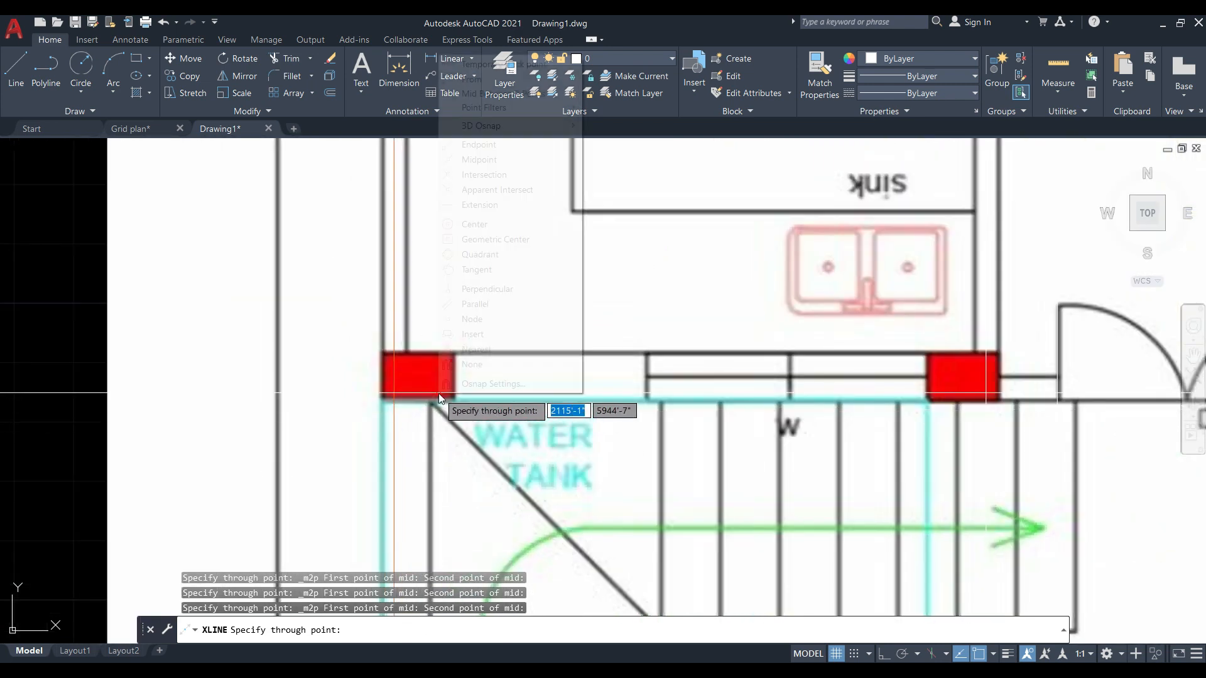
pyautogui.click(502, 93)
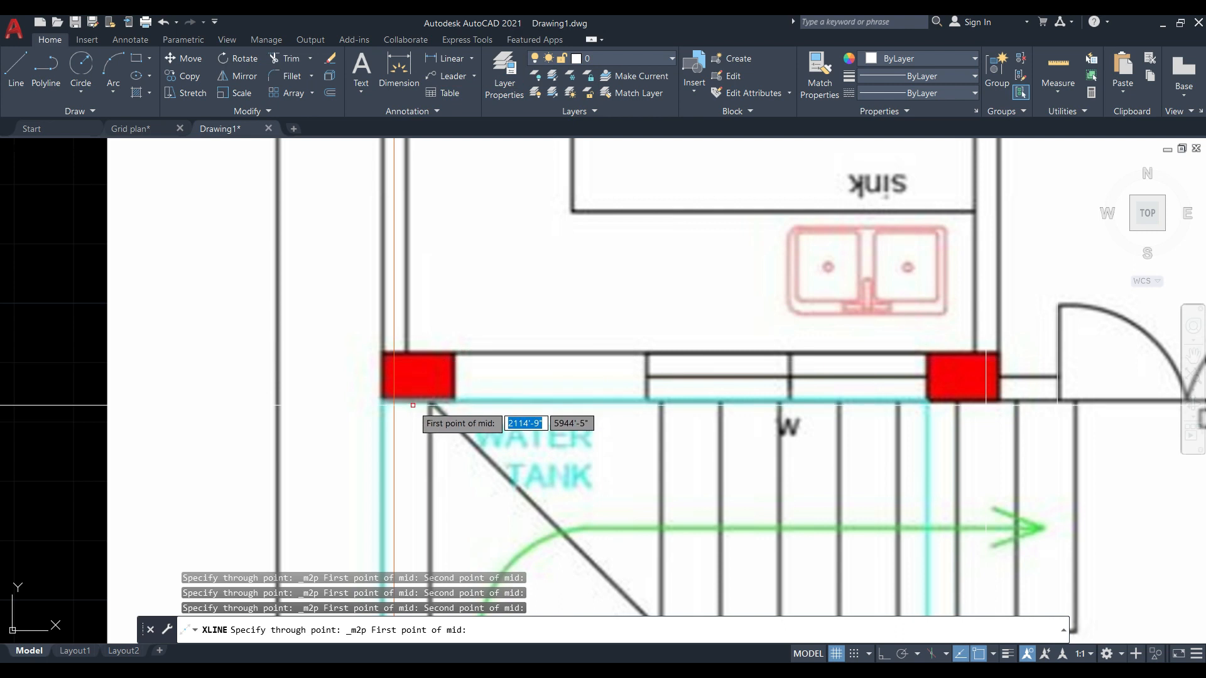
pyautogui.click(429, 399)
pyautogui.click(431, 353)
# Add a horizontal construction line midway between the faces of the bottom outer wall, picked at the bottom-left column below the staircase.
pyautogui.scroll(-3, 358, 290)
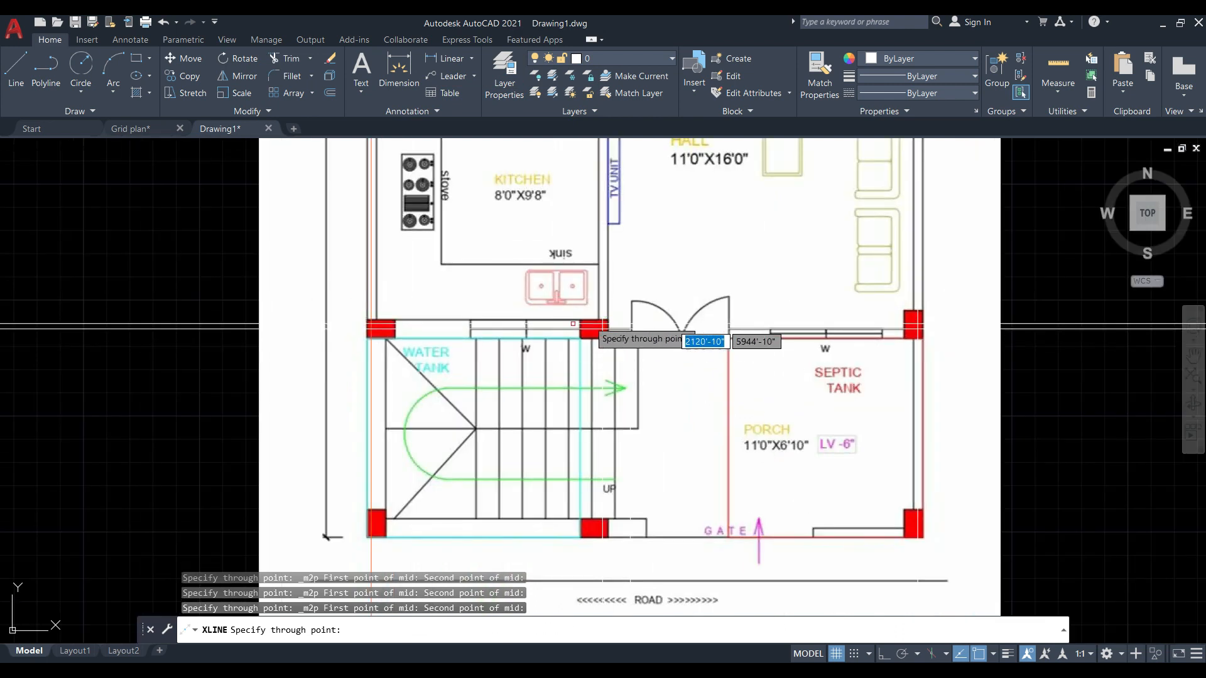
pyautogui.scroll(-2, 572, 314)
pyautogui.scroll(3, 460, 463)
pyautogui.keyDown('shift'); pyautogui.rightClick(440, 440); pyautogui.keyUp('shift')
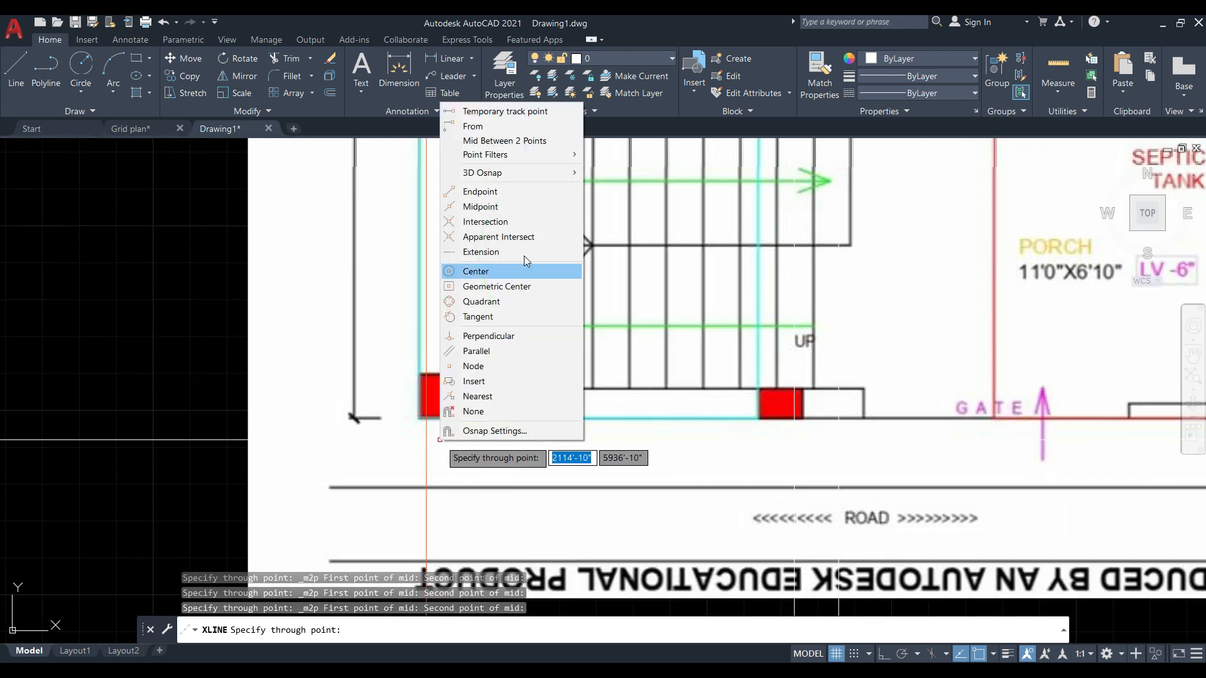
pyautogui.click(530, 140)
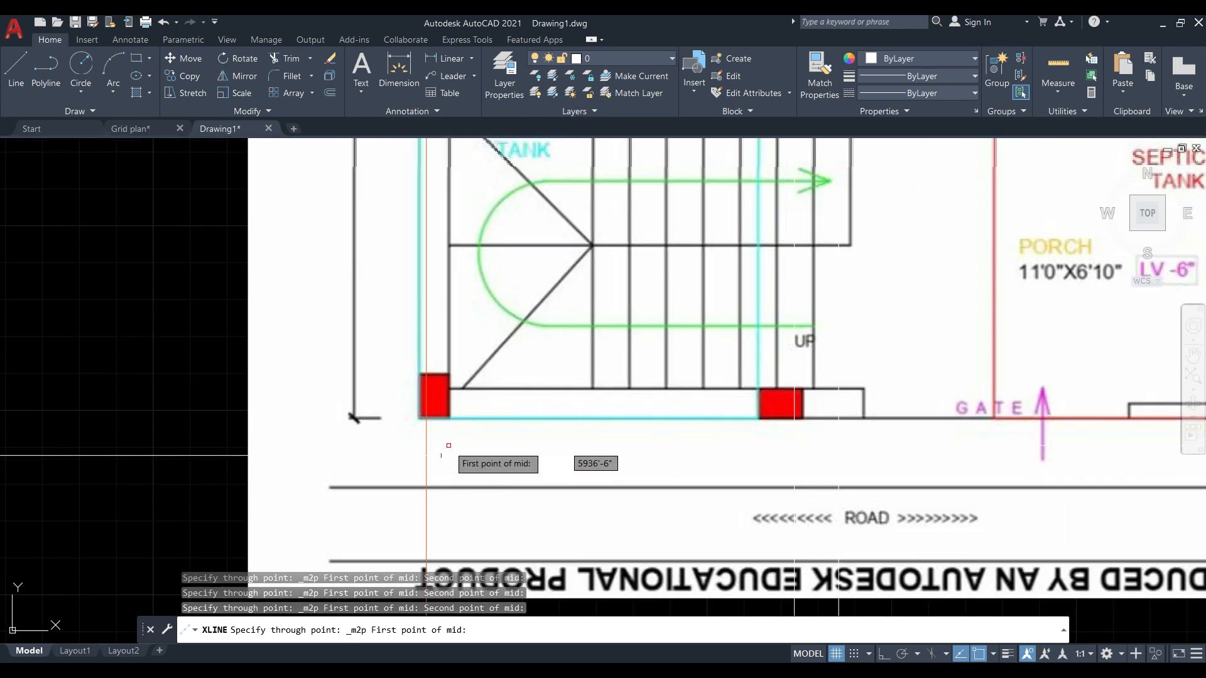
pyautogui.click(451, 419)
pyautogui.click(394, 416)
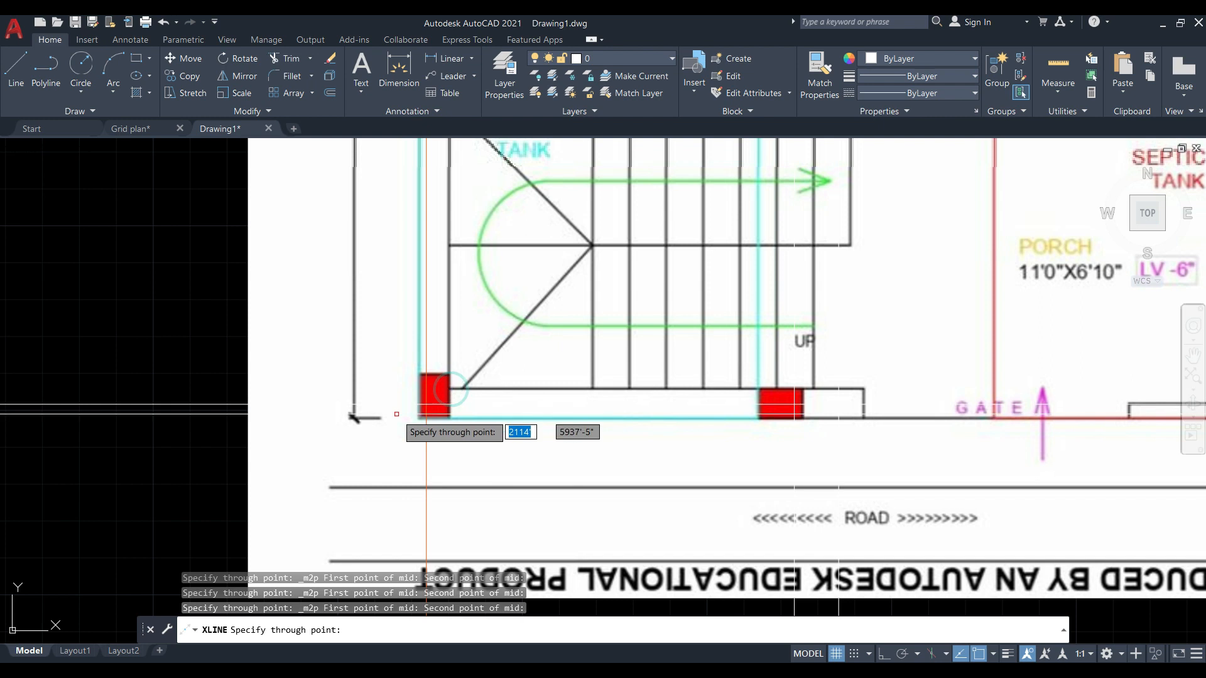
pyautogui.scroll(-4, 399, 416)
pyautogui.scroll(-5, 589, 445)
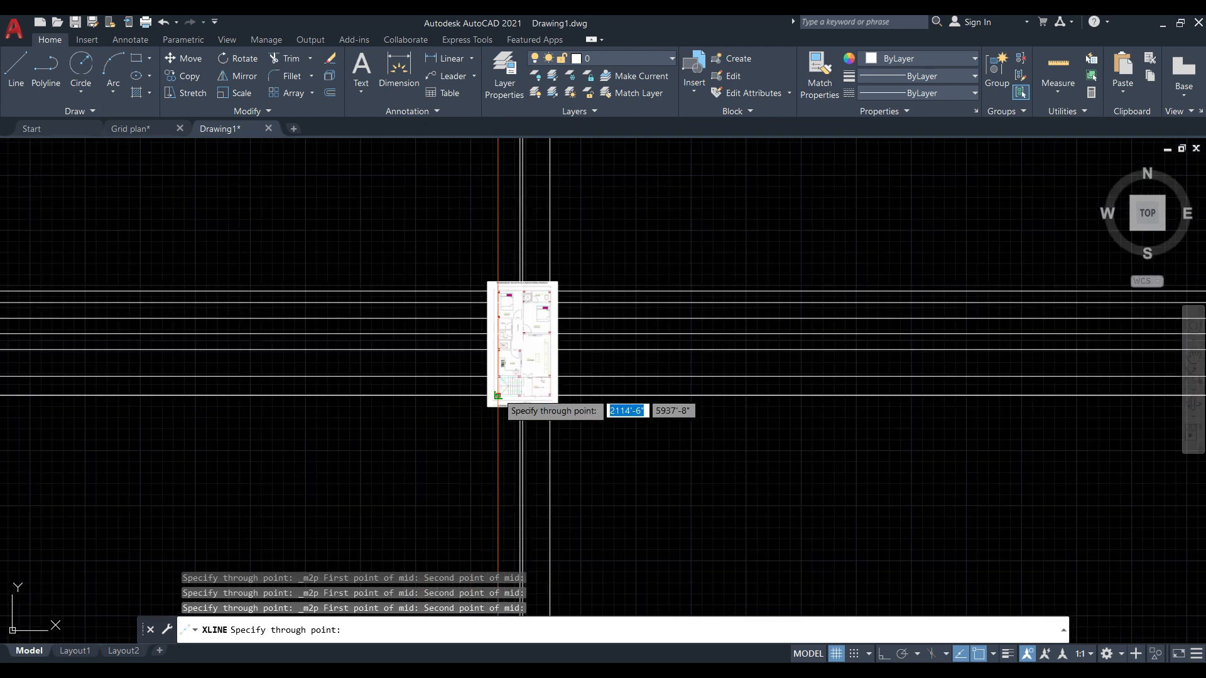
pyautogui.press('Escape')
pyautogui.scroll(2, 480, 274)
pyautogui.click(735, 489)
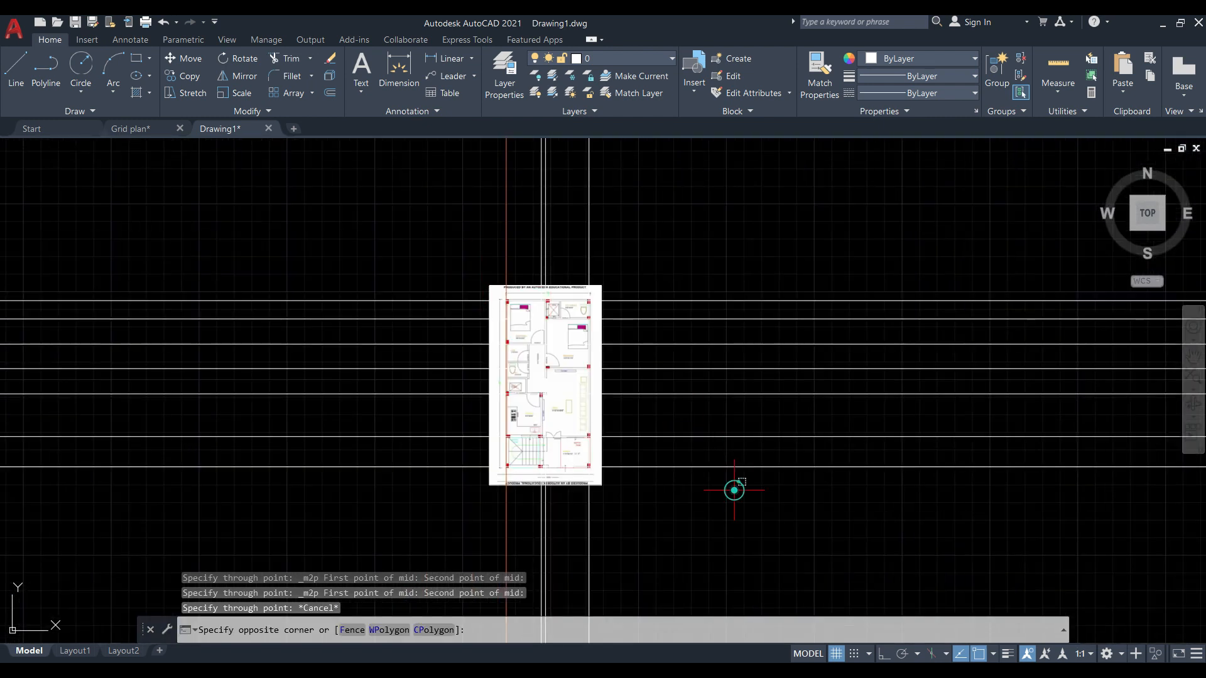
pyautogui.click(679, 272)
pyautogui.click(633, 241)
pyautogui.press('Escape')
pyautogui.press('Escape')
# Match the properties of the orange vertical construction line to all other vertical and horizontal construction lines.
pyautogui.click(528, 228)
pyautogui.click(474, 207)
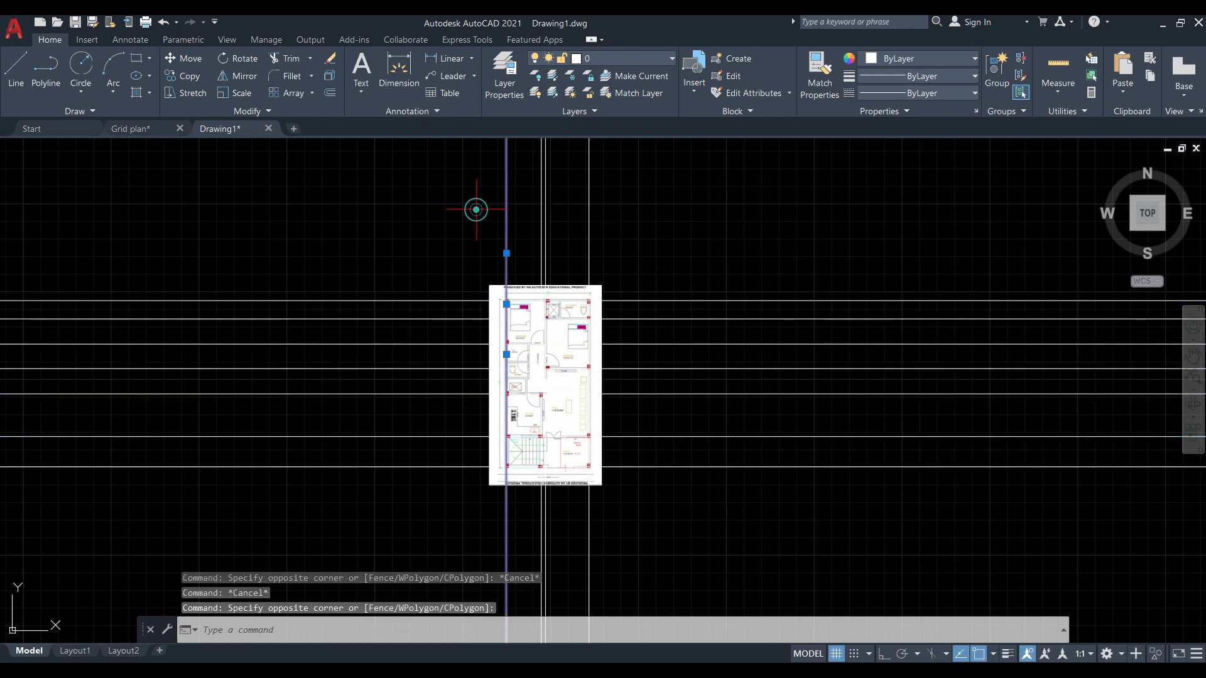
pyautogui.click(819, 74)
pyautogui.click(651, 226)
pyautogui.click(524, 200)
pyautogui.click(773, 504)
pyautogui.click(699, 309)
pyautogui.press('Escape')
pyautogui.press('Escape')
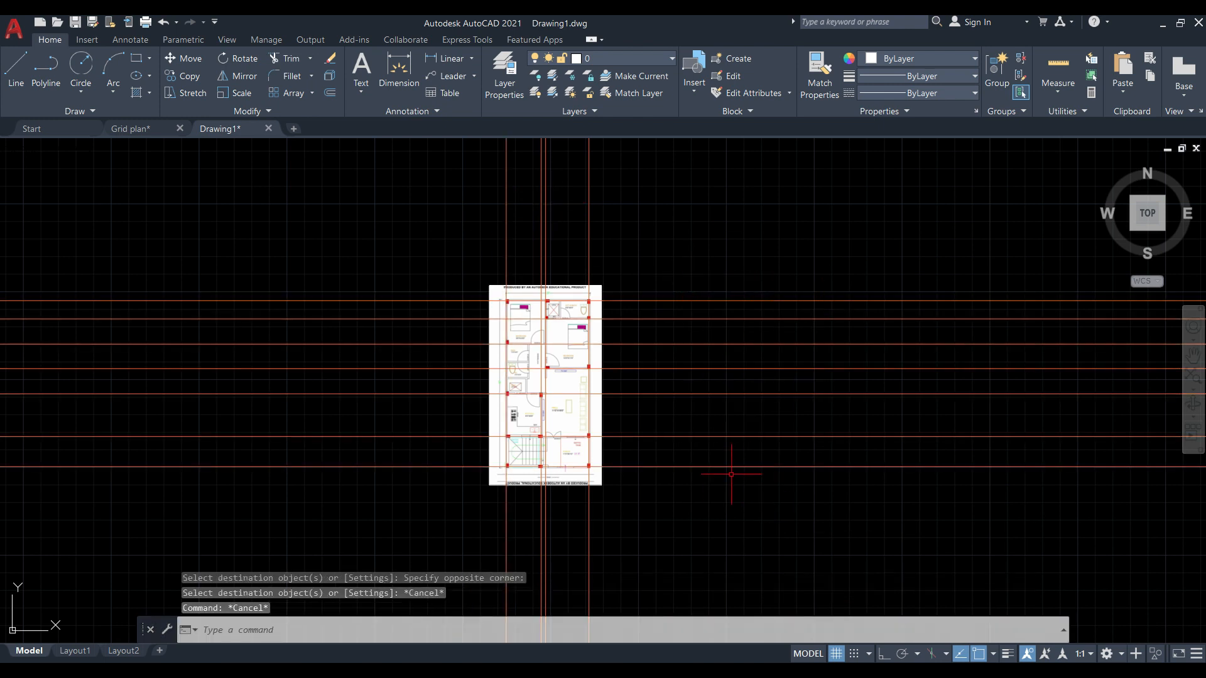
pyautogui.scroll(2, 642, 377)
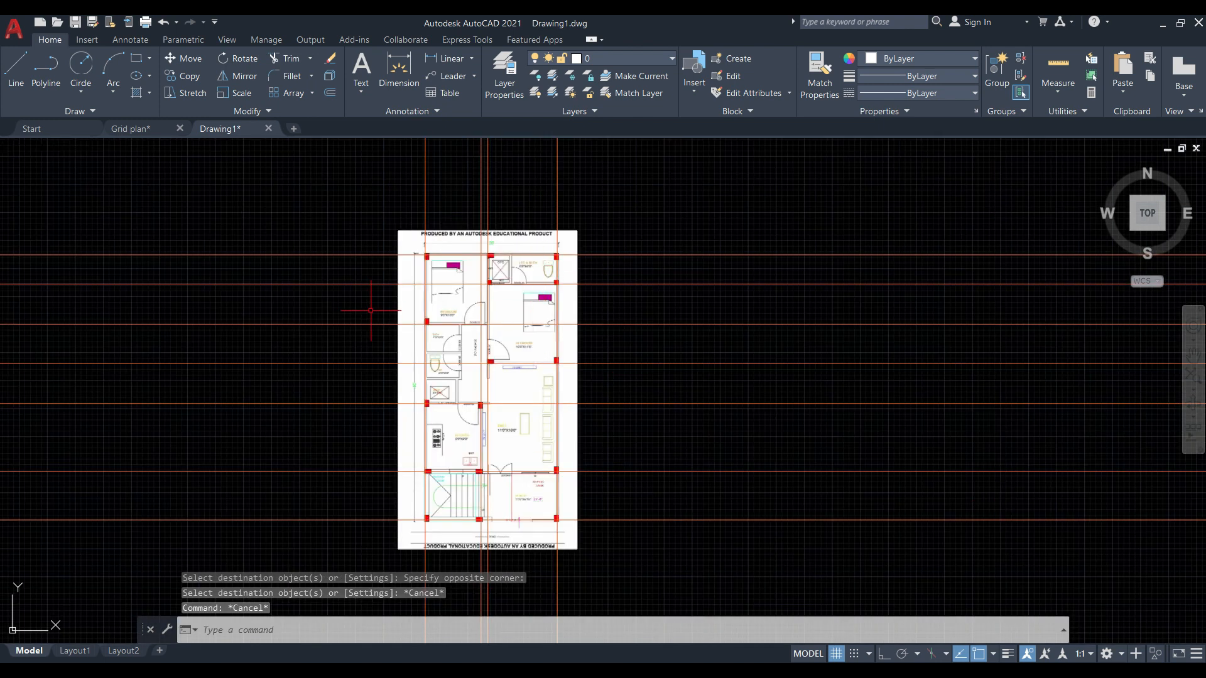
pyautogui.scroll(-2, 282, 270)
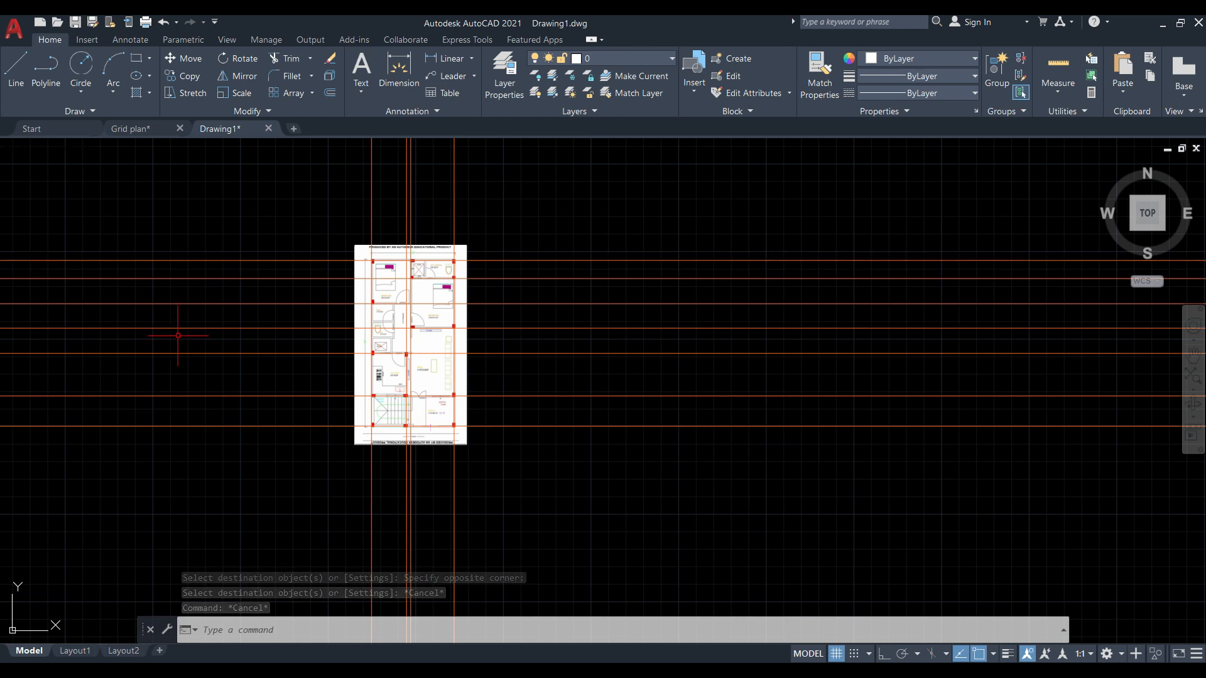
pyautogui.scroll(2, 185, 234)
pyautogui.press('Escape')
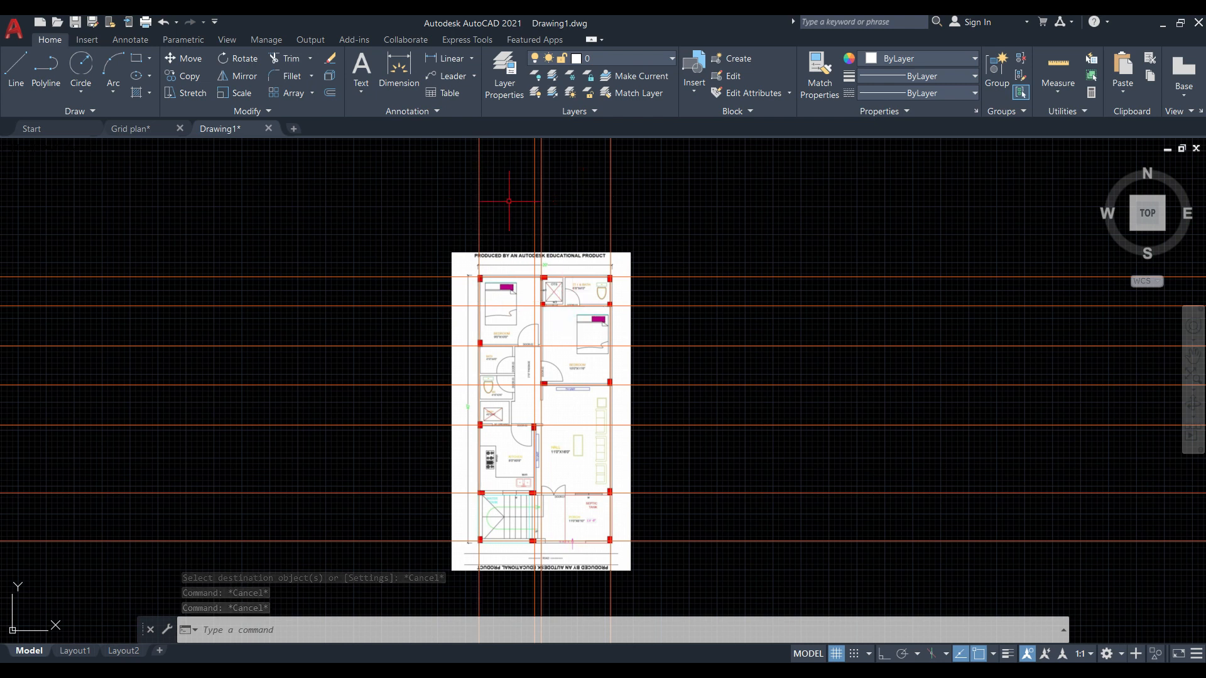
# Draw a rectangle along the outer border of the floor plan image, from its top-left to its bottom-right corner.
pyautogui.click(135, 58)
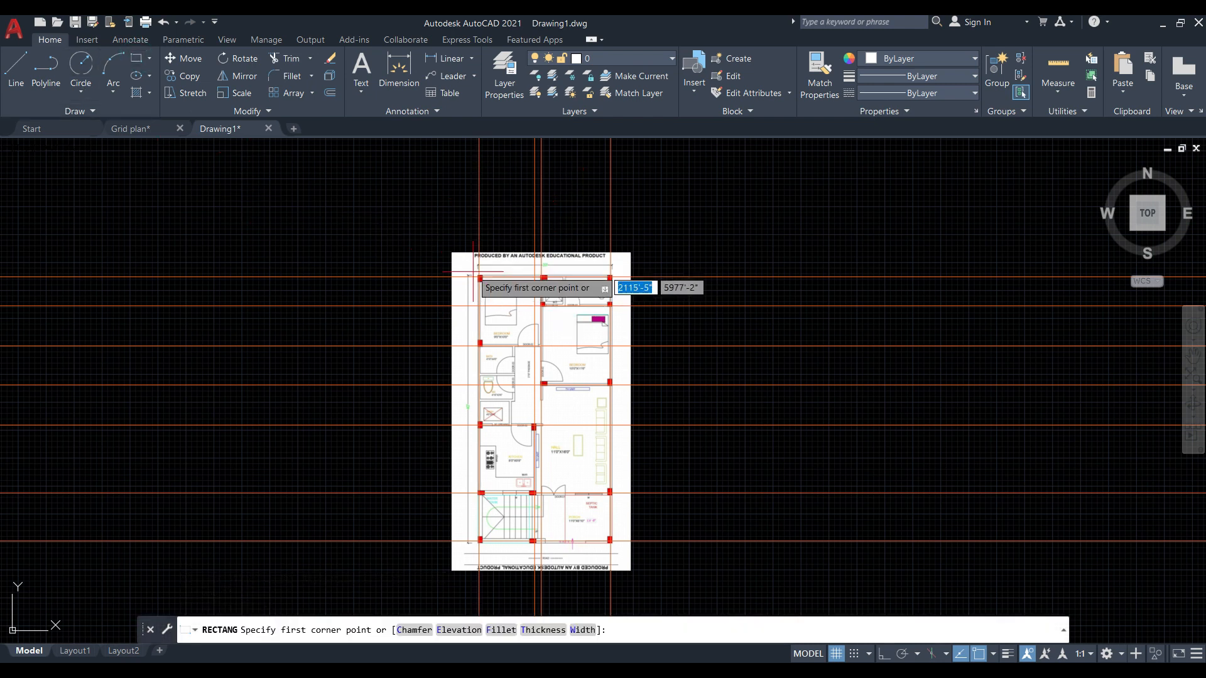
pyautogui.click(452, 253)
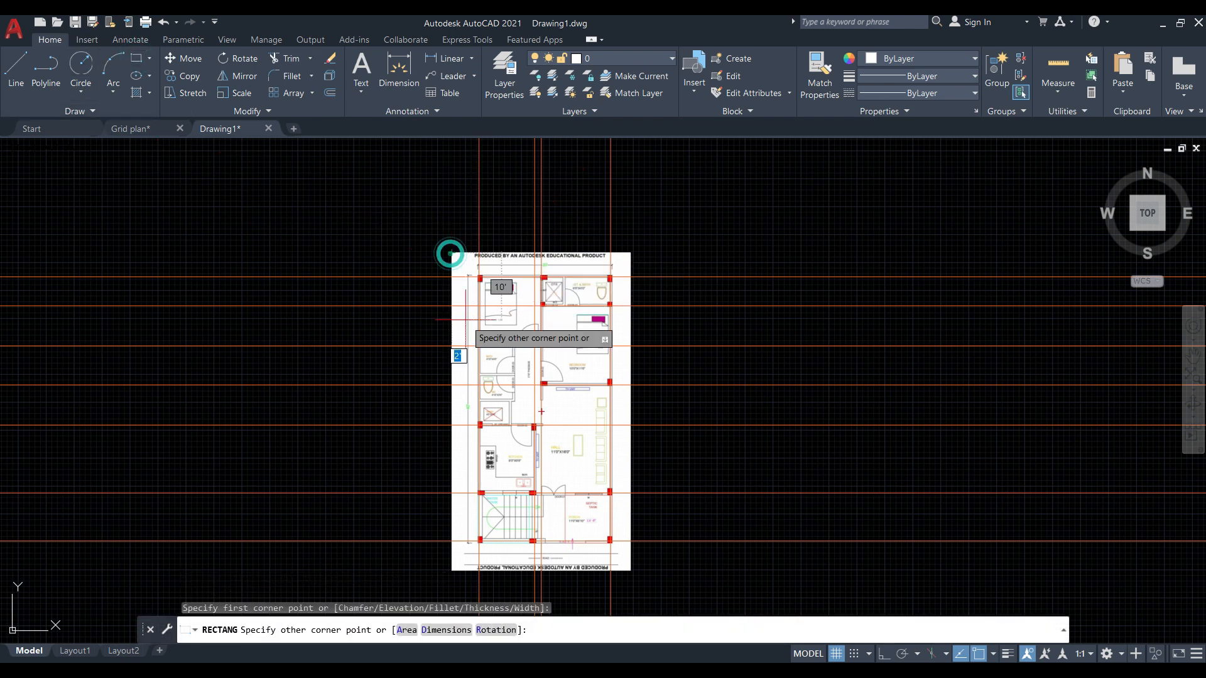
pyautogui.click(630, 569)
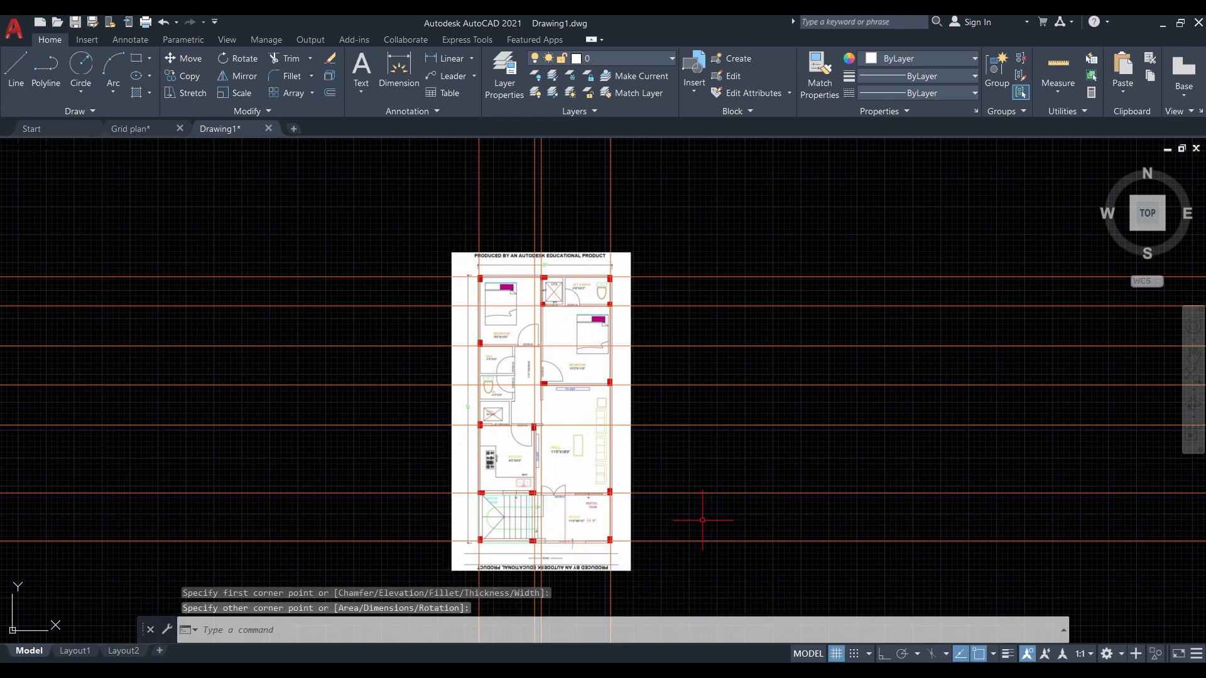
pyautogui.press('Escape')
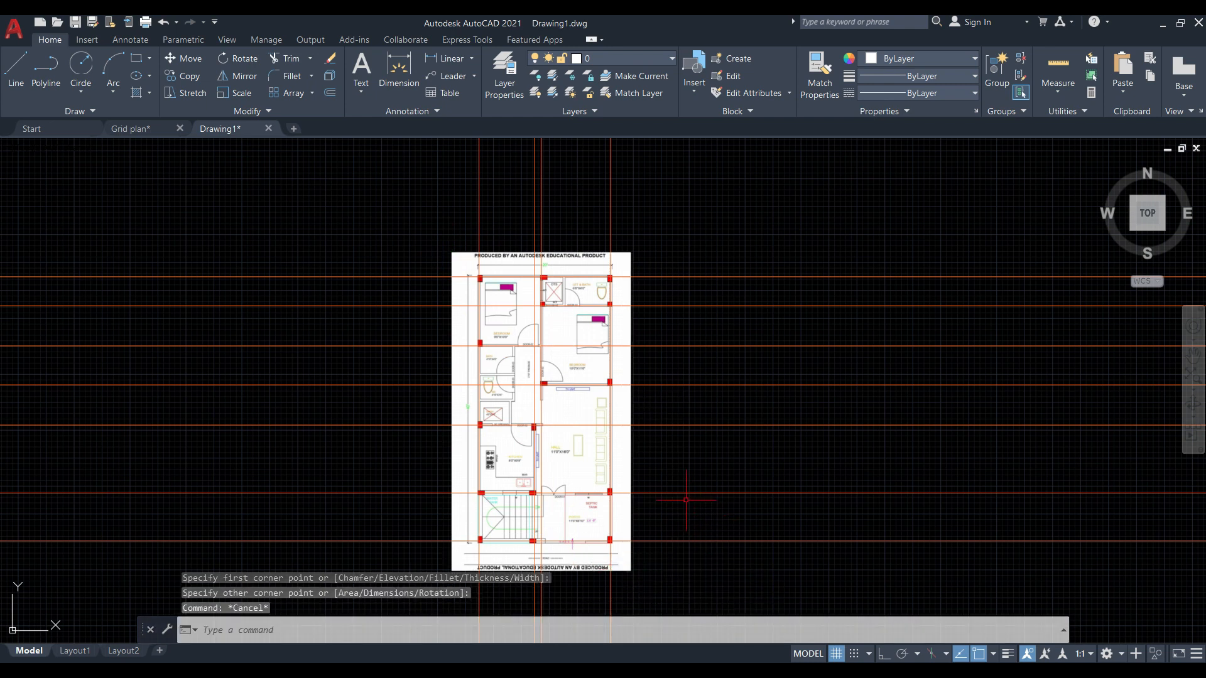
# Offset the image border rectangle 6' outward and erase the original rectangle.
pyautogui.click(631, 565)
pyautogui.write('o')
pyautogui.press('Return')
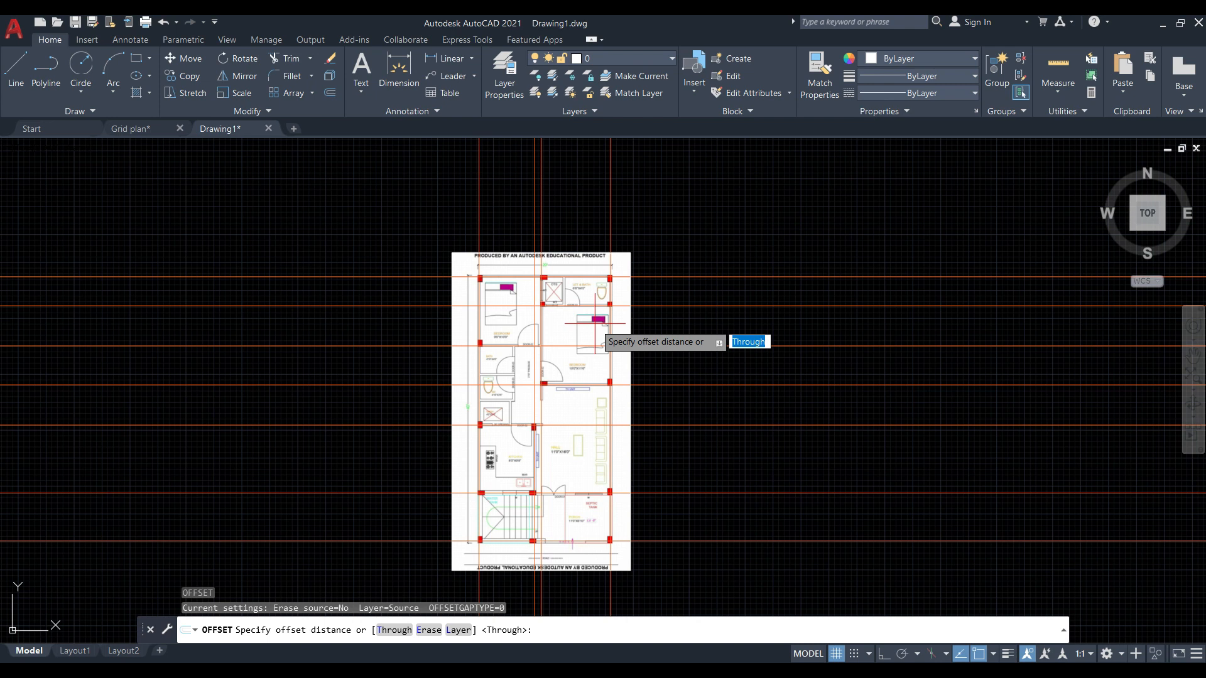
pyautogui.press('Return')
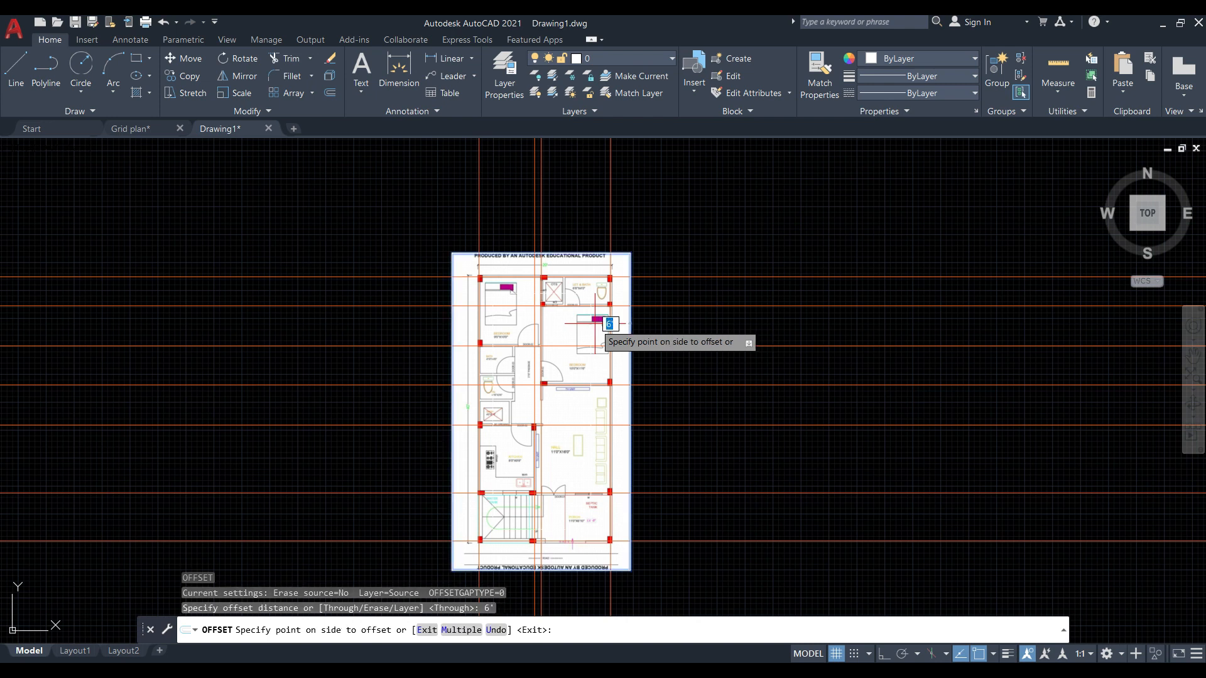
pyautogui.click(658, 214)
pyautogui.press('Escape')
pyautogui.press('Escape')
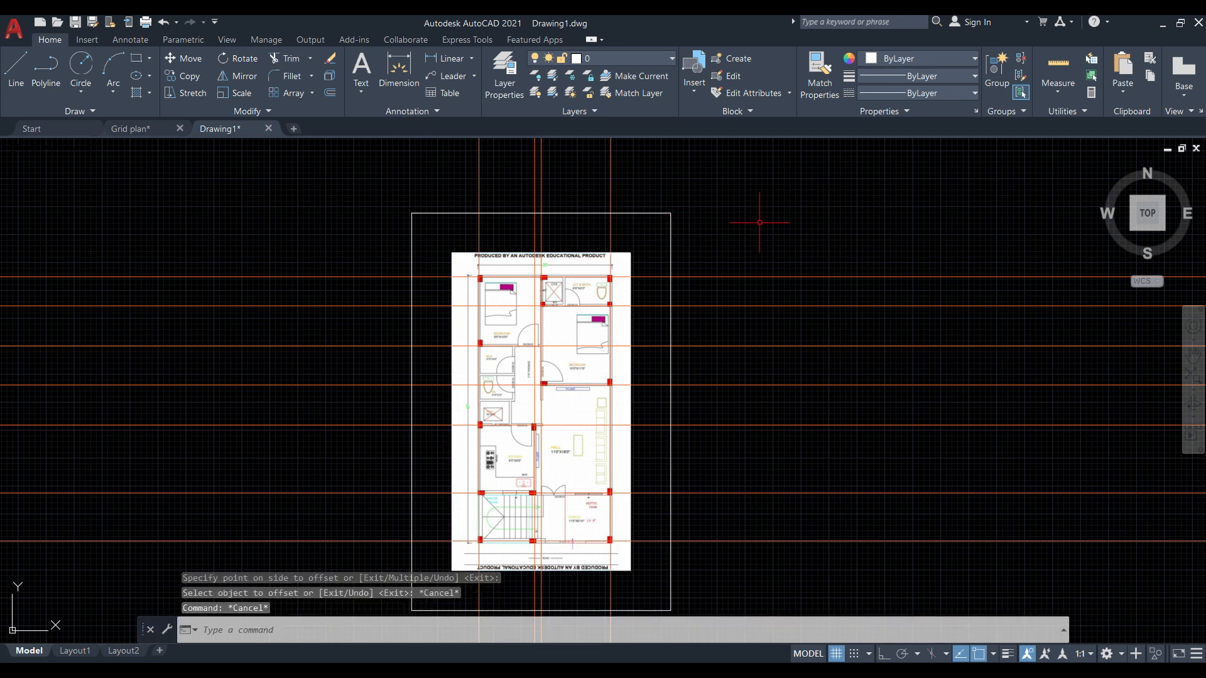
pyautogui.click(630, 256)
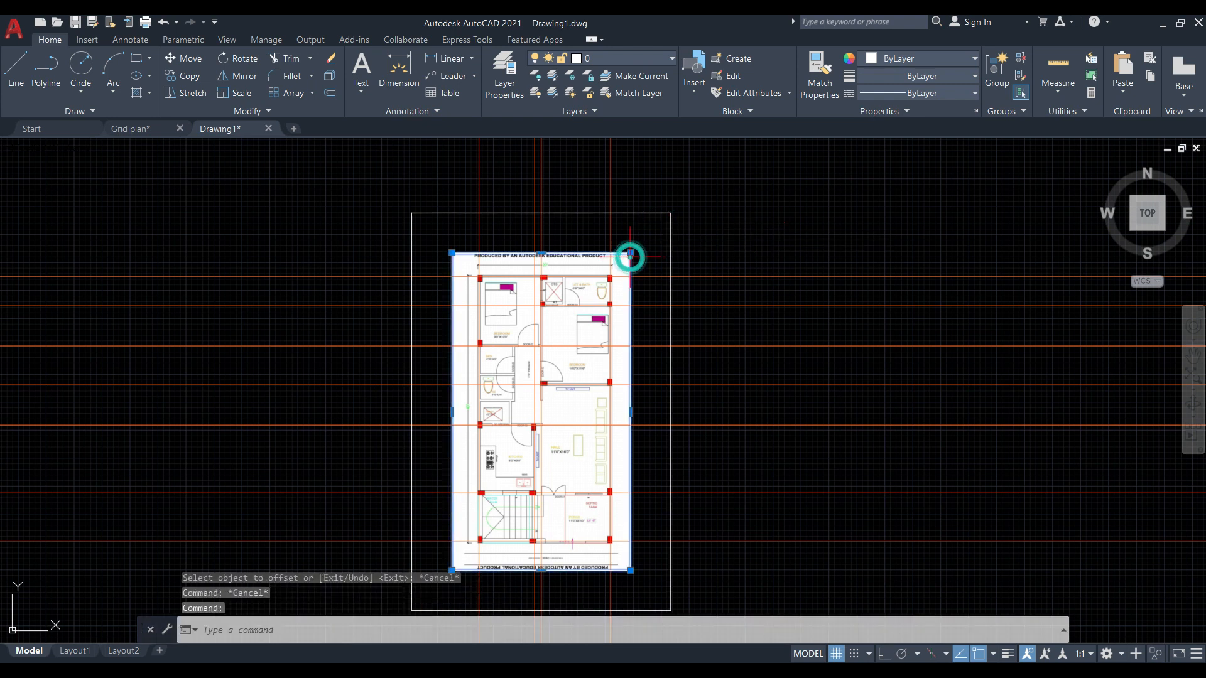
pyautogui.press('Delete')
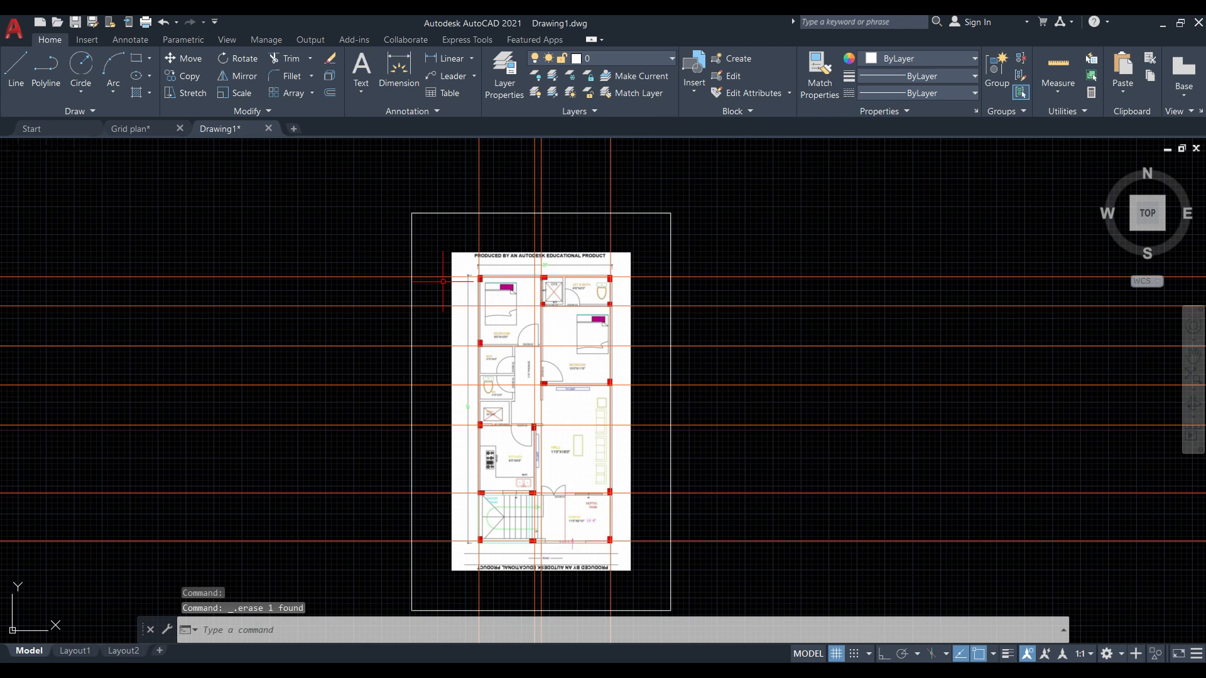
# Trim the orange construction lines outside the offset rectangle on all four sides.
pyautogui.press('Return')
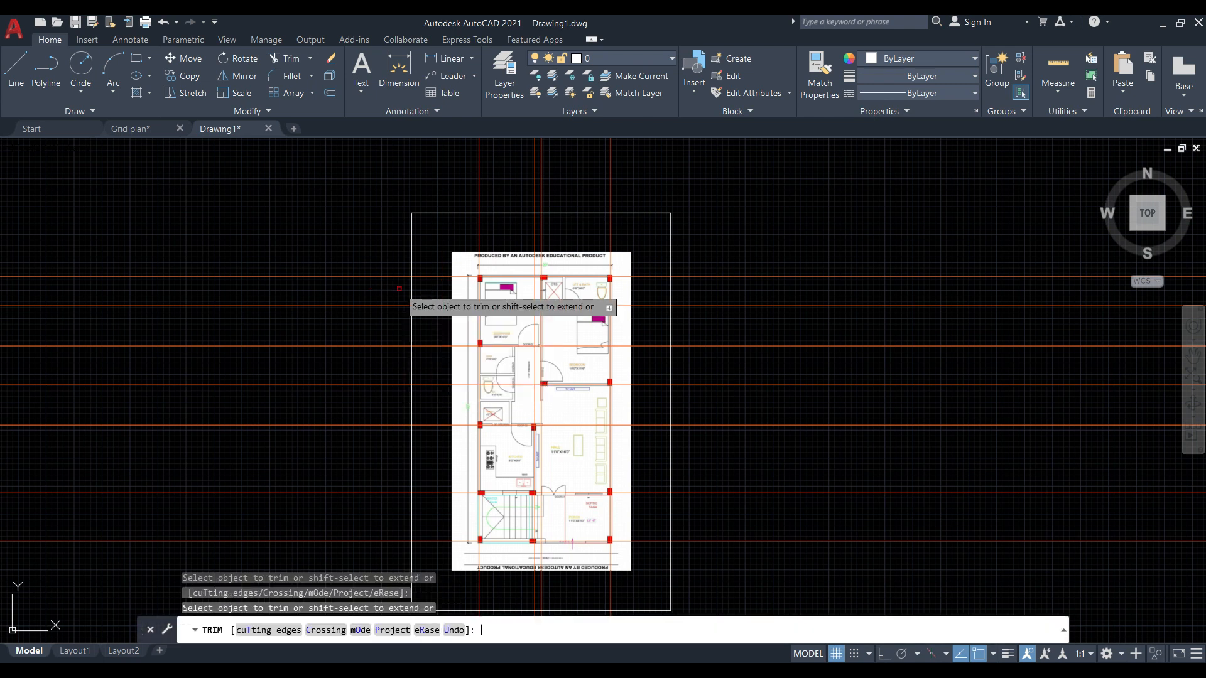
pyautogui.click(821, 565)
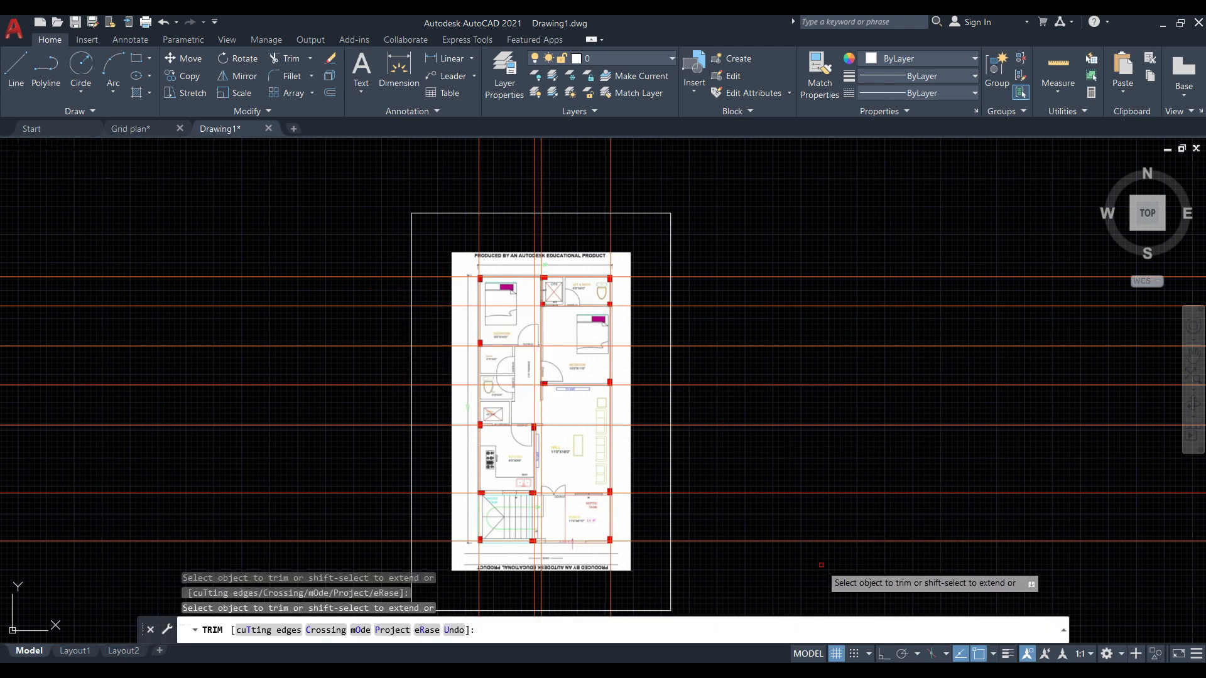
pyautogui.click(722, 215)
pyautogui.press('Return')
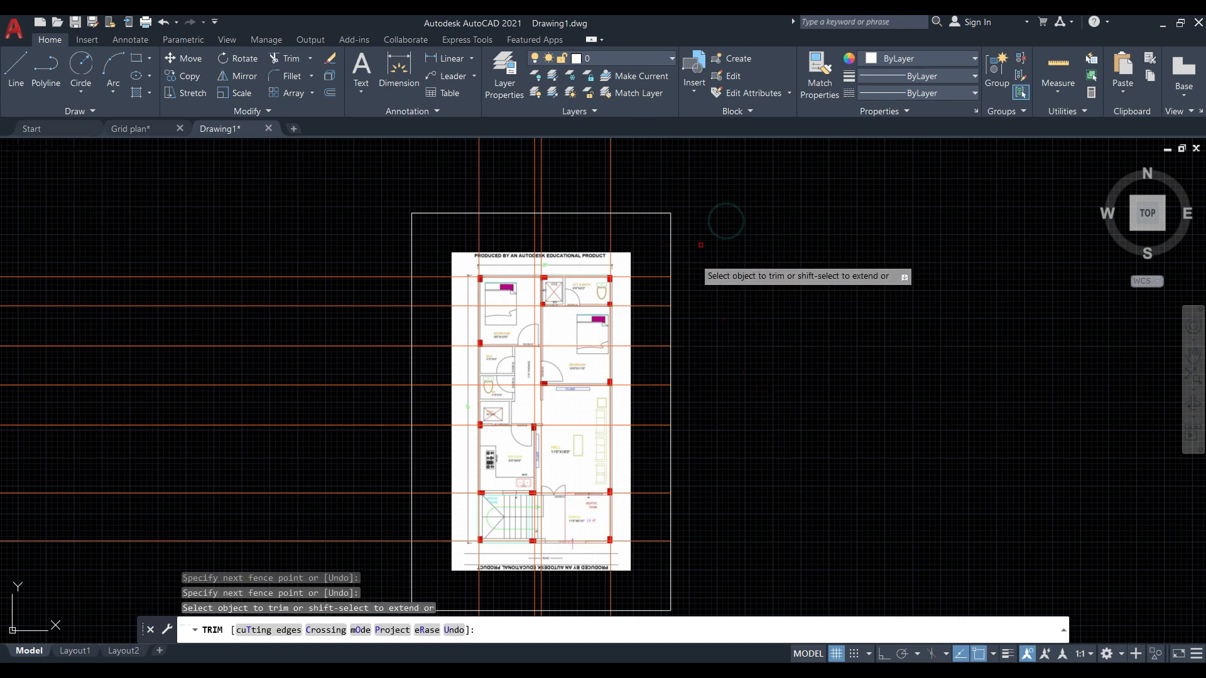
pyautogui.scroll(-4, 719, 189)
pyautogui.click(716, 183)
pyautogui.click(573, 188)
pyautogui.press('Return')
pyautogui.click(525, 385)
pyautogui.click(497, 239)
pyautogui.press('Return')
pyautogui.click(702, 501)
pyautogui.click(517, 485)
pyautogui.press('Return')
pyautogui.scroll(4, 687, 439)
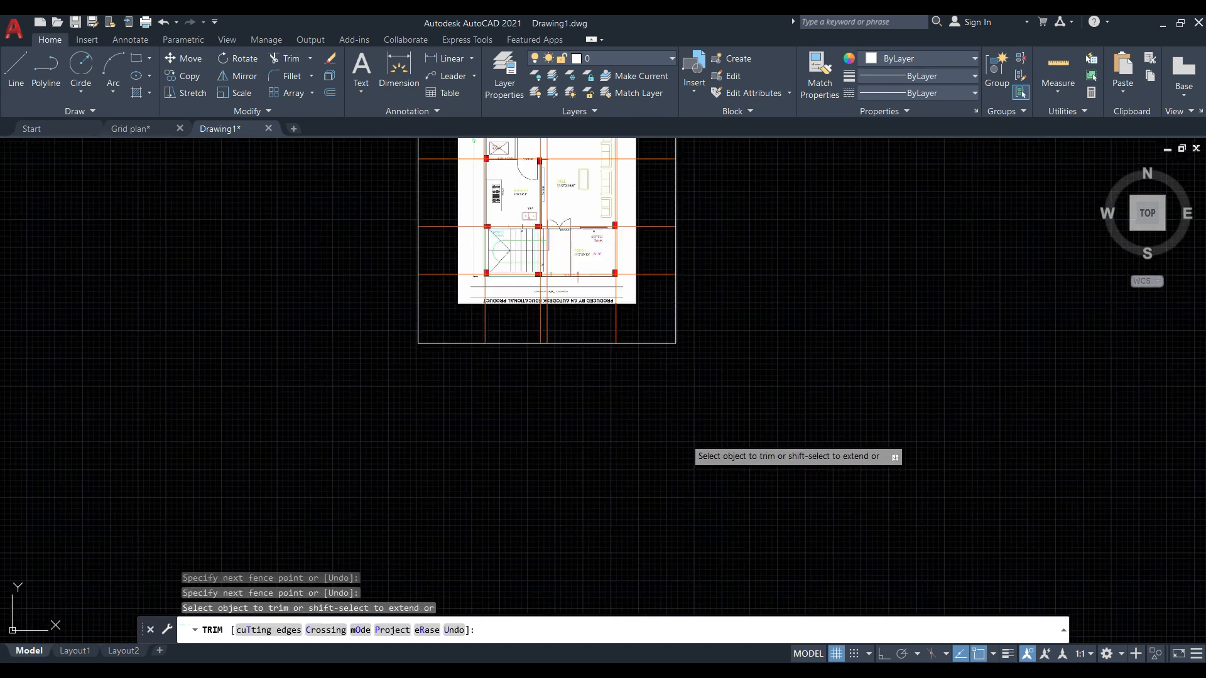
pyautogui.press('Escape')
# Erase the offset rectangle surrounding the trimmed grid lines.
pyautogui.click(652, 342)
pyautogui.press('Delete')
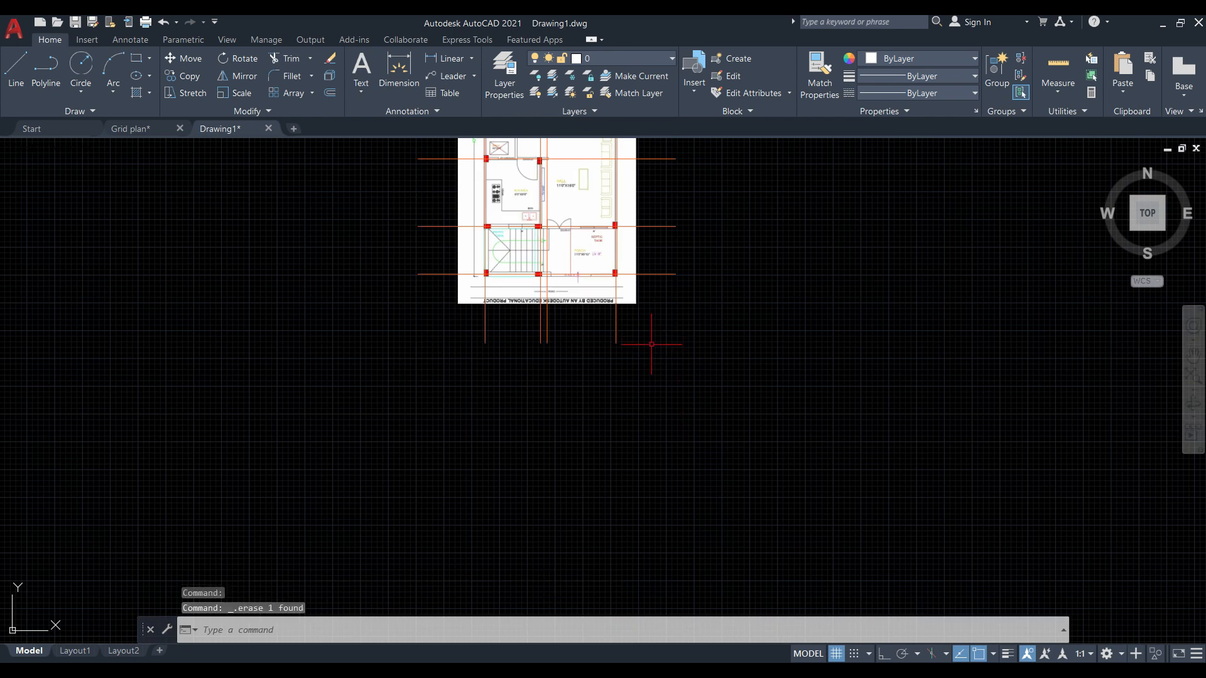
pyautogui.scroll(-4, 593, 437)
pyautogui.scroll(2, 634, 299)
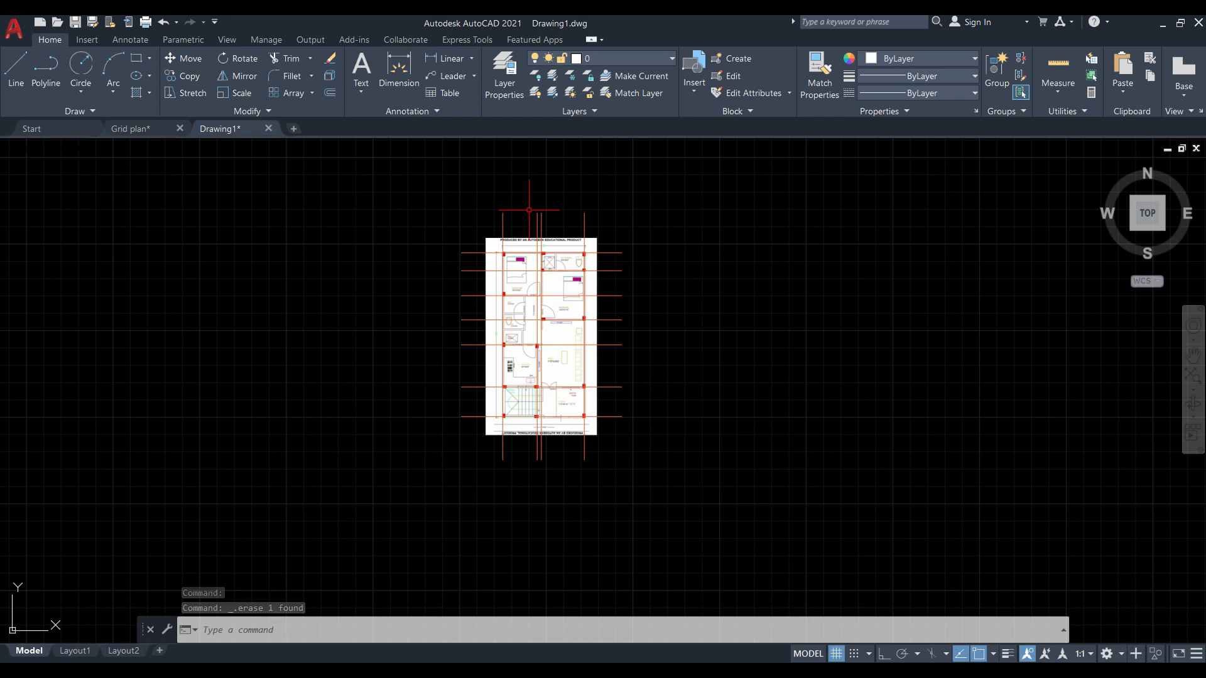
# Undo the erasures, the trim, the offset and the rectangle around the floor plan.
pyautogui.hotkey('ctrl', 'z')
pyautogui.hotkey('ctrl', 'z')
pyautogui.hotkey('ctrl', 'z')
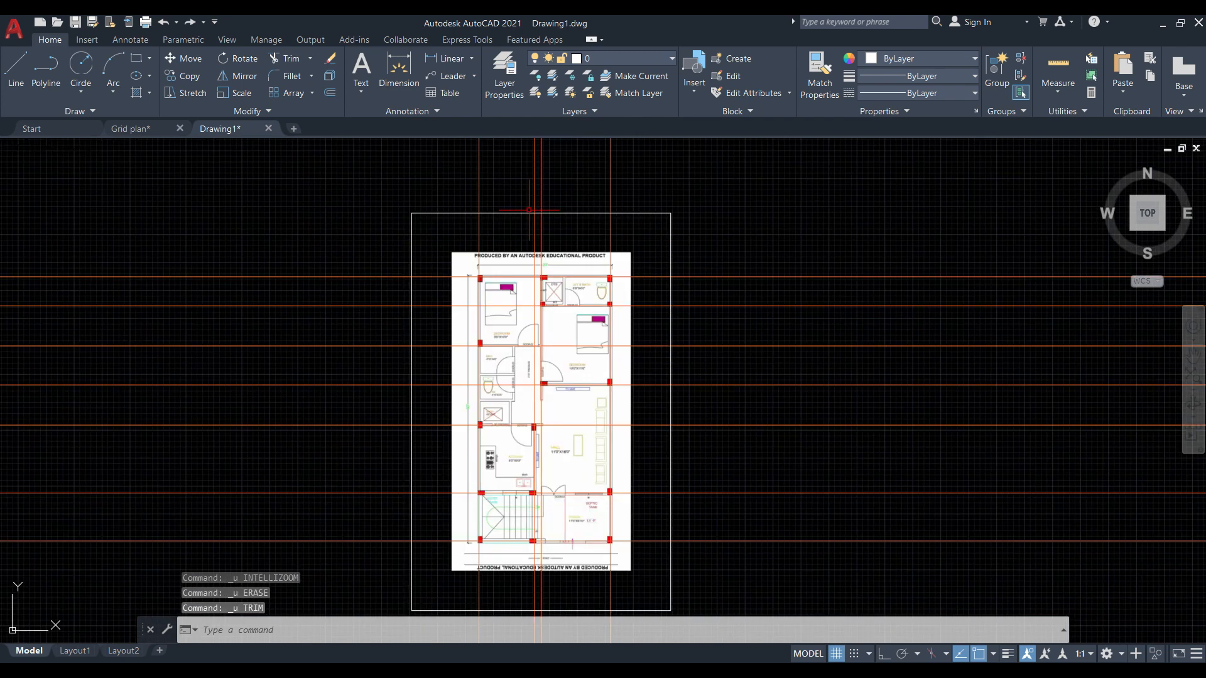
pyautogui.hotkey('ctrl', 'z')
pyautogui.hotkey('ctrl', 'z')
pyautogui.hotkey('ctrl', 'z')
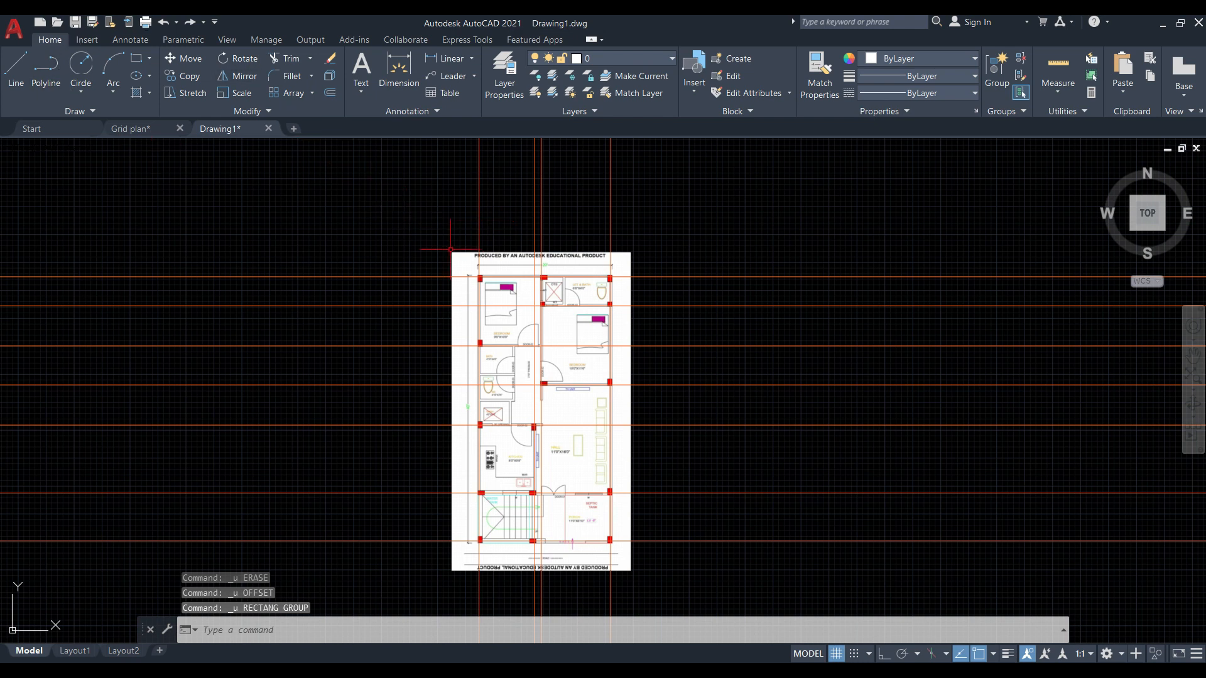
pyautogui.click(454, 251)
pyautogui.press('Delete')
pyautogui.hotkey('ctrl', 'z')
pyautogui.click(376, 206)
pyautogui.press('Escape')
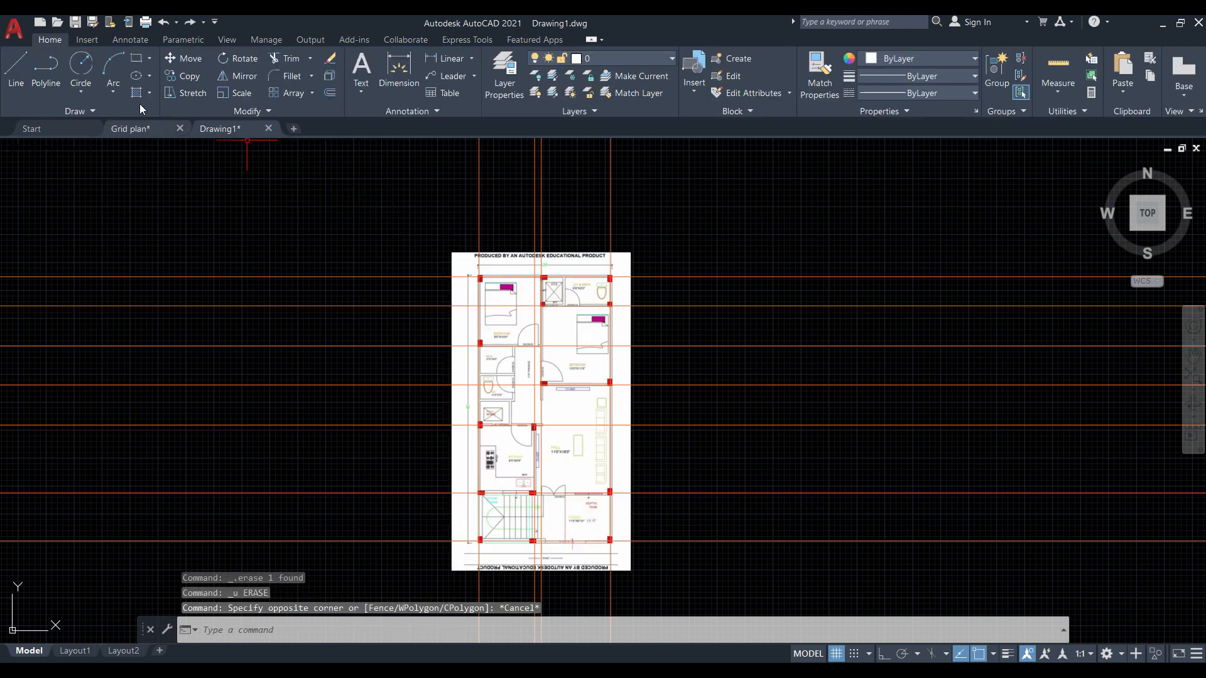
# Draw a rectangle over the floor plan image's border, from its top-left to its bottom-right corner.
pyautogui.click(136, 58)
pyautogui.click(453, 254)
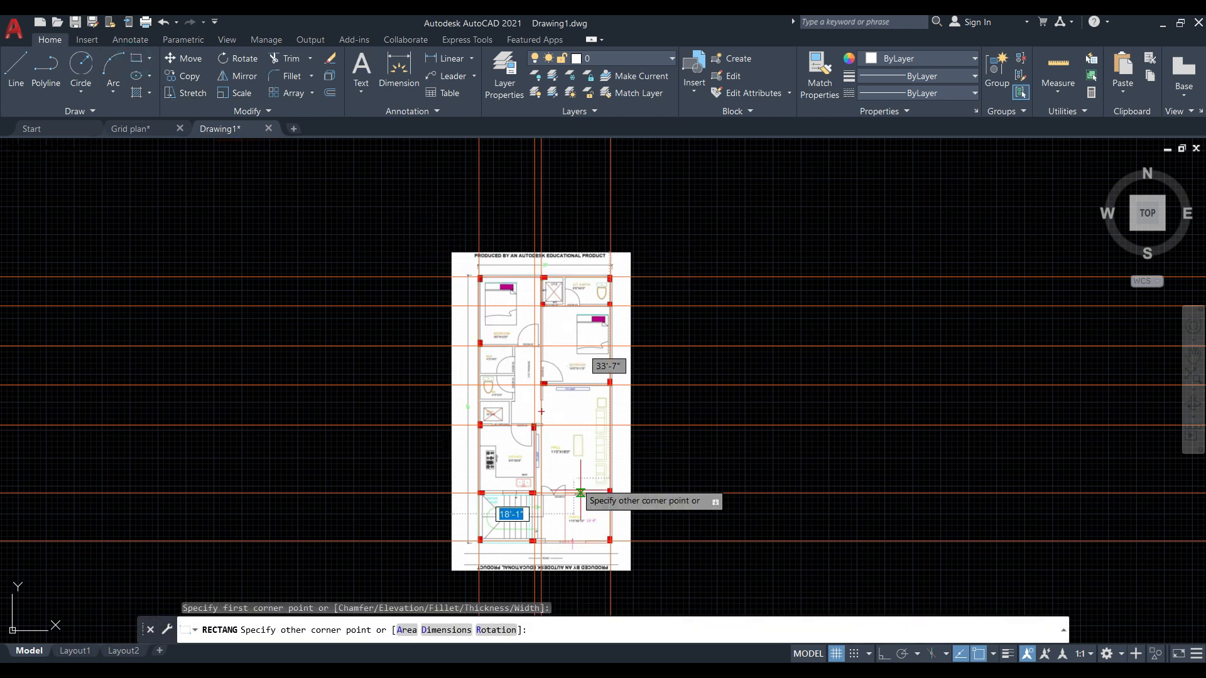
pyautogui.click(635, 571)
pyautogui.press('Escape')
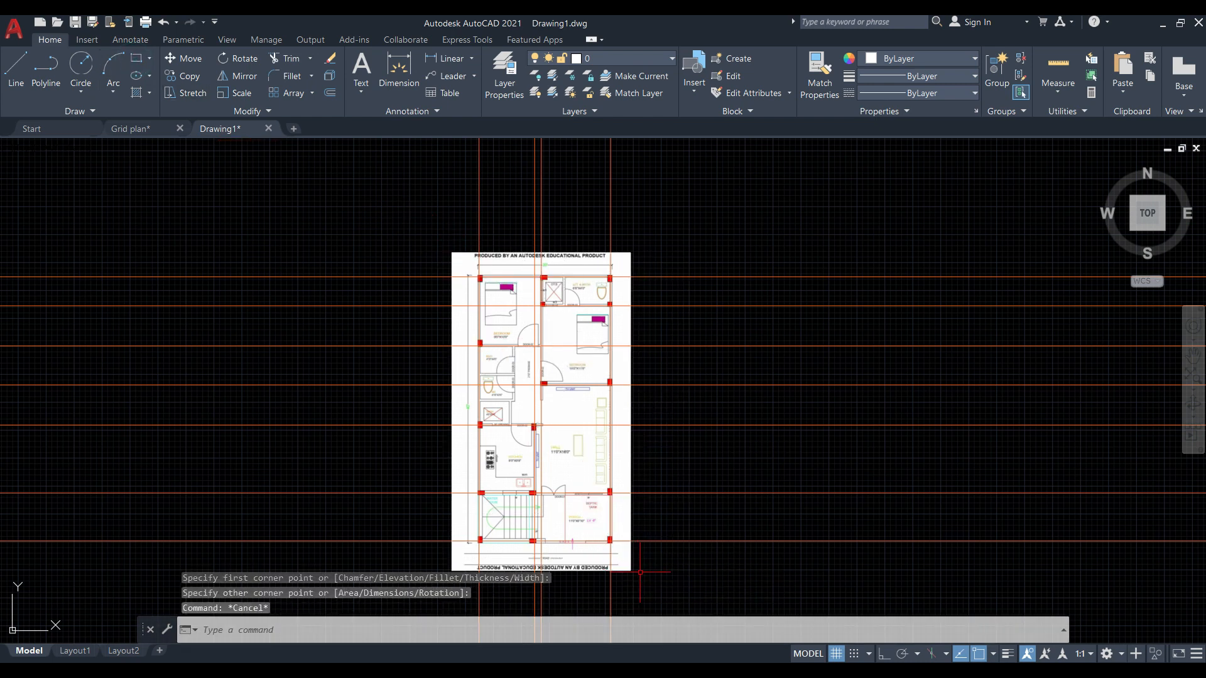
# Offset the image border rectangle 6' outward.
pyautogui.click(632, 560)
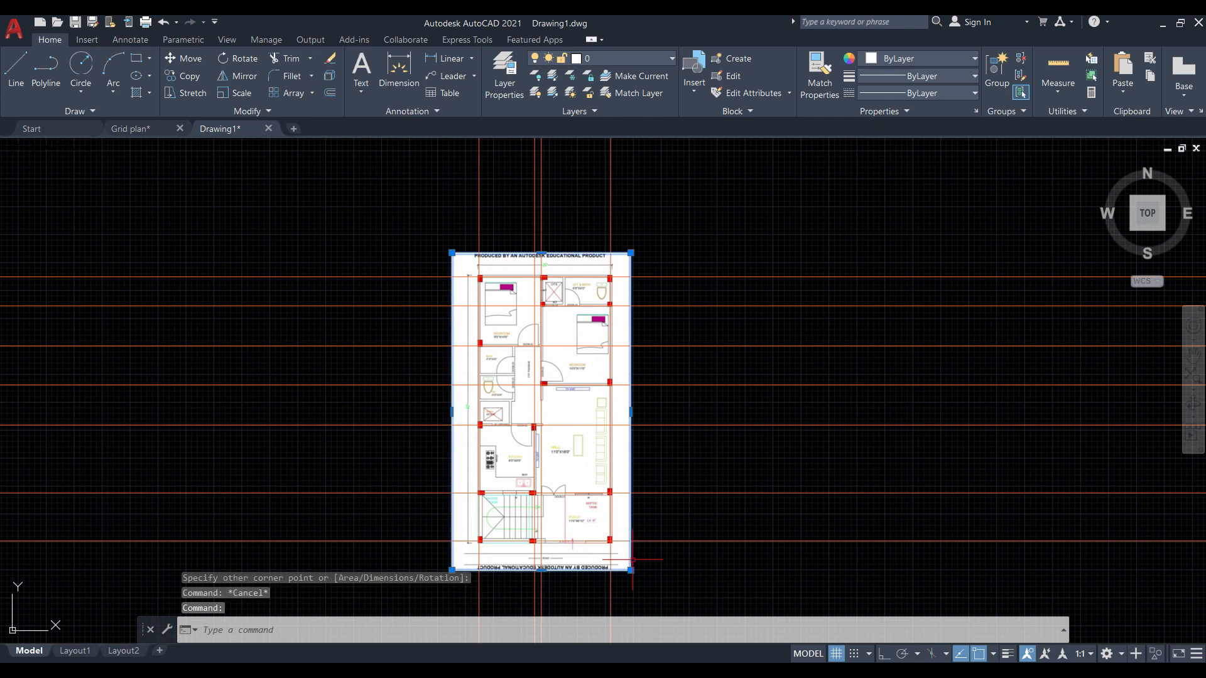
pyautogui.write('o')
pyautogui.press('Return')
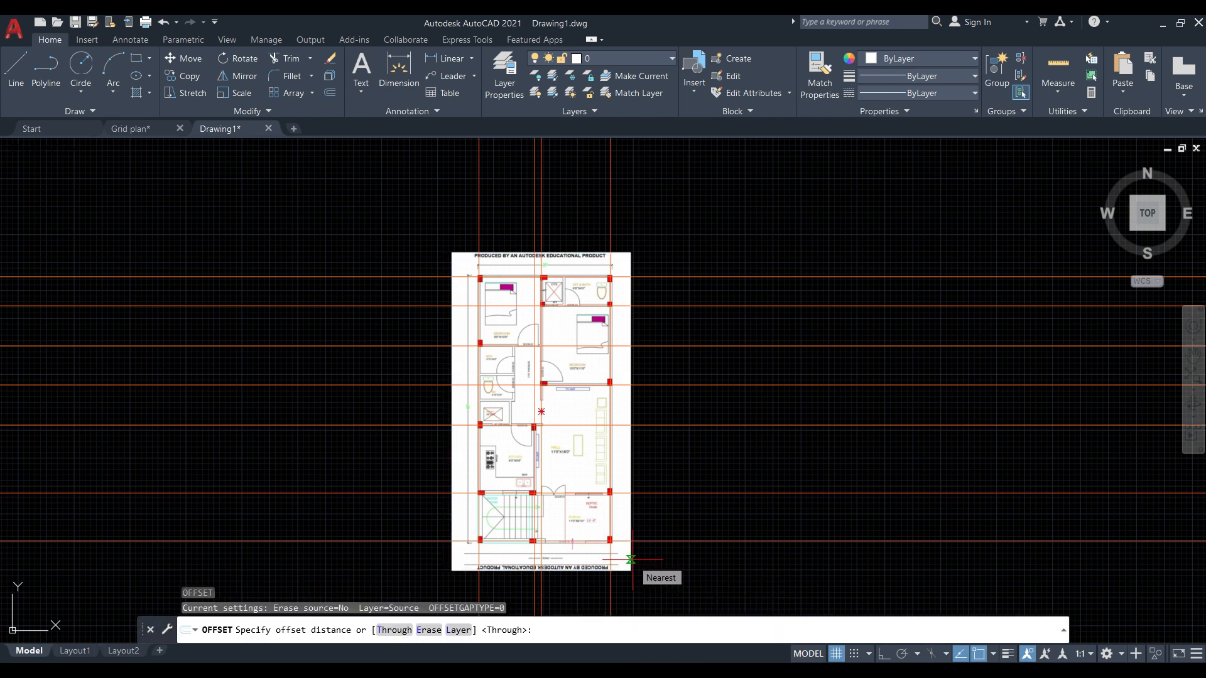
pyautogui.write('6')
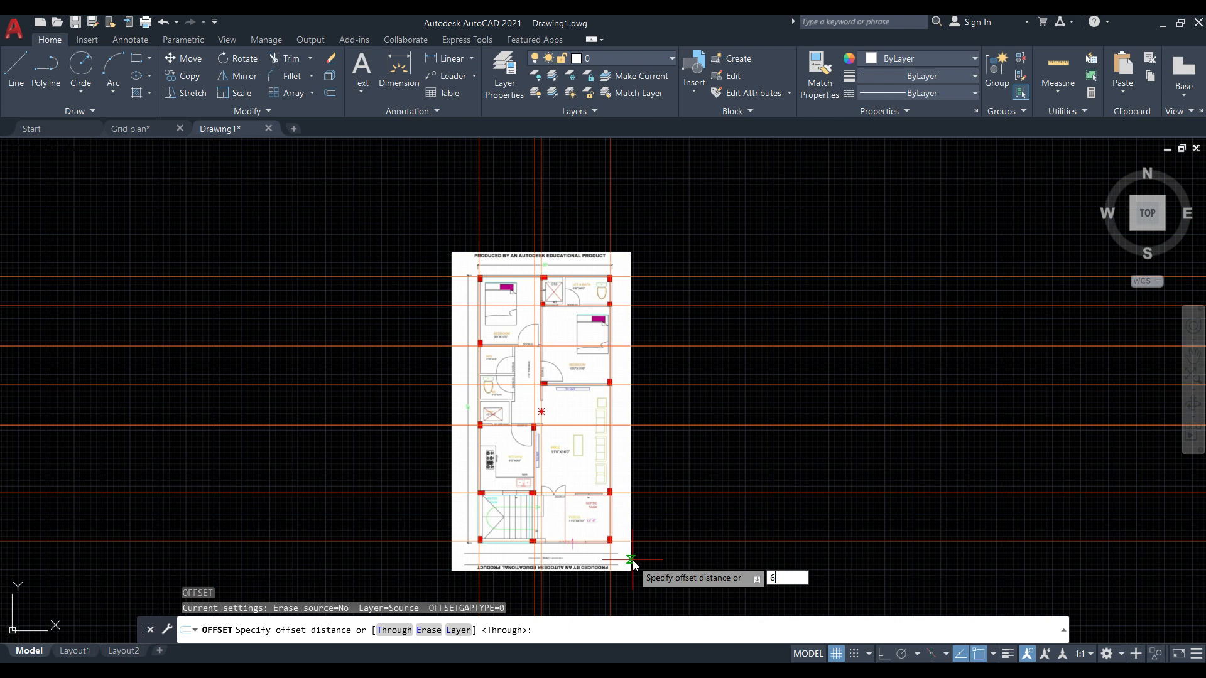
pyautogui.write("'")
pyautogui.press('Return')
pyautogui.click(631, 563)
pyautogui.click(713, 575)
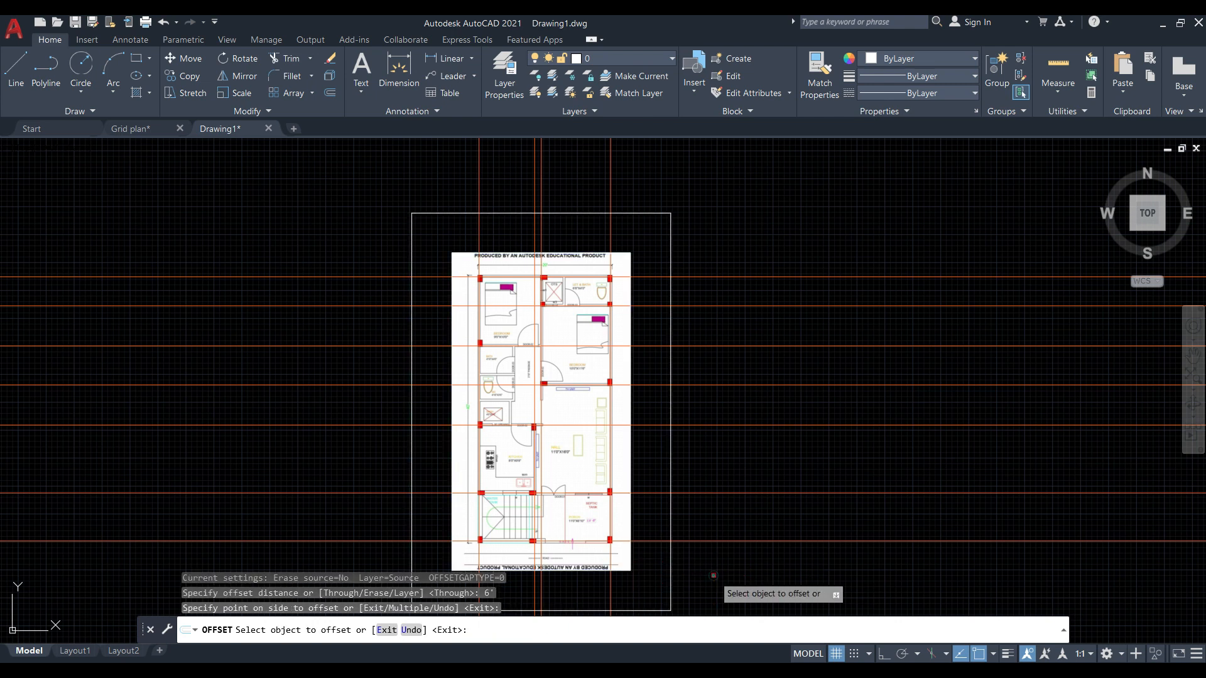
pyautogui.press('Escape')
pyautogui.press('Escape')
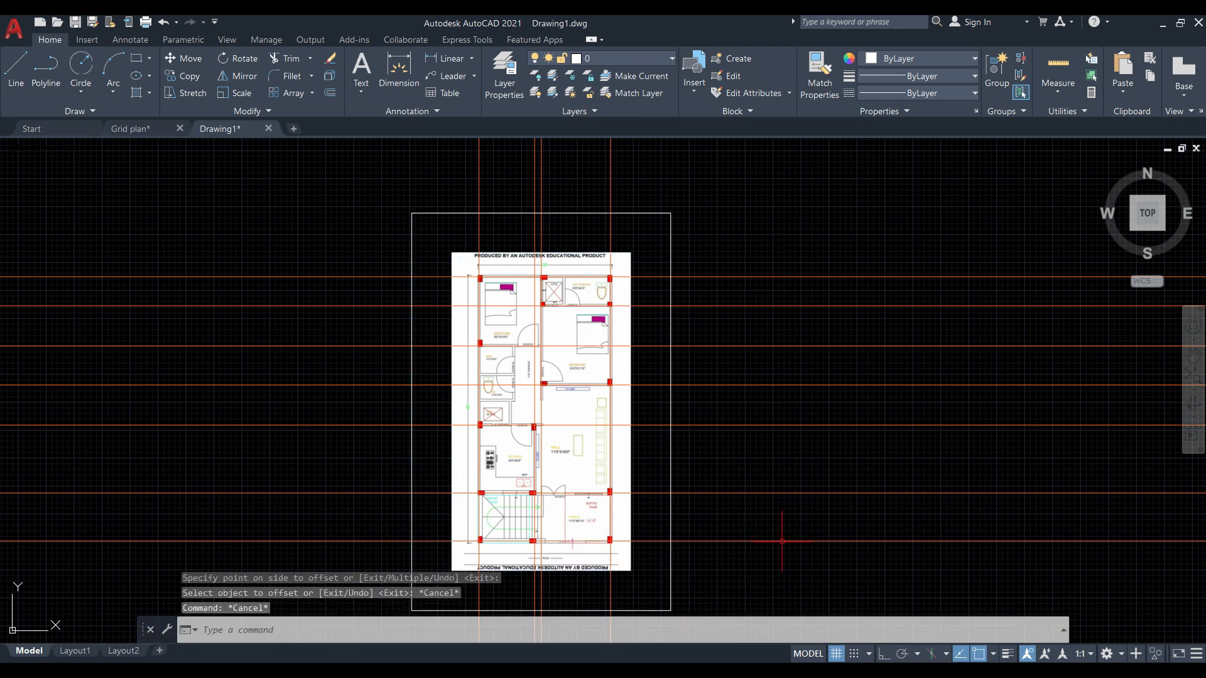
# Trim all vertical and horizontal construction lines that extend beyond the outer offset rectangle.
pyautogui.write('tr')
pyautogui.press('Return')
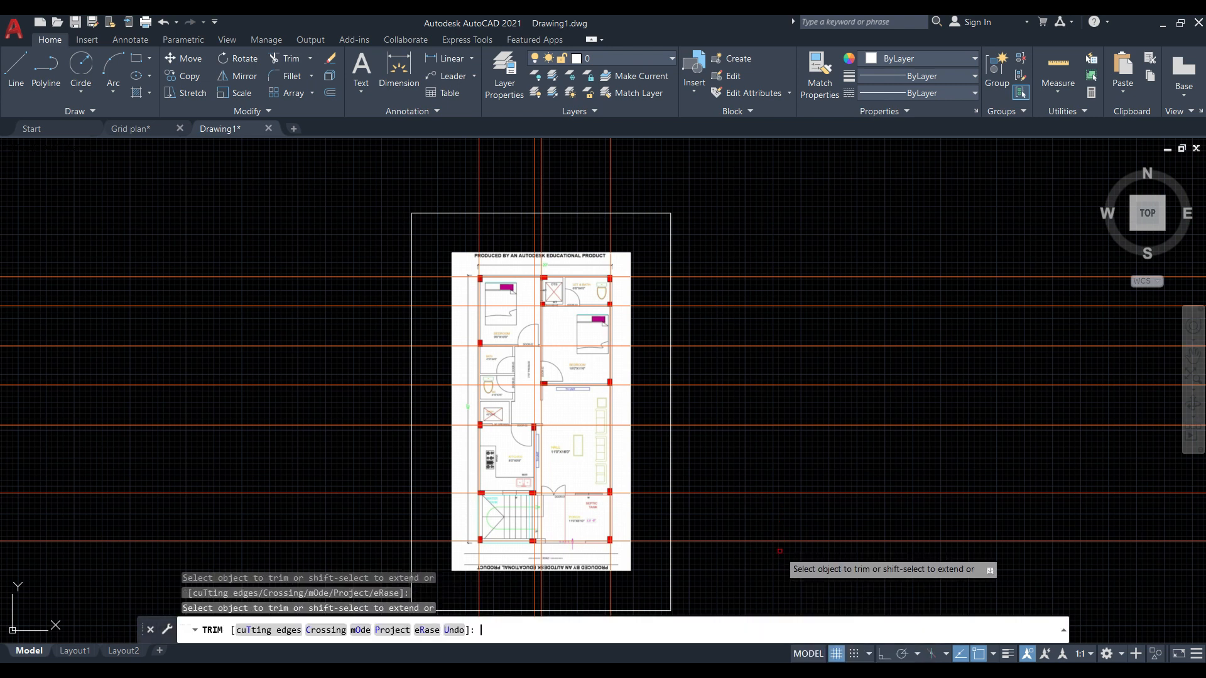
pyautogui.click(780, 551)
pyautogui.click(670, 183)
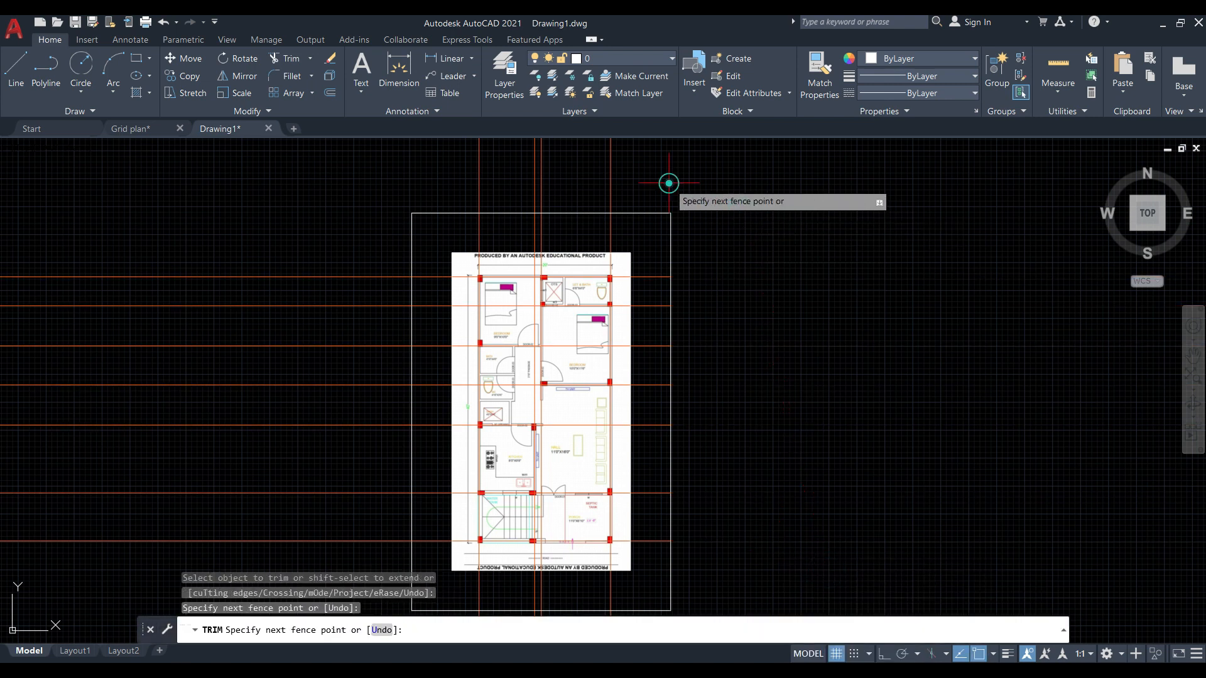
pyautogui.click(302, 228)
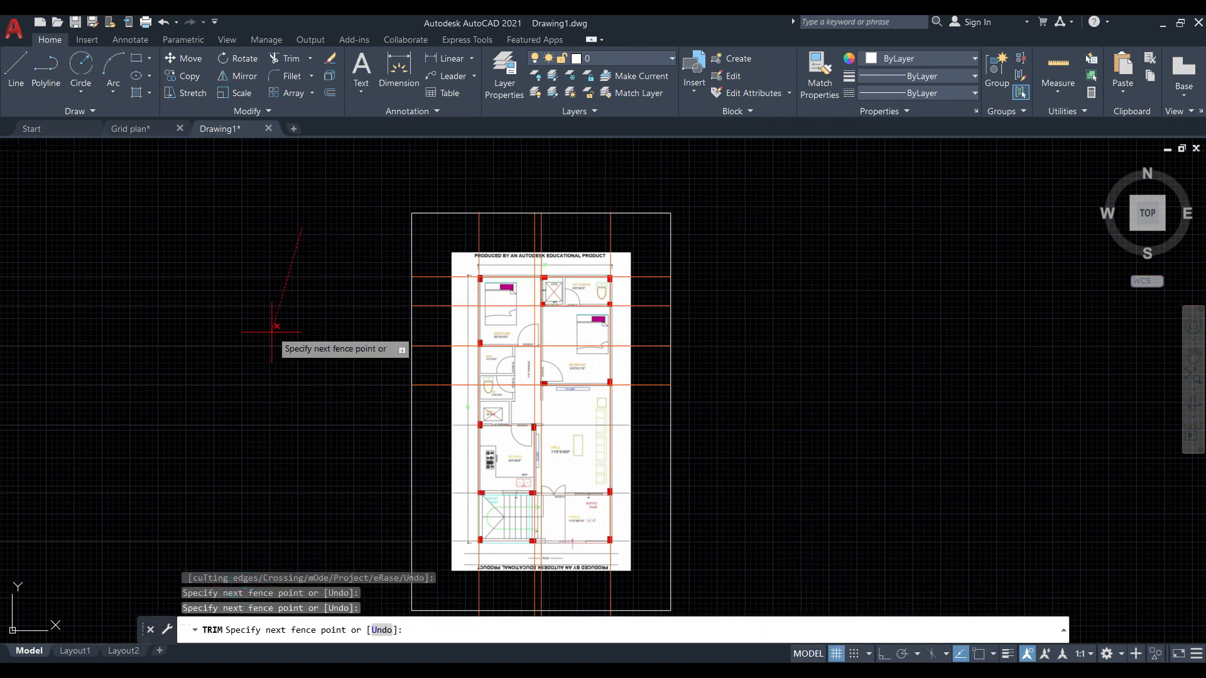
pyautogui.scroll(-2, 273, 346)
pyautogui.click(271, 498)
pyautogui.click(576, 594)
pyautogui.click(352, 542)
pyautogui.press('Escape')
pyautogui.scroll(2, 347, 372)
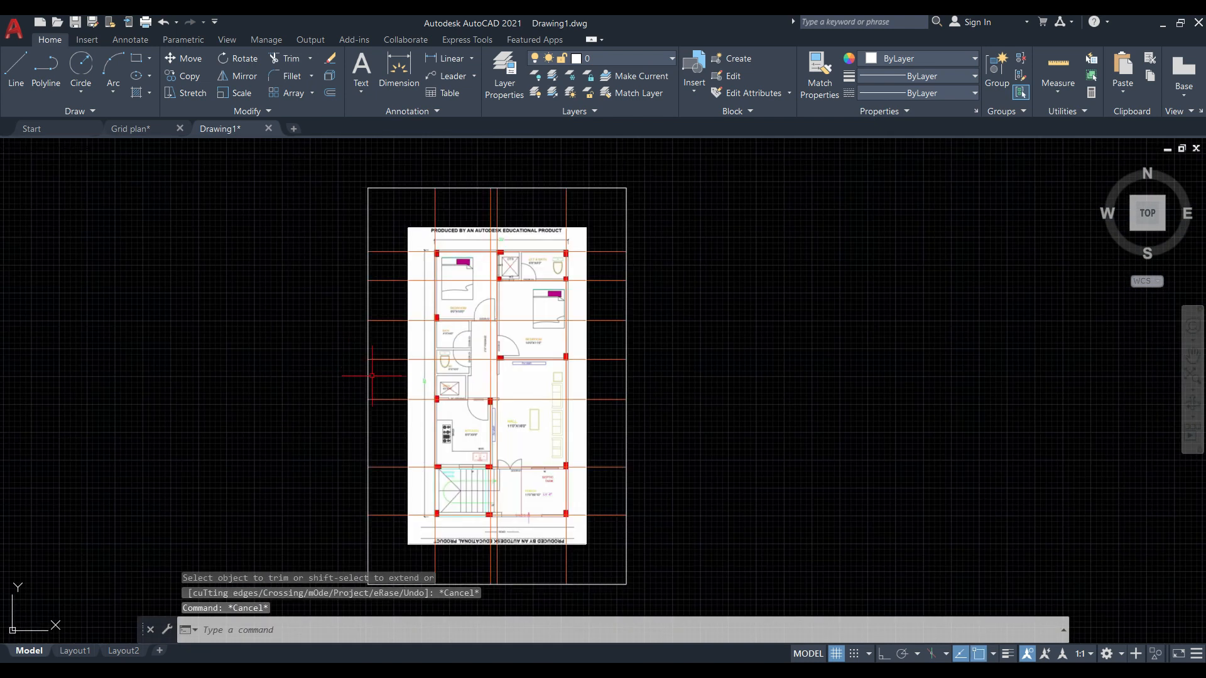
# Erase the outer offset rectangle, keeping the trimmed grid lines.
pyautogui.click(369, 373)
pyautogui.press('Delete')
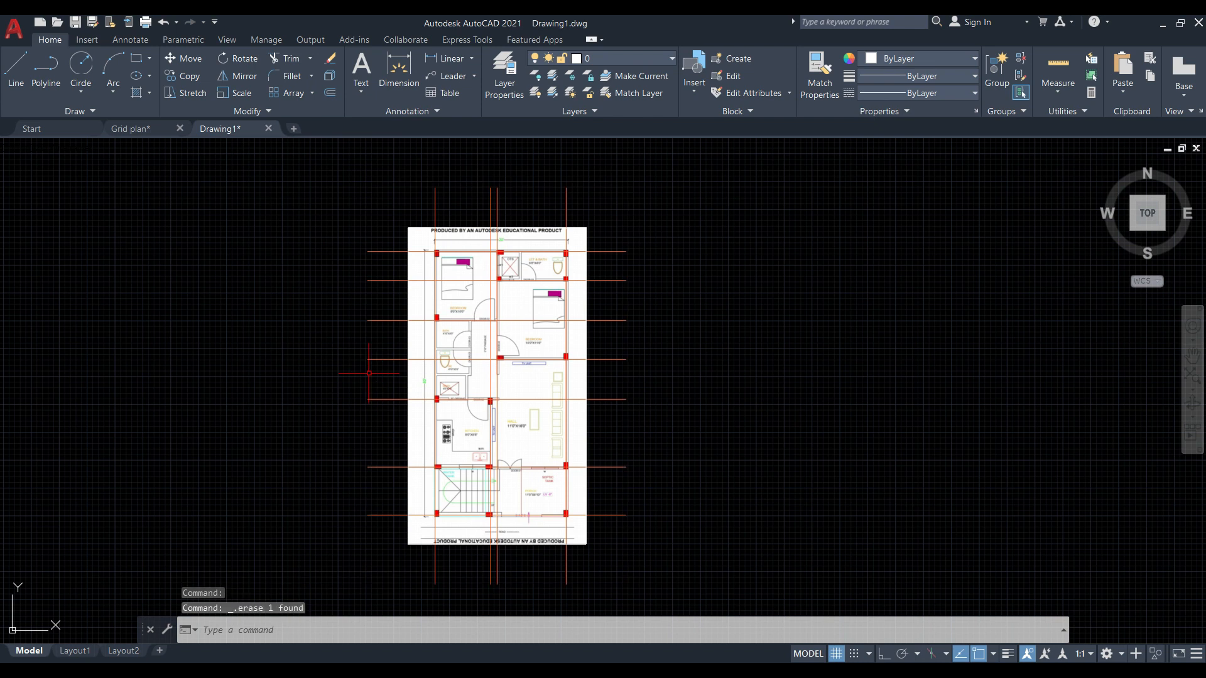
pyautogui.press('Escape')
pyautogui.press('Escape')
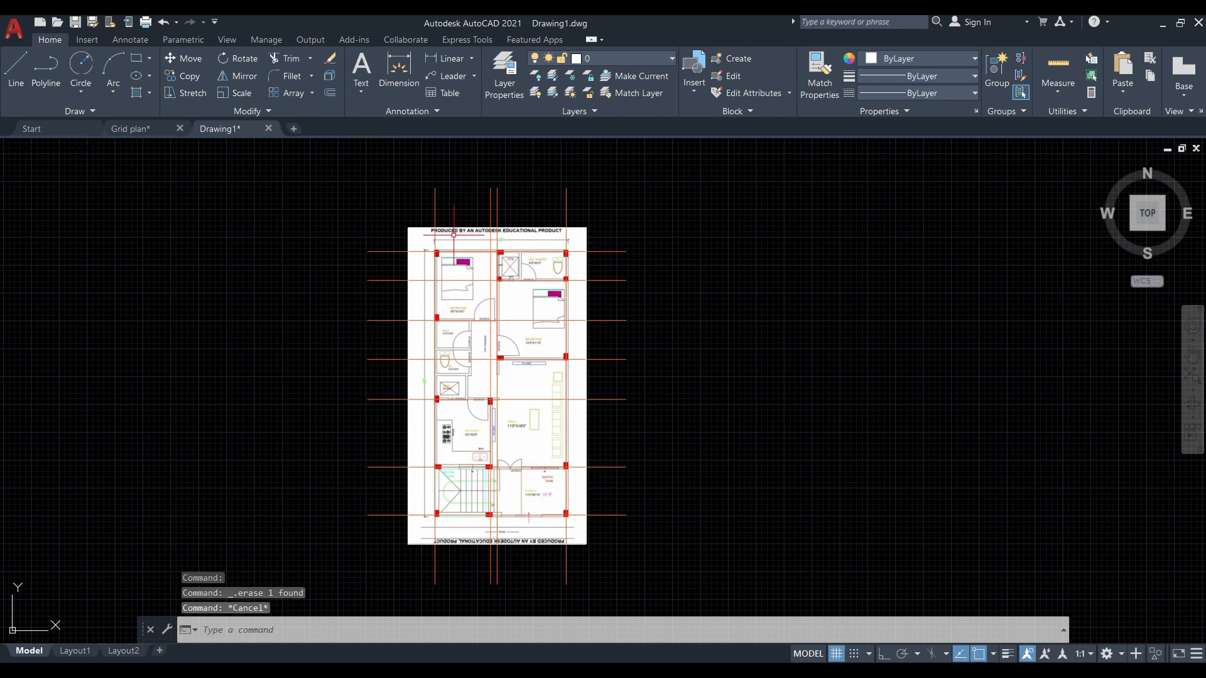
pyautogui.click(426, 218)
pyautogui.click(418, 229)
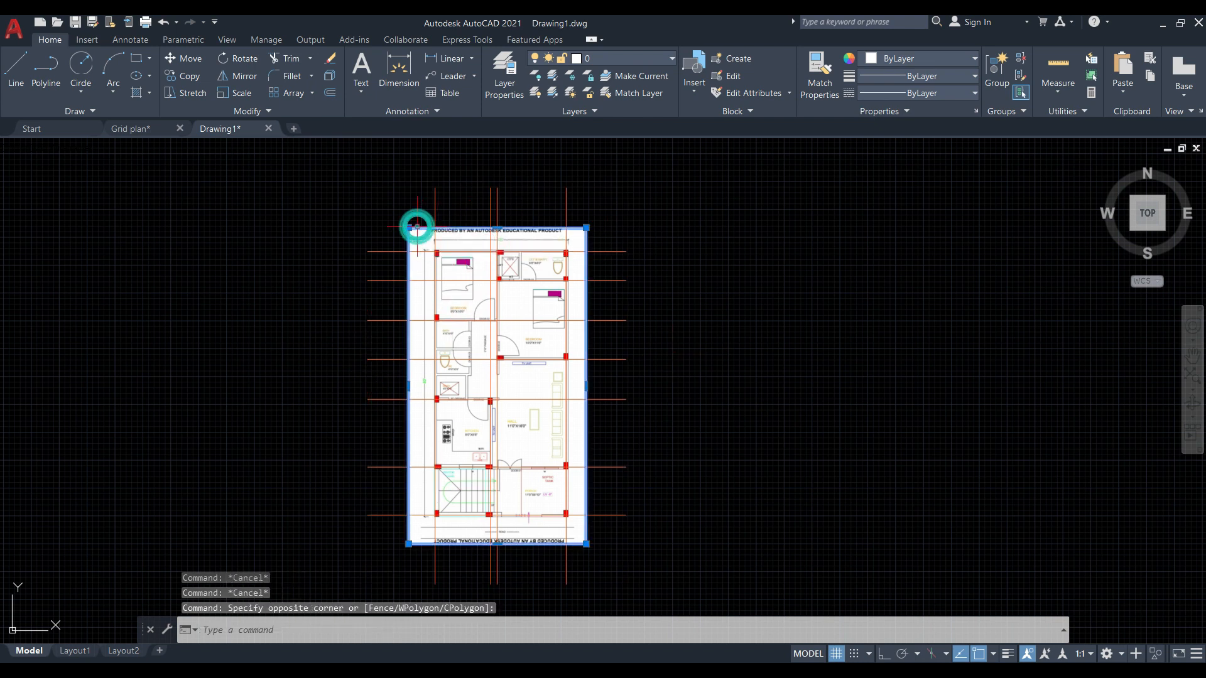
pyautogui.press('Escape')
pyautogui.press('Escape')
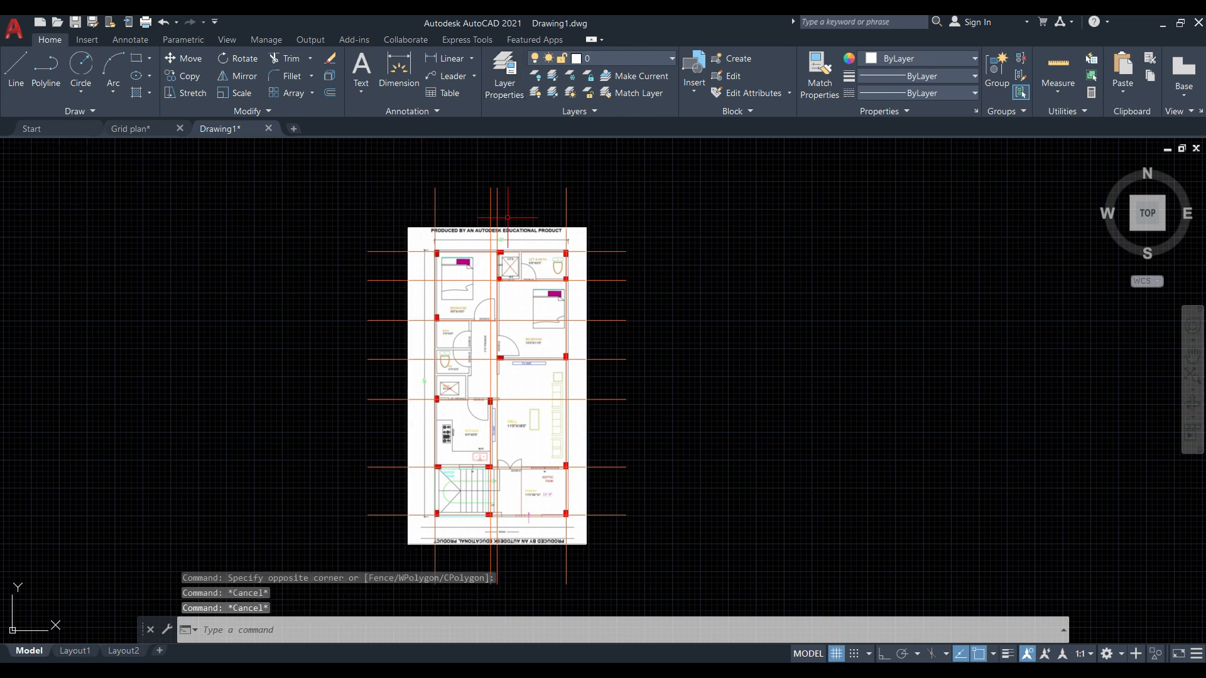
pyautogui.scroll(4, 591, 224)
pyautogui.click(801, 280)
pyautogui.click(555, 218)
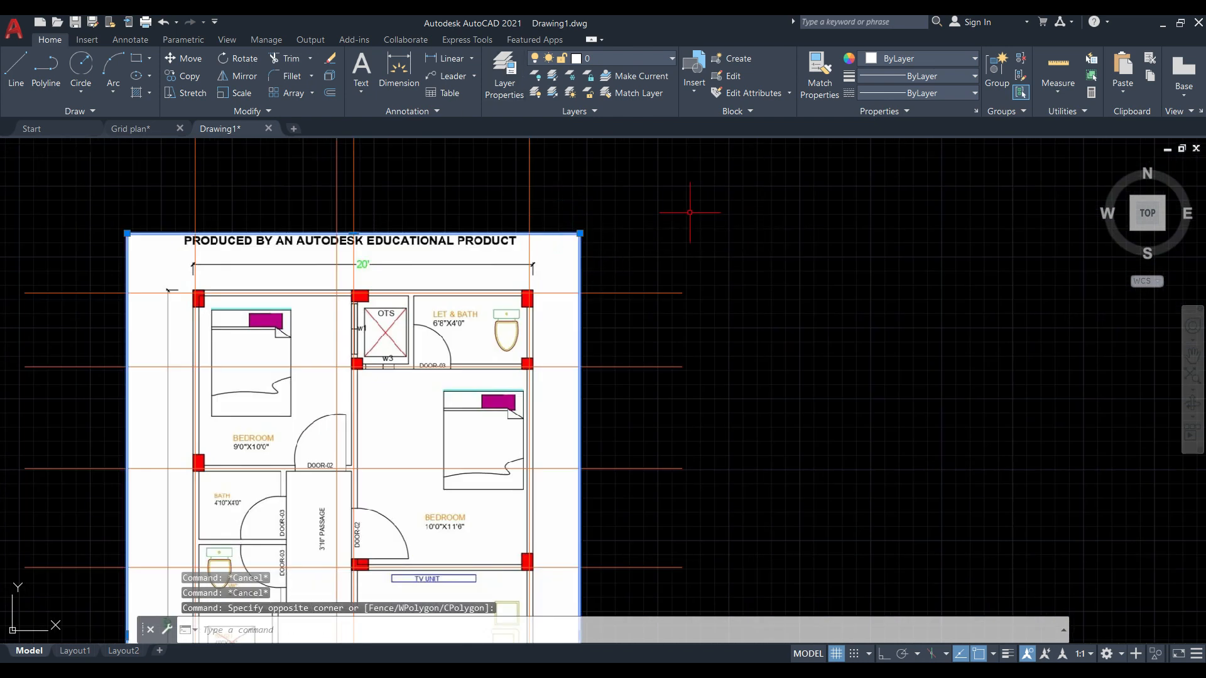
pyautogui.press('Escape')
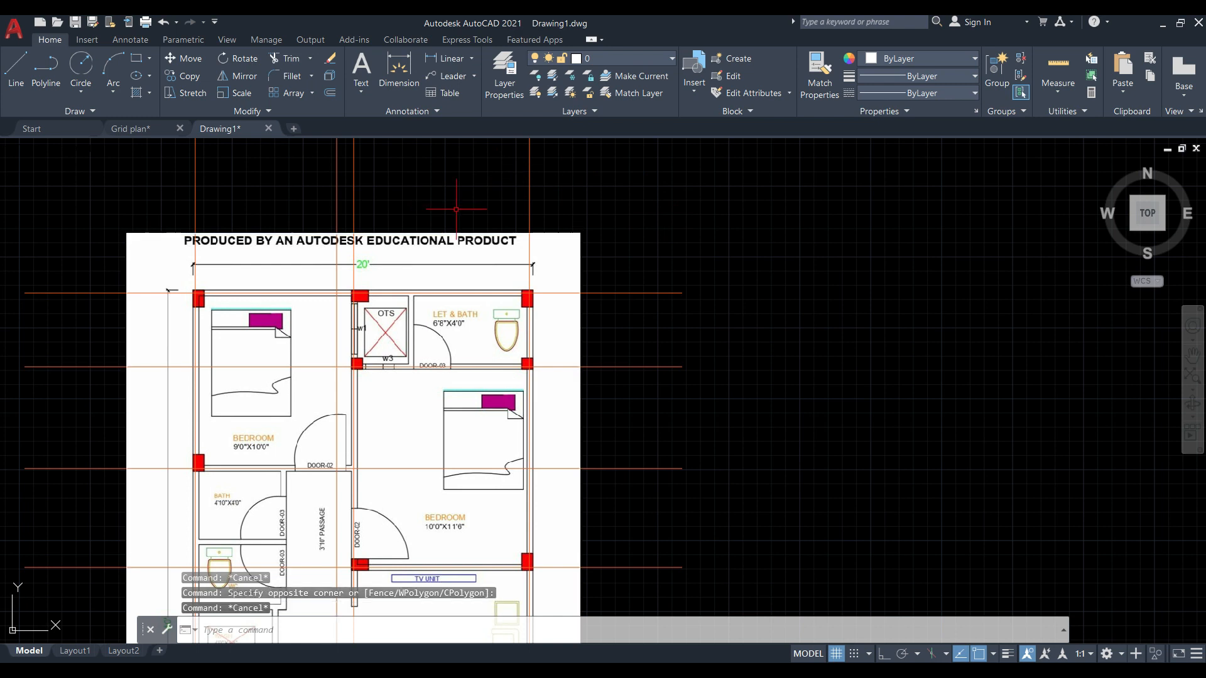
# Erase the rectangle drawn over the floor plan image's border.
pyautogui.click(562, 233)
pyautogui.press('Delete')
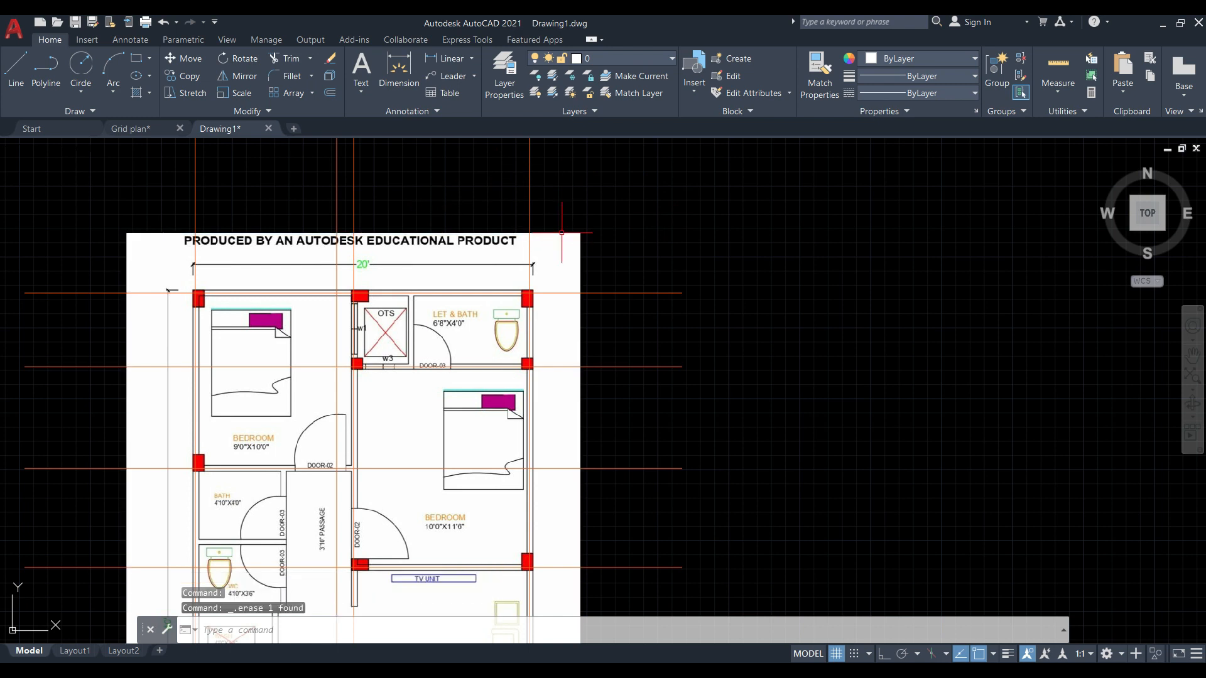
pyautogui.click(576, 244)
pyautogui.press('Escape')
# Set the floor plan image's fade to 21.
pyautogui.click(577, 248)
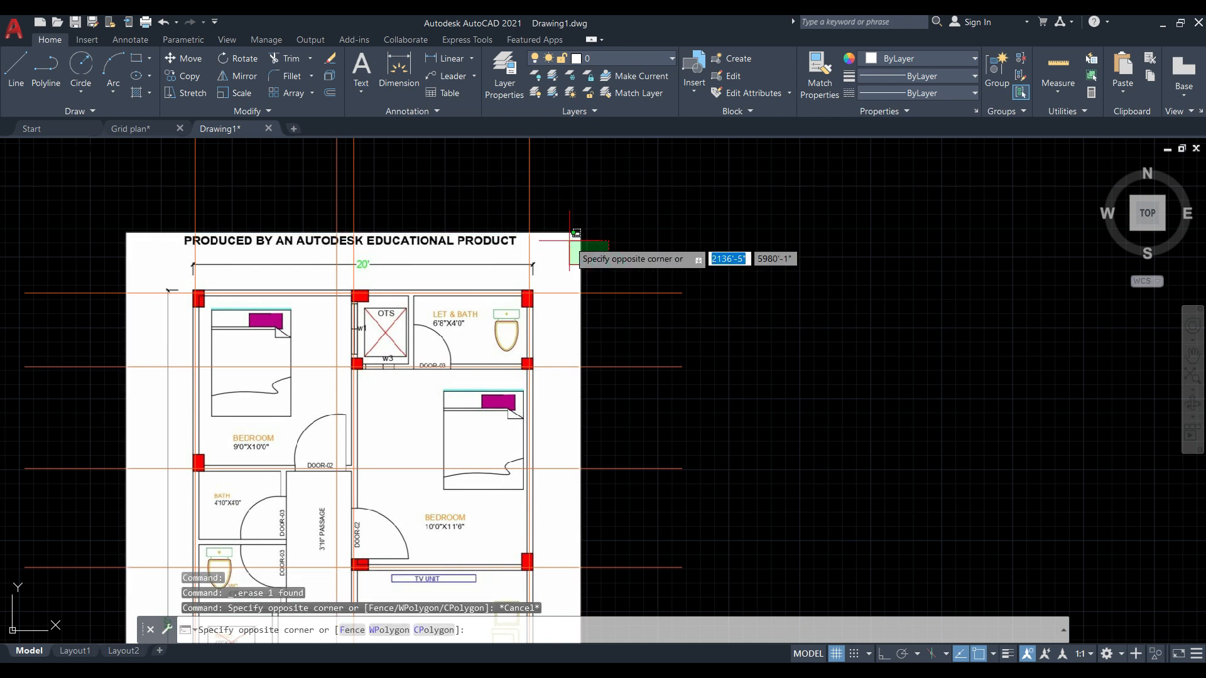
pyautogui.click(569, 241)
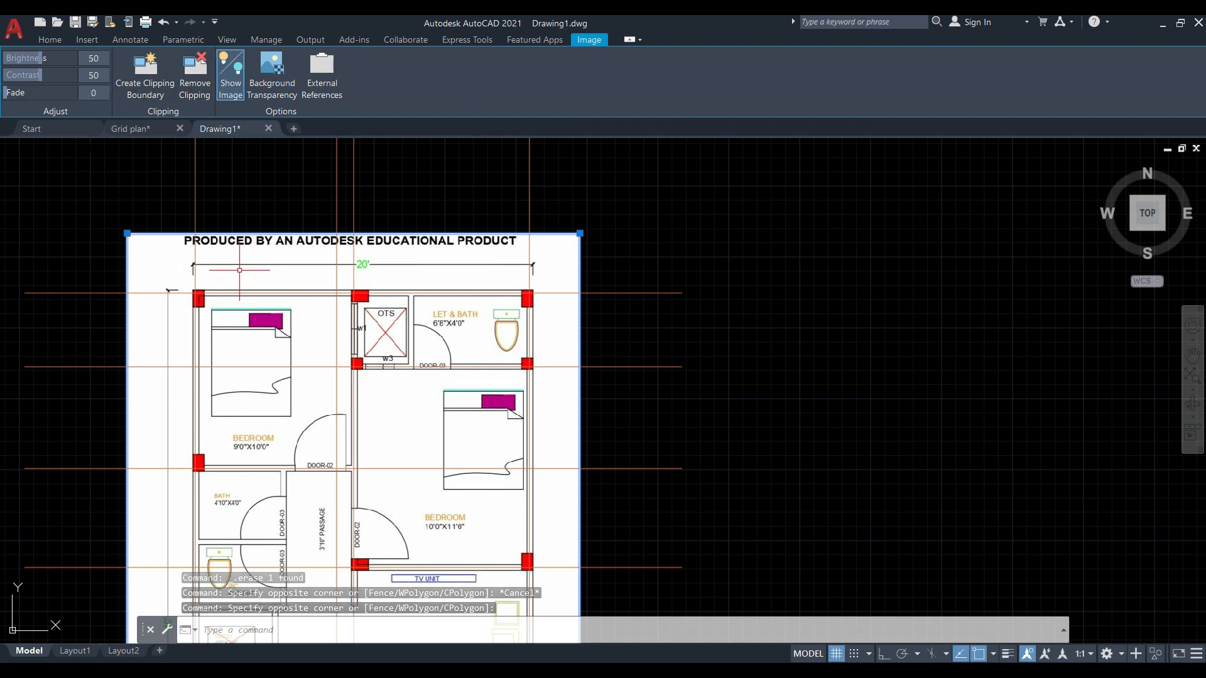
pyautogui.click(30, 95)
pyautogui.moveTo(30, 95); pyautogui.dragTo(46, 93)
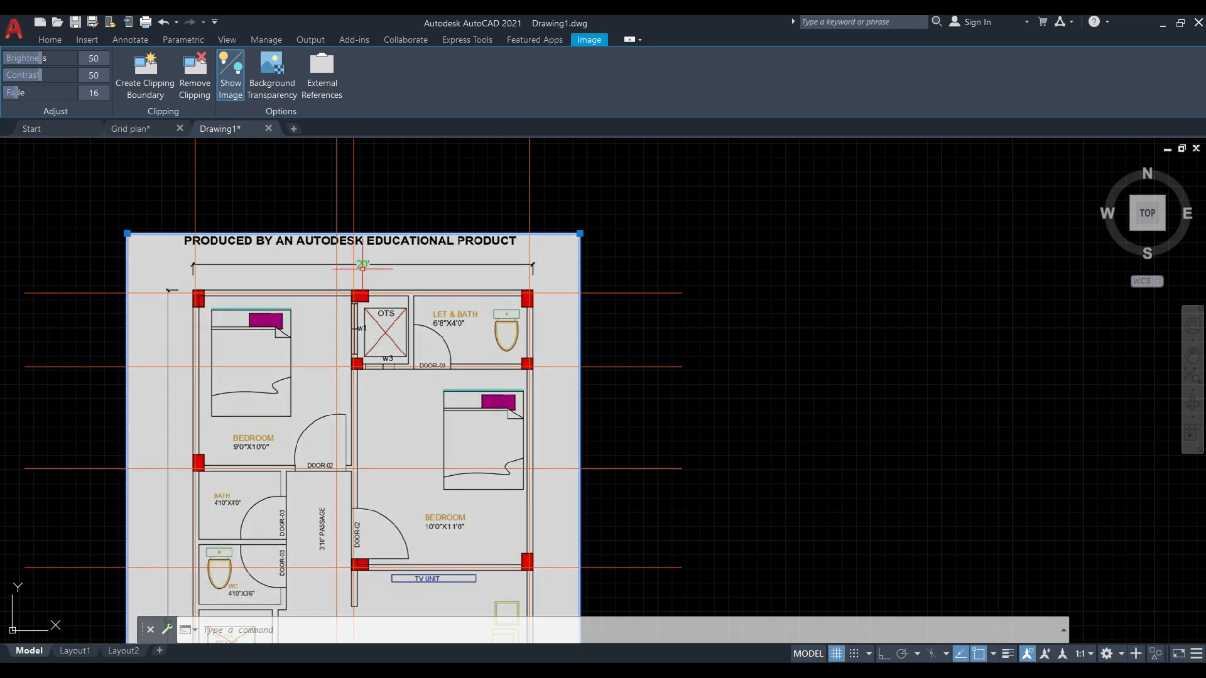
pyautogui.scroll(-2, 736, 300)
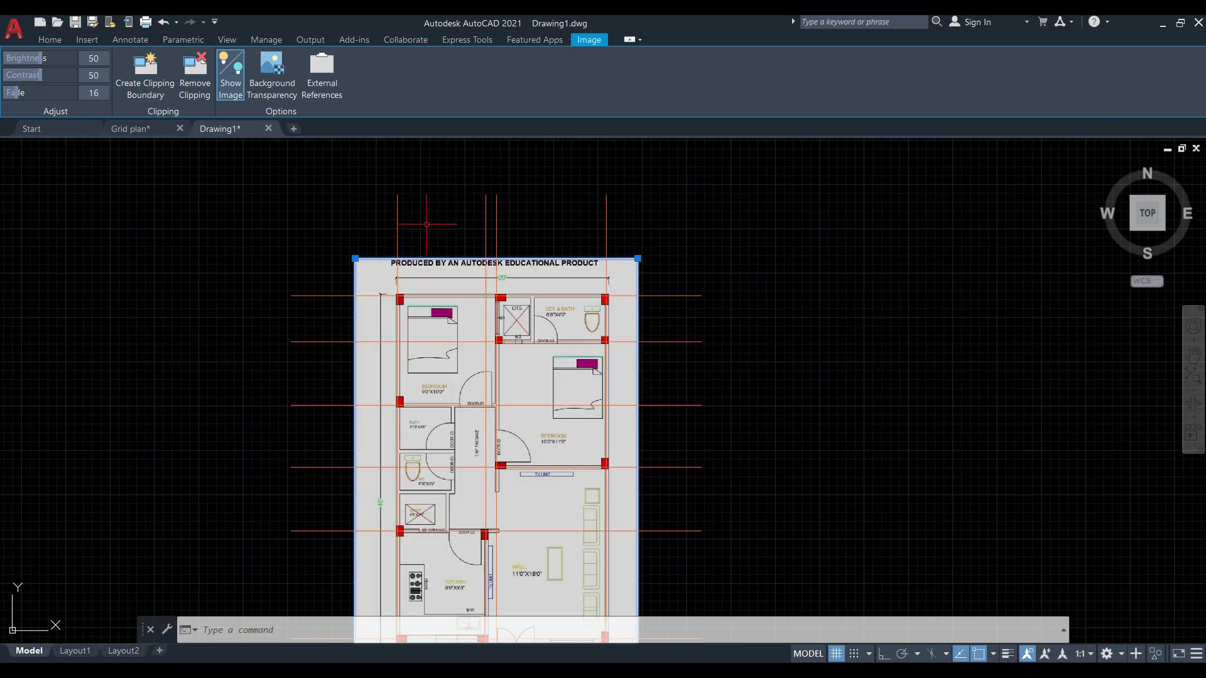
pyautogui.scroll(-2, 427, 224)
pyautogui.scroll(2, 460, 339)
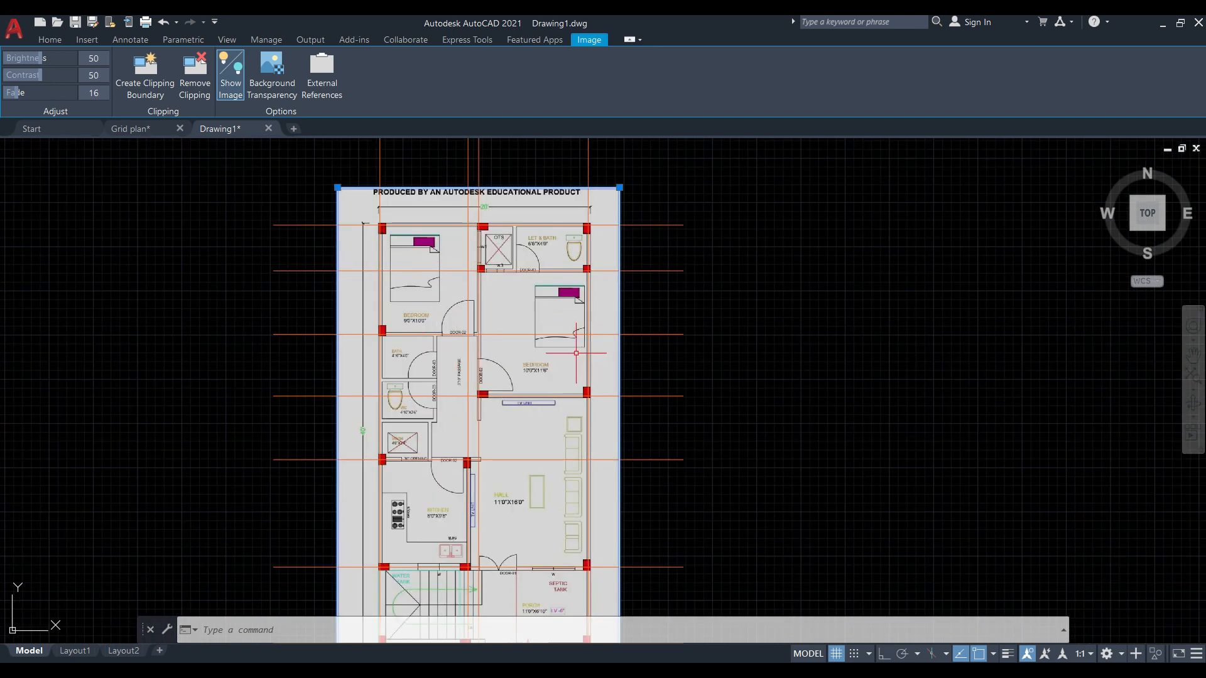
pyautogui.moveTo(15, 93); pyautogui.dragTo(15, 94)
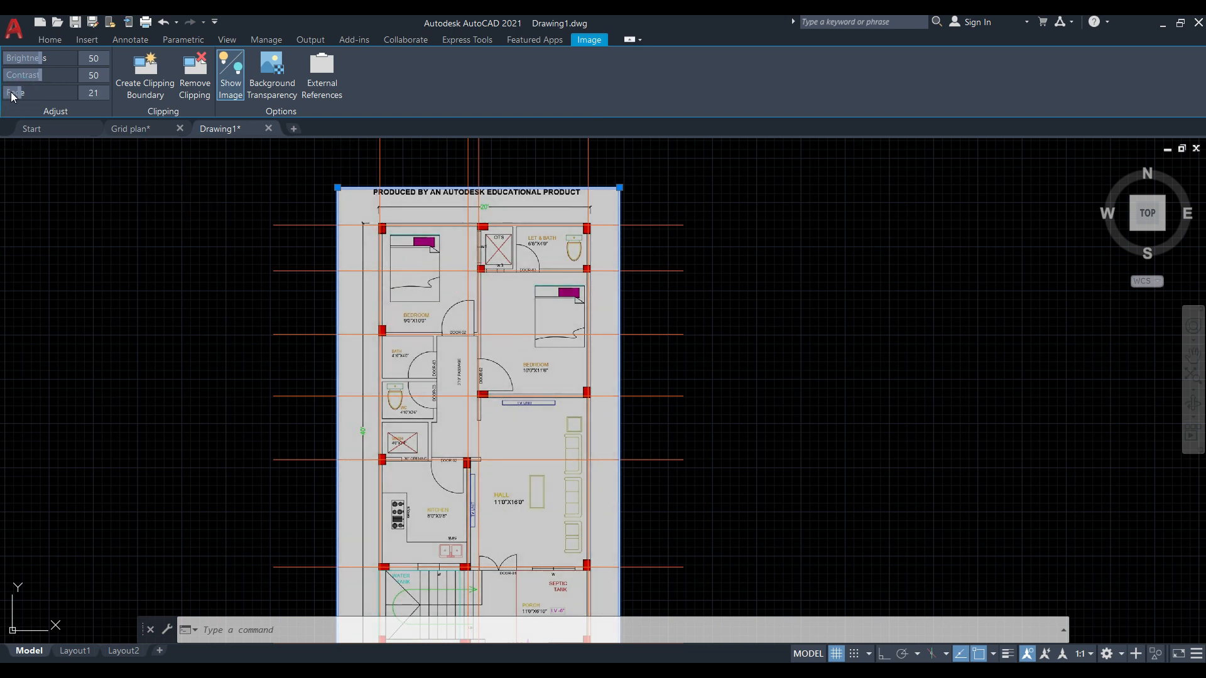
pyautogui.press('Escape')
pyautogui.press('Escape')
pyautogui.press('Escape')
# Clip the floor plan image with a rectangular boundary from its top-left to its bottom-right corner.
pyautogui.click(307, 152)
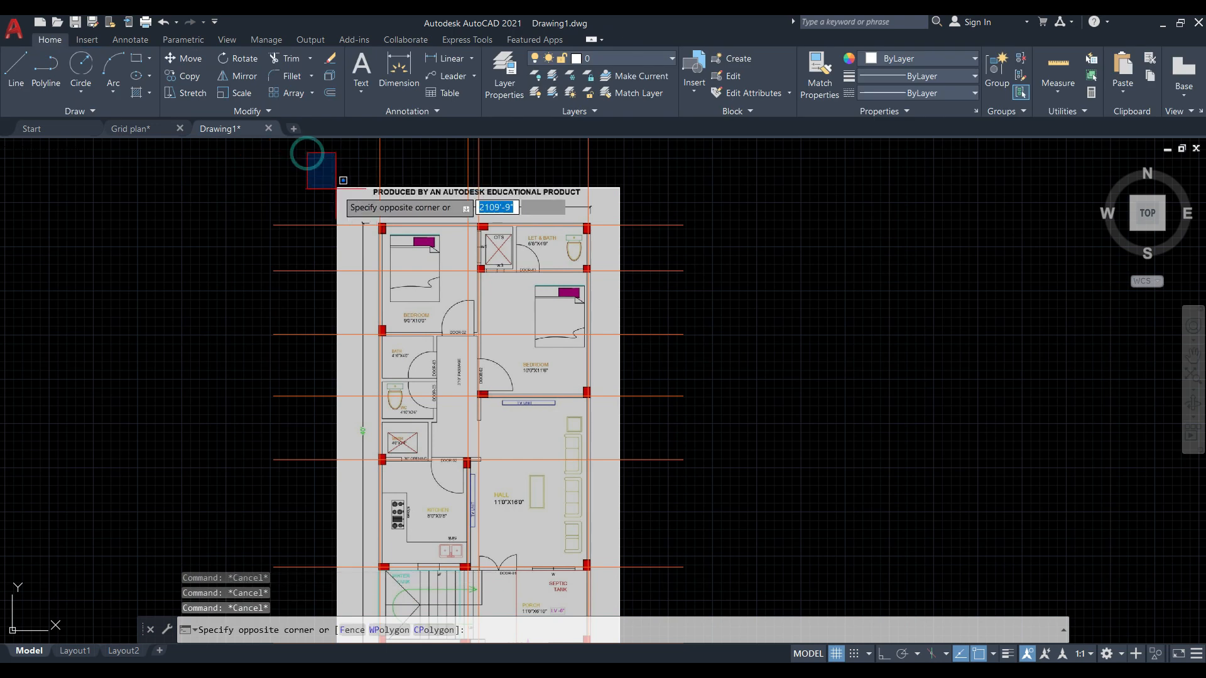
pyautogui.click(594, 186)
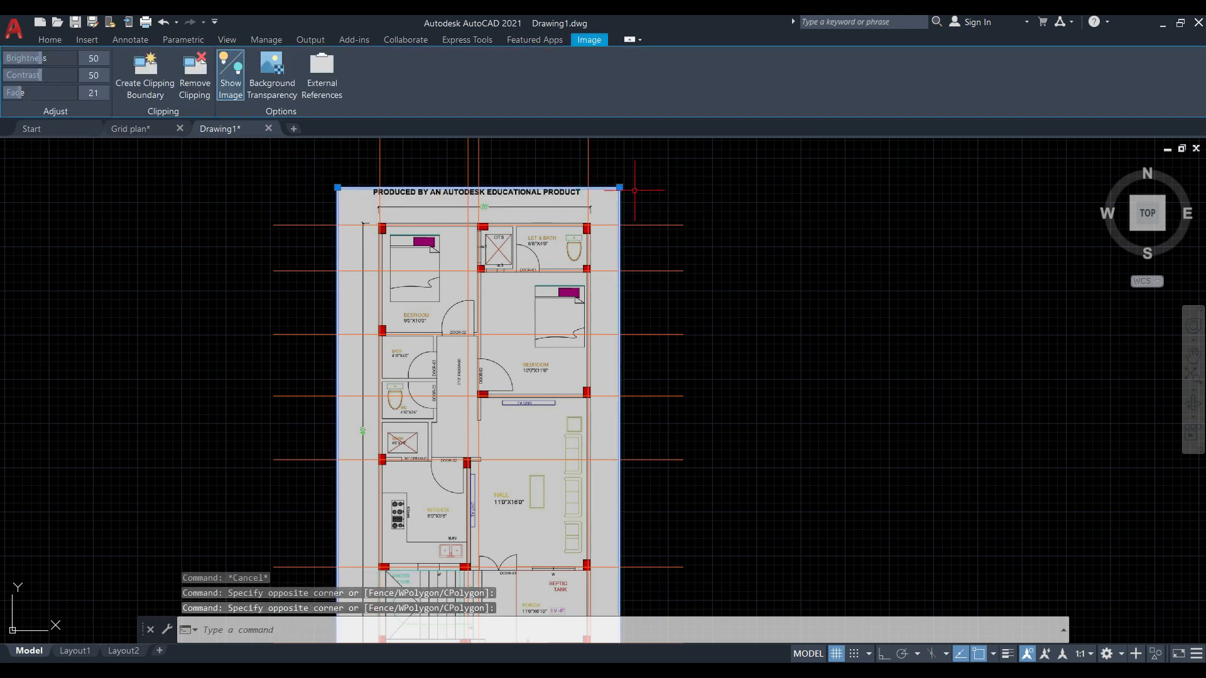
pyautogui.click(145, 88)
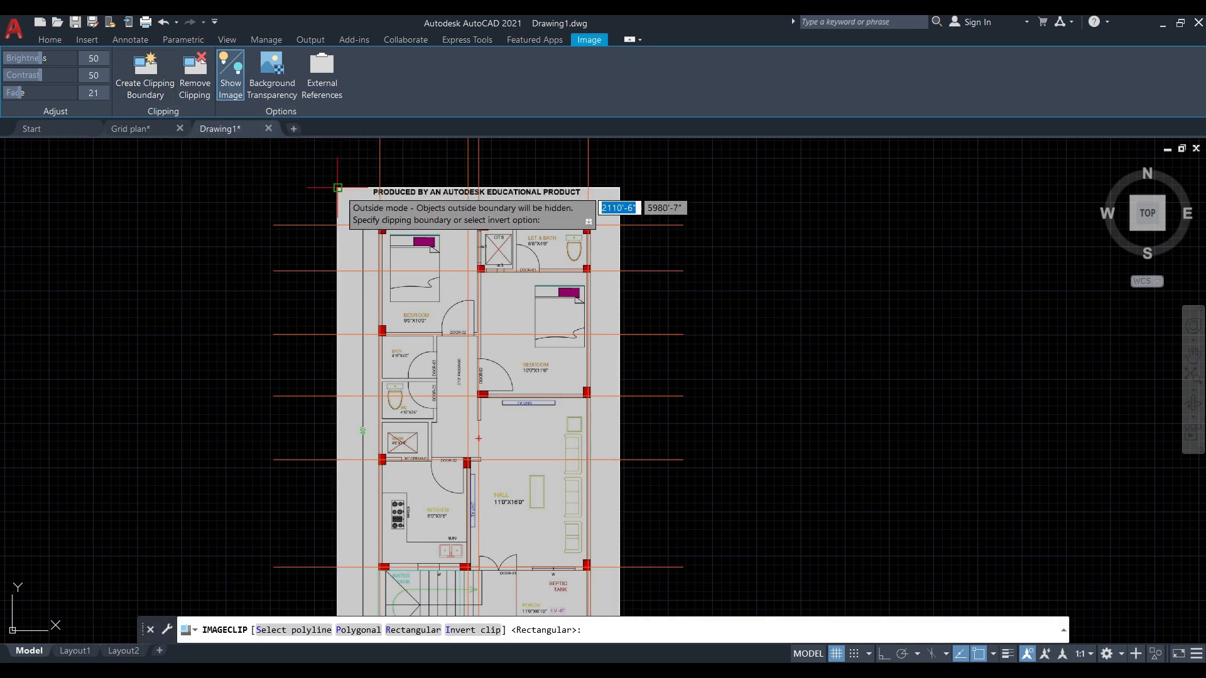
pyautogui.click(338, 188)
pyautogui.scroll(-2, 427, 264)
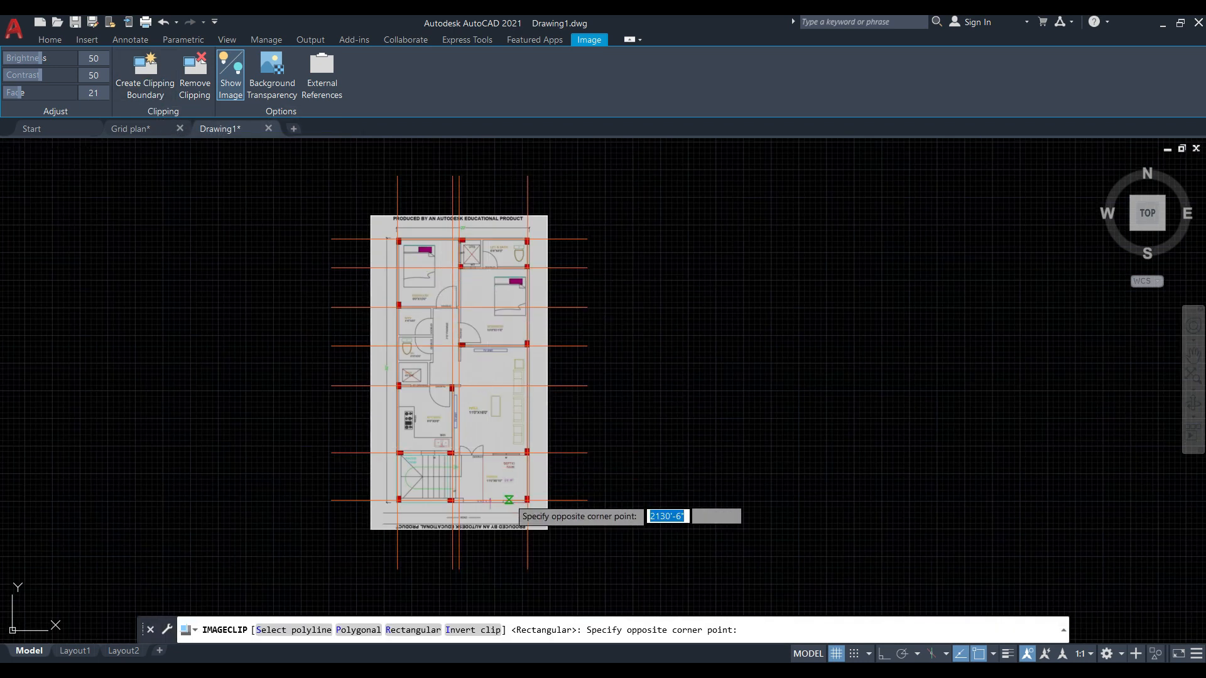
pyautogui.click(549, 533)
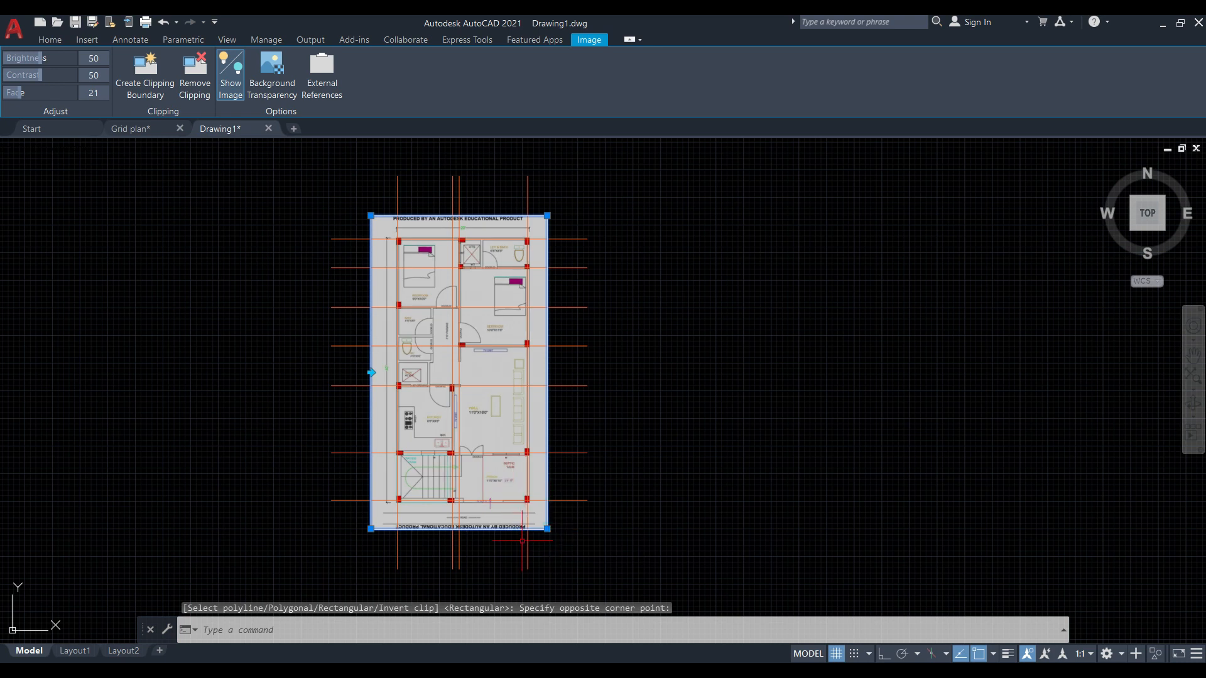
# Stretch the clipping boundary's bottom and top edges inward to crop out the educational product text lines.
pyautogui.scroll(4, 522, 541)
pyautogui.click(580, 509)
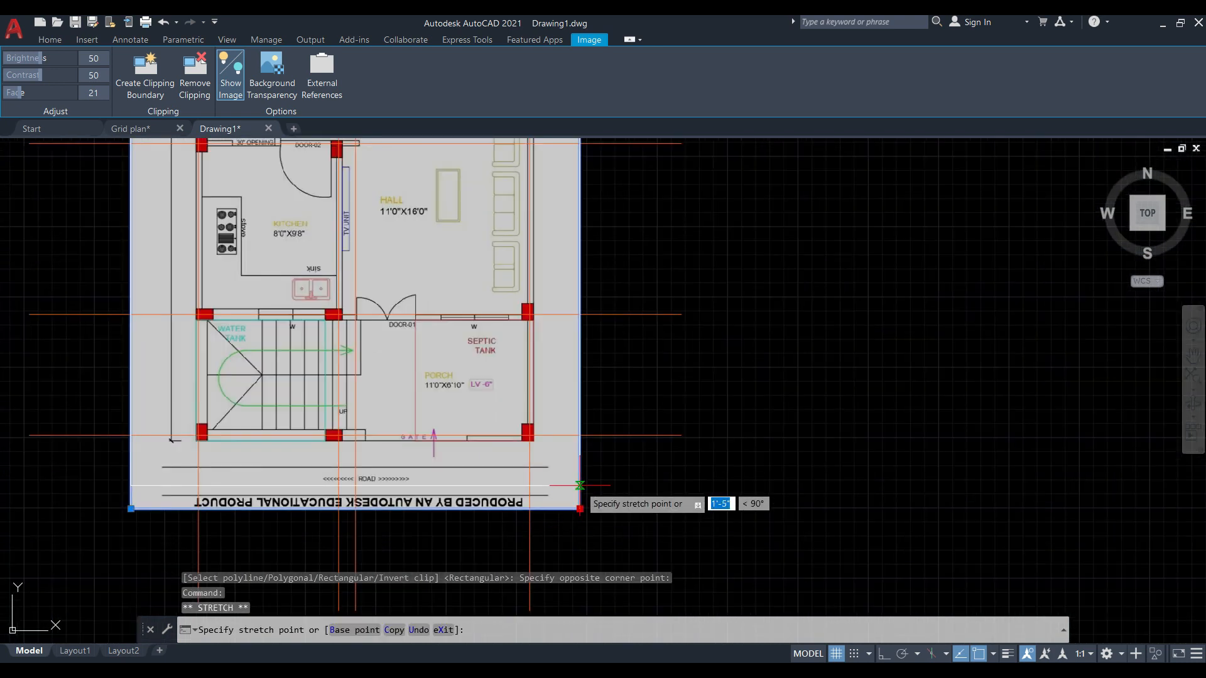
pyautogui.click(580, 486)
pyautogui.scroll(-4, 488, 480)
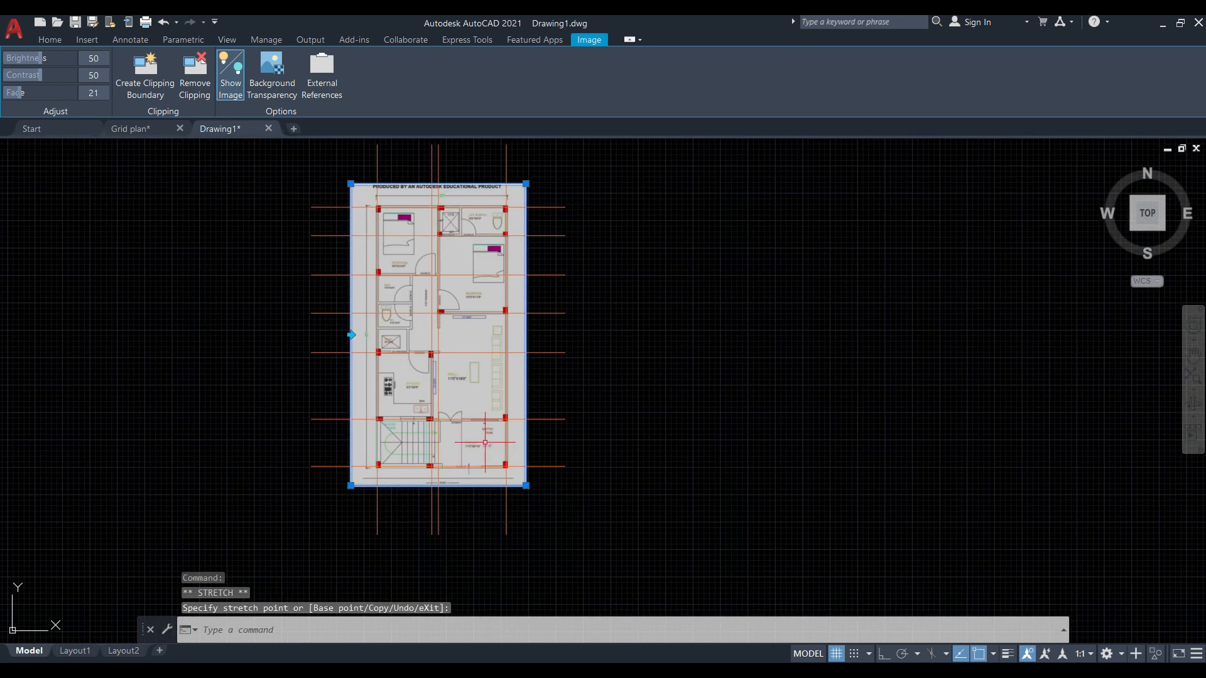
pyautogui.scroll(6, 461, 151)
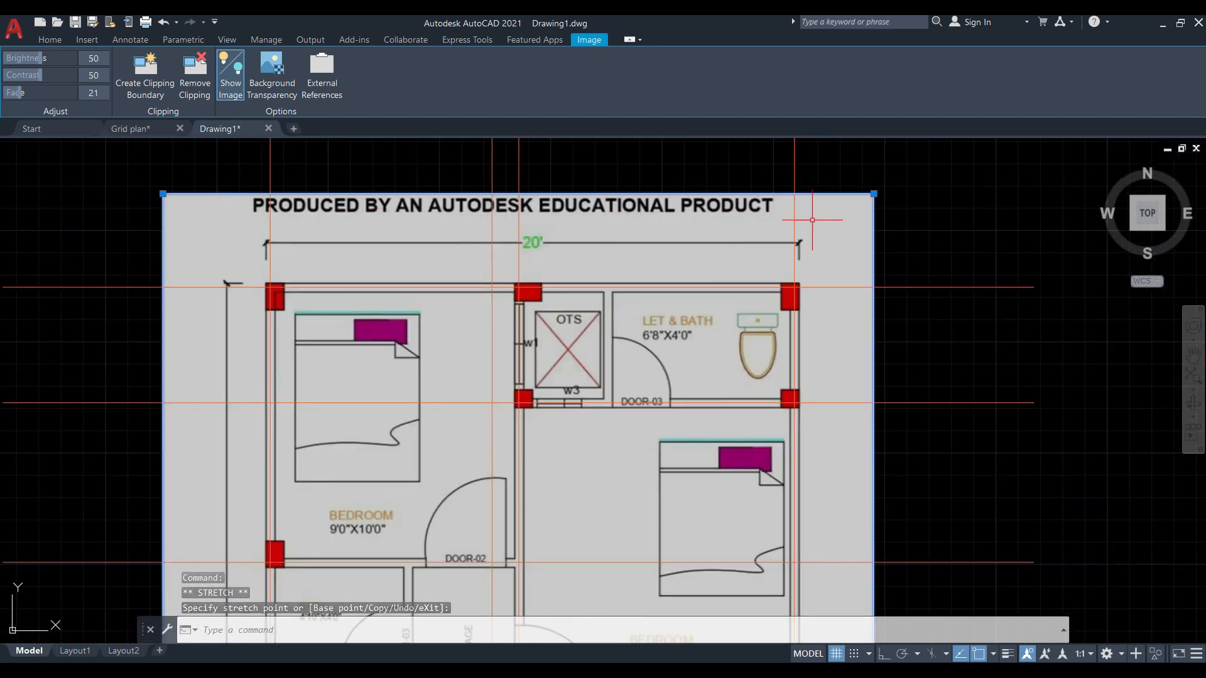
pyautogui.click(874, 226)
pyautogui.scroll(-4, 374, 159)
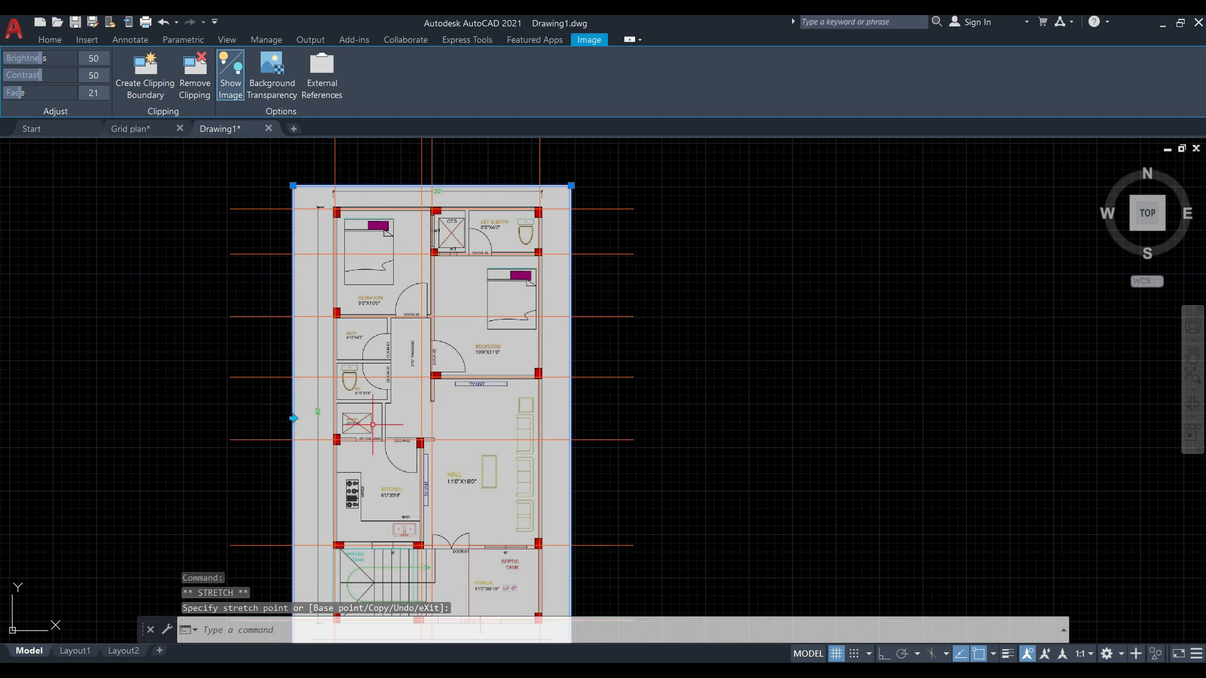
# Remove the clipping boundary from the floor plan image.
pyautogui.click(190, 95)
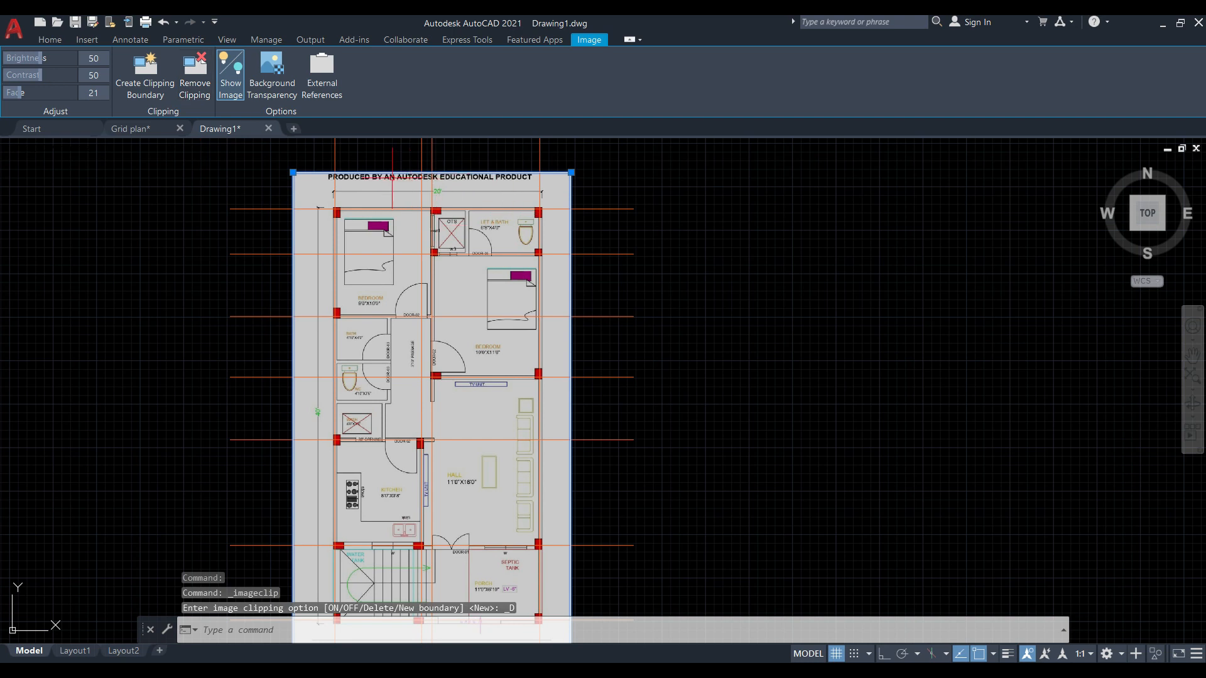
pyautogui.click(293, 172)
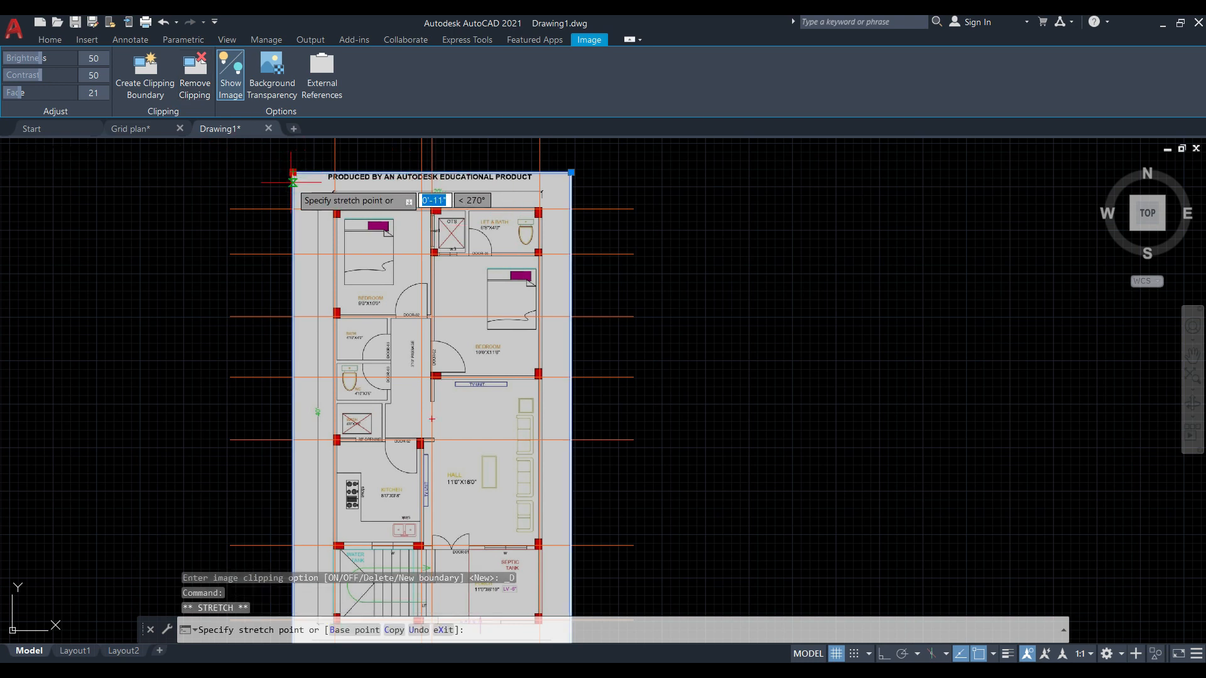
pyautogui.click(292, 173)
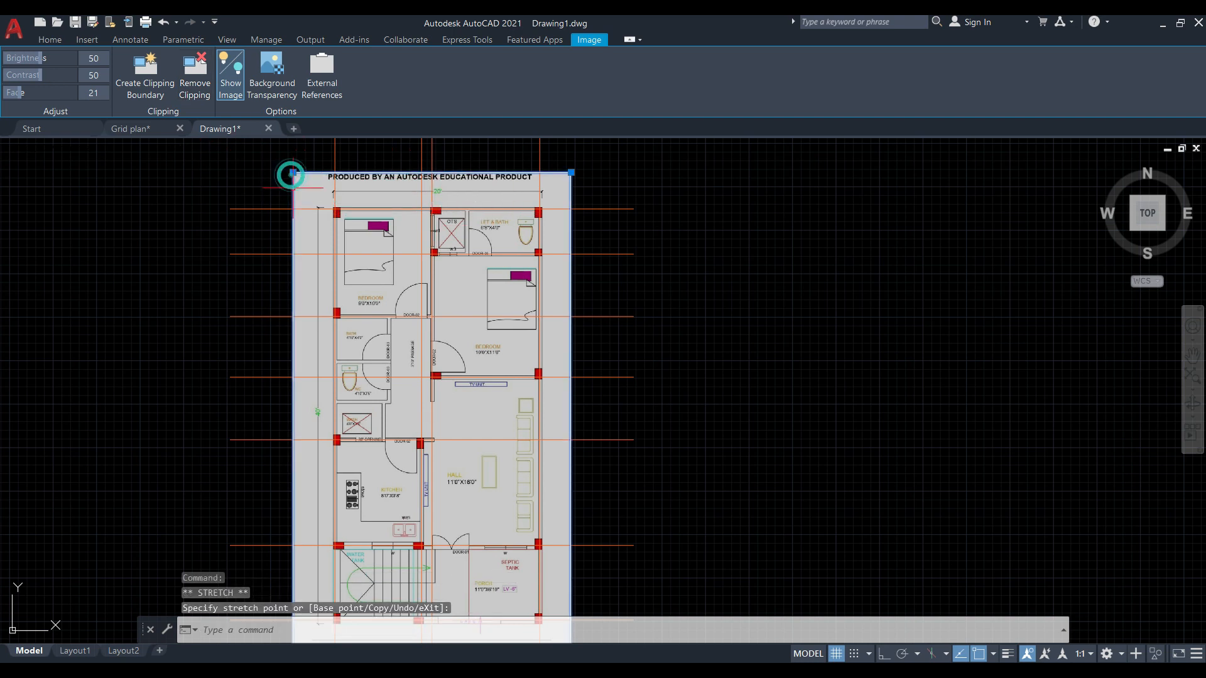
# Create a new rectangular clipping boundary around the full floor plan image, corner to corner.
pyautogui.click(163, 84)
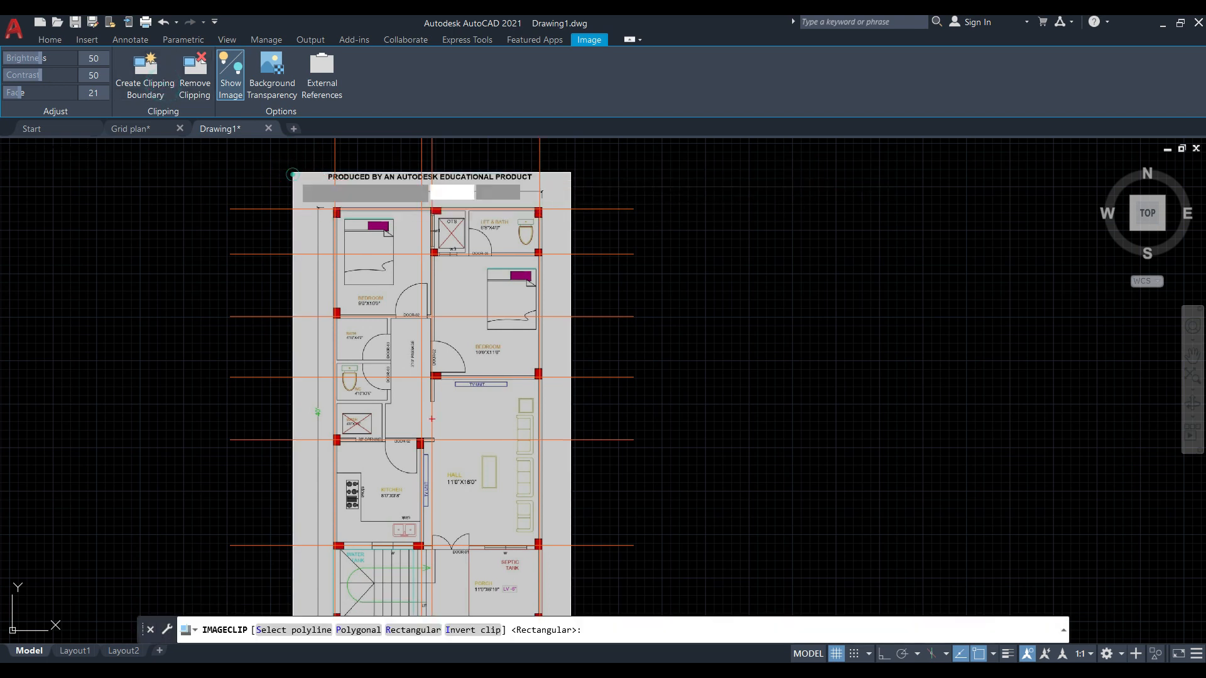
pyautogui.click(293, 174)
pyautogui.scroll(-4, 342, 251)
pyautogui.scroll(4, 434, 411)
pyautogui.click(457, 424)
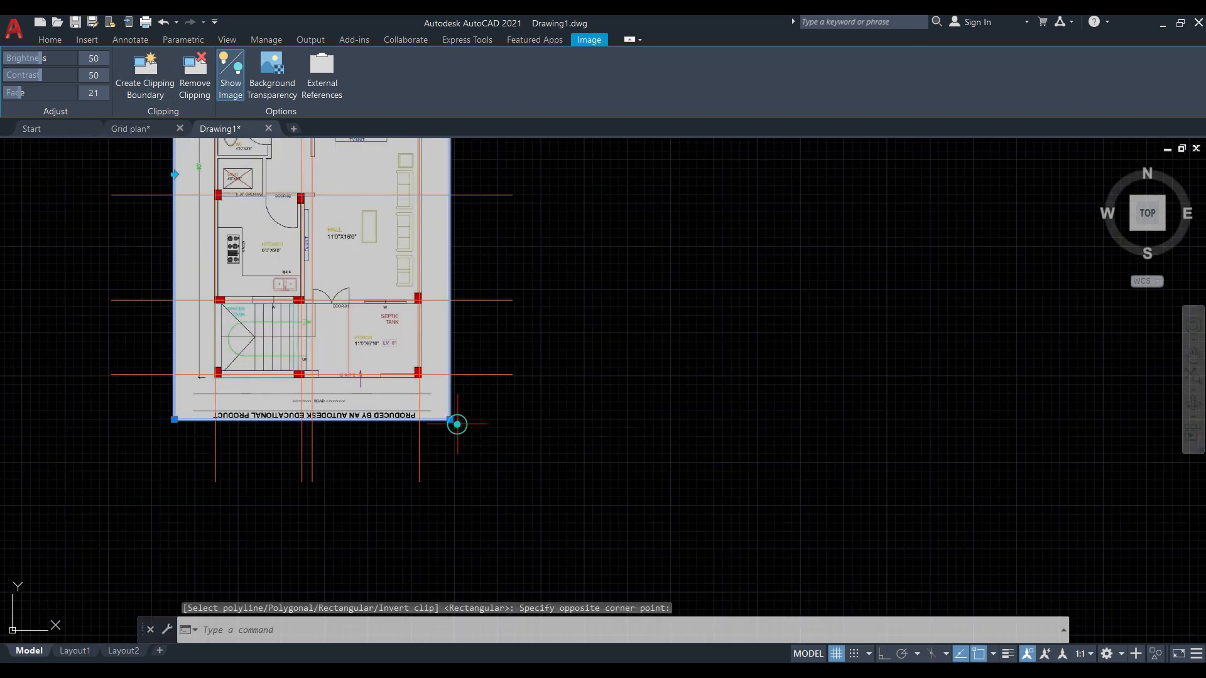
# Stretch the new clipping boundary's bottom and top corners inward to hide the educational product text.
pyautogui.scroll(4, 453, 396)
pyautogui.click(453, 391)
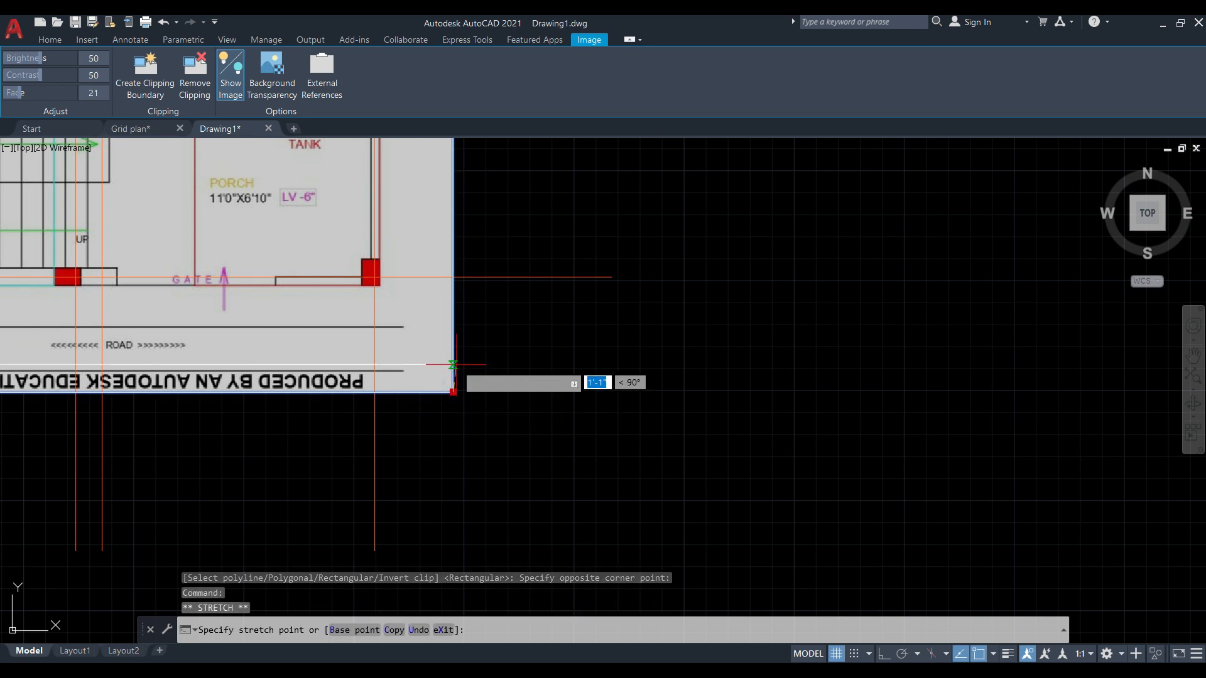
pyautogui.click(453, 364)
pyautogui.scroll(-5, 500, 490)
pyautogui.scroll(4, 512, 191)
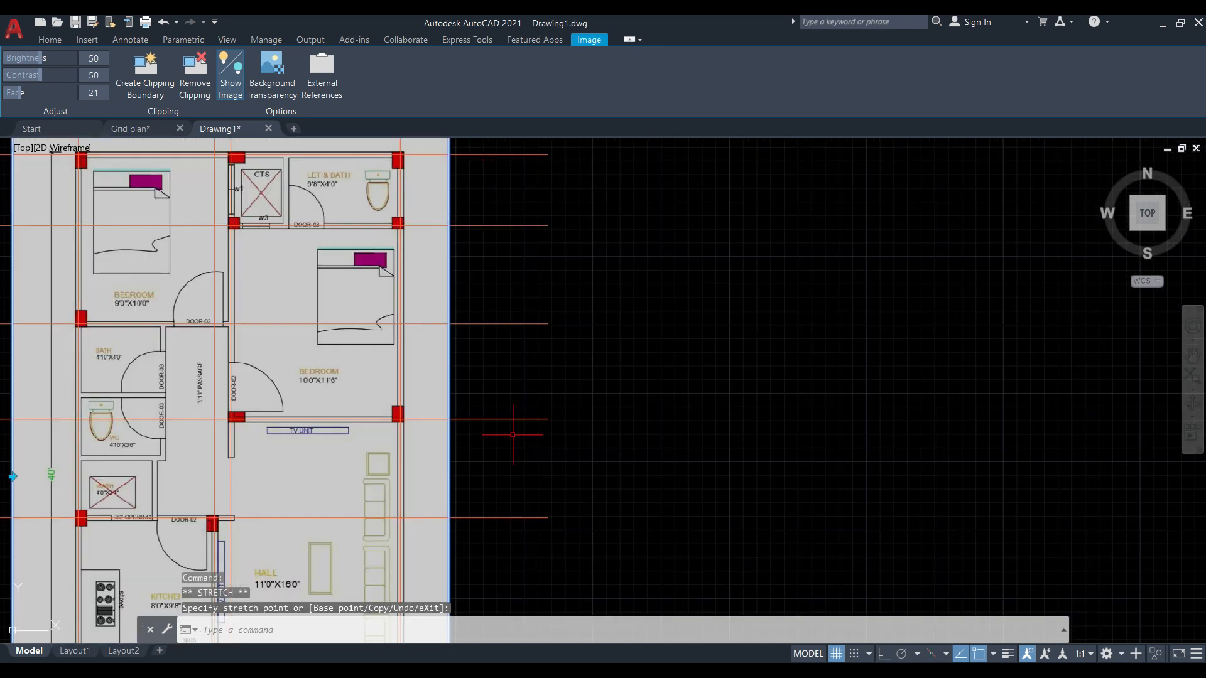
pyautogui.scroll(-2, 417, 262)
pyautogui.scroll(2, 417, 261)
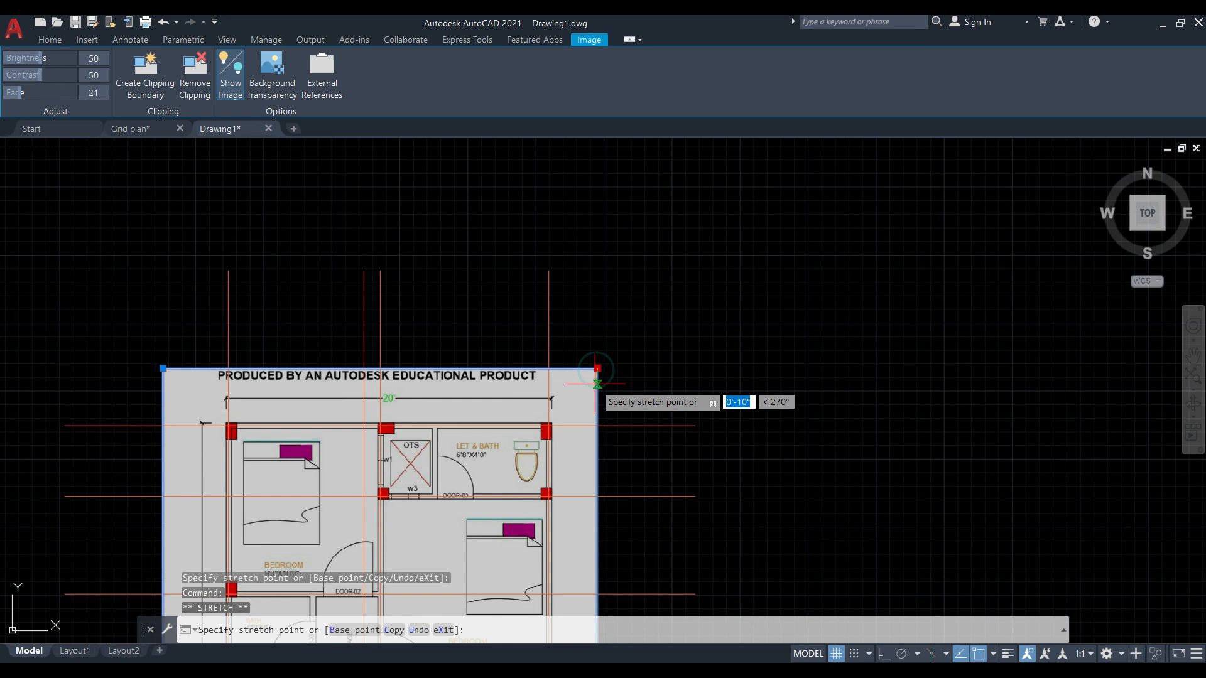
pyautogui.scroll(-4, 634, 316)
pyautogui.press('Escape')
pyautogui.press('Escape')
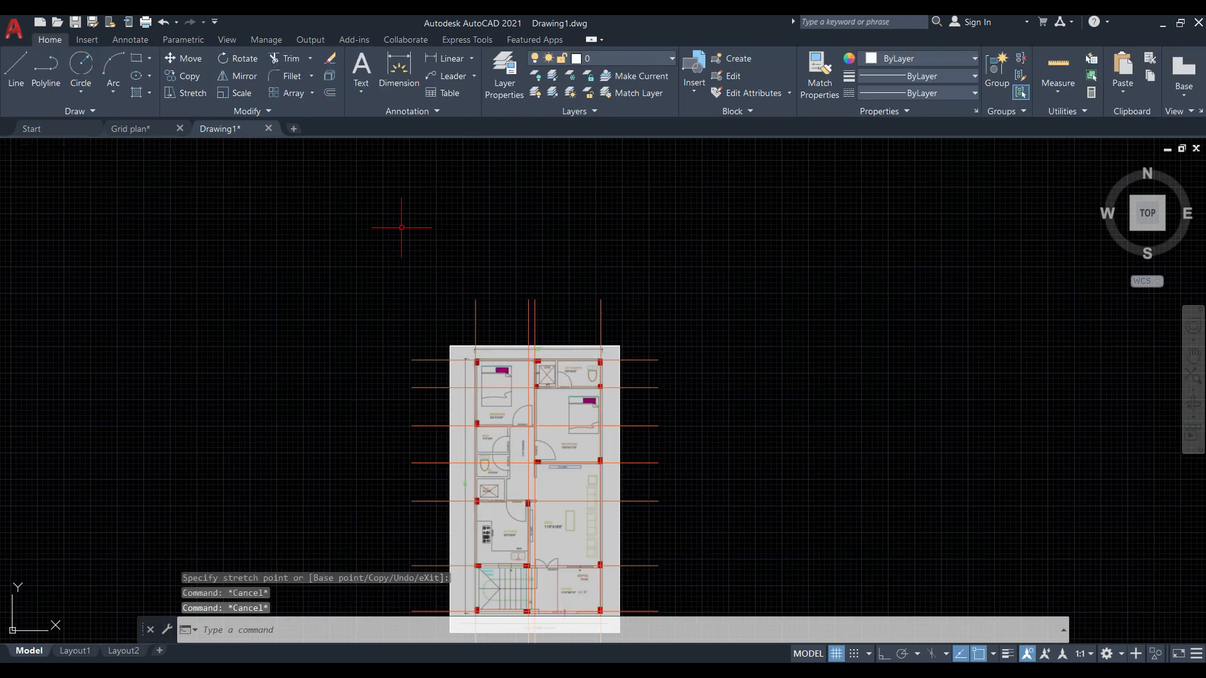
# Undo the cropping of the floor plan image's top and bottom edges.
pyautogui.scroll(-2, 327, 300)
pyautogui.hotkey('ctrl', 'z')
pyautogui.hotkey('ctrl', 'z')
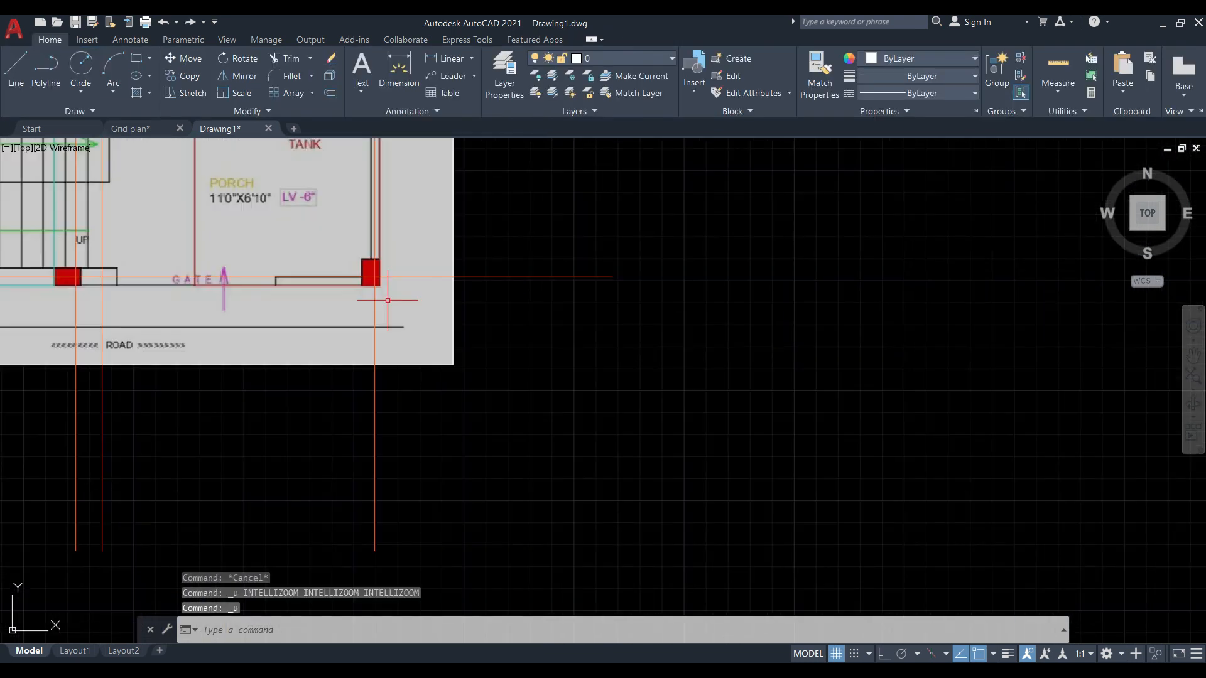
pyautogui.hotkey('ctrl', 'z')
pyautogui.hotkey('ctrl', 'z')
pyautogui.hotkey('ctrl', 'z')
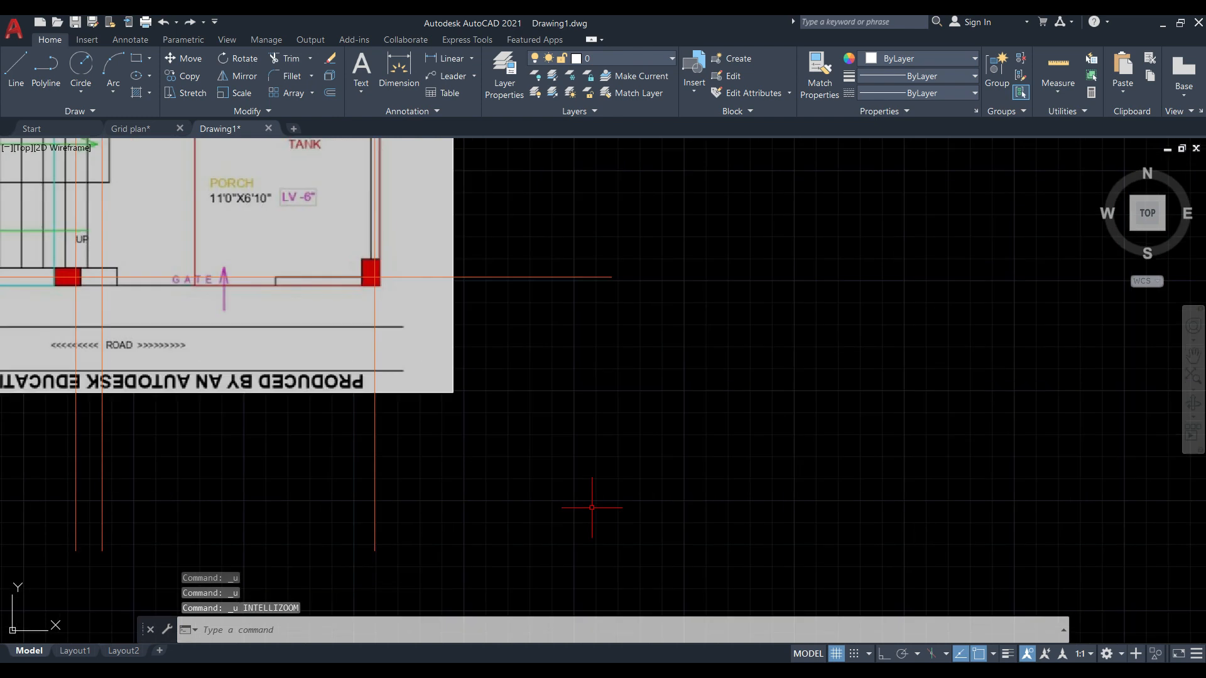
# Draw a circle with a 1' radius centred on the upper end of the leftmost vertical grid line.
pyautogui.scroll(-3, 592, 507)
pyautogui.scroll(3, 587, 446)
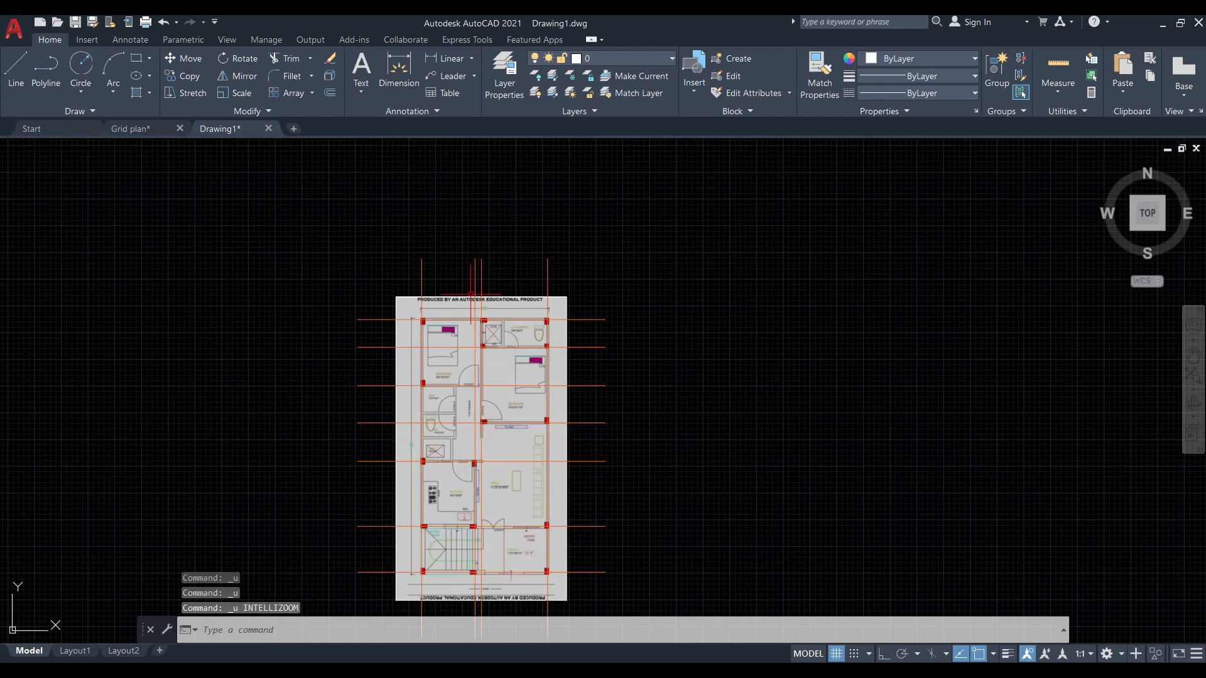
pyautogui.press('Escape')
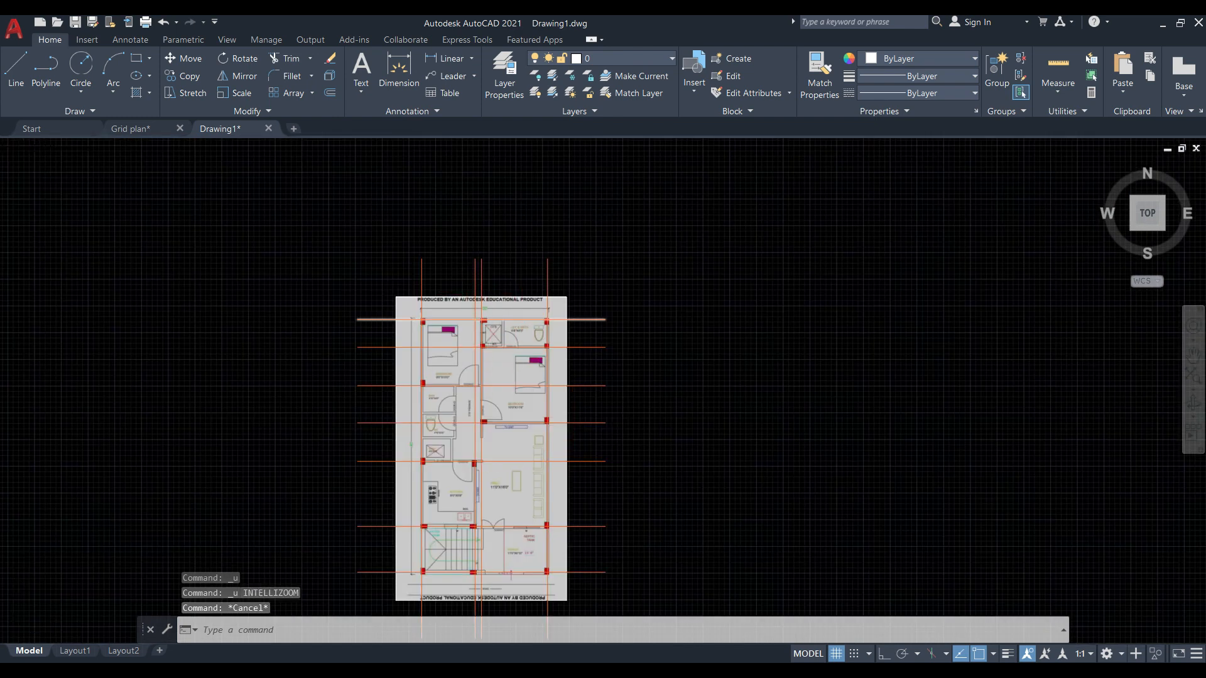
pyautogui.scroll(2, 487, 355)
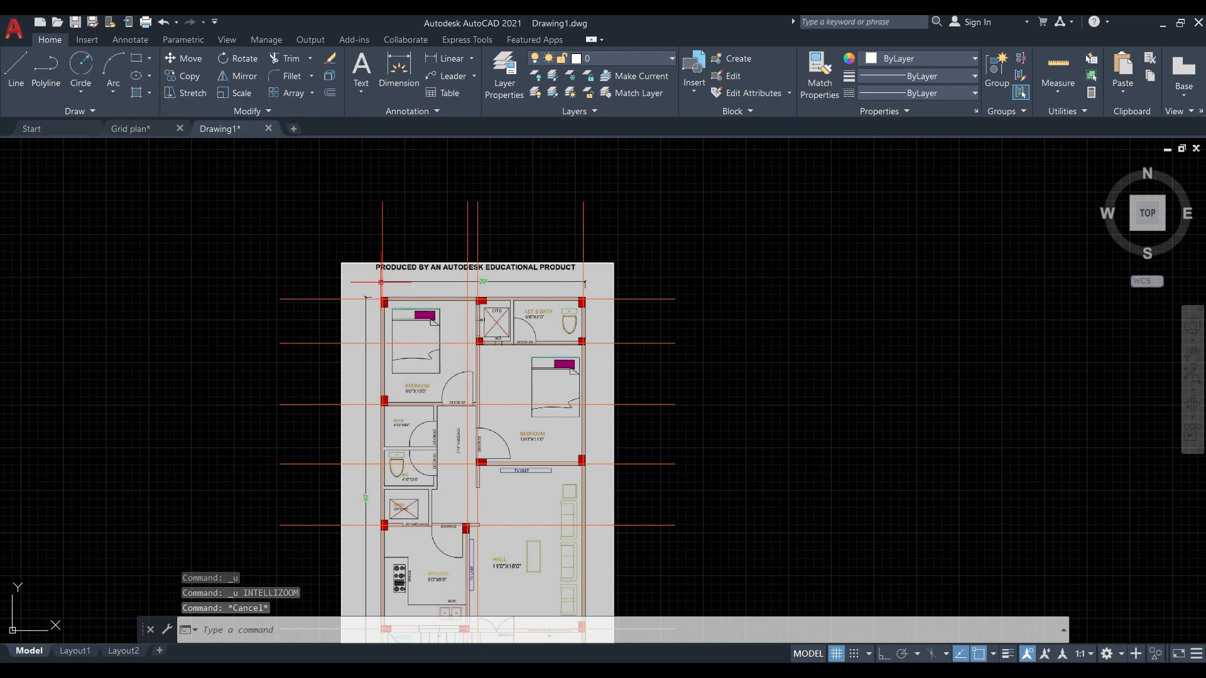
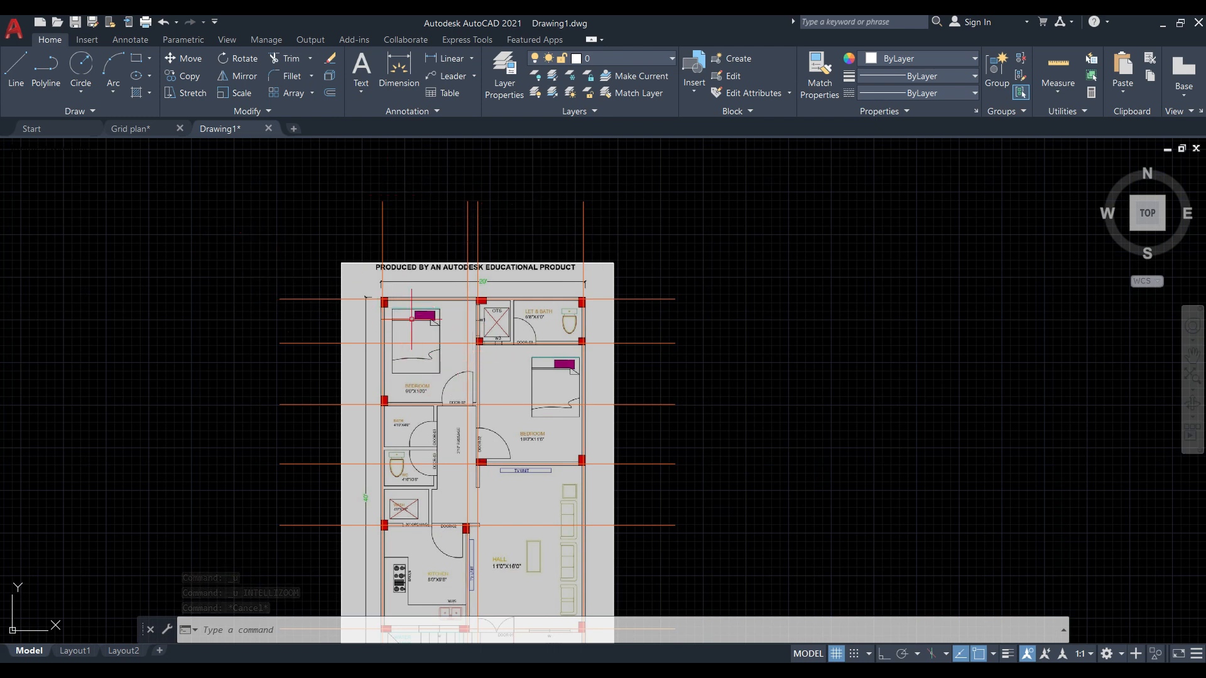
pyautogui.click(81, 64)
pyautogui.scroll(4, 364, 196)
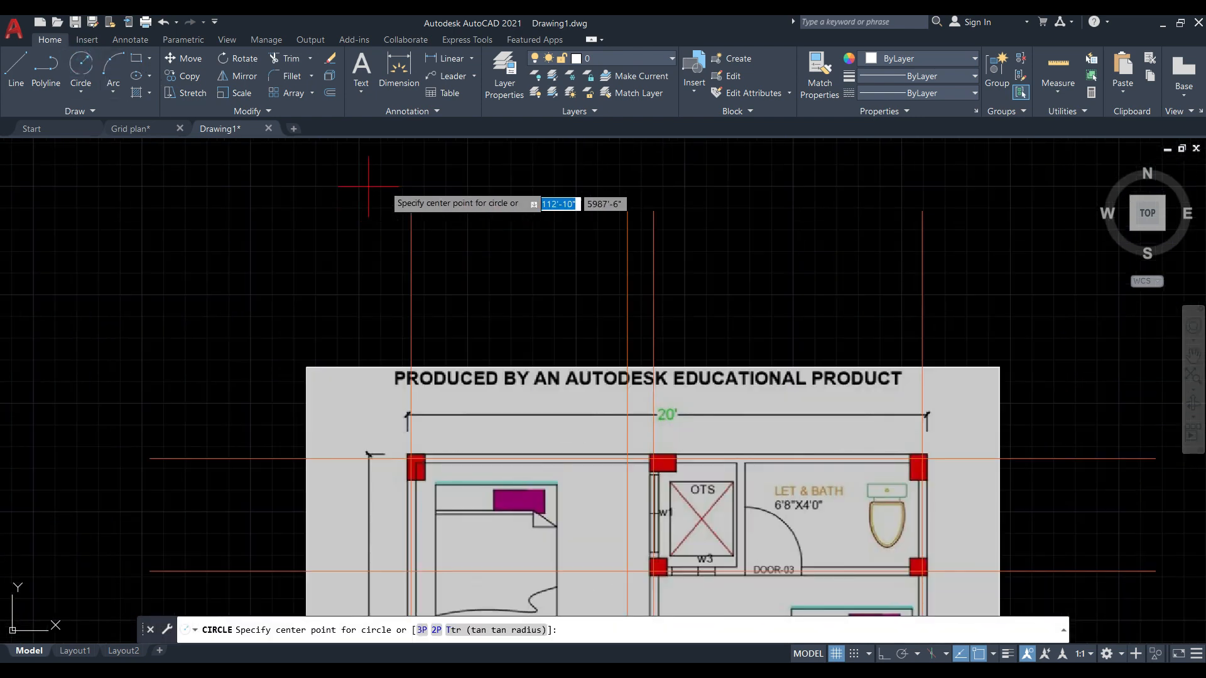
pyautogui.click(411, 211)
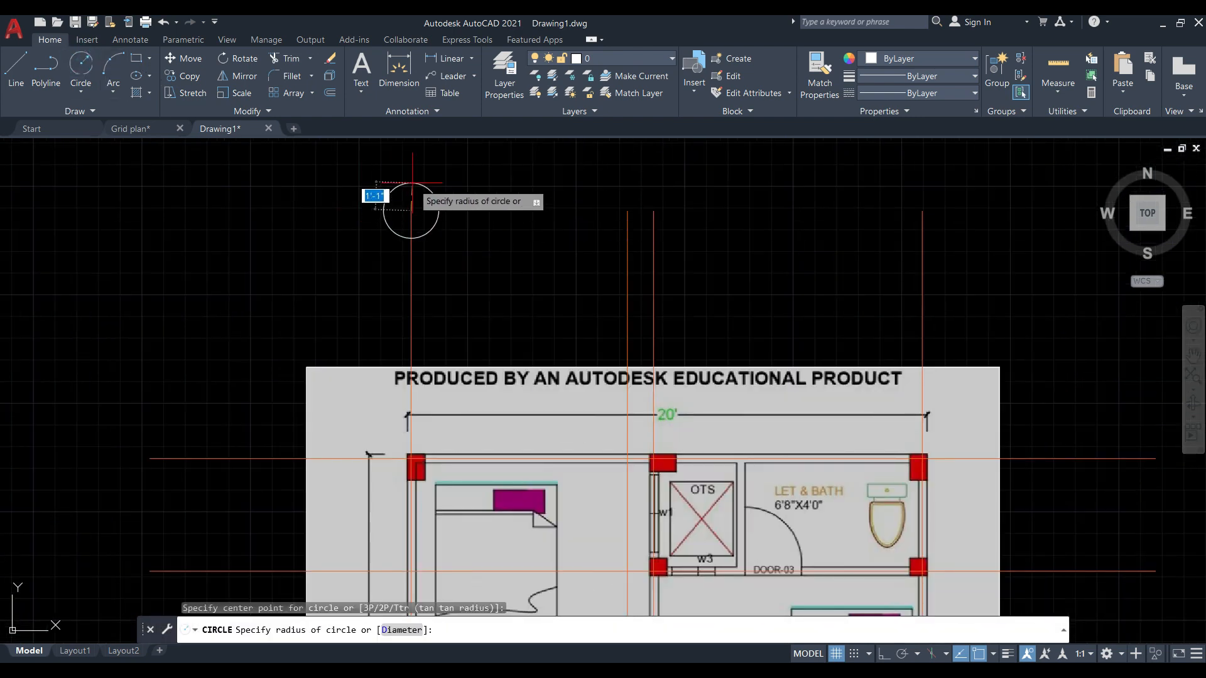
pyautogui.write("1'")
pyautogui.press('Return')
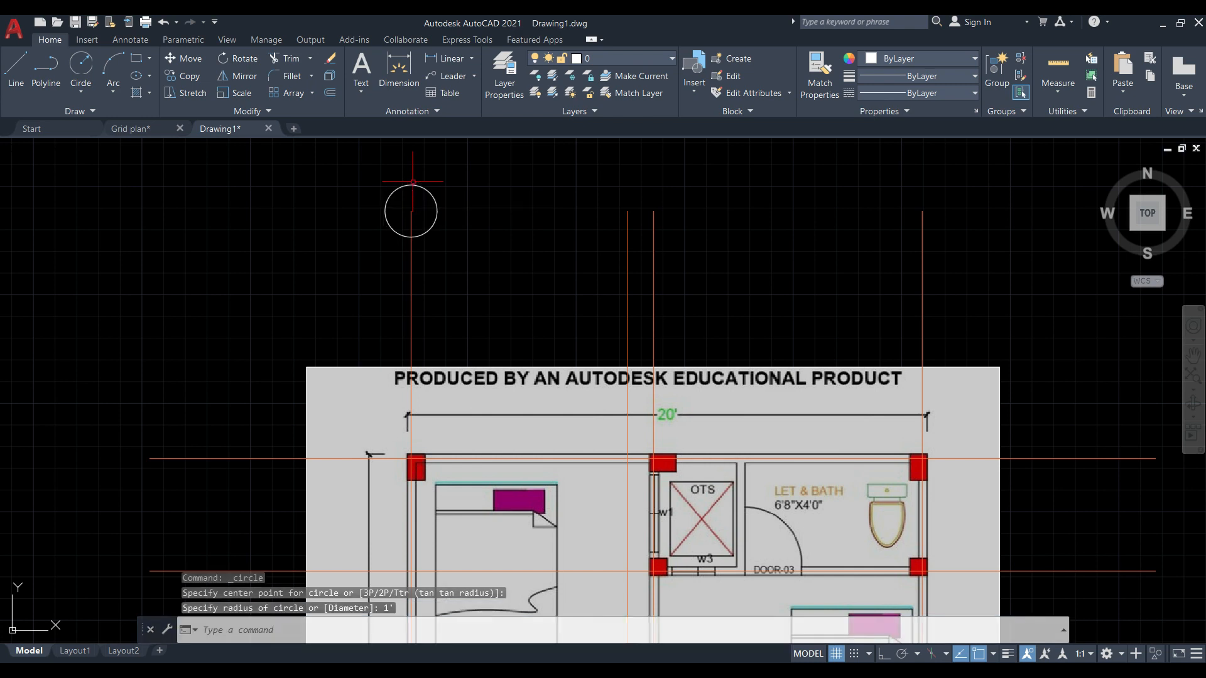
pyautogui.scroll(-2, 269, 410)
pyautogui.scroll(2, 356, 211)
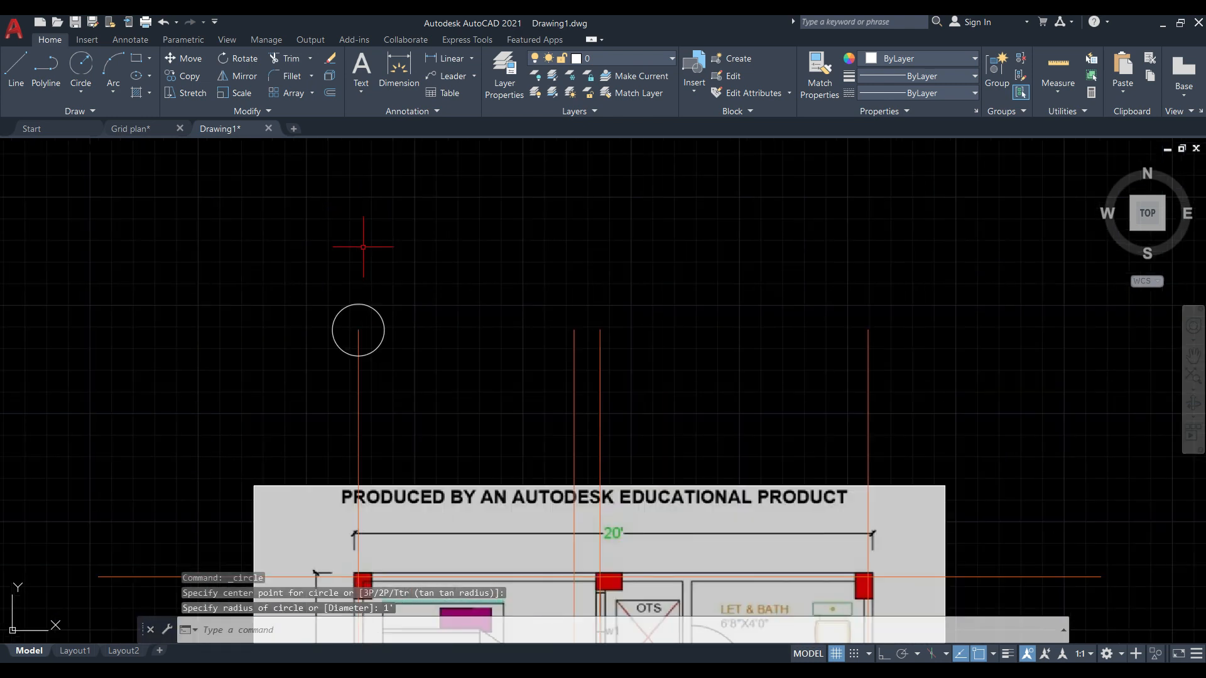
# Move the circle up so its lowest quadrant point sits on the upper end of the leftmost vertical grid line.
pyautogui.scroll(2, 368, 277)
pyautogui.click(326, 333)
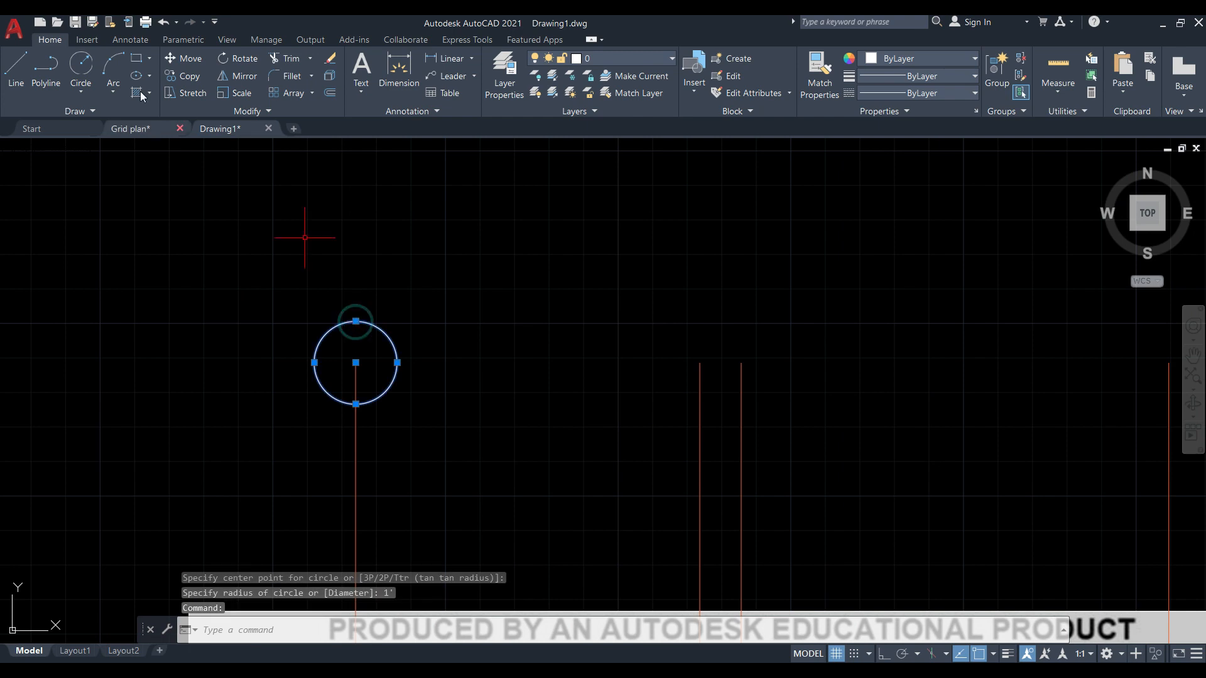
pyautogui.click(191, 61)
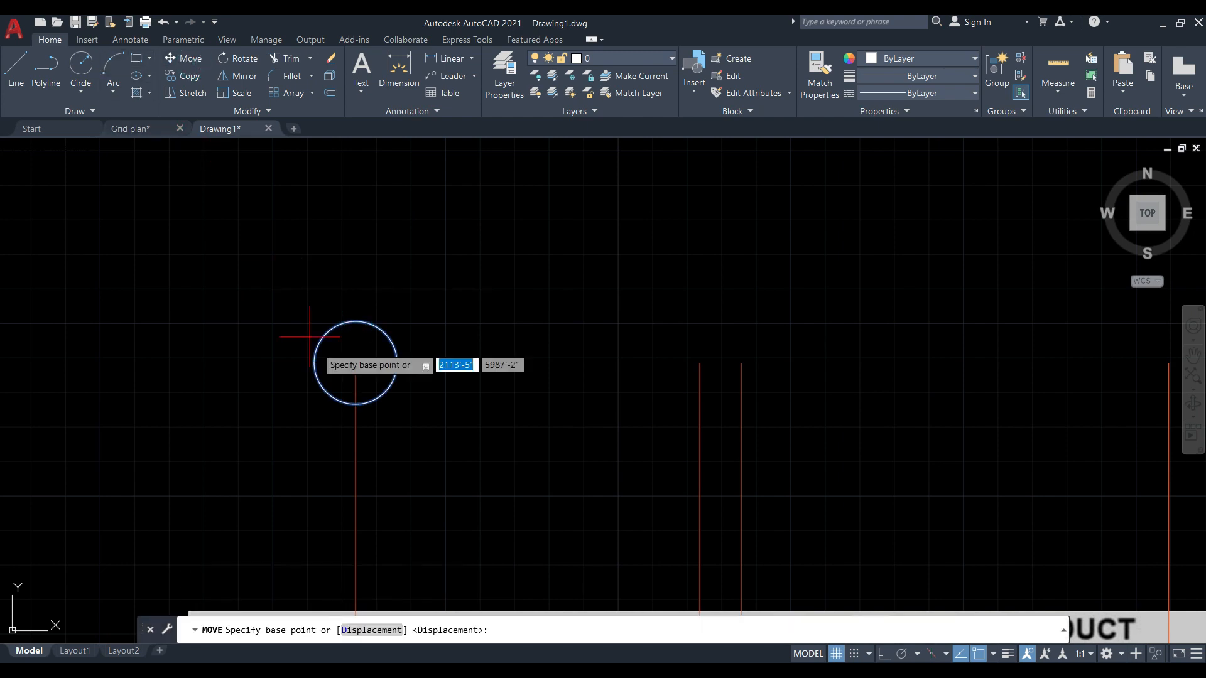
pyautogui.click(356, 404)
pyautogui.click(356, 363)
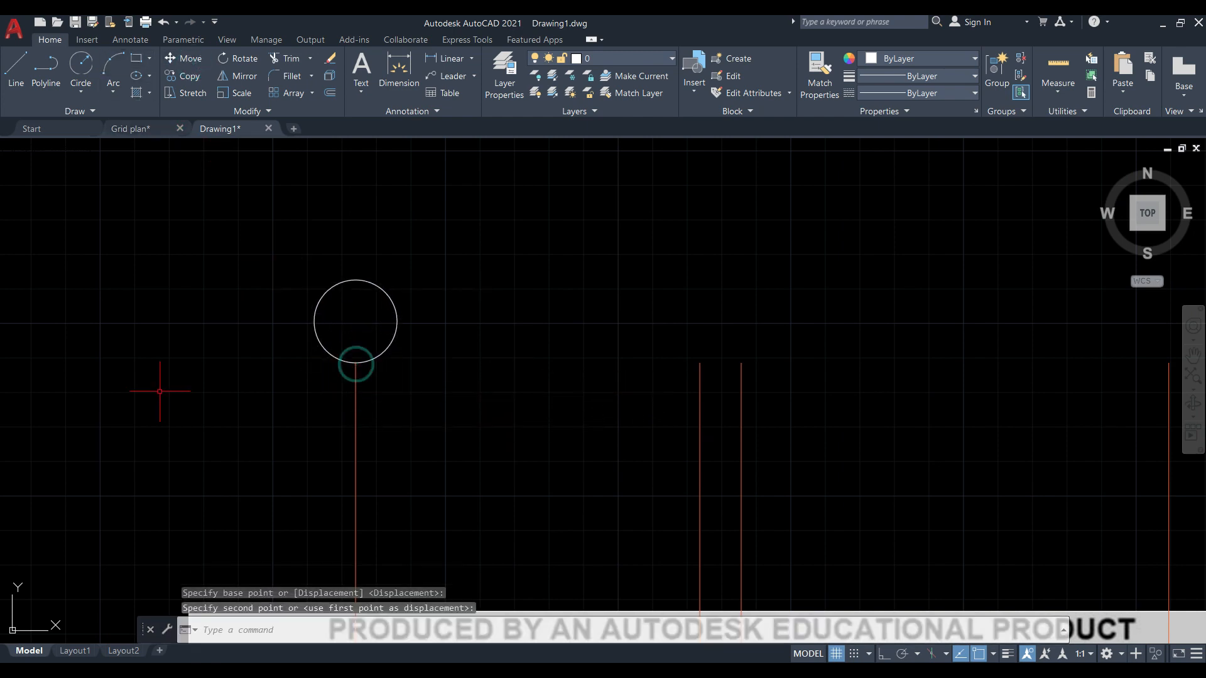
# With Ortho on, copy the circle from its lowest quadrant point to the upper ends of the other three vertical grid lines.
pyautogui.click(882, 655)
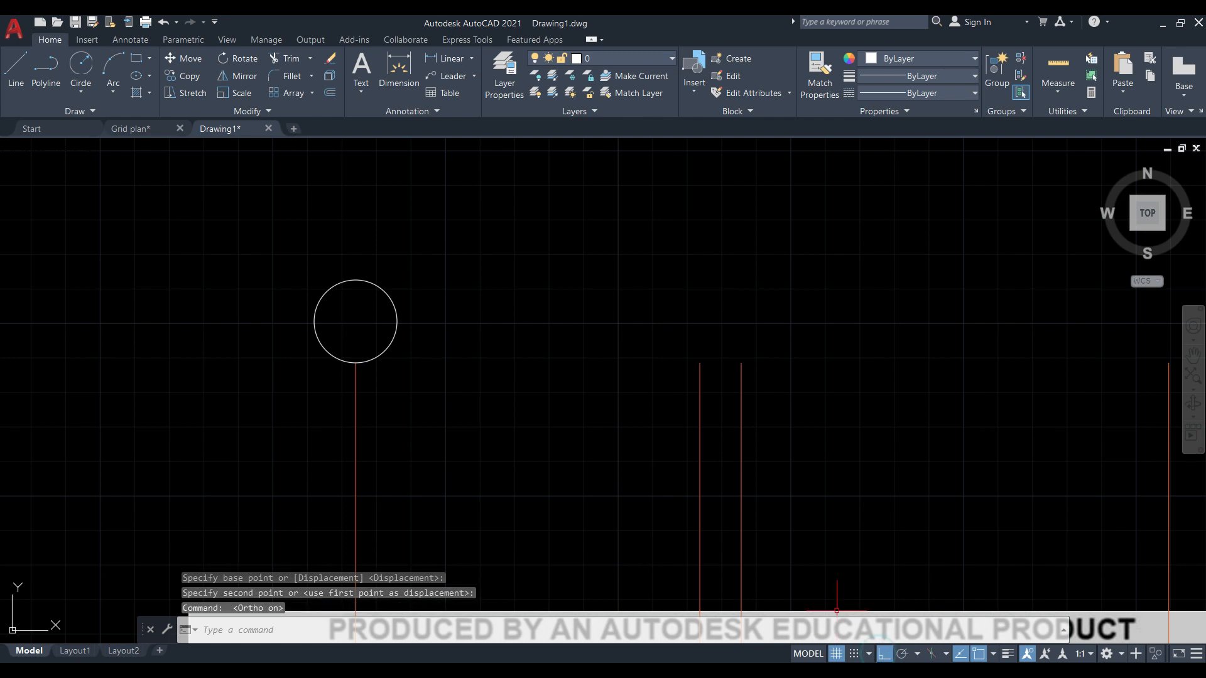
pyautogui.press('Escape')
pyautogui.click(389, 349)
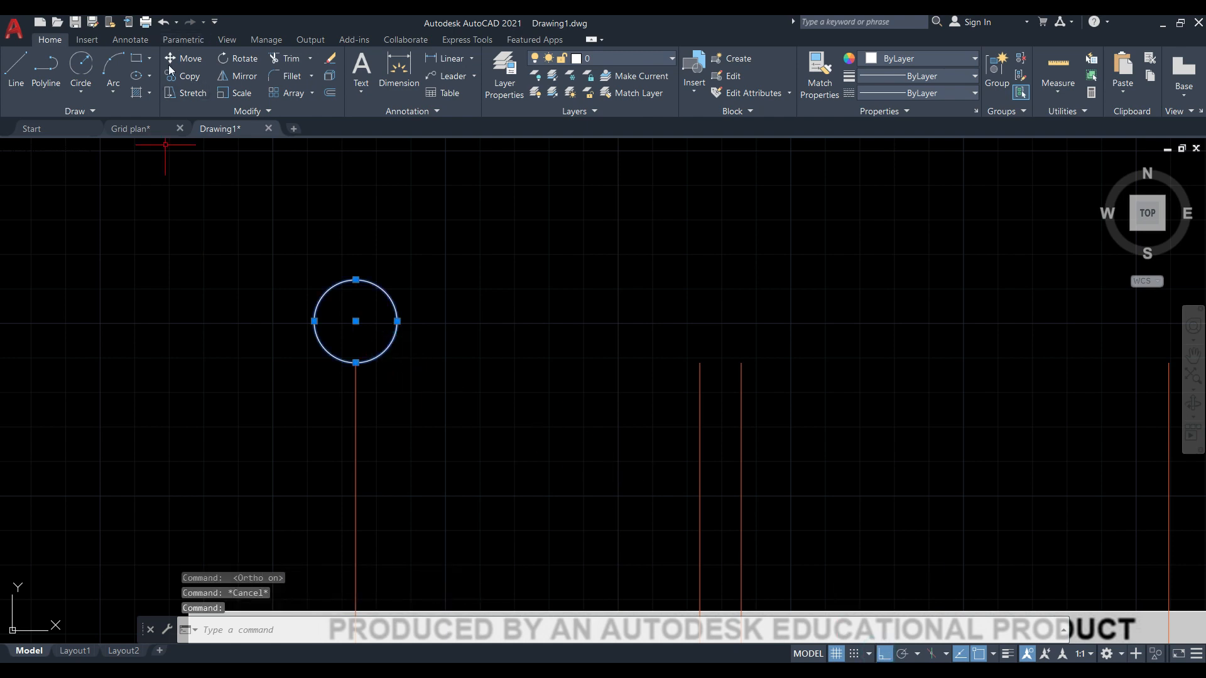
pyautogui.click(185, 76)
pyautogui.click(355, 363)
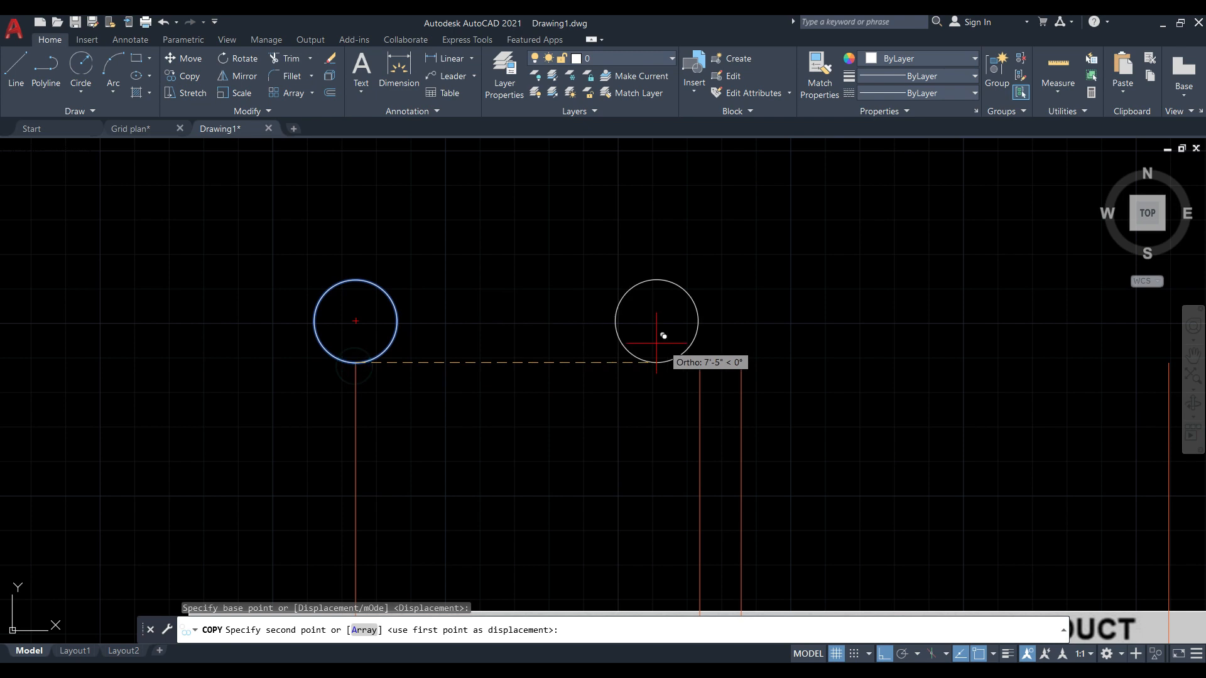
pyautogui.click(701, 361)
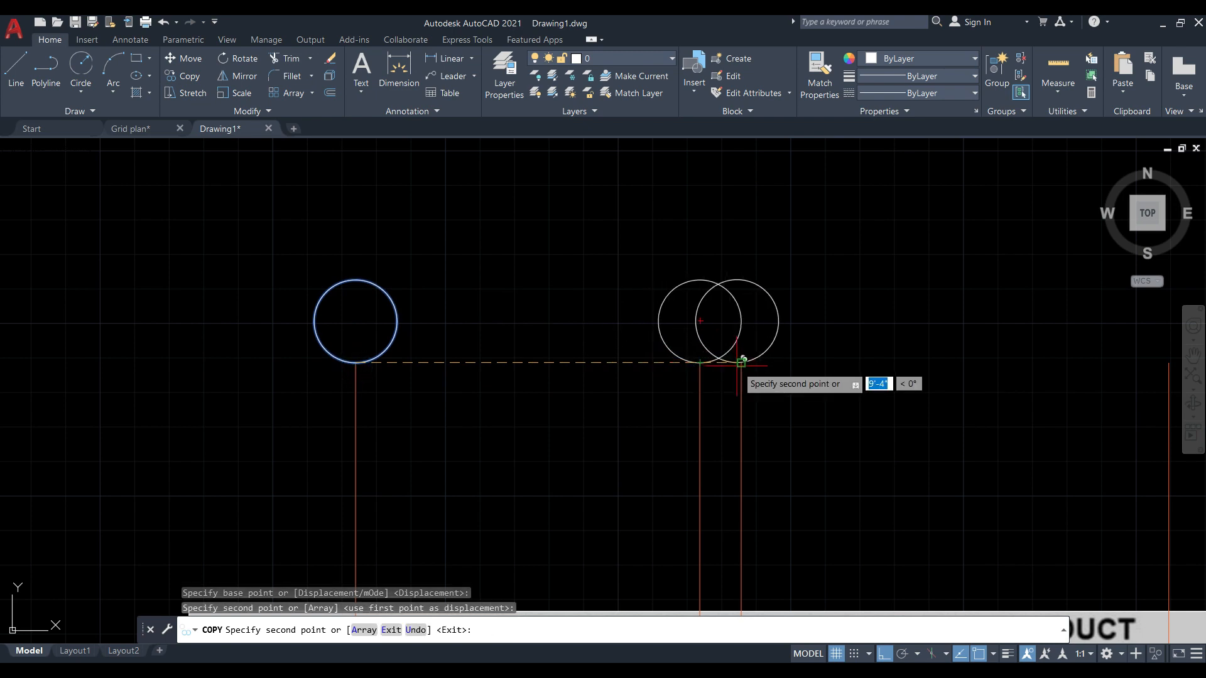
pyautogui.click(738, 363)
pyautogui.scroll(-4, 444, 323)
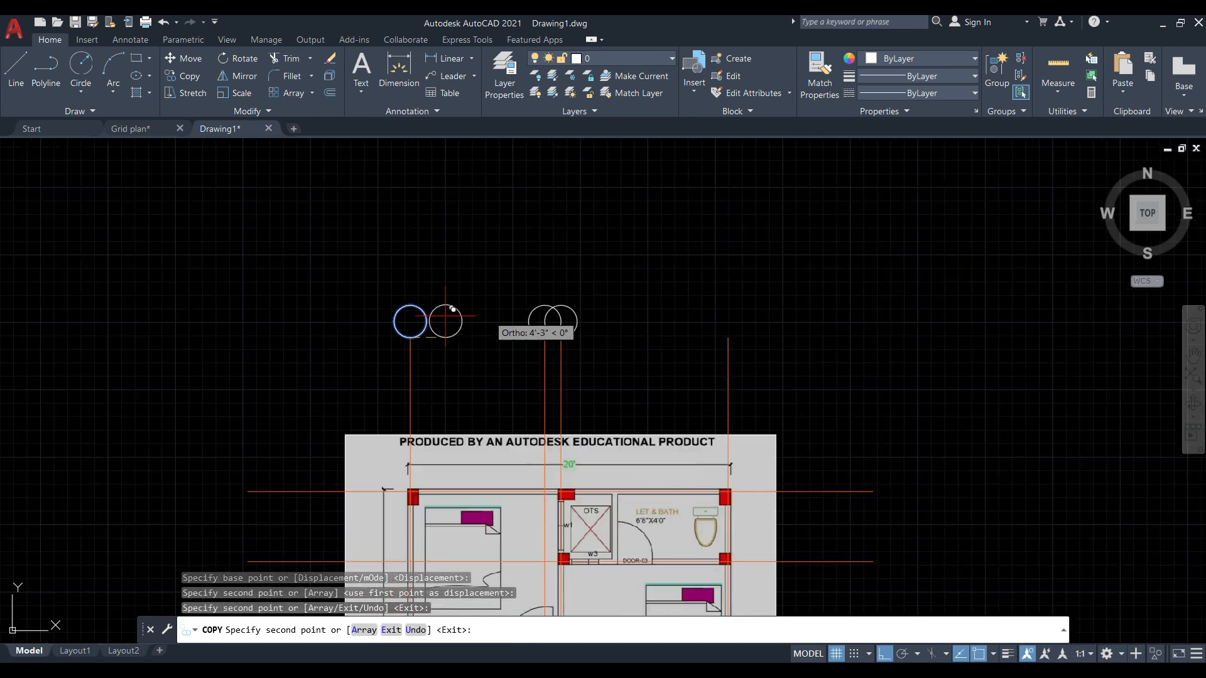
pyautogui.click(728, 337)
pyautogui.press('Escape')
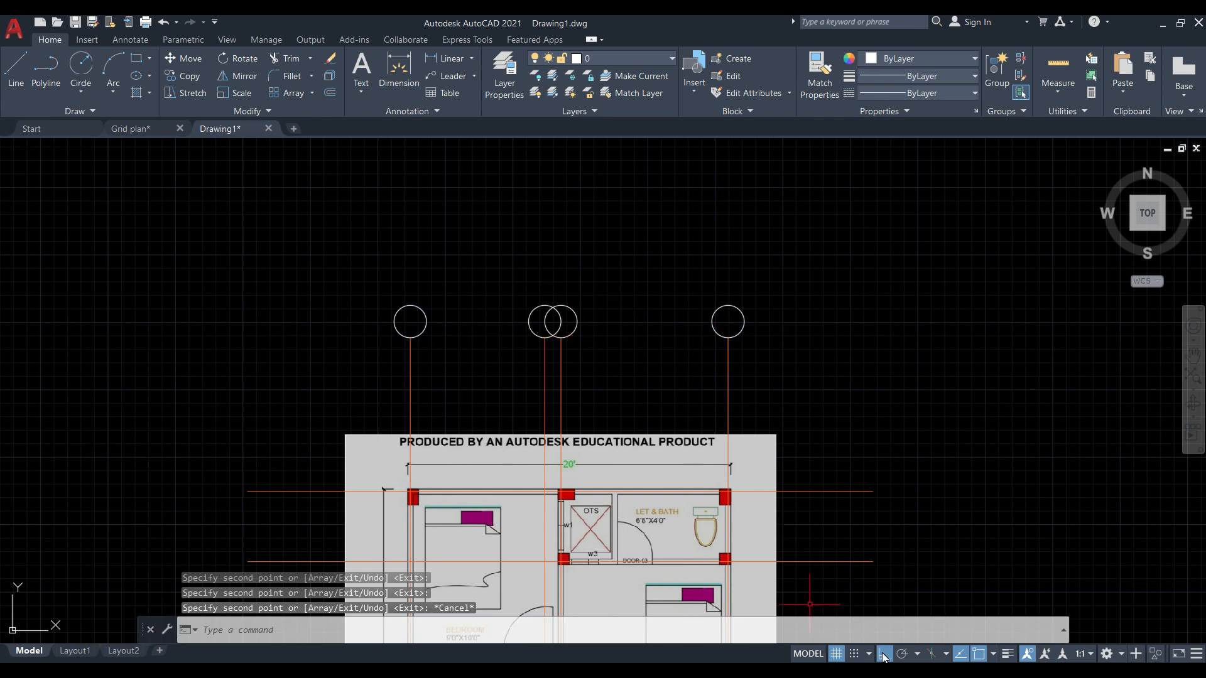
# With Ortho off, copy the leftmost bubble so its right quadrant point meets the left end of the uppermost horizontal grid line.
pyautogui.click(883, 655)
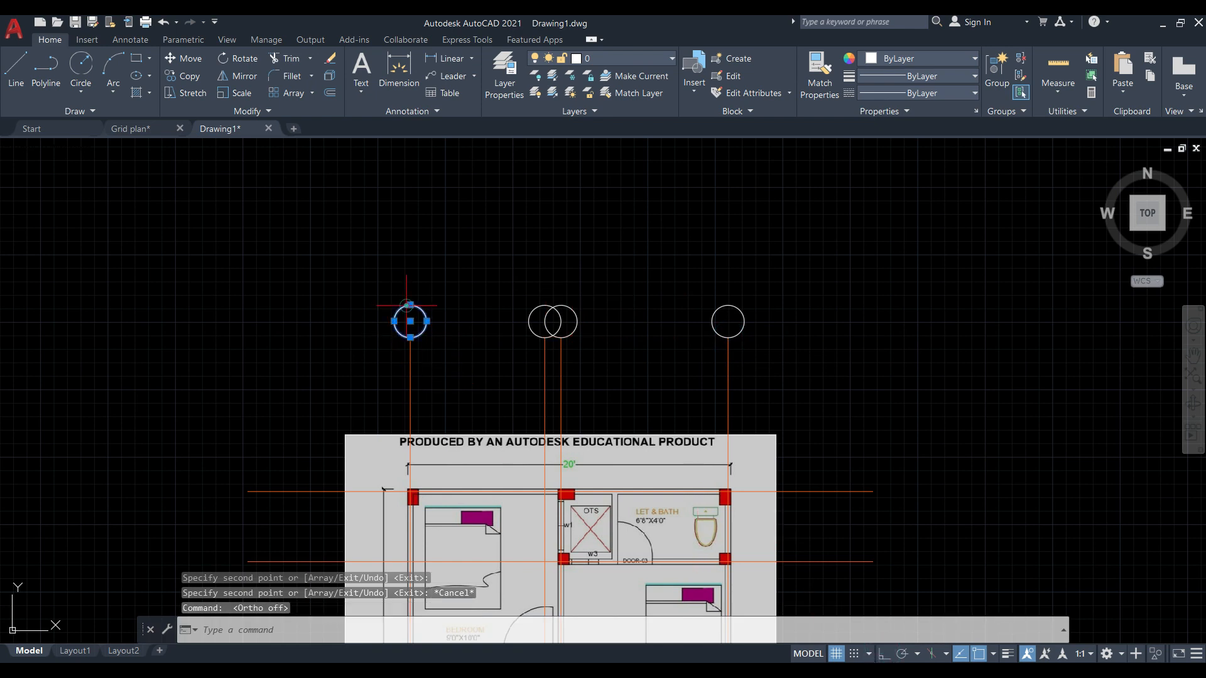
pyautogui.click(168, 78)
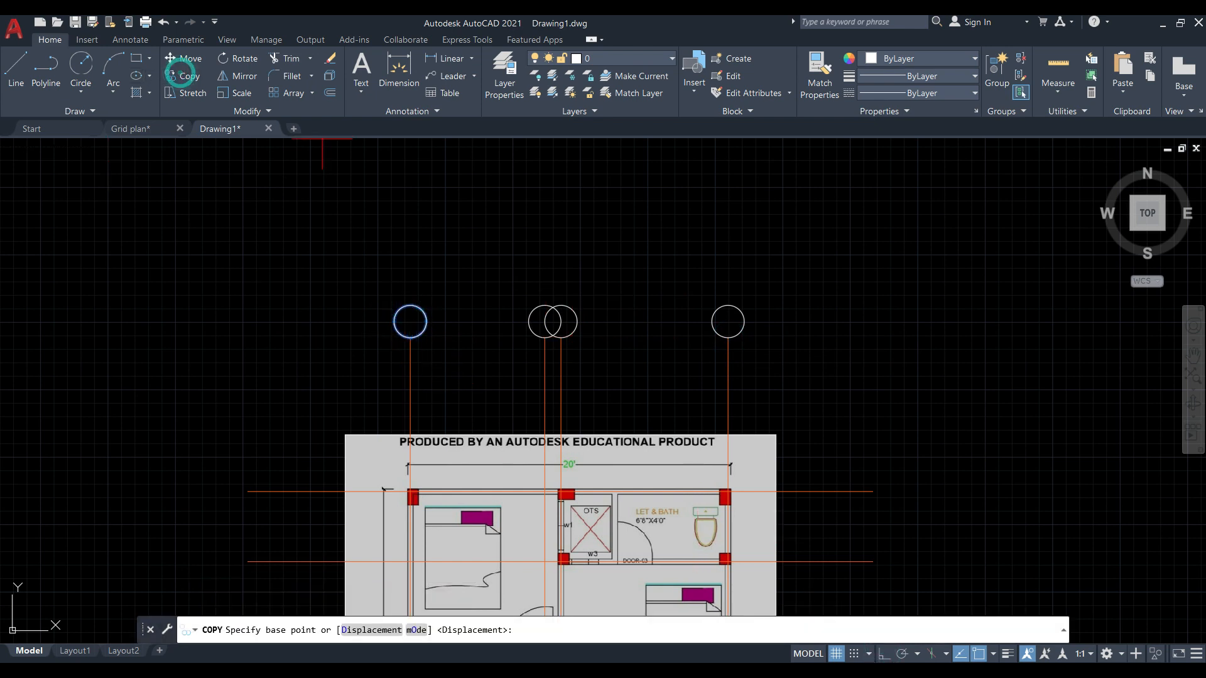
pyautogui.click(410, 321)
pyautogui.scroll(-4, 189, 327)
pyautogui.scroll(10, 302, 326)
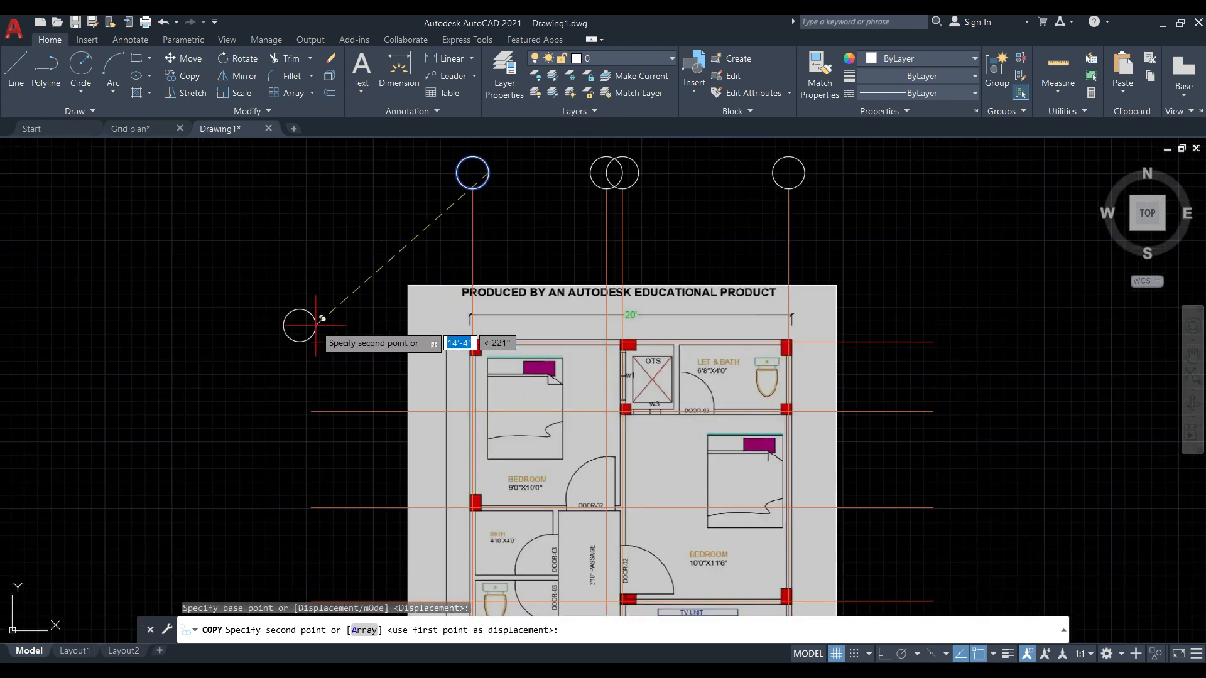
pyautogui.click(373, 332)
pyautogui.scroll(-6, 377, 252)
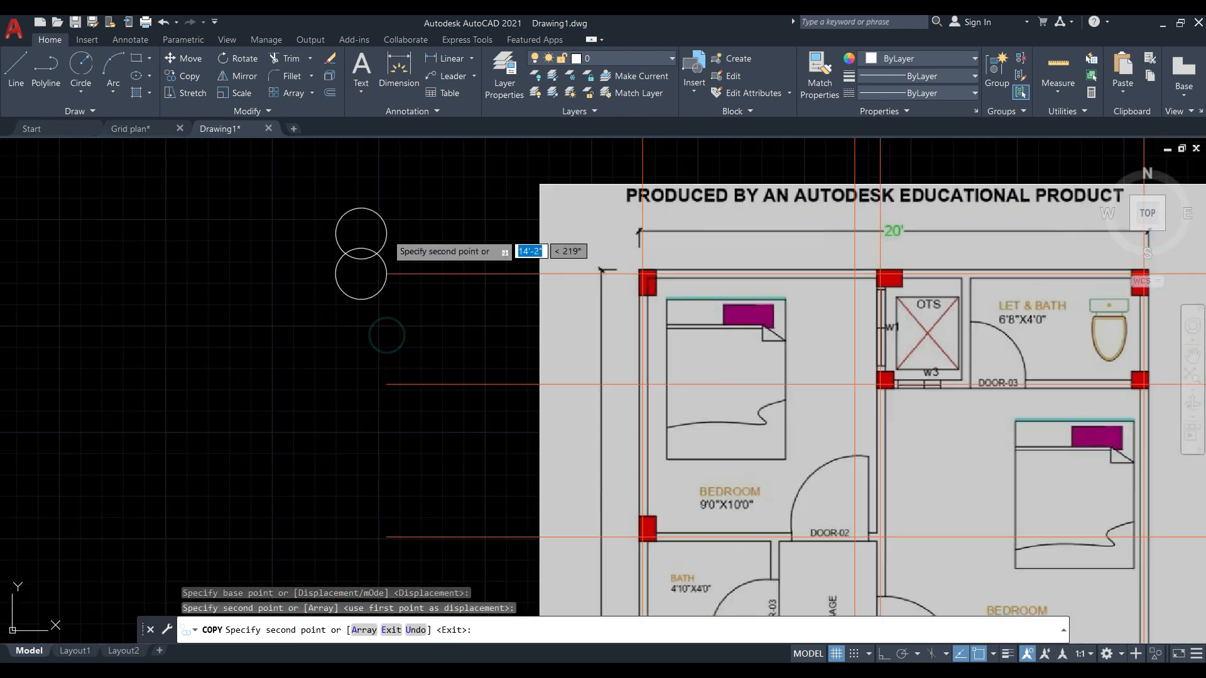
pyautogui.press('Escape')
# With Ortho on, copy the uppermost side bubble down to the left ends of the remaining six horizontal grid lines.
pyautogui.click(883, 654)
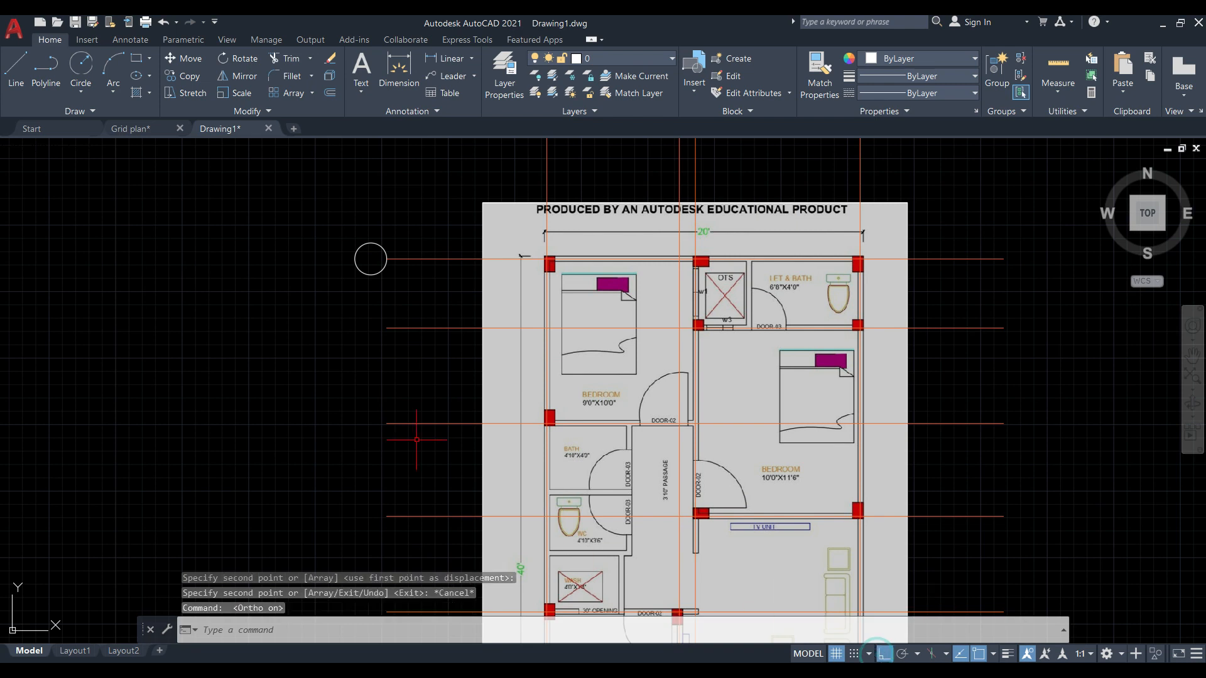
pyautogui.click(371, 274)
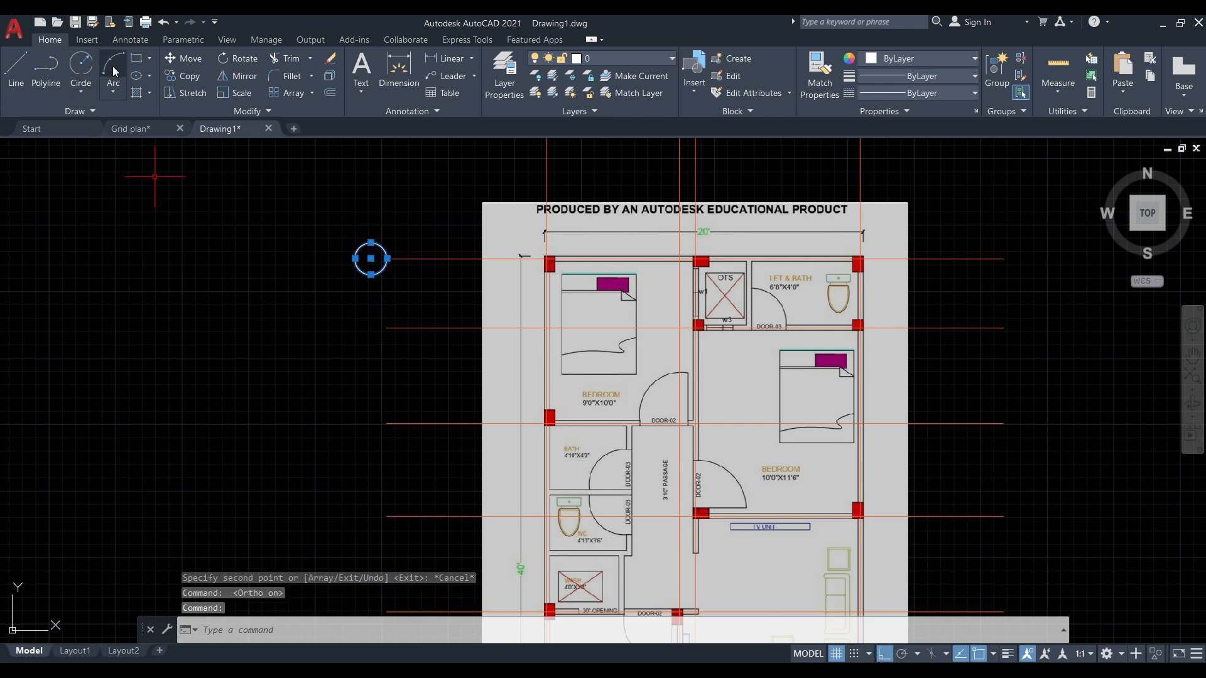
pyautogui.click(171, 77)
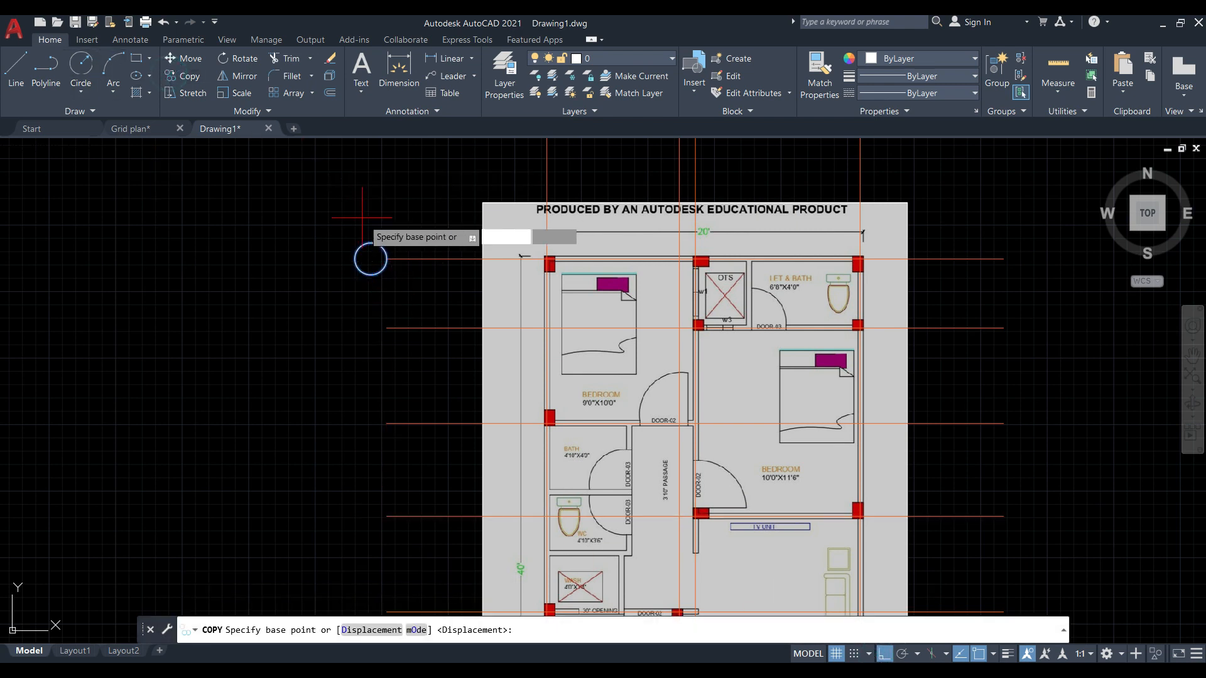
pyautogui.click(370, 258)
pyautogui.click(383, 328)
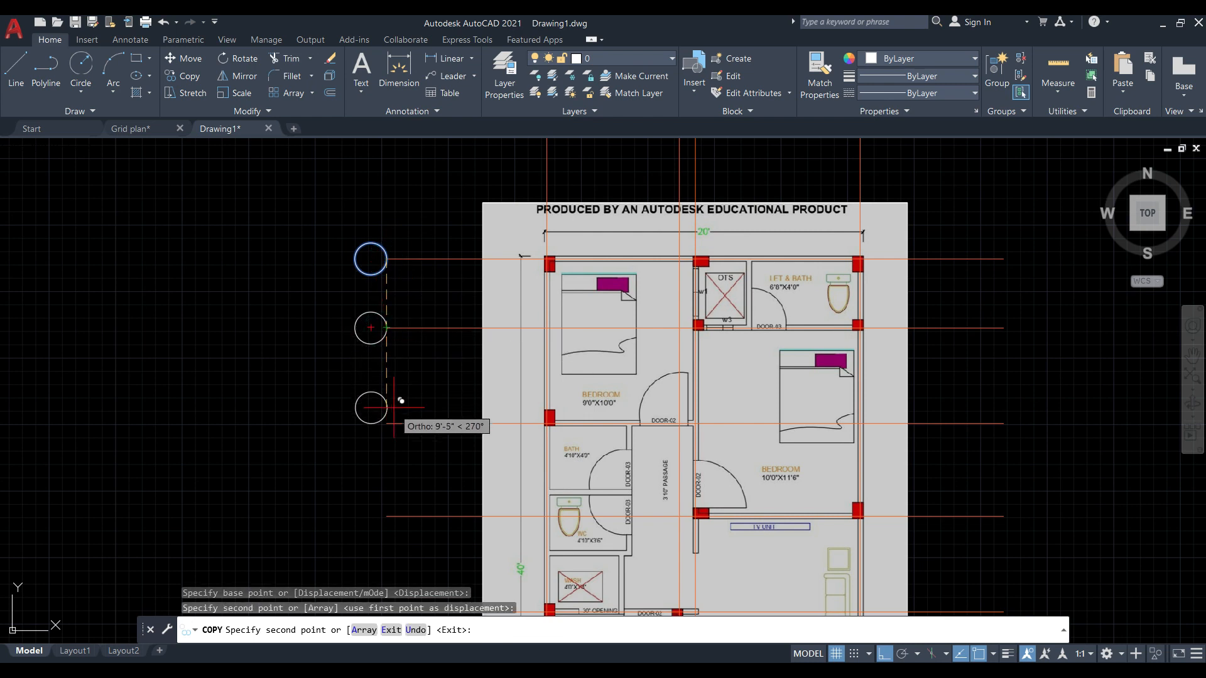
pyautogui.click(387, 423)
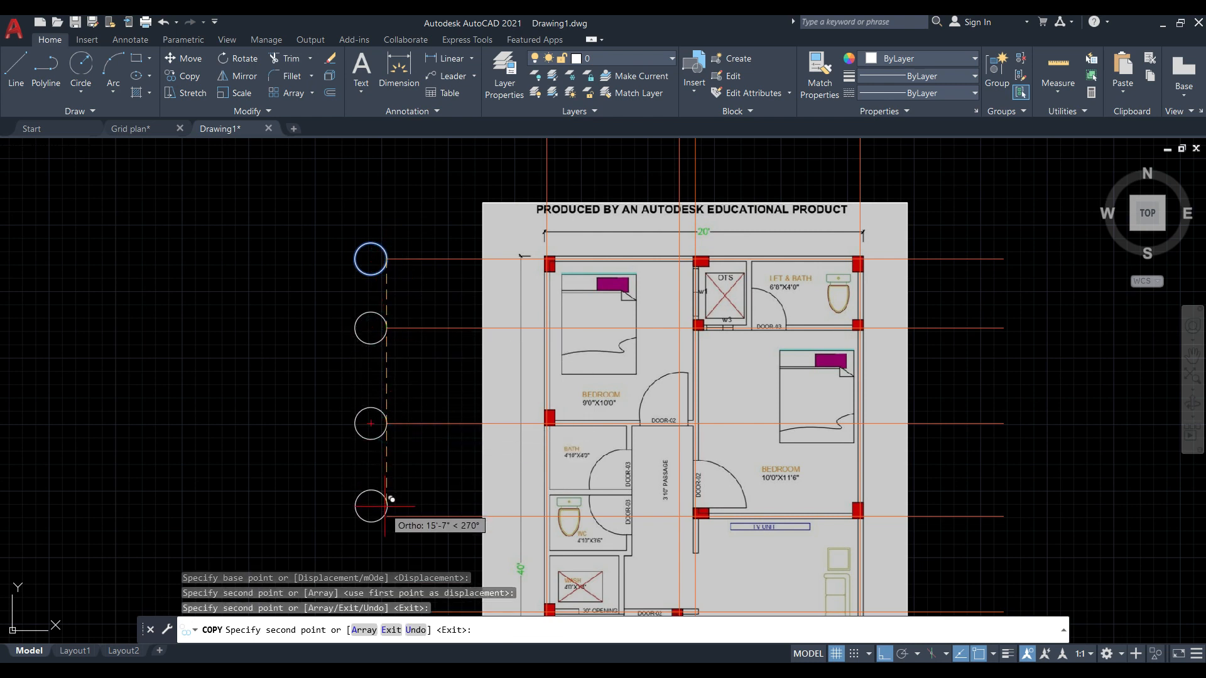
pyautogui.click(387, 516)
pyautogui.scroll(-4, 358, 295)
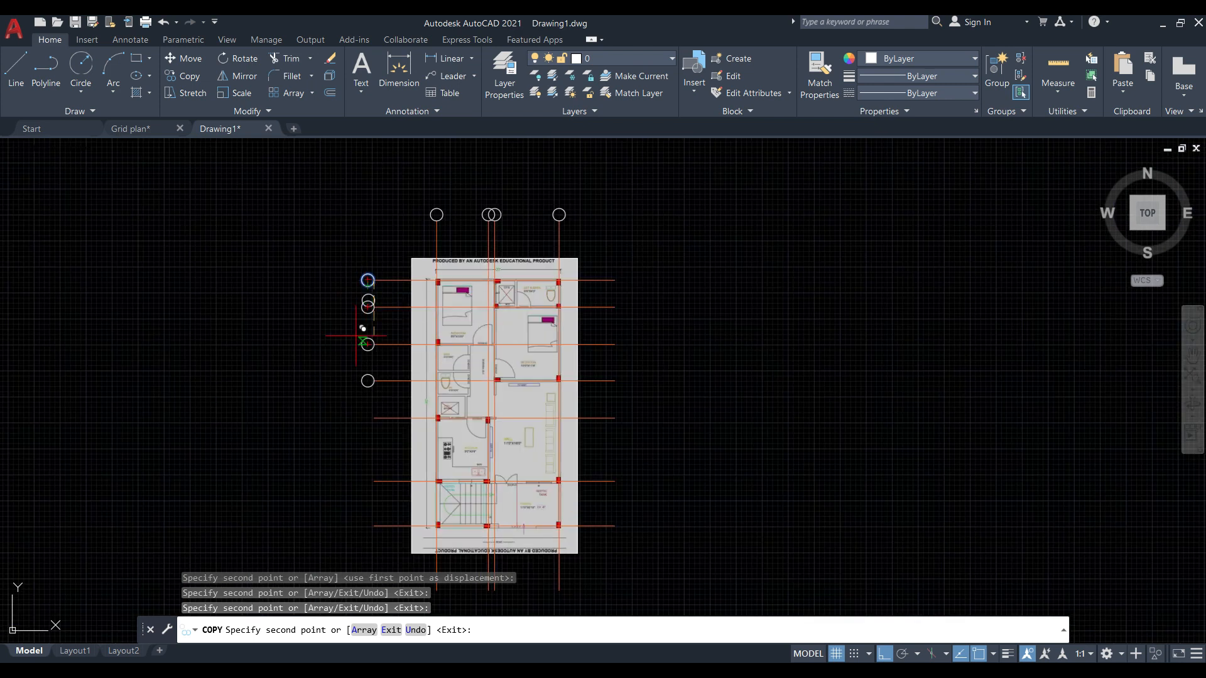
pyautogui.scroll(8, 361, 433)
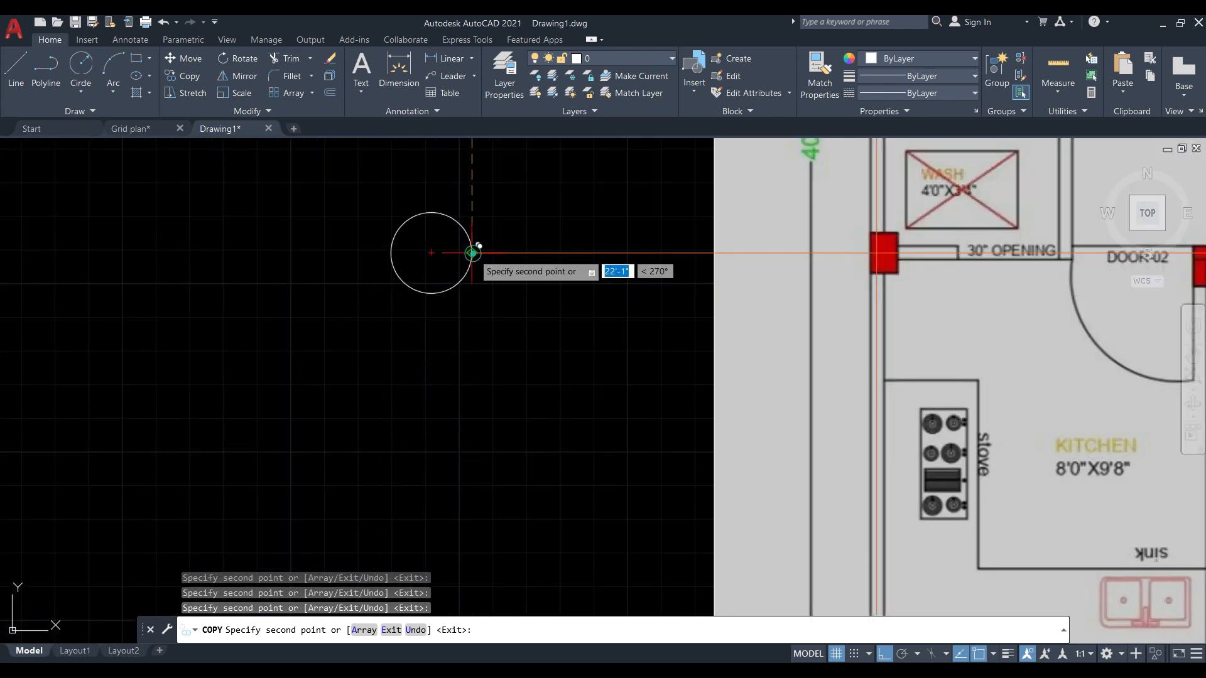
pyautogui.click(473, 253)
pyautogui.scroll(-4, 472, 253)
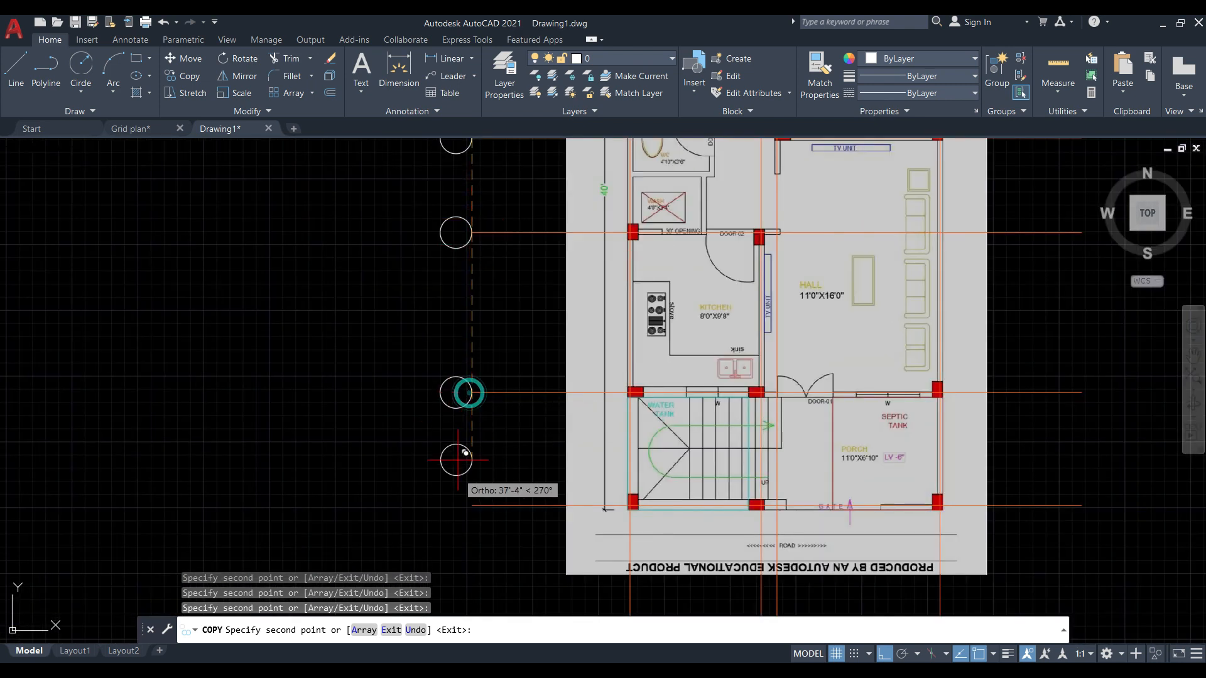
pyautogui.scroll(-4, 304, 428)
pyautogui.press('Escape')
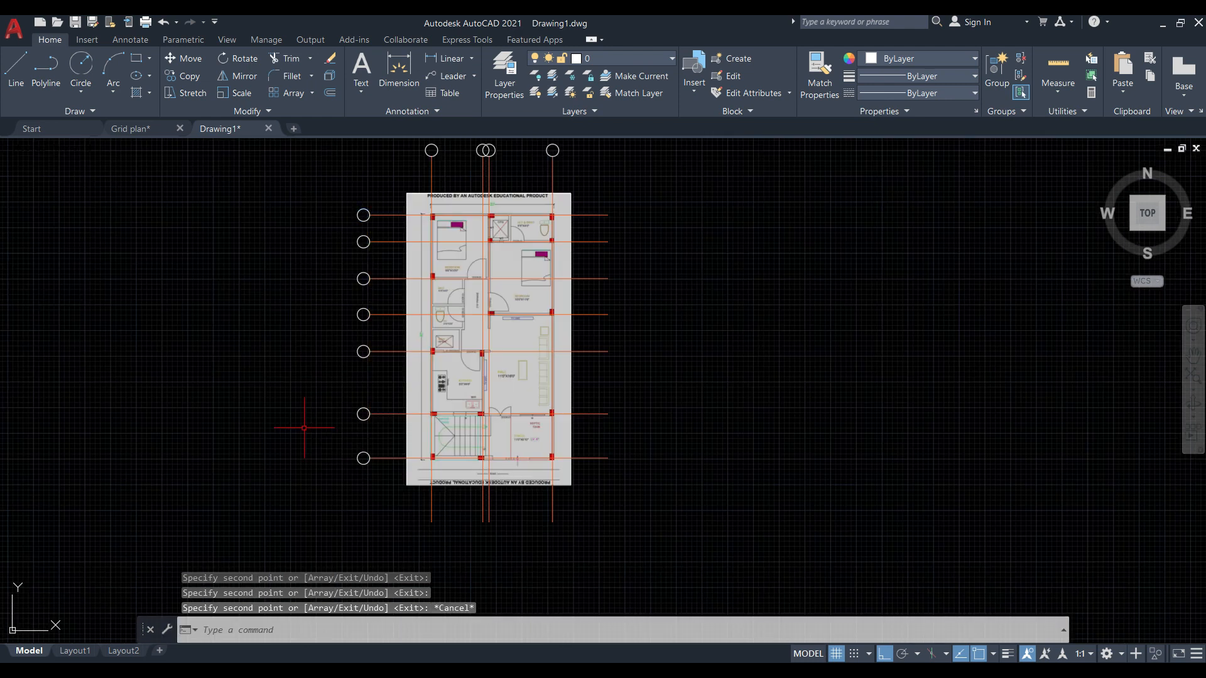
# Add the multiline text "A" starting at the centre of the leftmost upper bubble, with a text height of 10".
pyautogui.scroll(-2, 357, 405)
pyautogui.scroll(5, 426, 194)
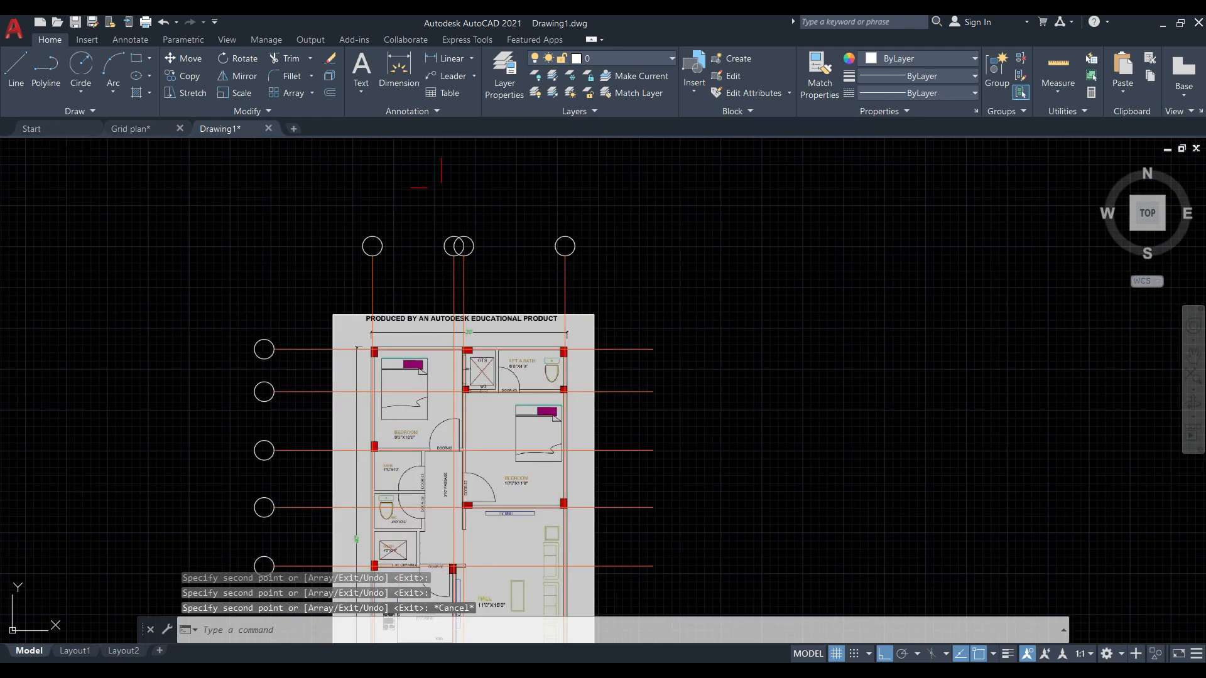
pyautogui.click(361, 66)
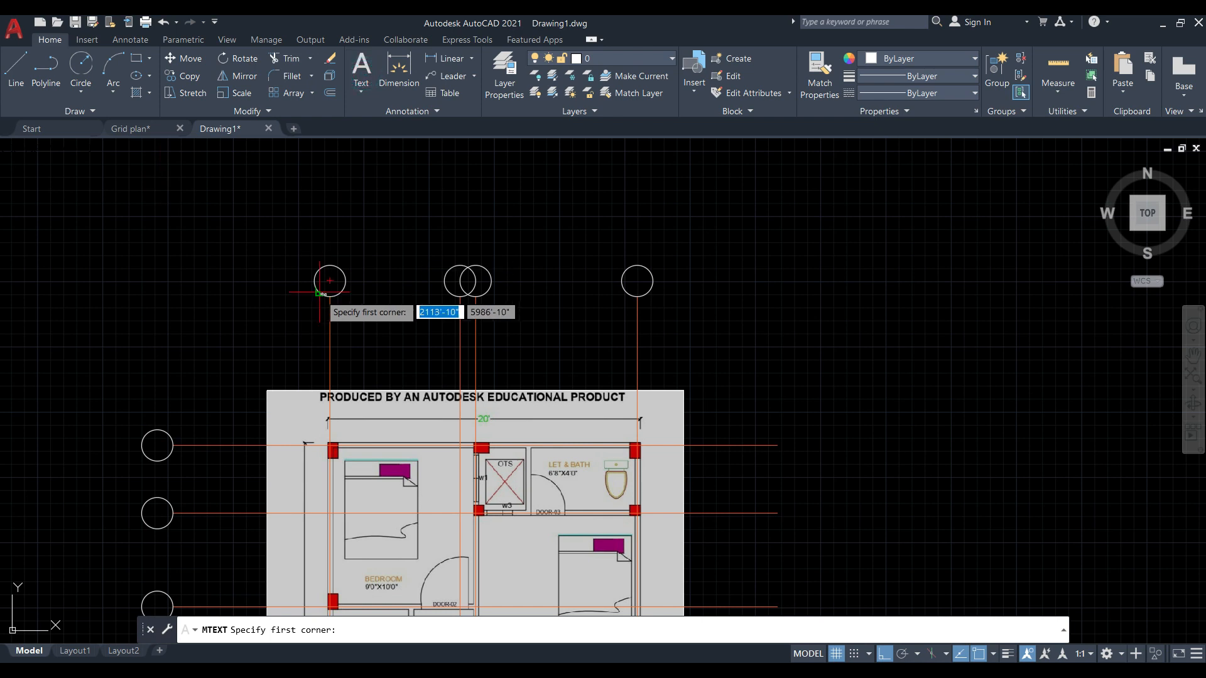
pyautogui.click(331, 283)
pyautogui.click(369, 313)
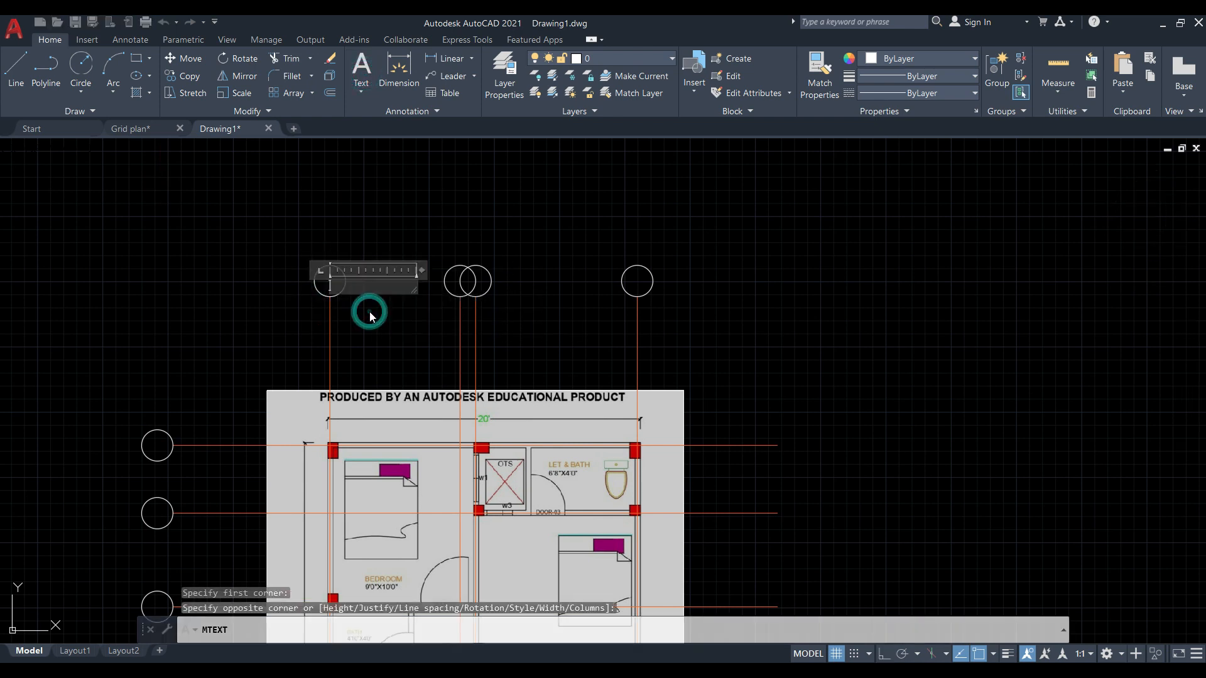
pyautogui.write('A')
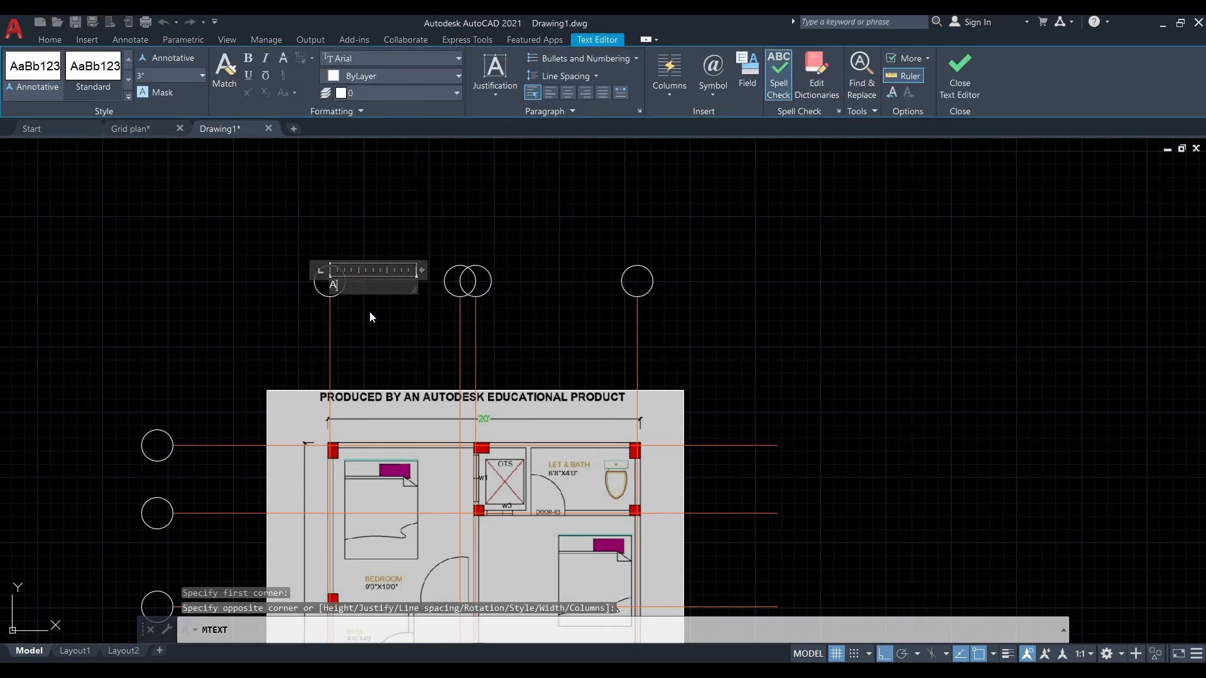
pyautogui.moveTo(348, 287); pyautogui.dragTo(298, 289)
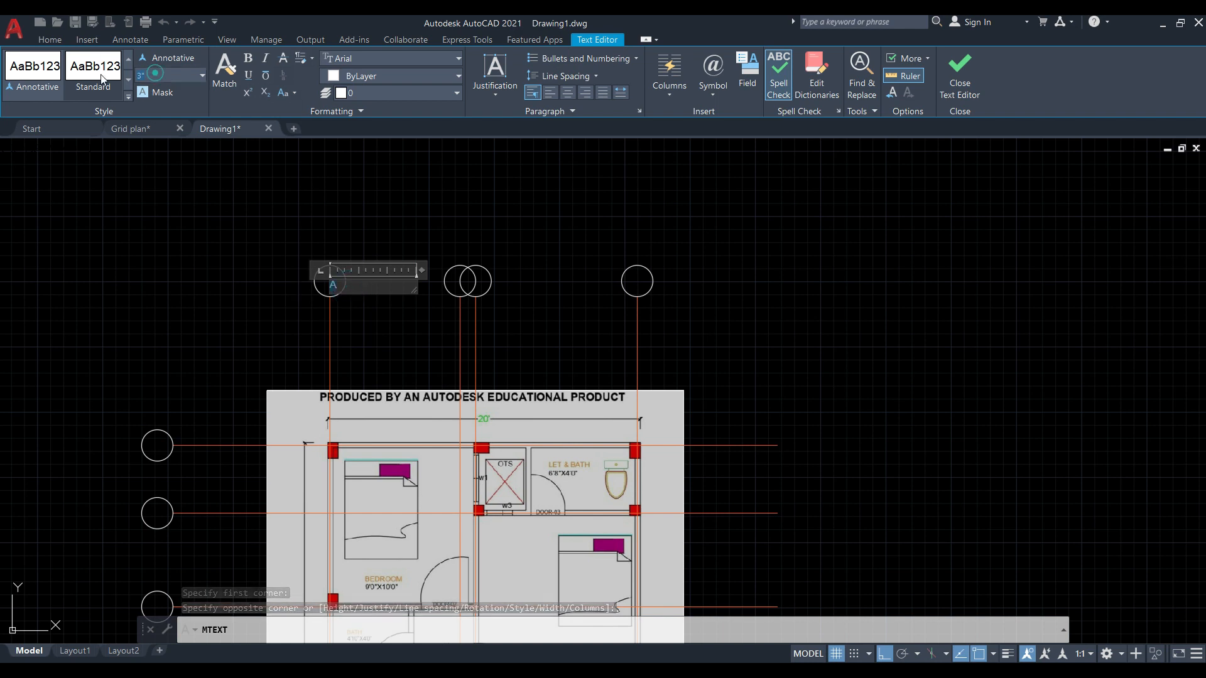
pyautogui.write('10')
pyautogui.press('Return')
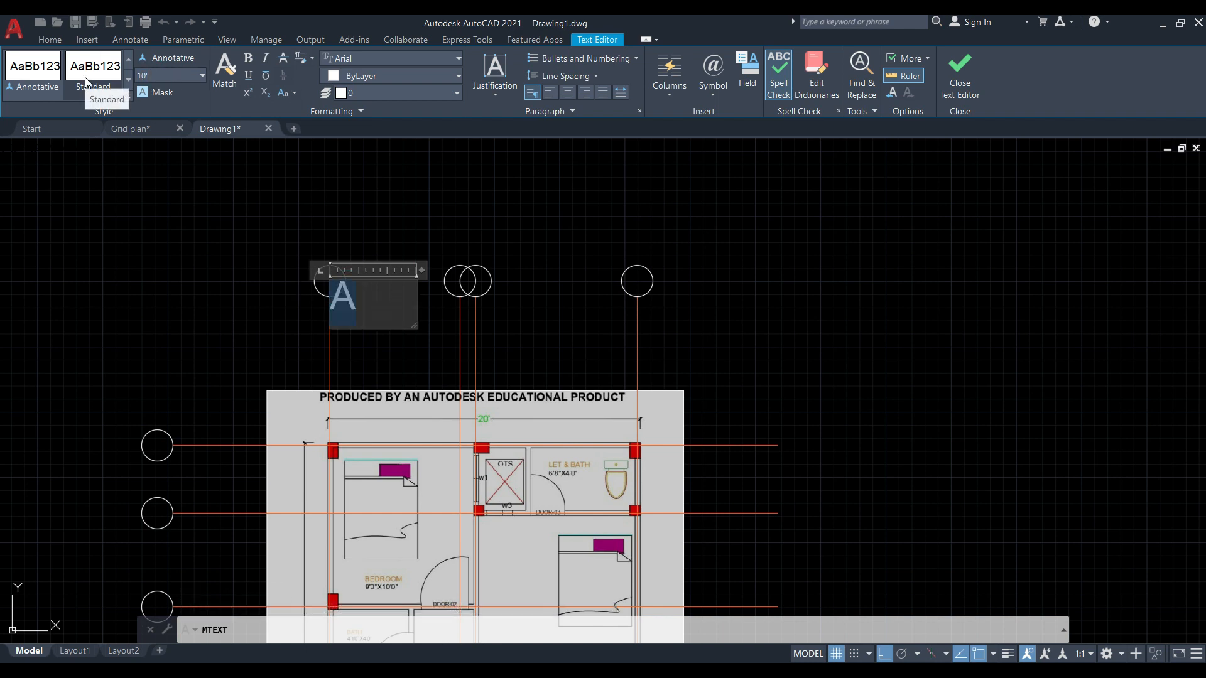
pyautogui.click(115, 167)
# Move the letter A straight up to centre it vertically within its bubble.
pyautogui.scroll(2, 223, 243)
pyautogui.scroll(3, 382, 267)
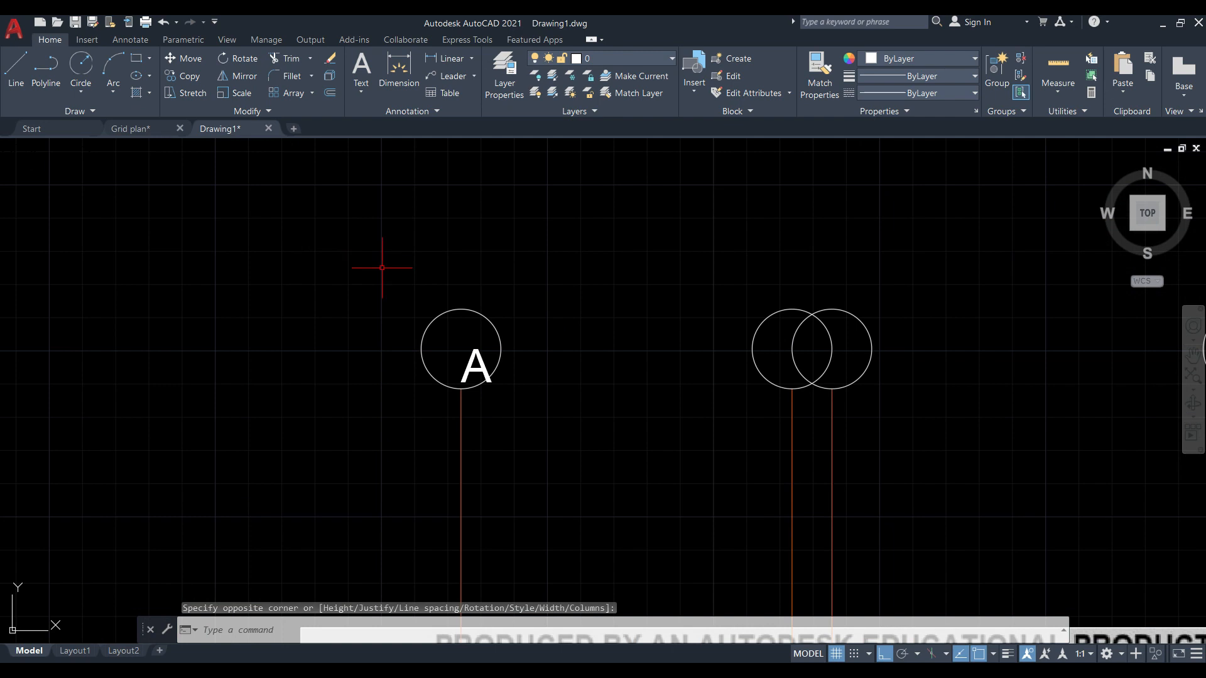
pyautogui.click(471, 370)
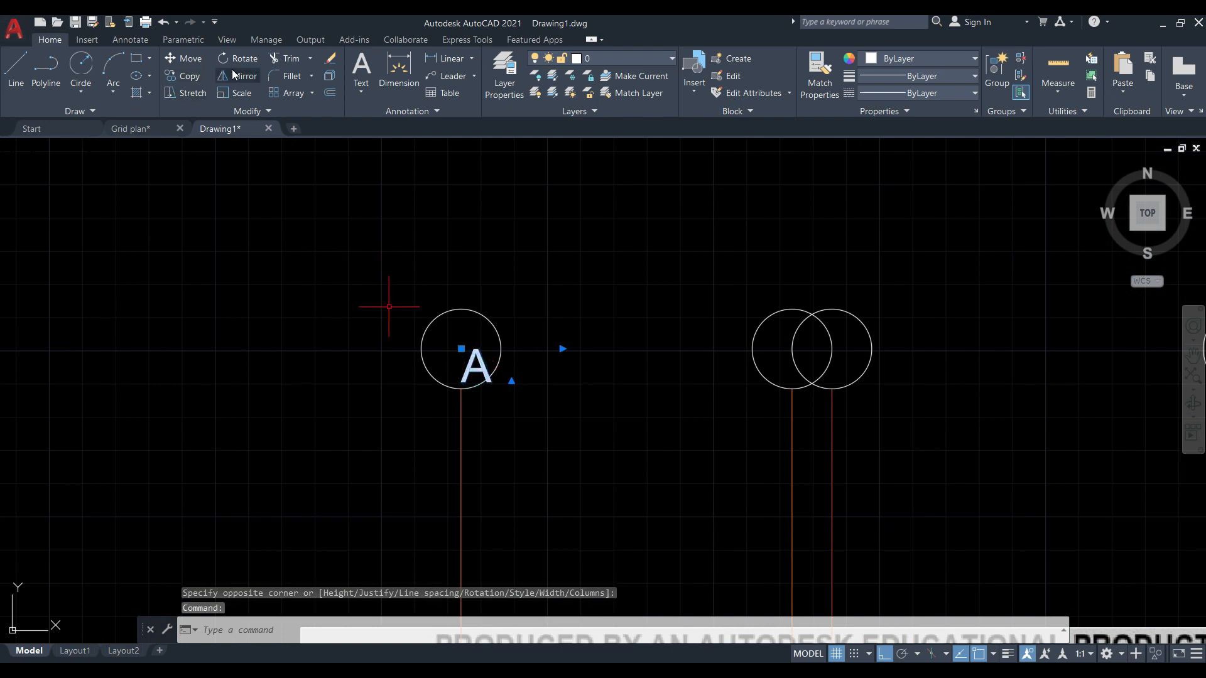
pyautogui.click(185, 59)
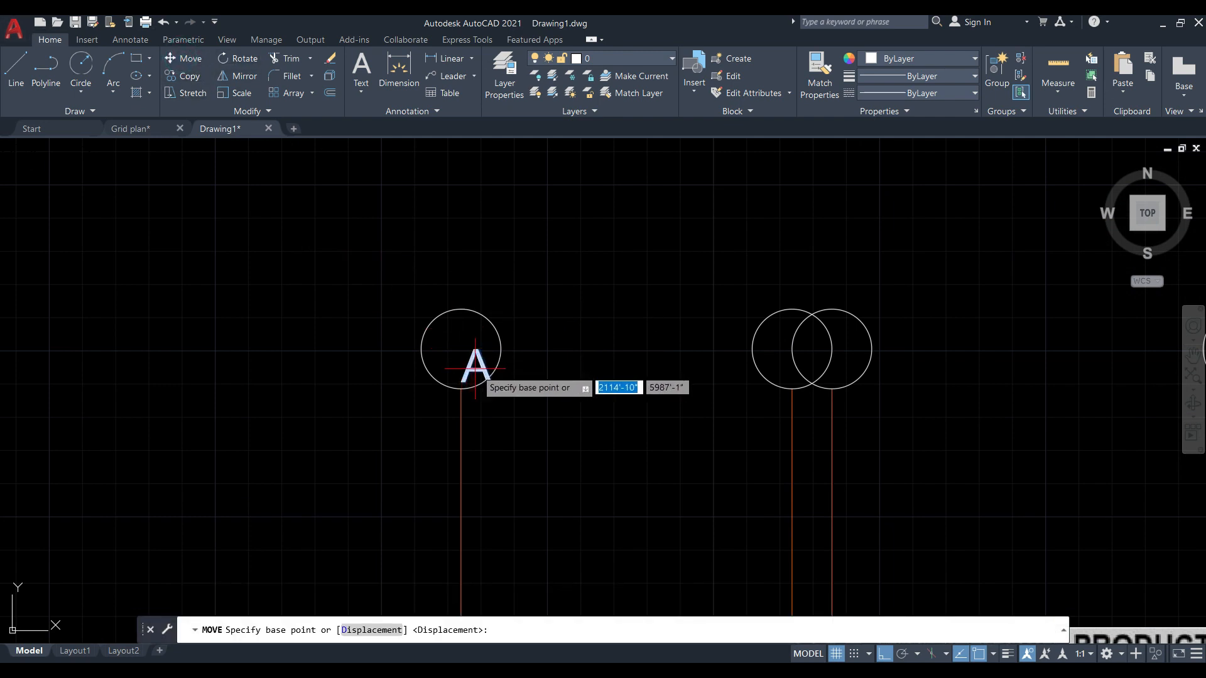
pyautogui.click(463, 349)
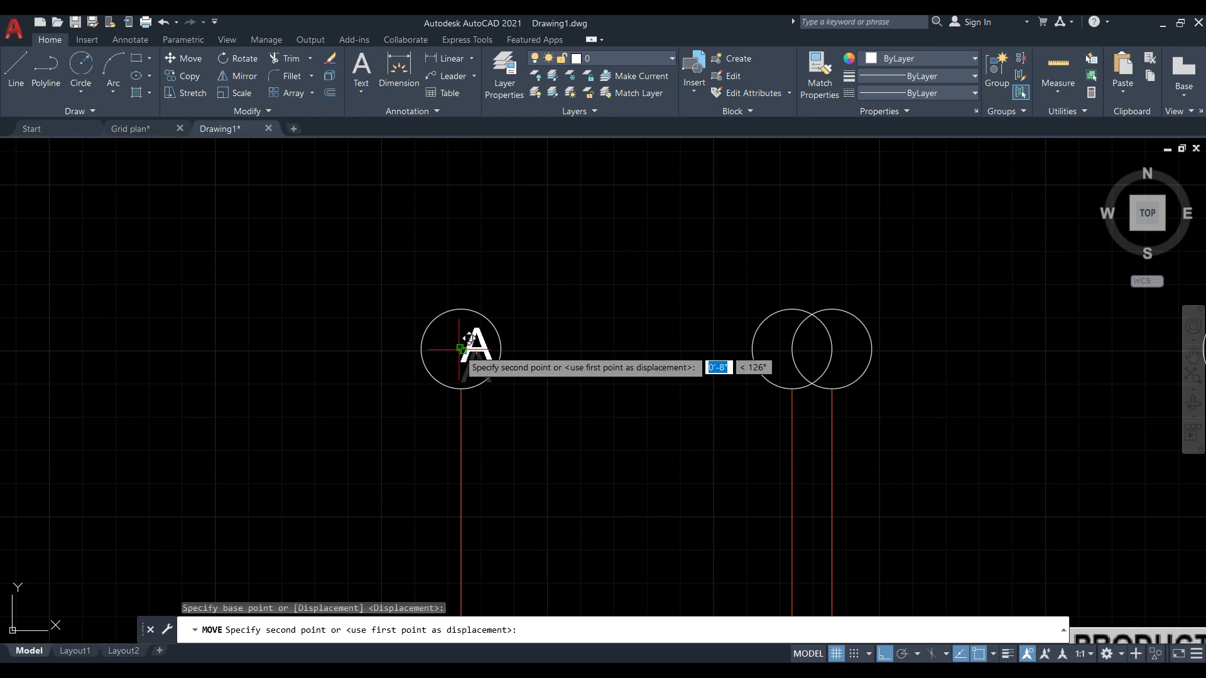
pyautogui.scroll(5, 461, 345)
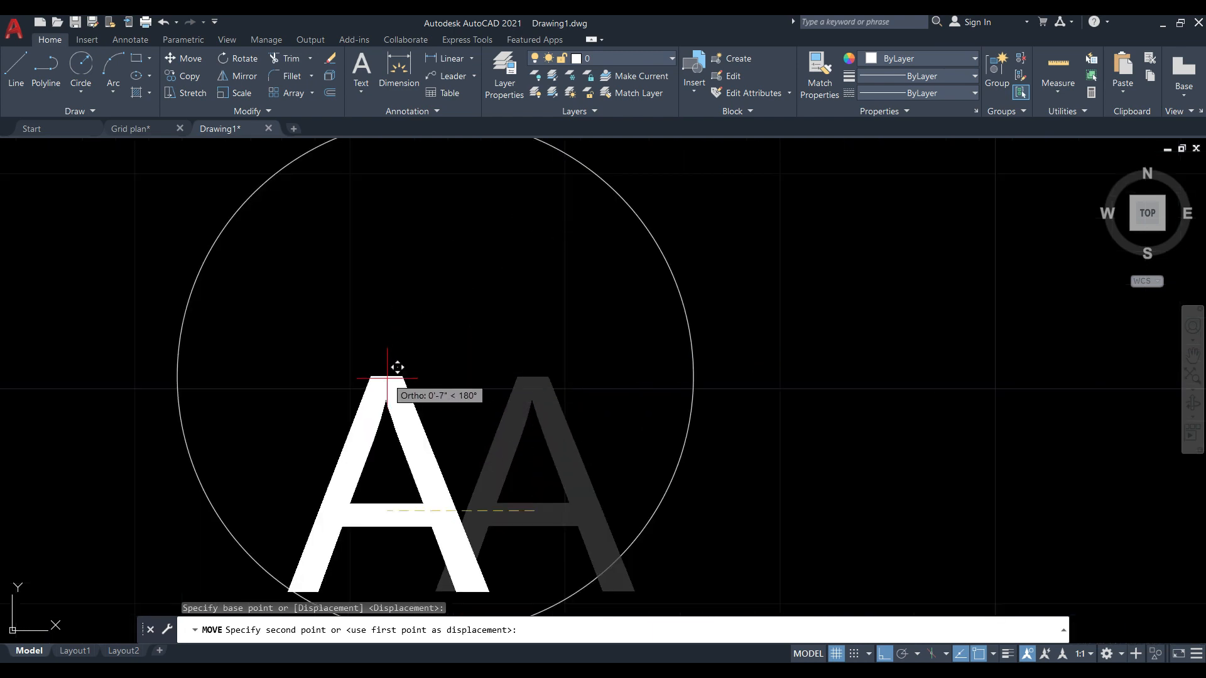
pyautogui.click(402, 339)
pyautogui.scroll(-5, 396, 345)
# Move the letter A left to centre it horizontally within the leftmost upper bubble.
pyautogui.click(408, 353)
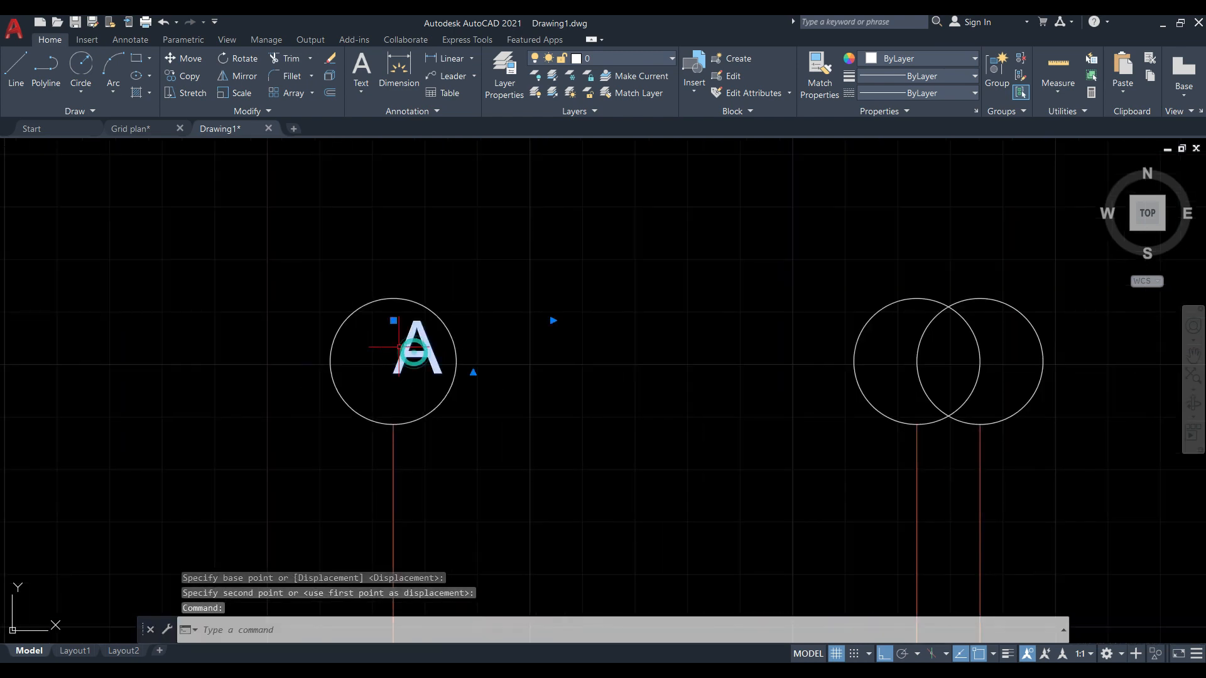
pyautogui.click(184, 57)
pyautogui.click(416, 353)
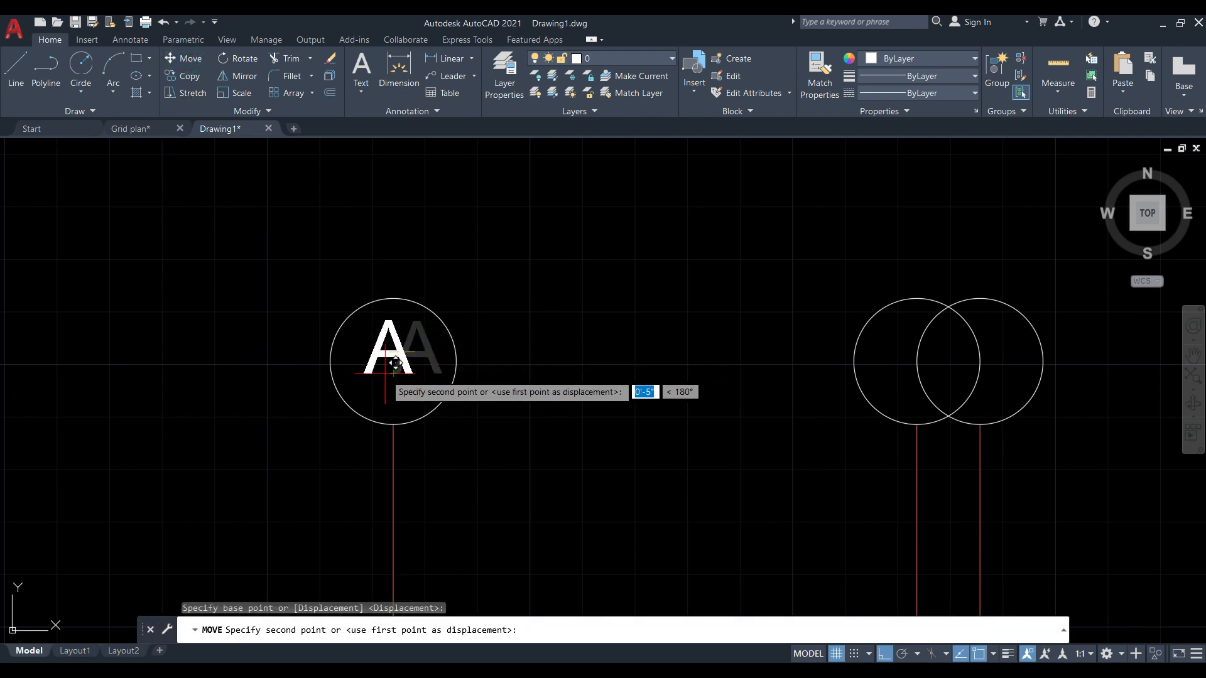
pyautogui.click(386, 378)
pyautogui.scroll(2, 354, 345)
# Nudge the letter A slightly up so it sits in the middle of its bubble.
pyautogui.click(405, 350)
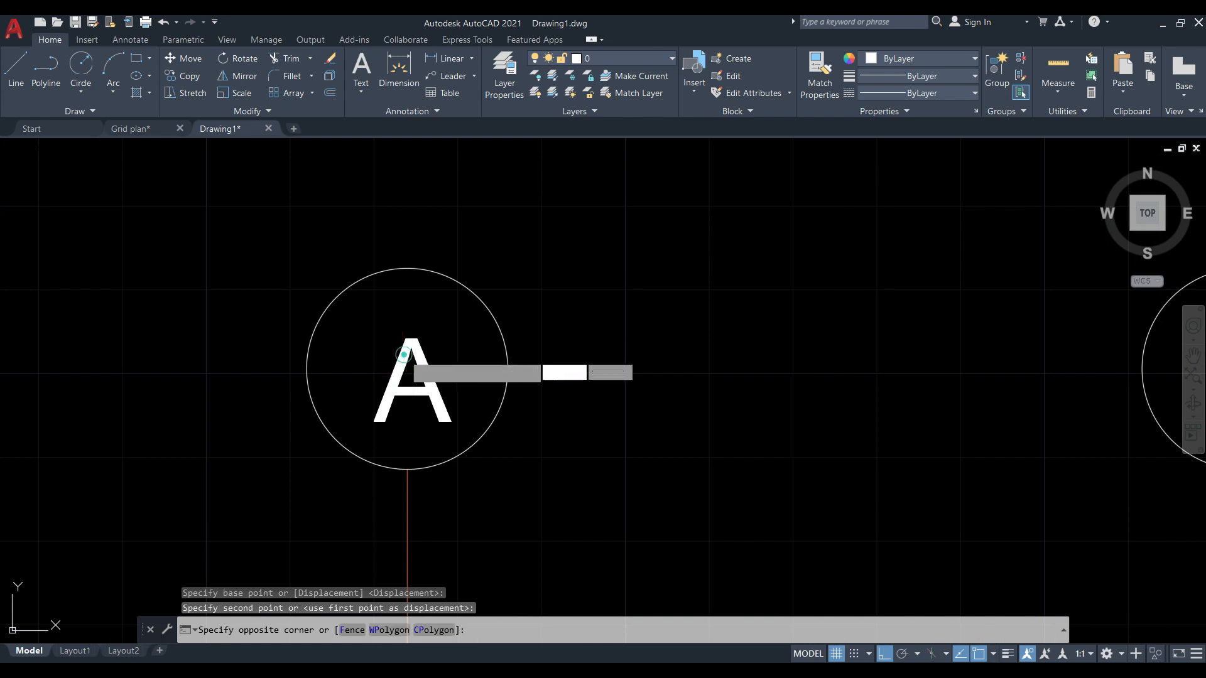
pyautogui.press('Escape')
pyautogui.click(419, 385)
pyautogui.click(386, 355)
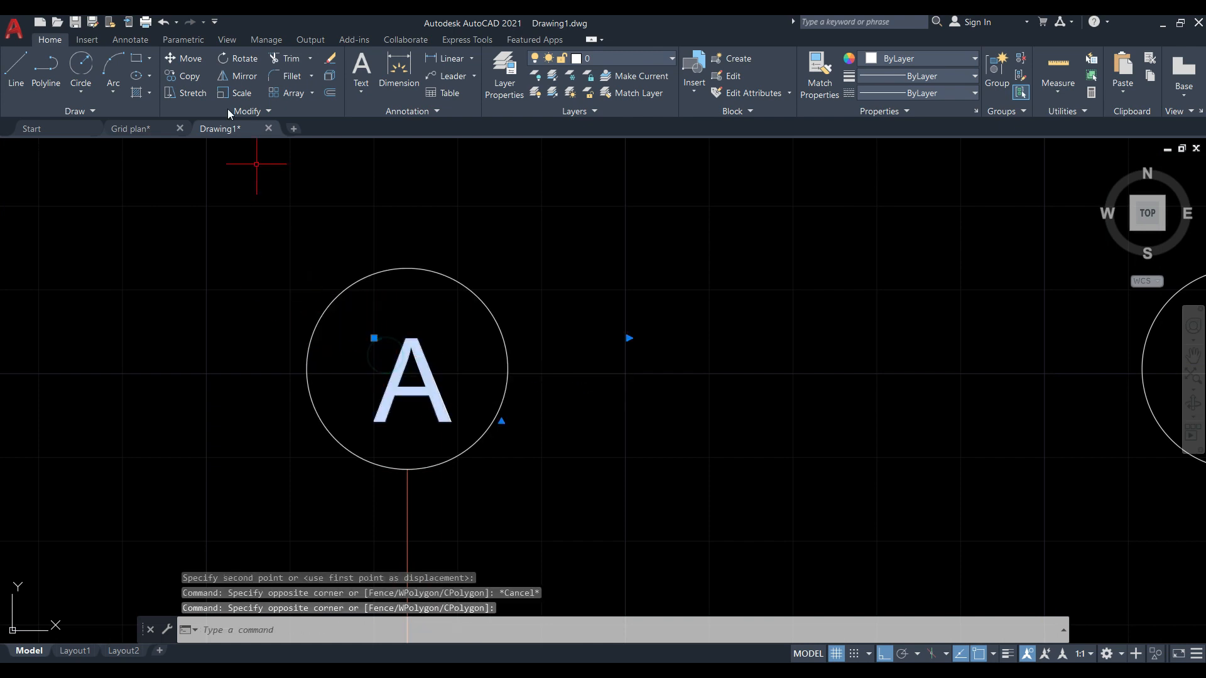
pyautogui.click(192, 60)
pyautogui.click(402, 391)
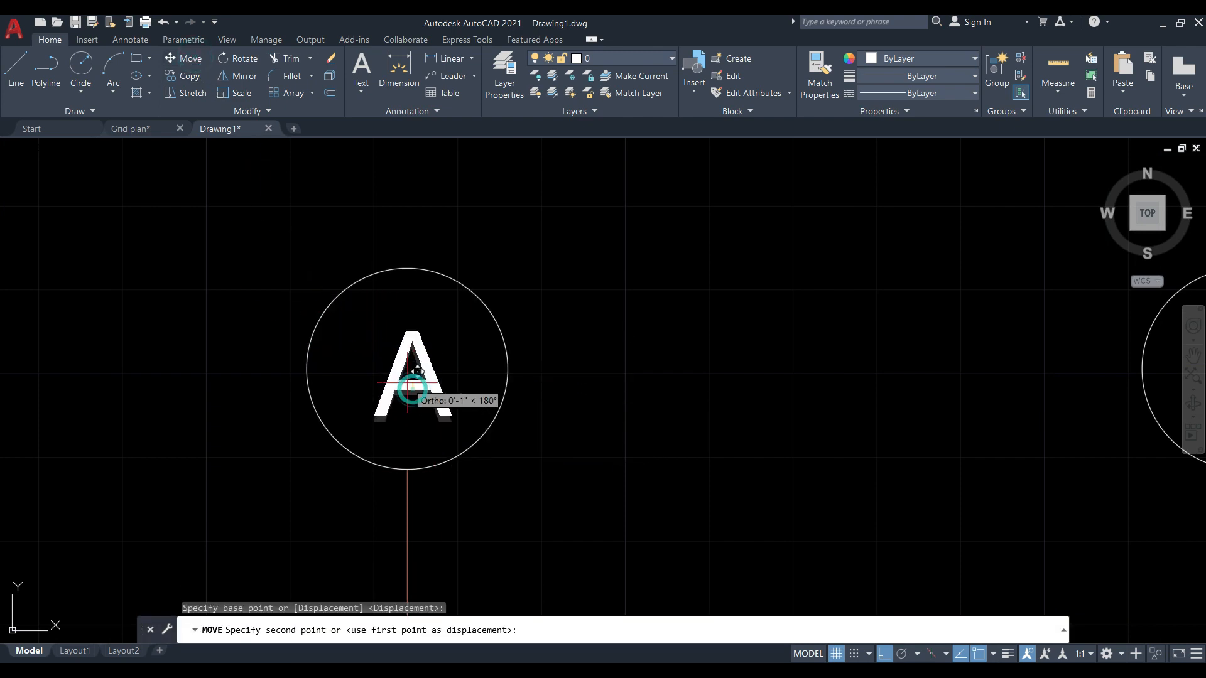
pyautogui.click(402, 376)
# Copy the letter A from its bubble's centre to the centres of the other three upper bubbles.
pyautogui.scroll(-8, 283, 342)
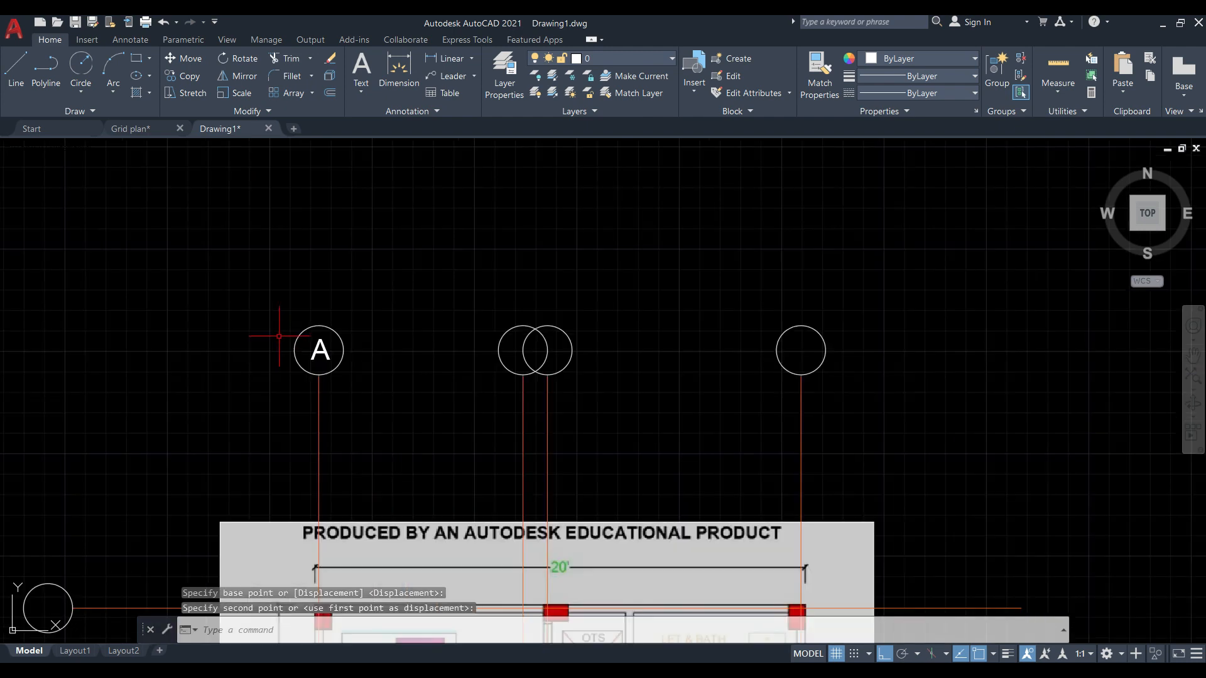
pyautogui.scroll(-2, 179, 276)
pyautogui.press('Escape')
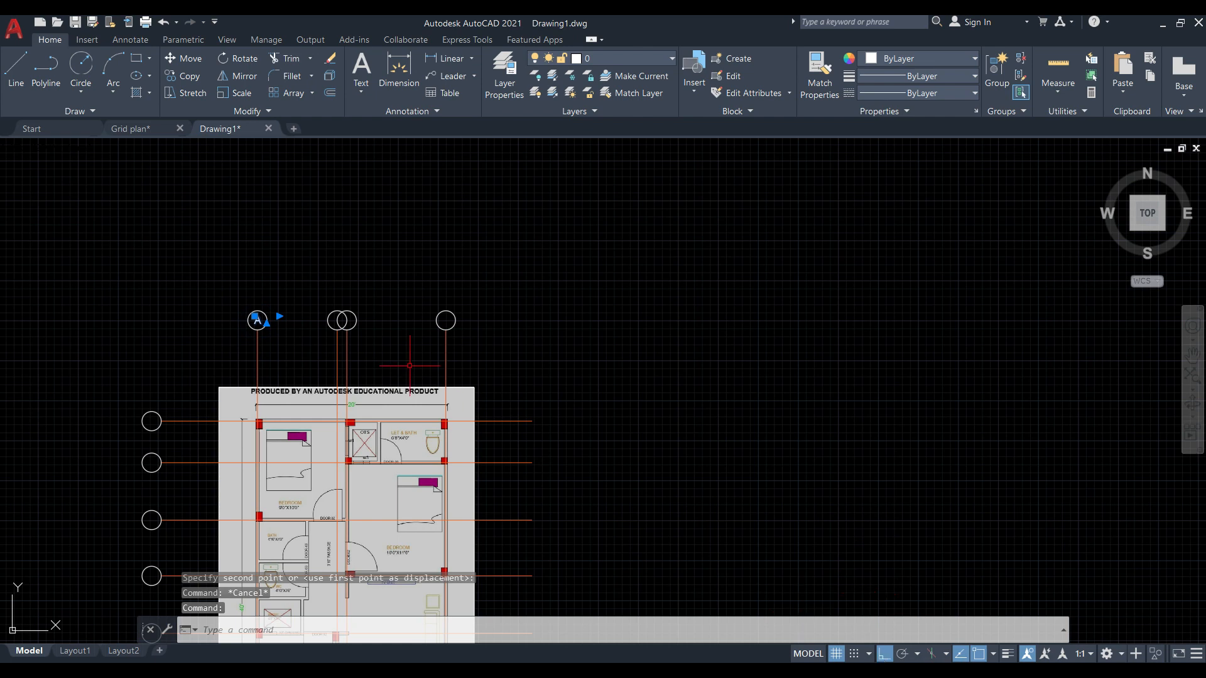
pyautogui.scroll(4, 305, 300)
pyautogui.click(180, 76)
pyautogui.scroll(2, 79, 276)
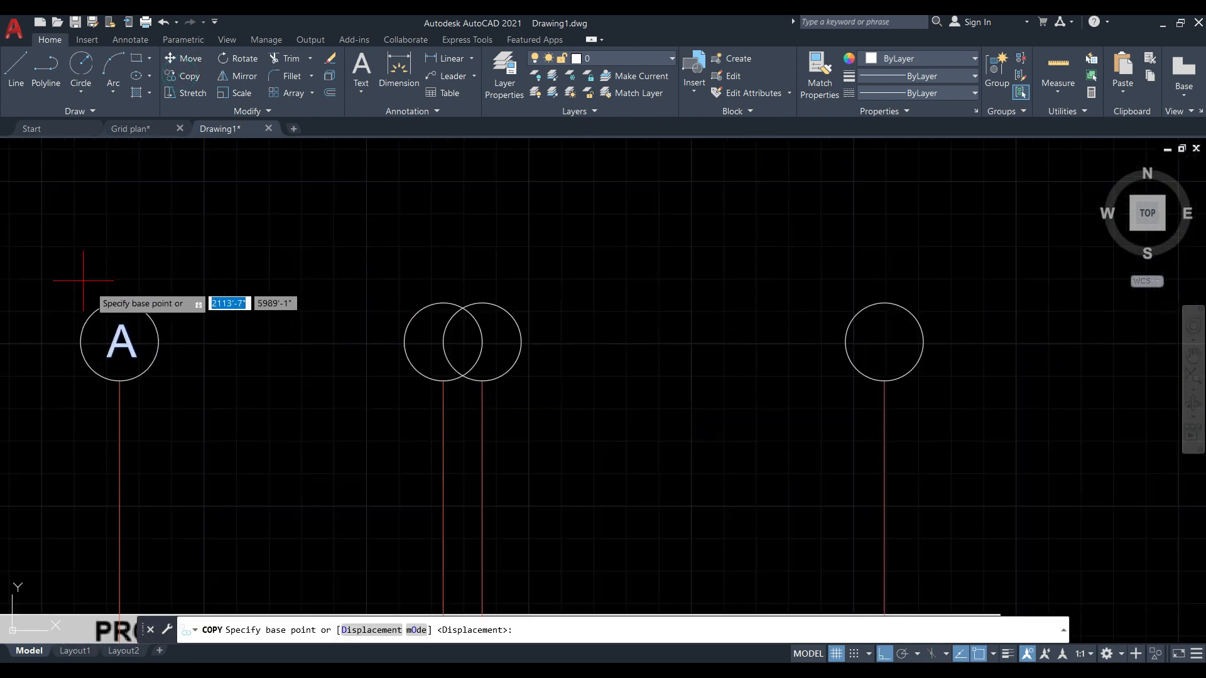
pyautogui.click(119, 343)
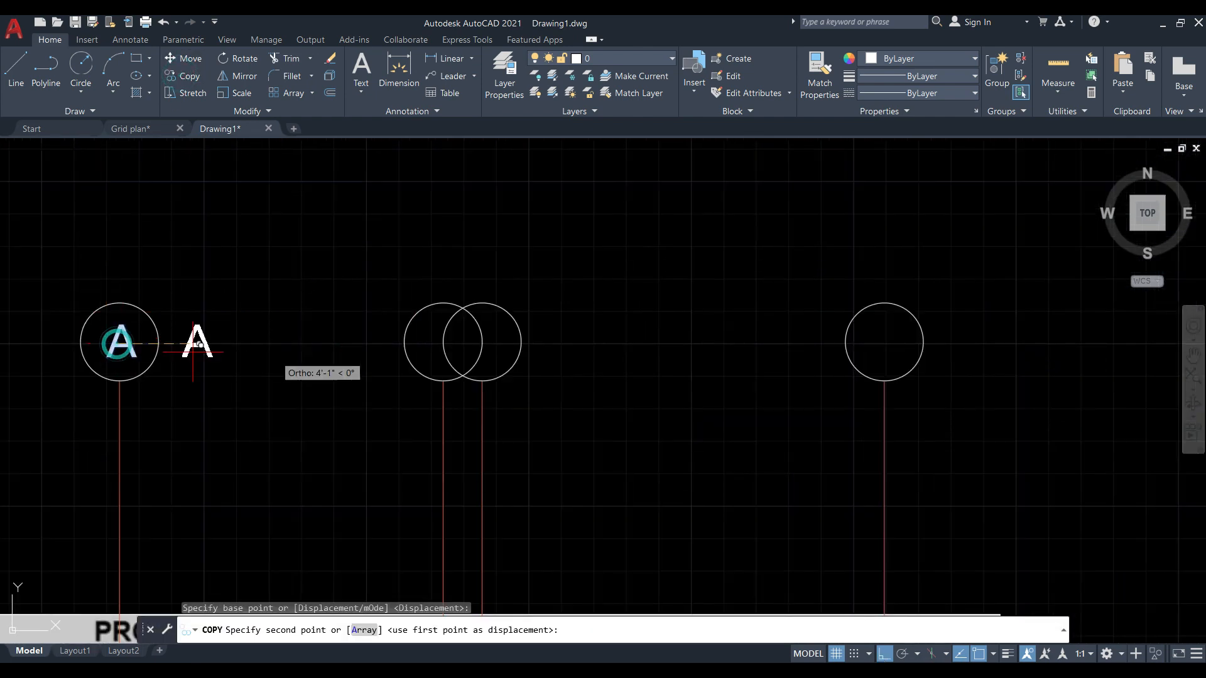
pyautogui.click(444, 343)
pyautogui.click(483, 342)
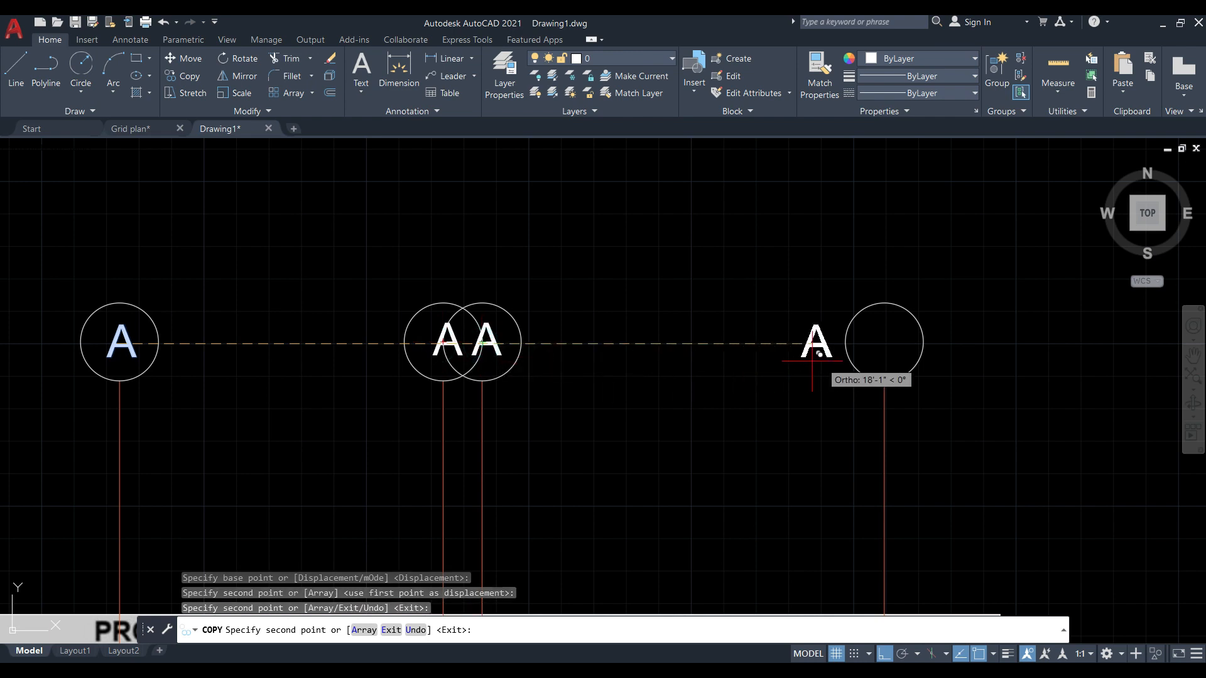
pyautogui.press('Escape')
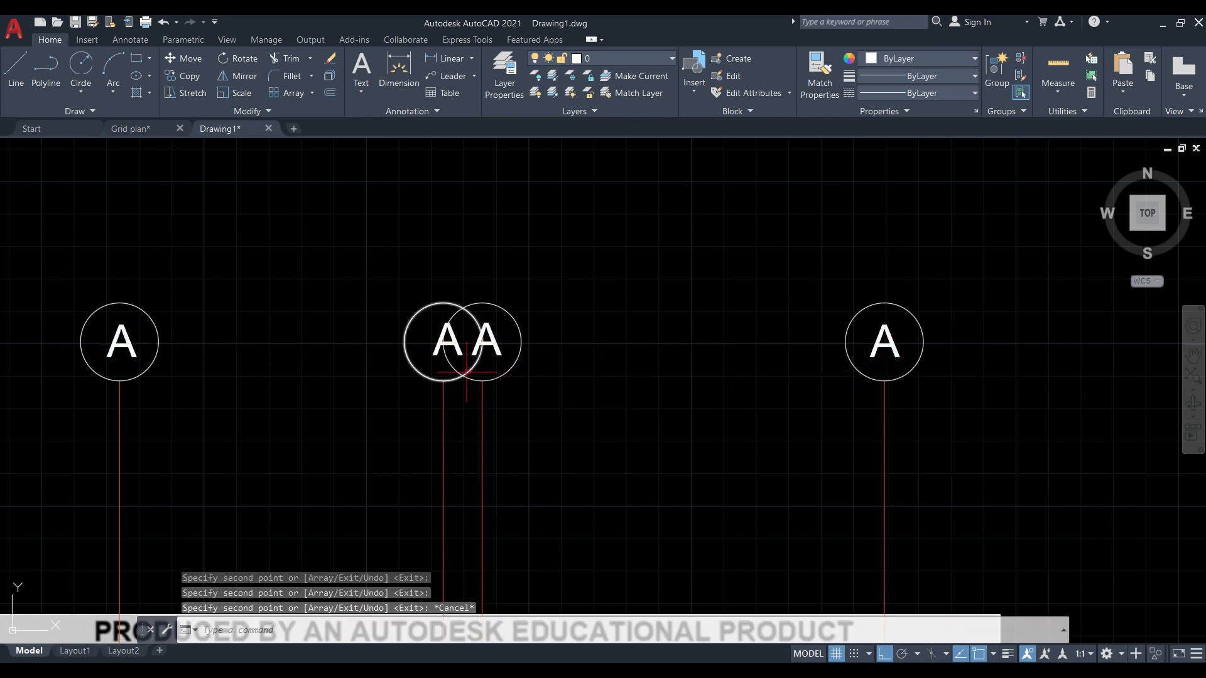
# Change the copied letters in the second, third and fourth upper bubbles to B, C and D.
pyautogui.doubleClick(453, 337)
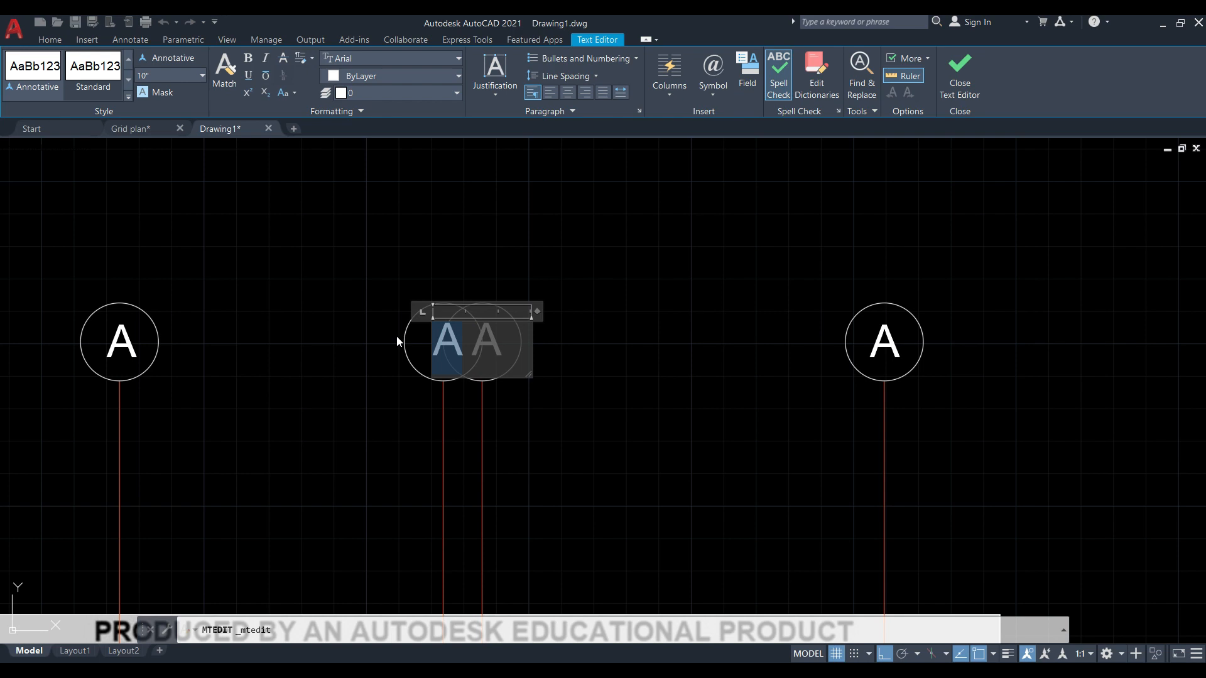
pyautogui.click(638, 376)
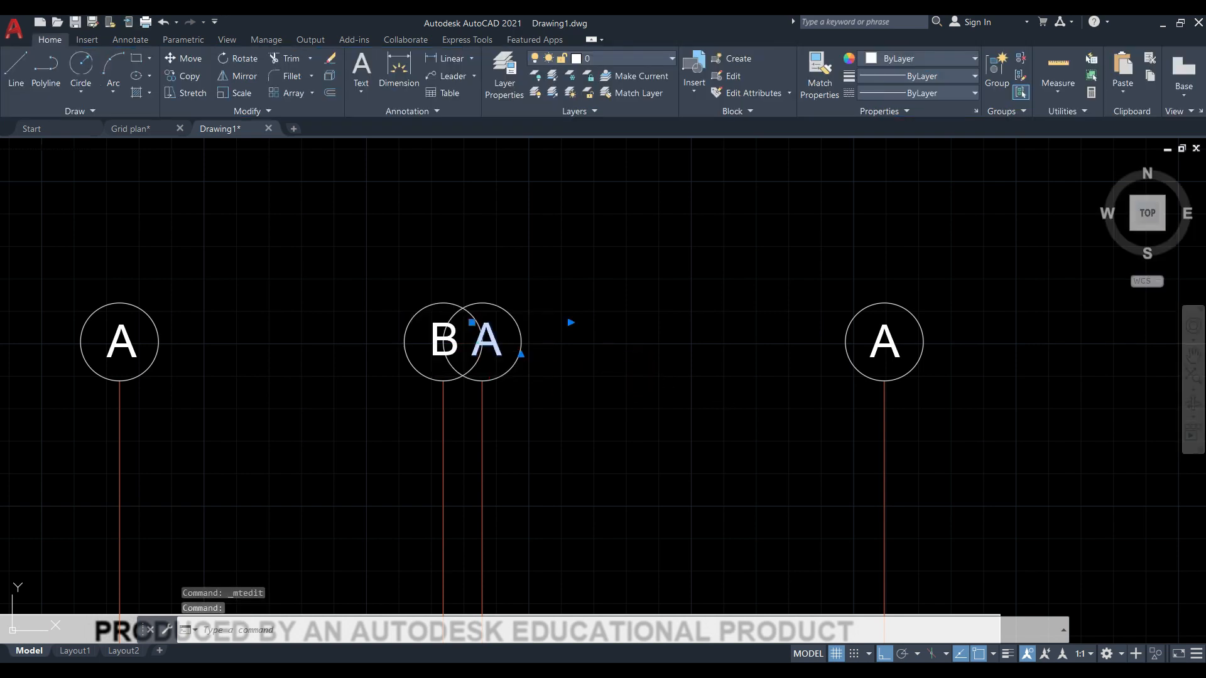
pyautogui.doubleClick(501, 343)
pyautogui.click(670, 369)
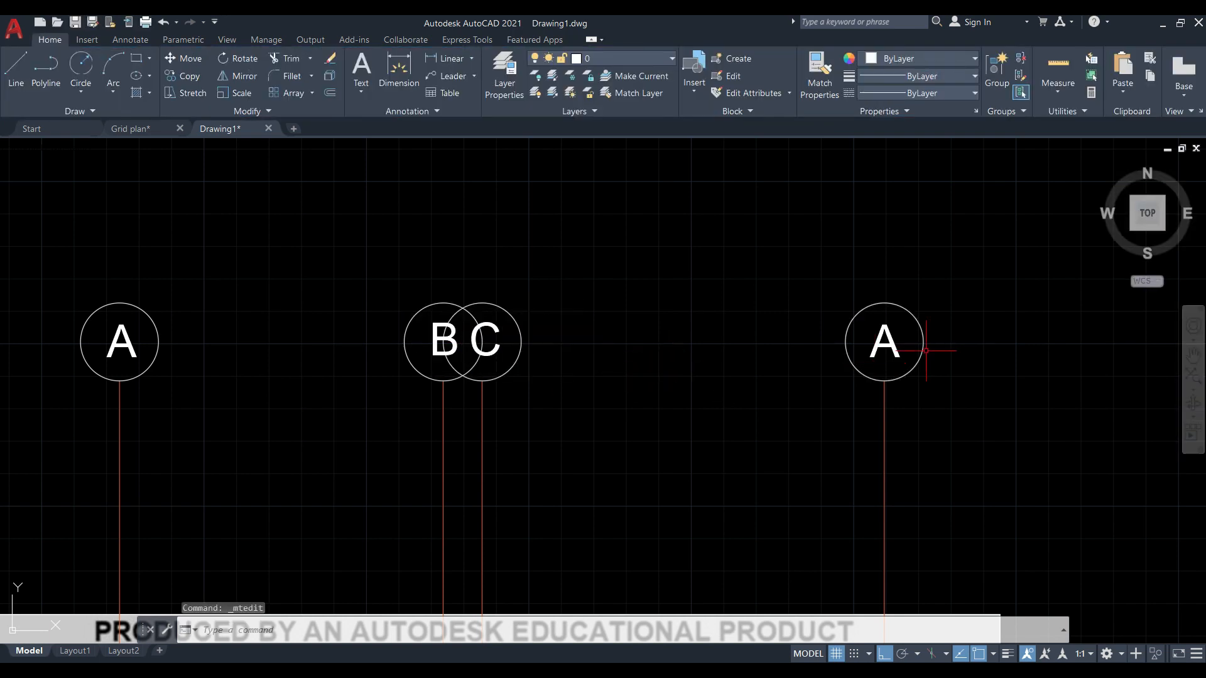
pyautogui.doubleClick(900, 348)
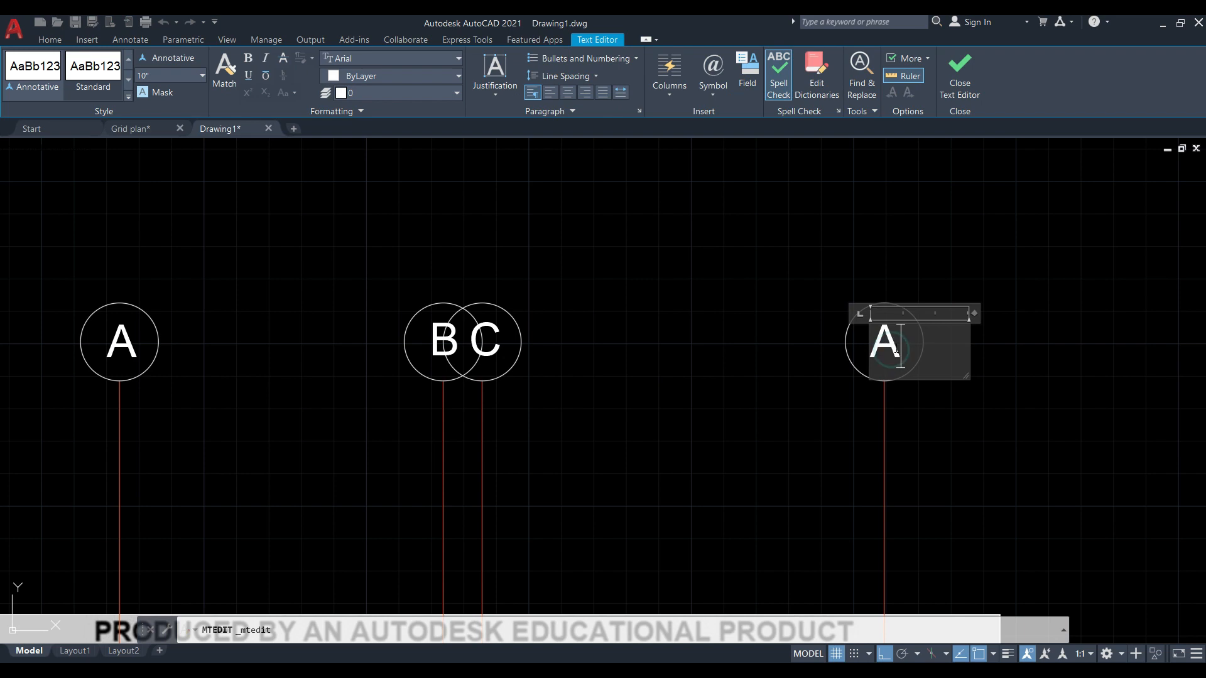
pyautogui.click(764, 363)
# With Ortho off, copy the letter A from its bubble's centre to the centre of the uppermost side bubble.
pyautogui.scroll(-6, 559, 277)
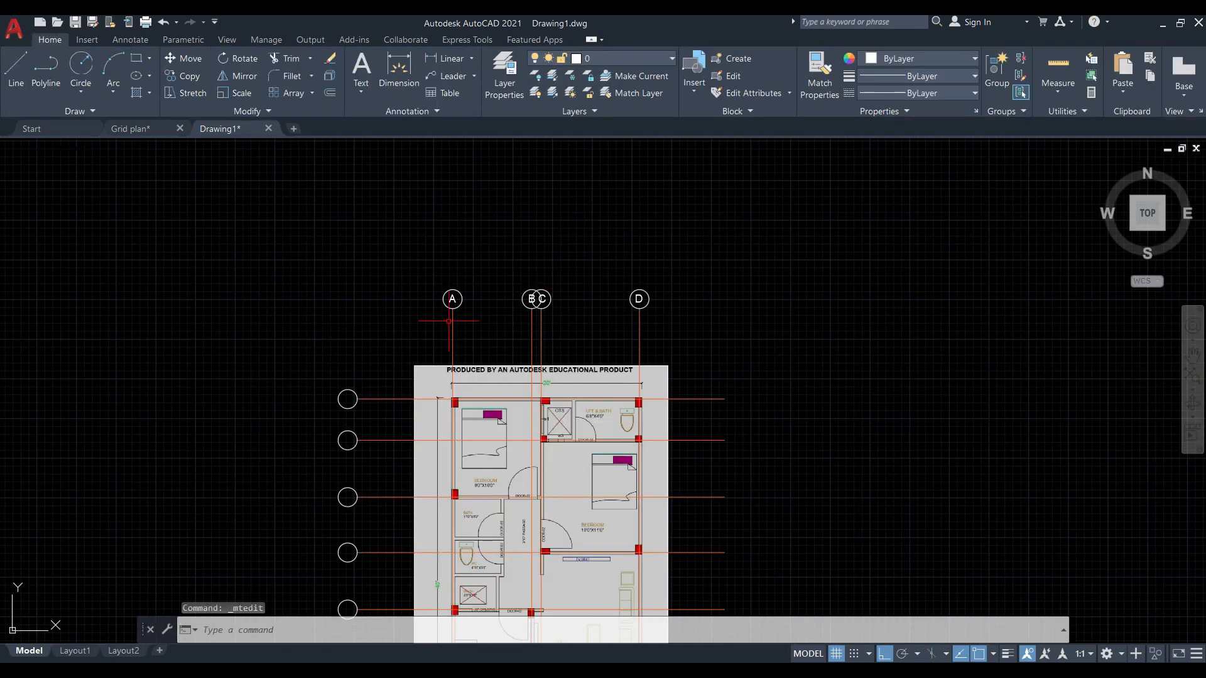
pyautogui.scroll(4, 448, 320)
pyautogui.click(450, 268)
pyautogui.click(173, 76)
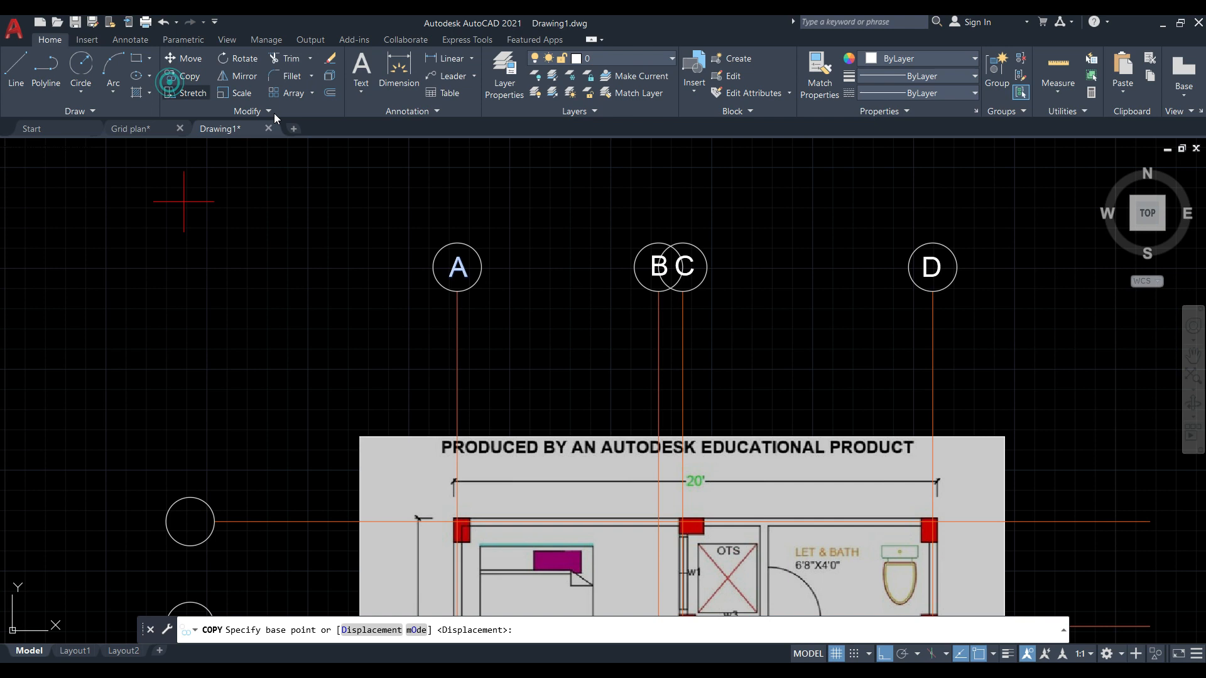
pyautogui.click(882, 656)
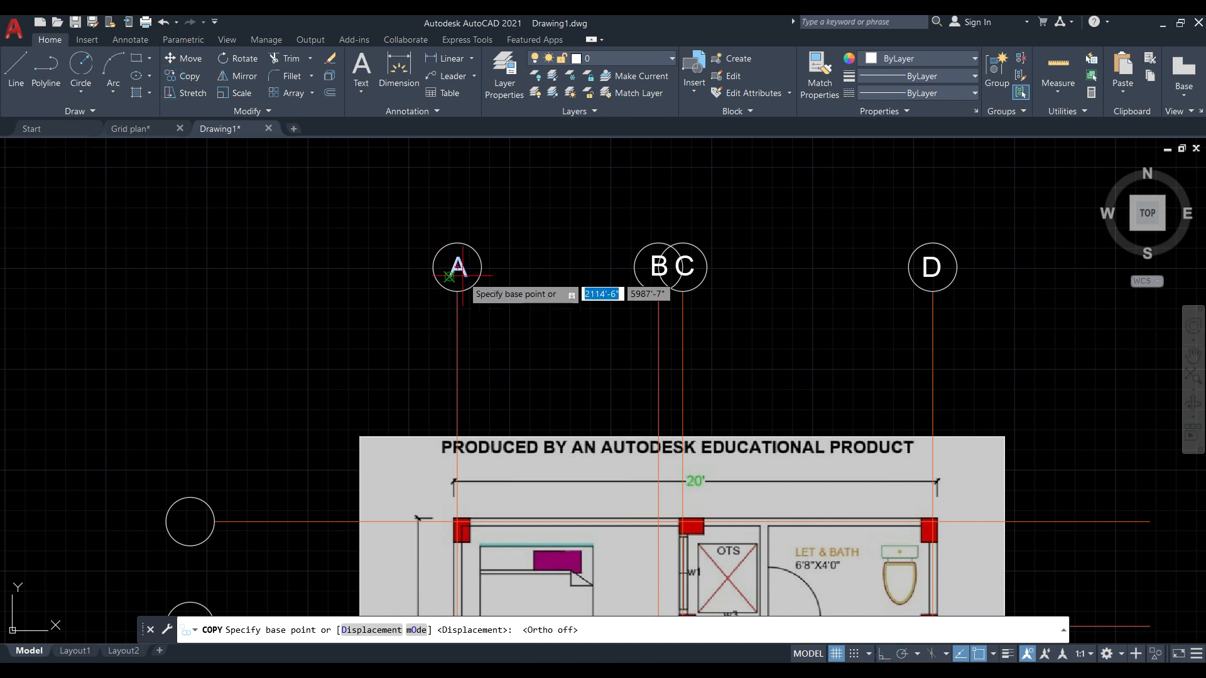
pyautogui.click(457, 268)
pyautogui.scroll(5, 164, 570)
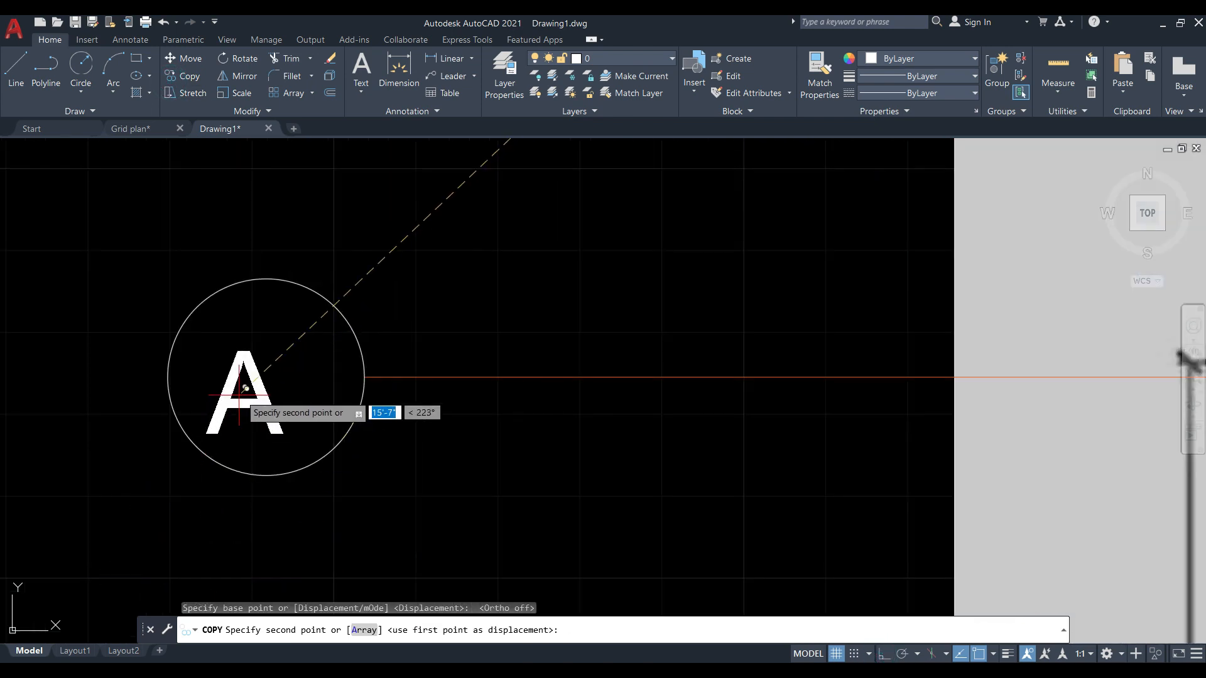
pyautogui.click(266, 377)
pyautogui.press('Escape')
# Change the text in the uppermost side bubble to 1.
pyautogui.scroll(-4, 312, 331)
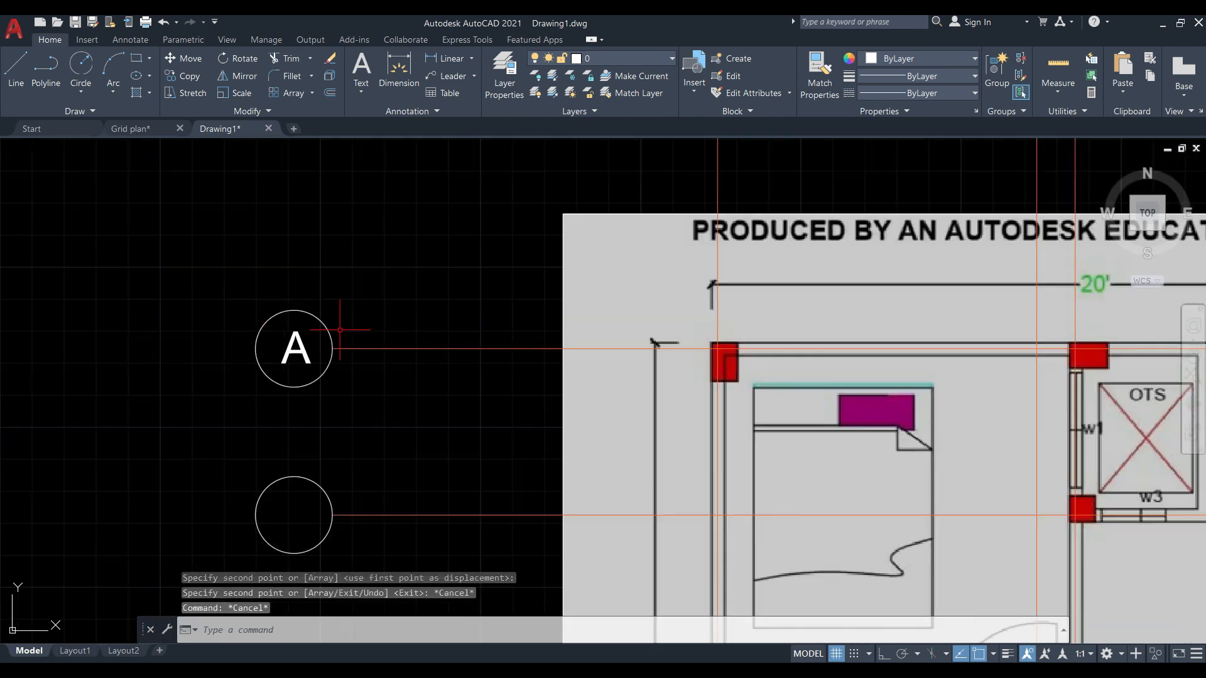
pyautogui.doubleClick(308, 349)
pyautogui.moveTo(308, 357); pyautogui.dragTo(238, 345)
pyautogui.write('1')
pyautogui.click(354, 268)
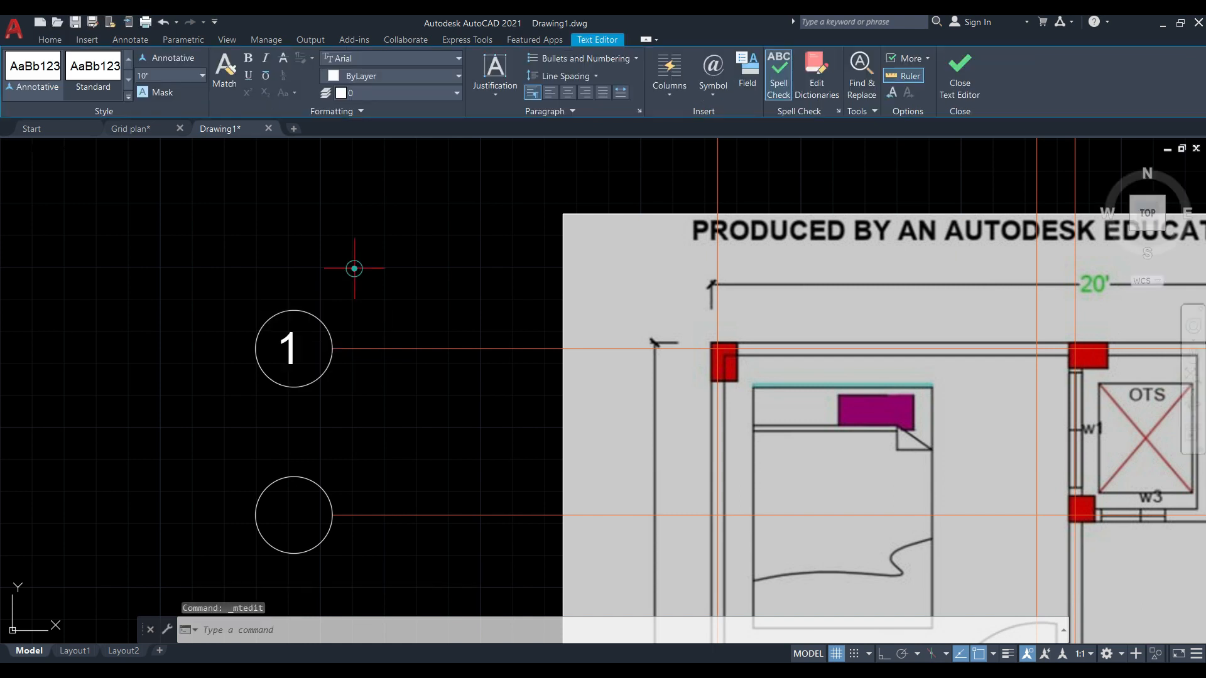
# With Ortho on, copy the number 1 from the uppermost side bubble down to the centres of the other six side bubbles.
pyautogui.scroll(-4, 284, 314)
pyautogui.scroll(-6, 283, 402)
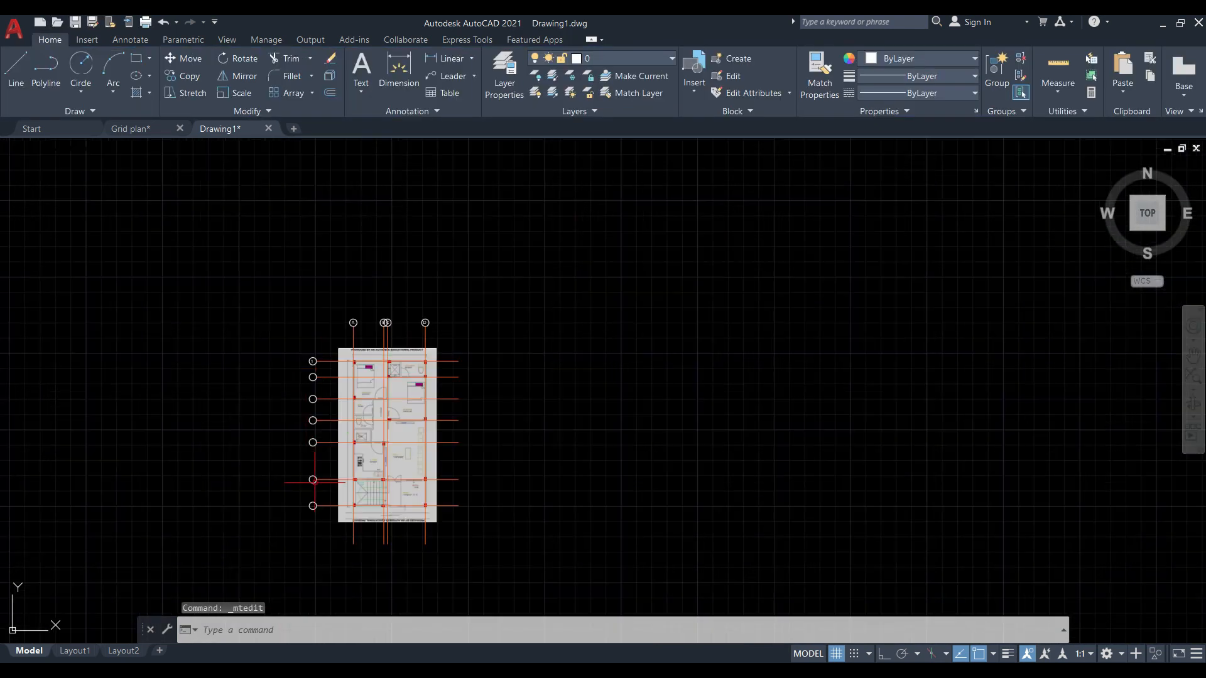
pyautogui.scroll(4, 289, 350)
pyautogui.scroll(2, 316, 334)
pyautogui.click(377, 338)
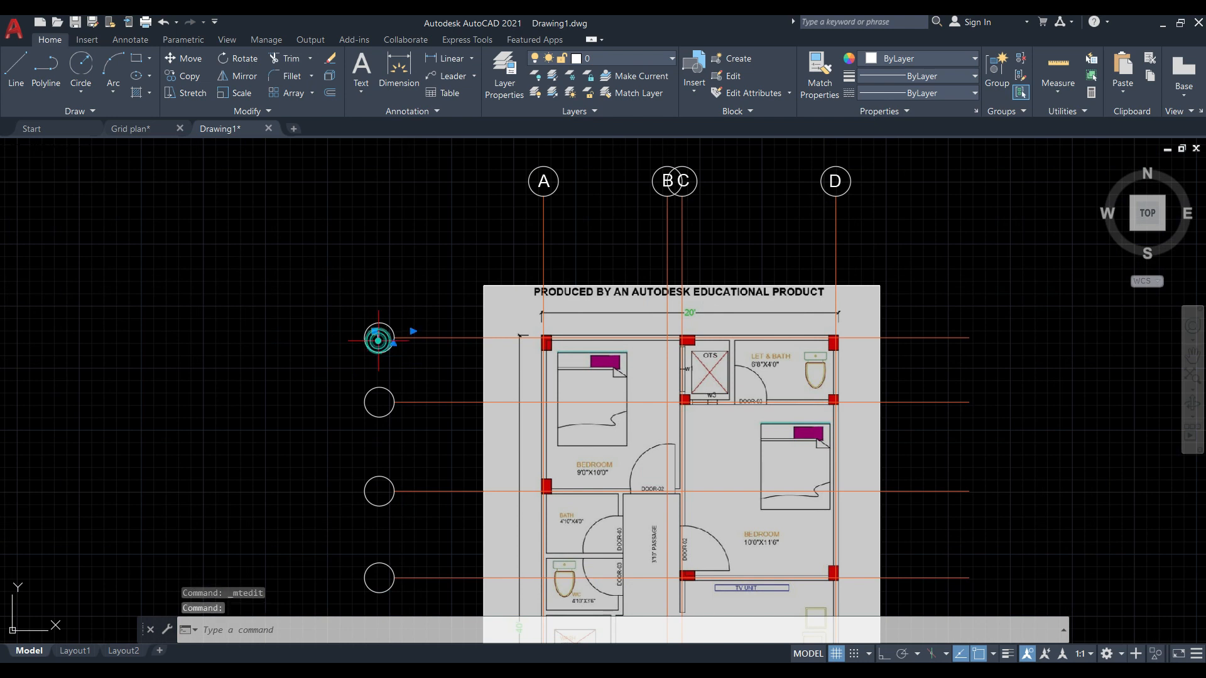
pyautogui.click(184, 78)
pyautogui.click(884, 654)
pyautogui.click(379, 339)
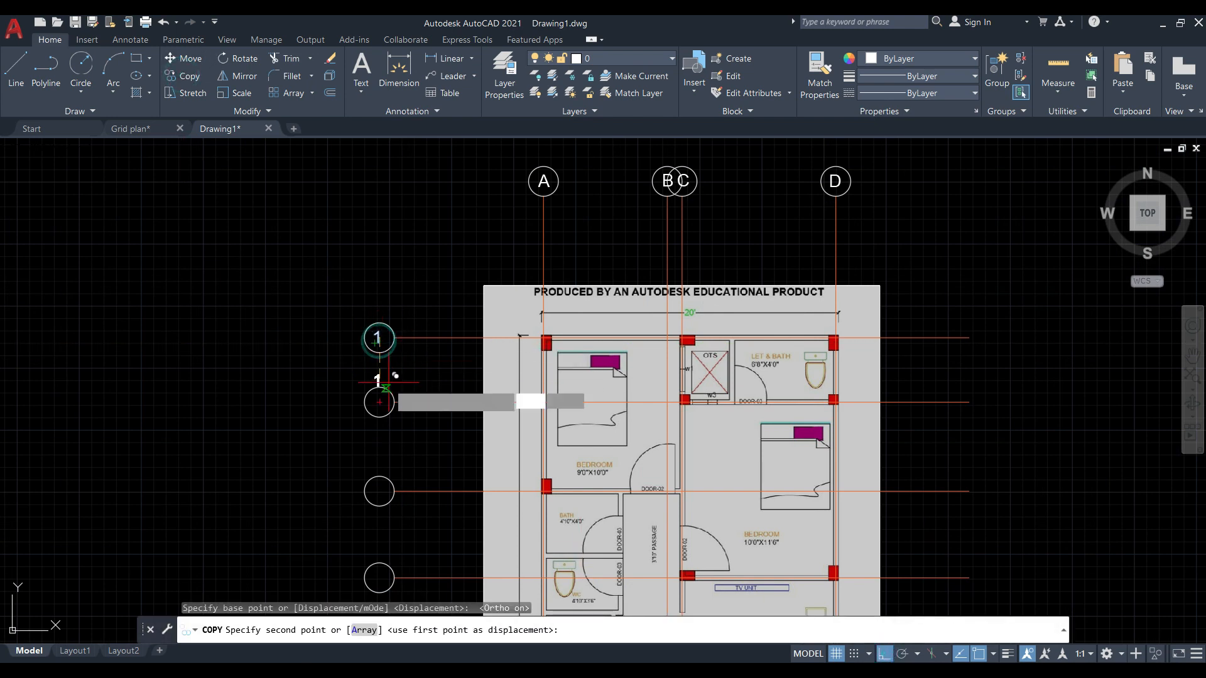
pyautogui.click(379, 402)
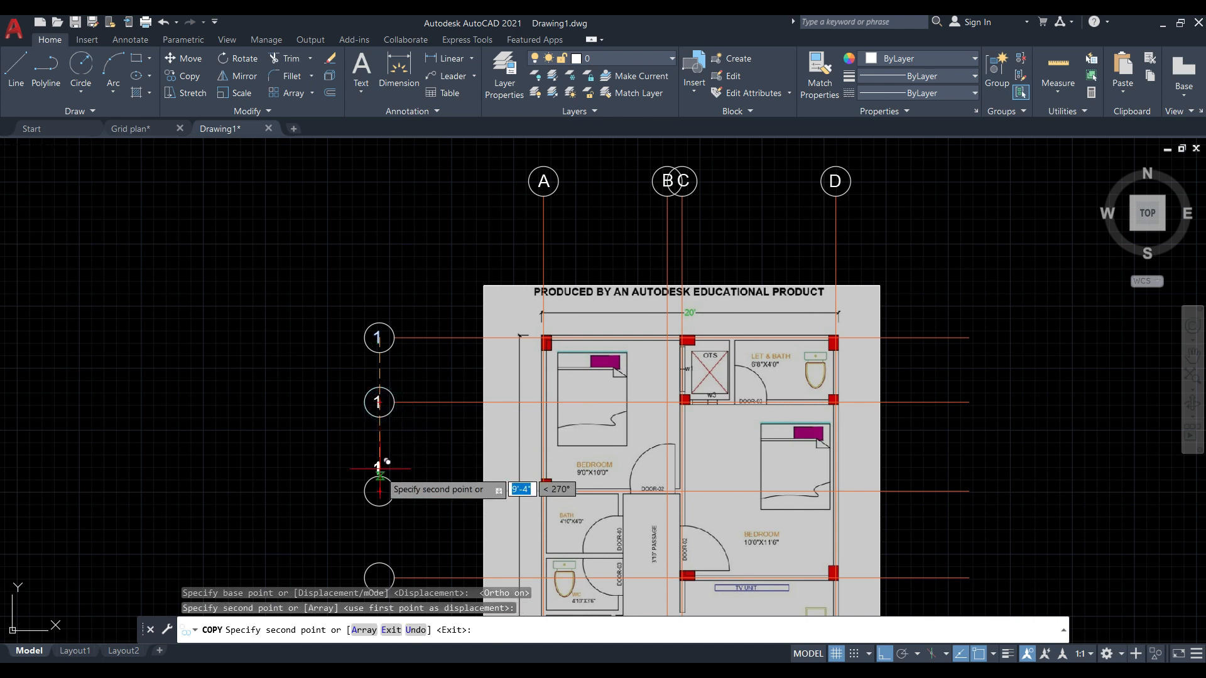
pyautogui.click(379, 489)
pyautogui.scroll(-4, 381, 480)
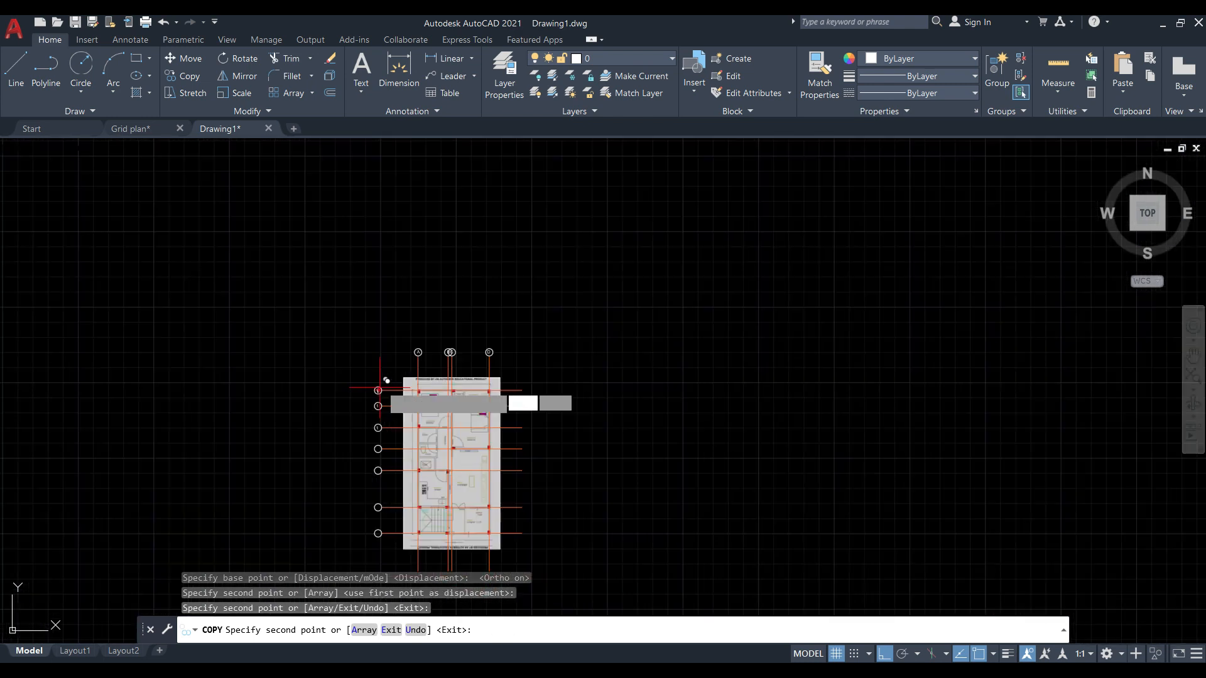
pyautogui.scroll(4, 379, 388)
pyautogui.click(382, 324)
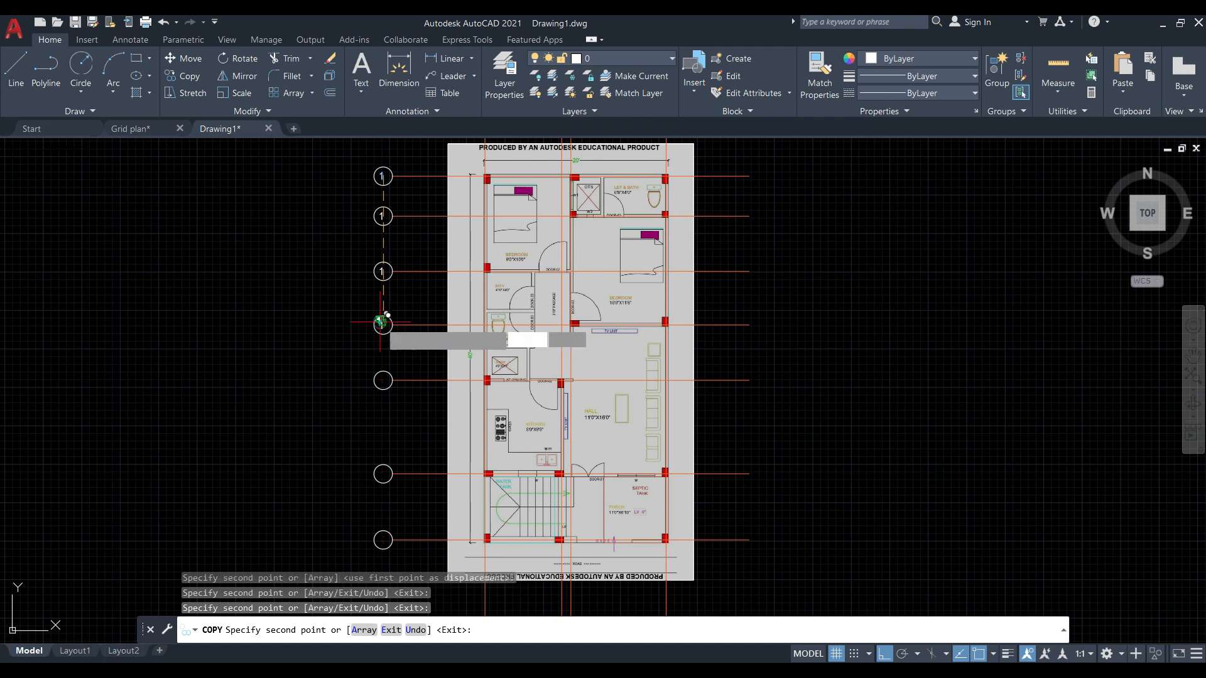
pyautogui.click(382, 380)
pyautogui.click(383, 473)
pyautogui.scroll(-4, 326, 484)
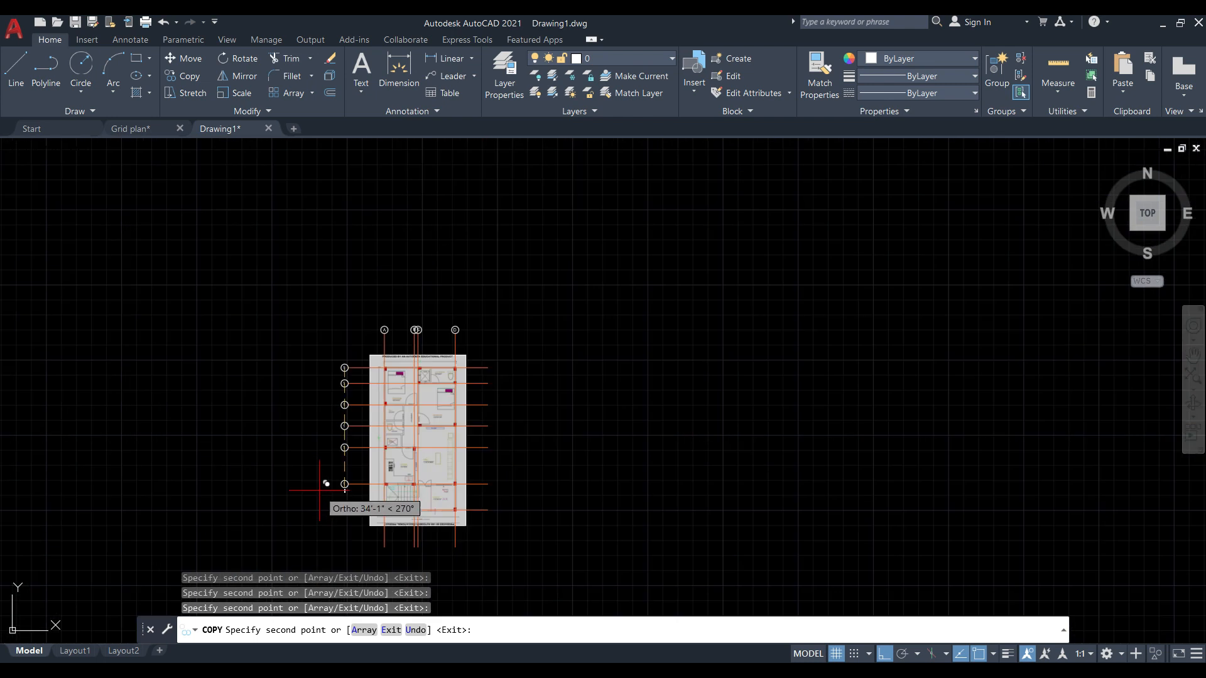
pyautogui.press('Escape')
# Change the numbers in the second, third and fourth side bubbles to 2, 3 and 4.
pyautogui.scroll(8, 322, 491)
pyautogui.click(334, 501)
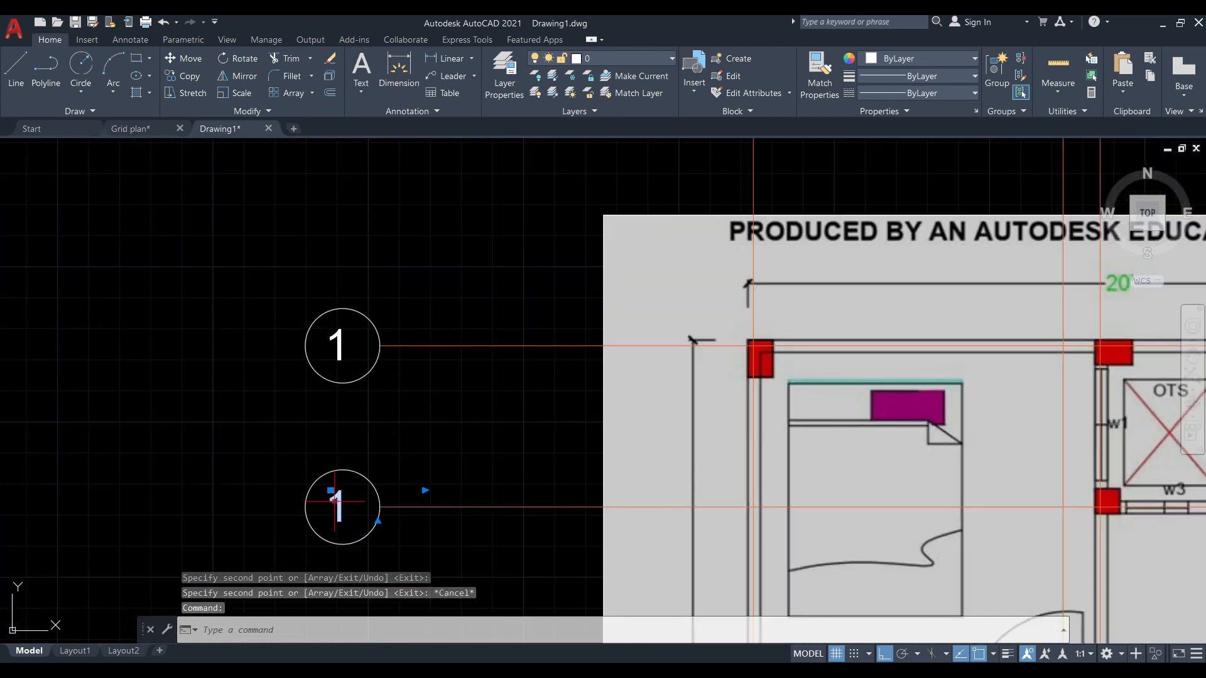
pyautogui.doubleClick(336, 502)
pyautogui.write('2')
pyautogui.click(466, 408)
pyautogui.scroll(-5, 466, 408)
pyautogui.scroll(8, 439, 373)
pyautogui.doubleClick(408, 299)
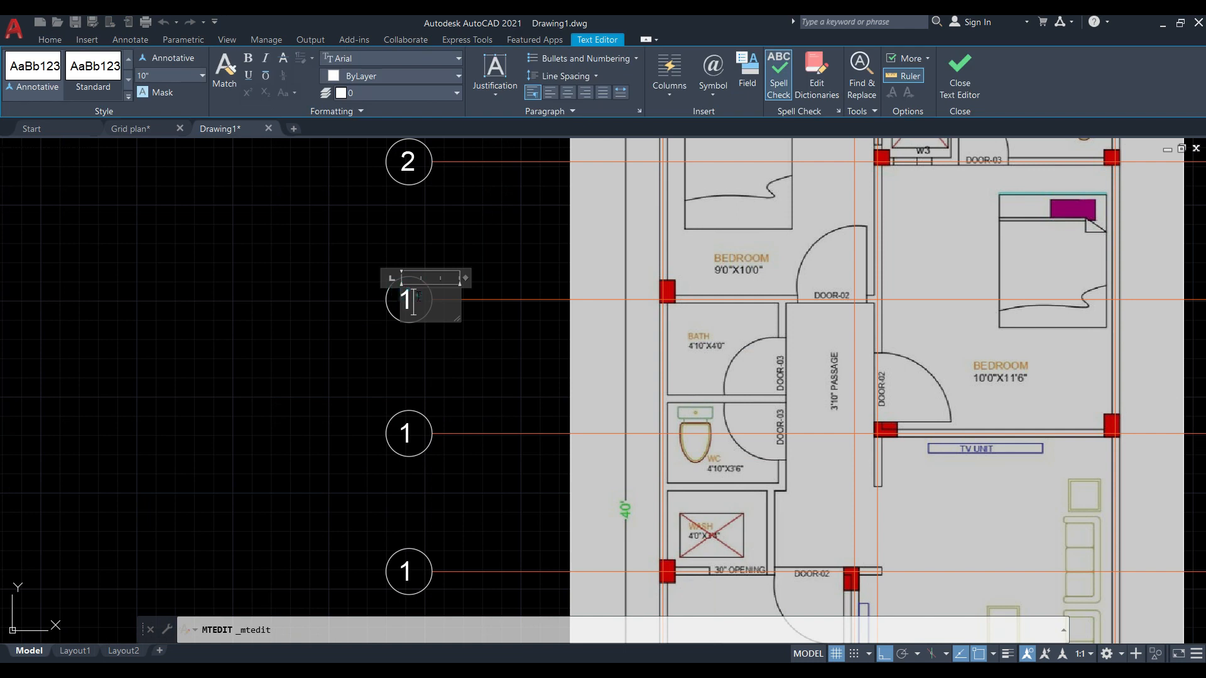
pyautogui.write('3')
pyautogui.click(417, 460)
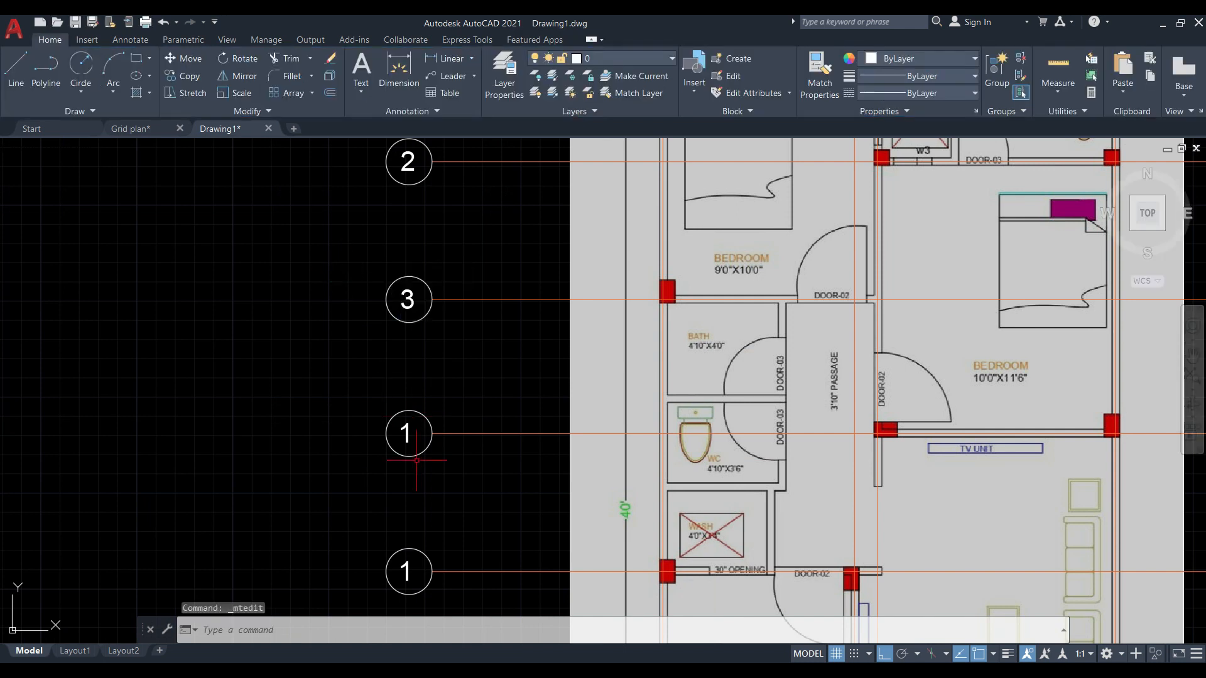
pyautogui.doubleClick(409, 427)
pyautogui.write('4')
pyautogui.click(304, 383)
# Change the number in the fifth side bubble to 5.
pyautogui.scroll(-4, 377, 348)
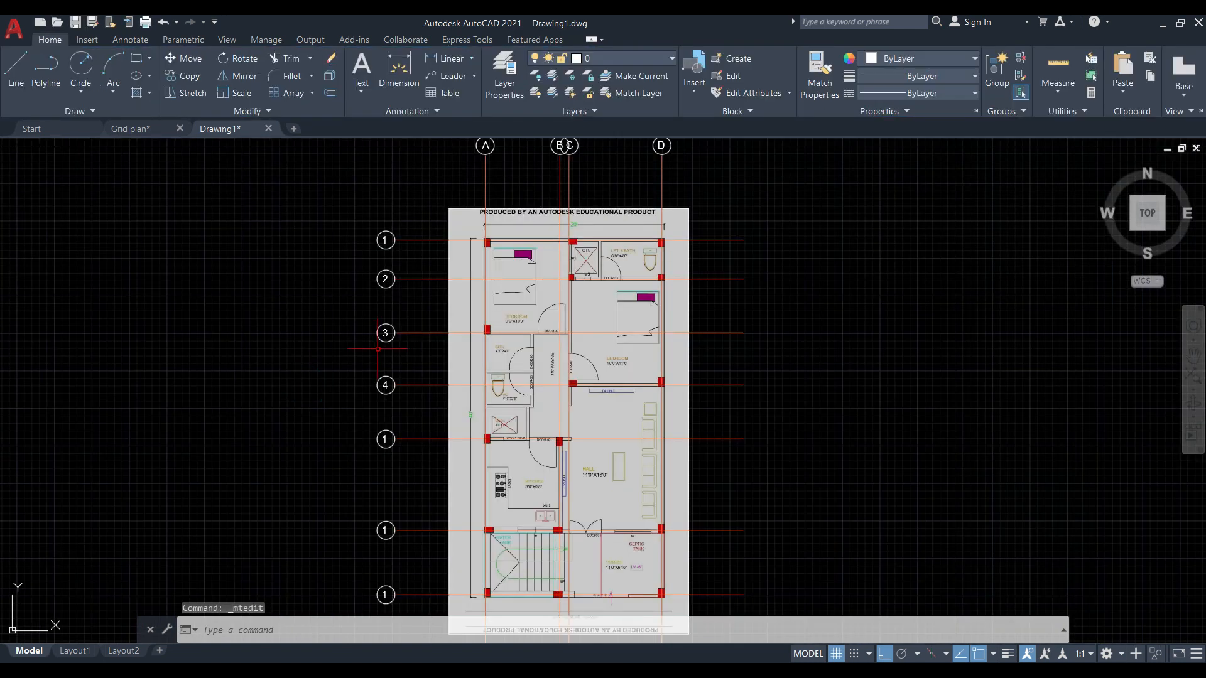
pyautogui.scroll(4, 397, 500)
pyautogui.doubleClick(365, 344)
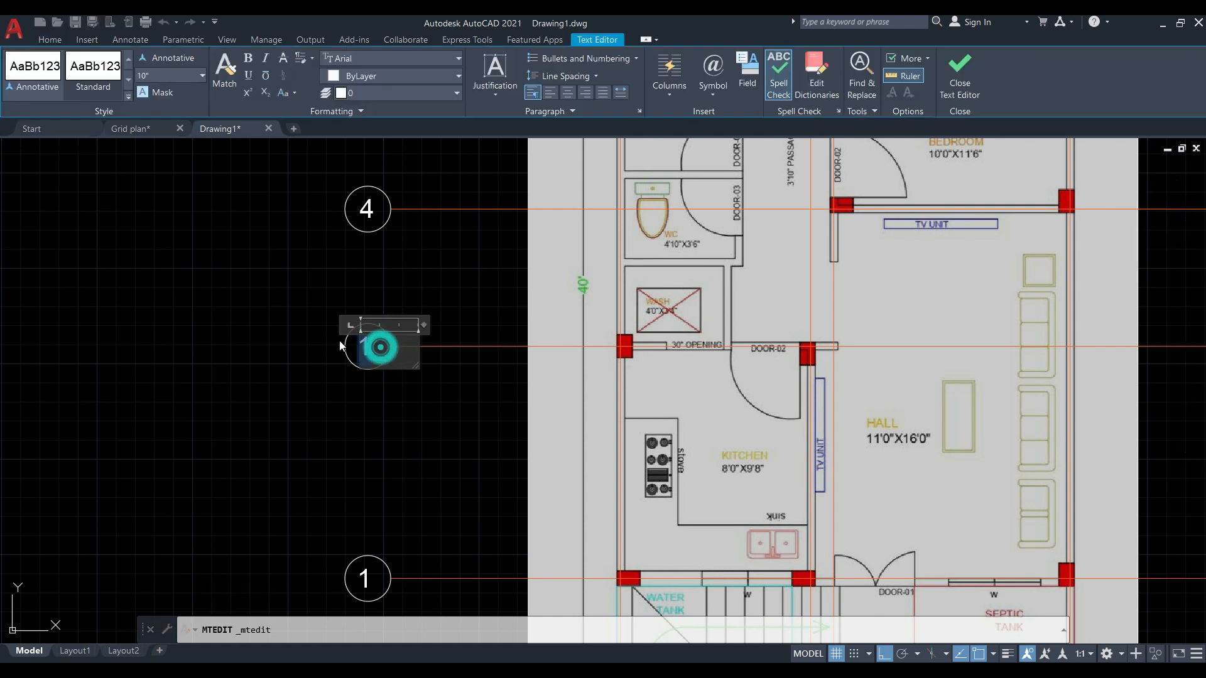
pyautogui.click(271, 325)
# Change the numbers in the sixth and seventh side bubbles to 6 and 7.
pyautogui.scroll(-4, 324, 285)
pyautogui.scroll(4, 346, 457)
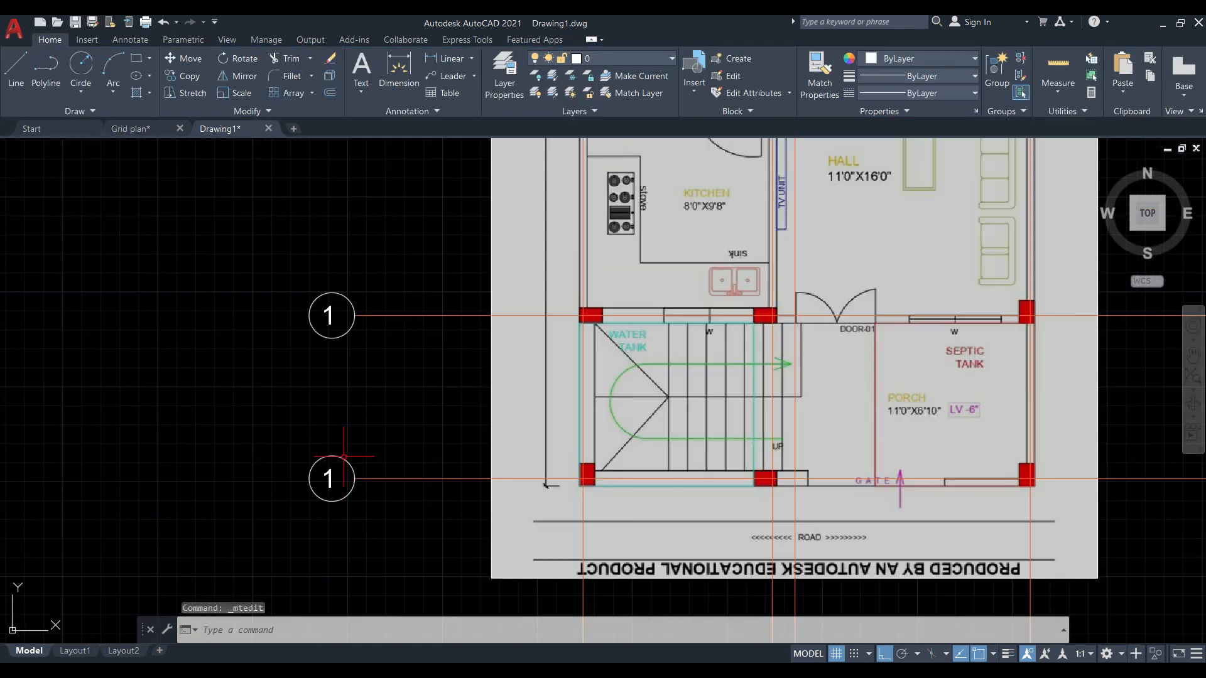
pyautogui.click(334, 324)
pyautogui.doubleClick(328, 316)
pyautogui.write('6')
pyautogui.click(258, 319)
pyautogui.click(329, 478)
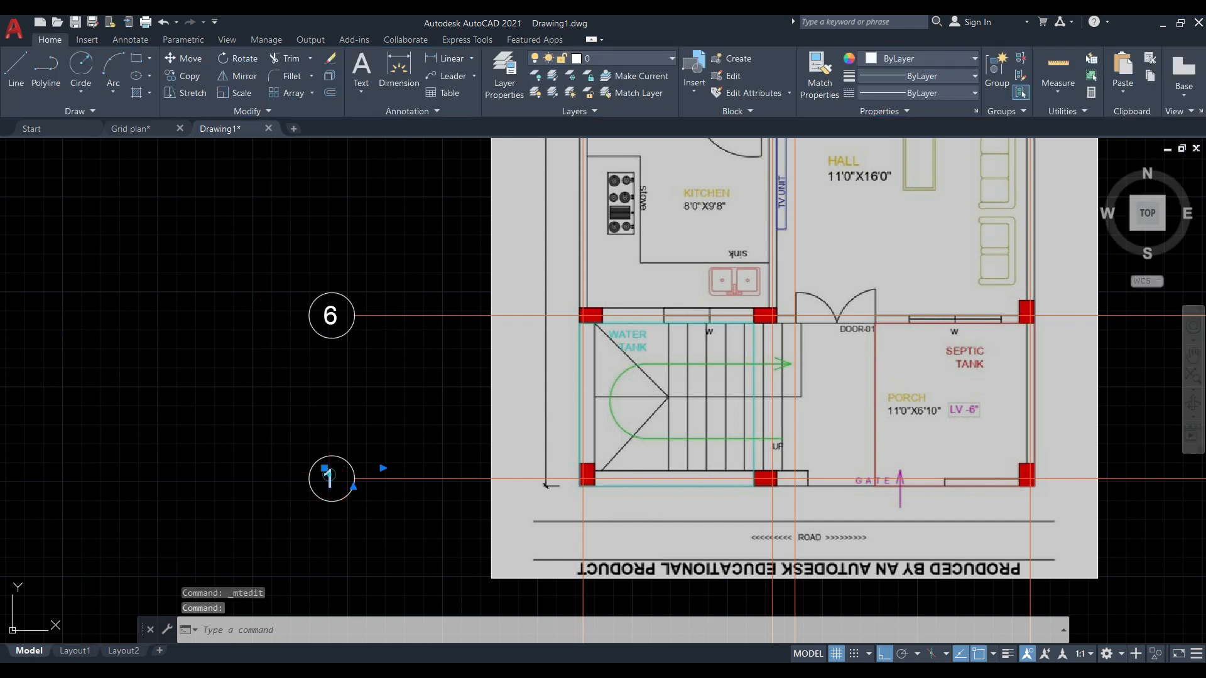
pyautogui.doubleClick(329, 477)
pyautogui.write('7')
pyautogui.click(236, 409)
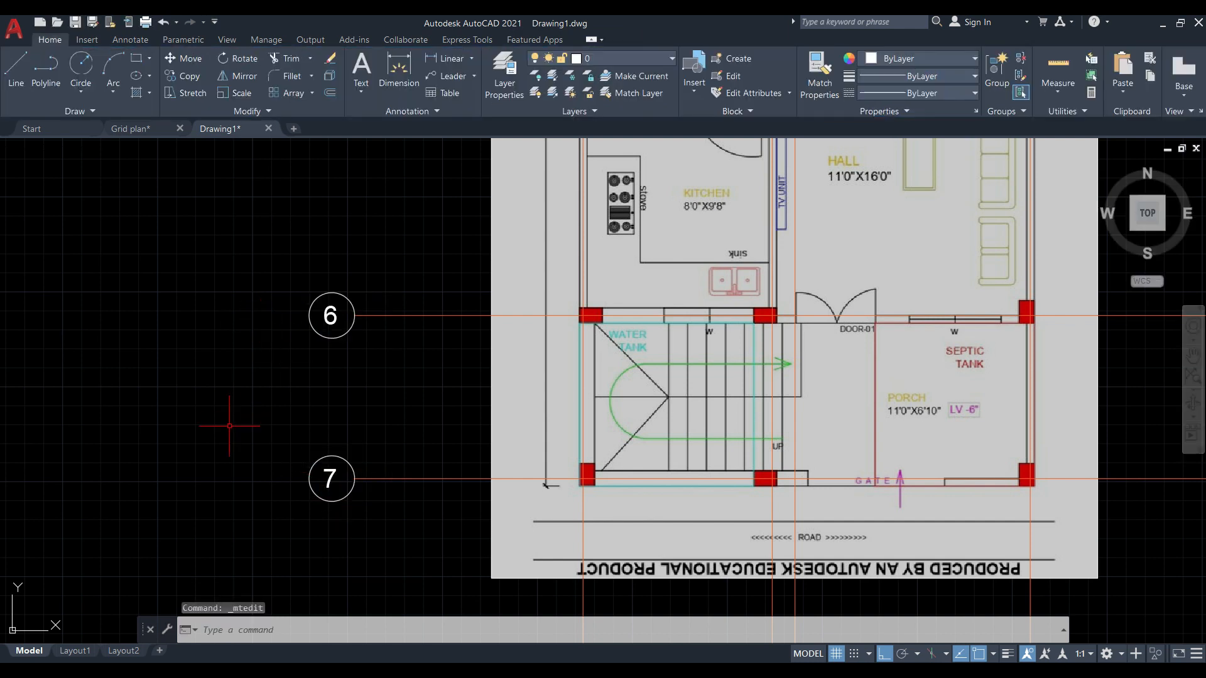
# Review the whole numbered and lettered grid and compare it with the original plan.jpg image.
pyautogui.scroll(-6, 229, 426)
pyautogui.press('Escape')
pyautogui.press('Escape')
pyautogui.scroll(-2, 338, 511)
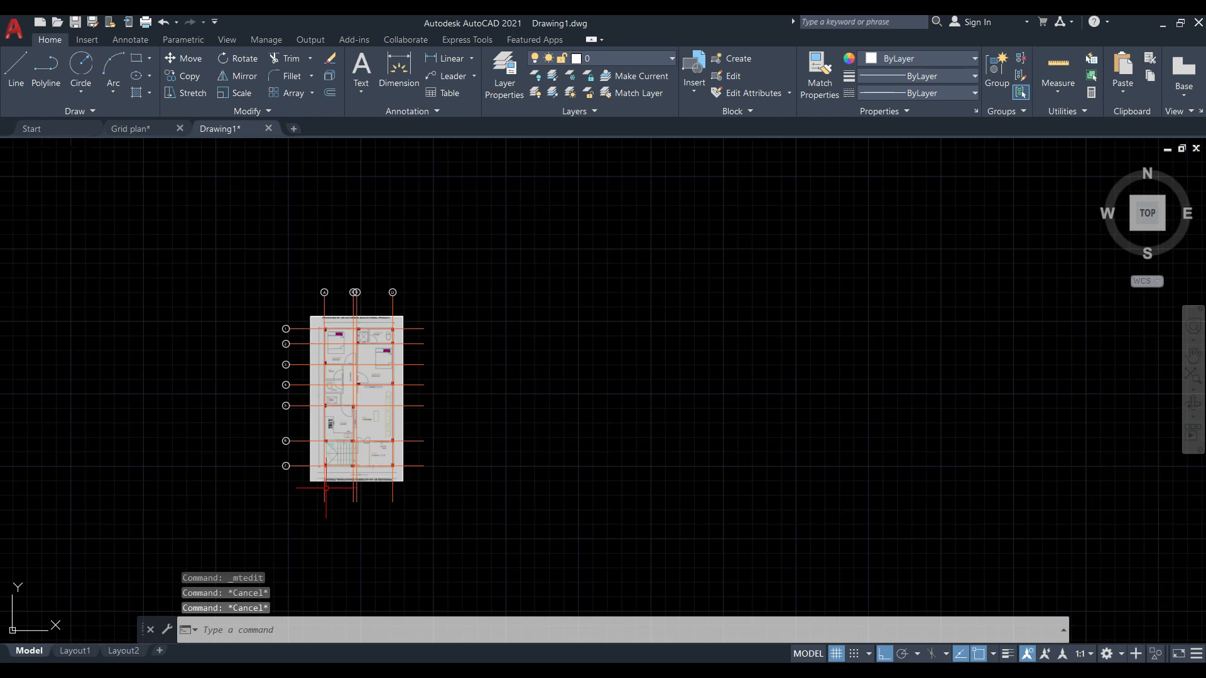
pyautogui.scroll(2, 300, 343)
pyautogui.scroll(2, 284, 326)
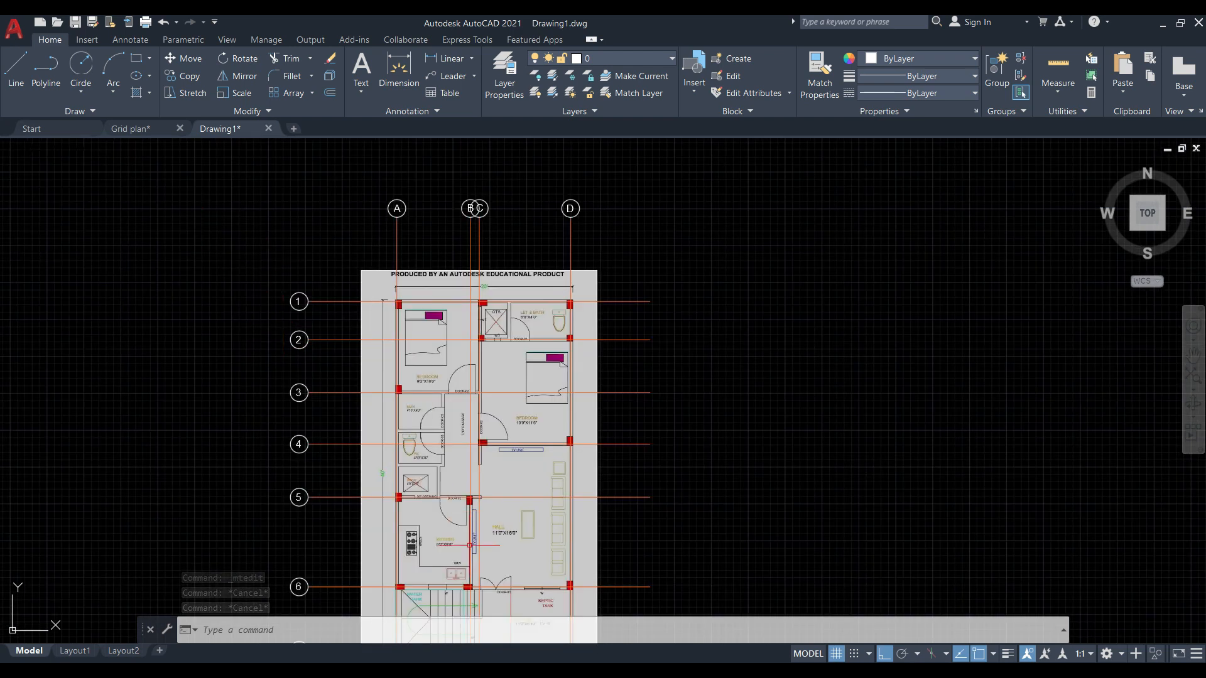
pyautogui.hotkey('alt', 'Tab')
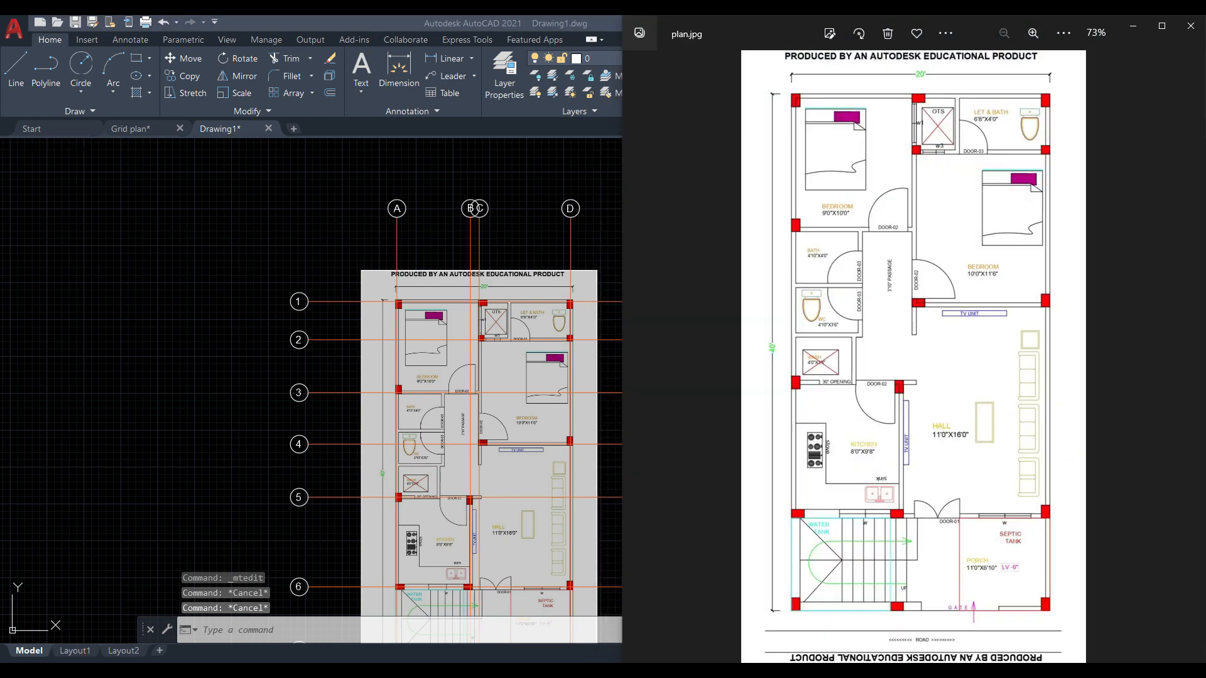
pyautogui.hotkey('alt', 'Tab')
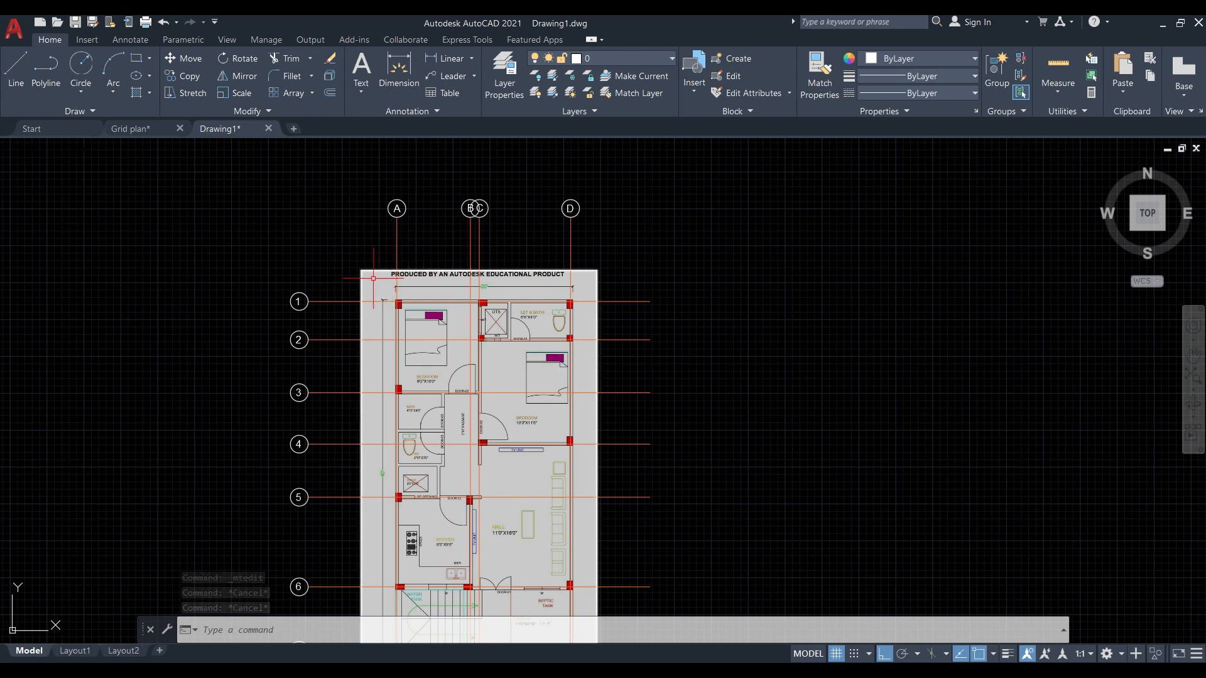
# Set the floor plan image's contrast to 52 and its fade to 16, and deselect it.
pyautogui.click(594, 271)
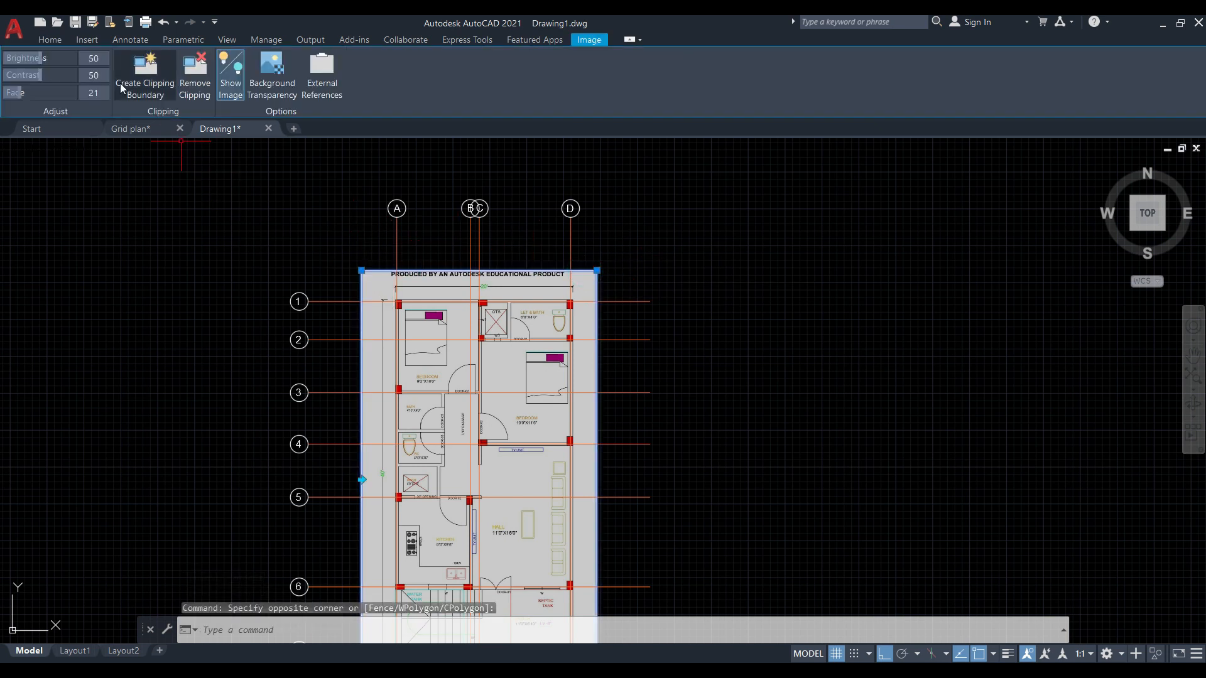
pyautogui.moveTo(16, 93); pyautogui.dragTo(12, 93)
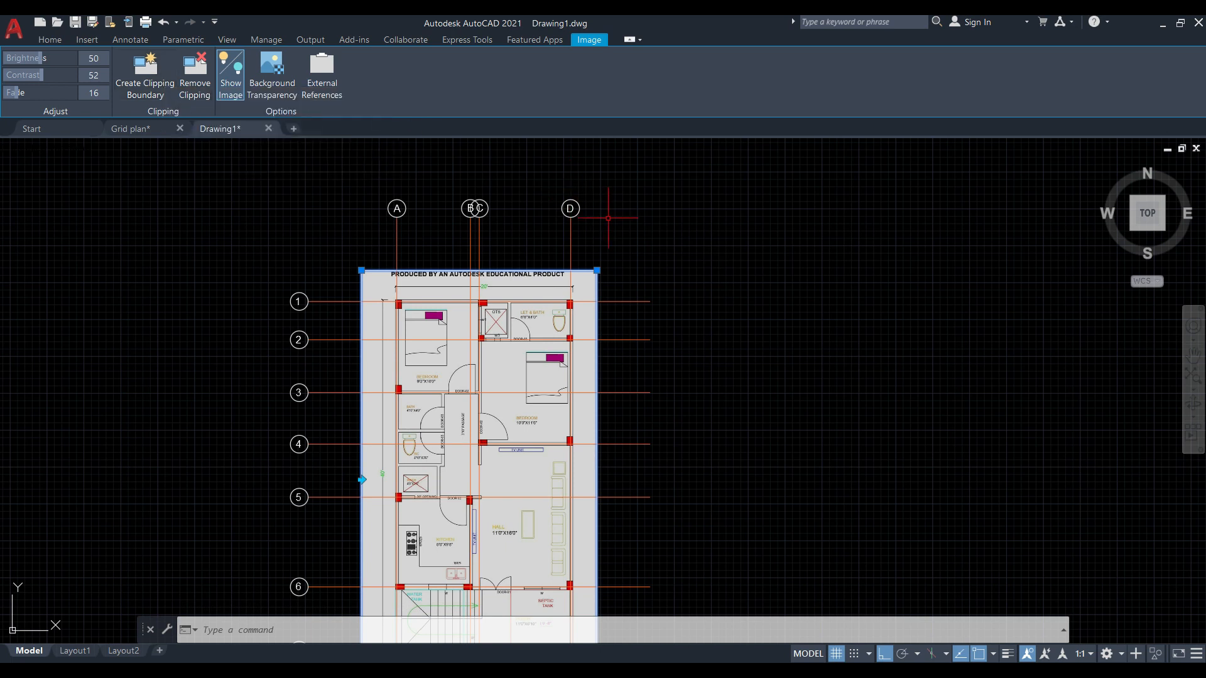
pyautogui.press('Escape')
pyautogui.press('Escape')
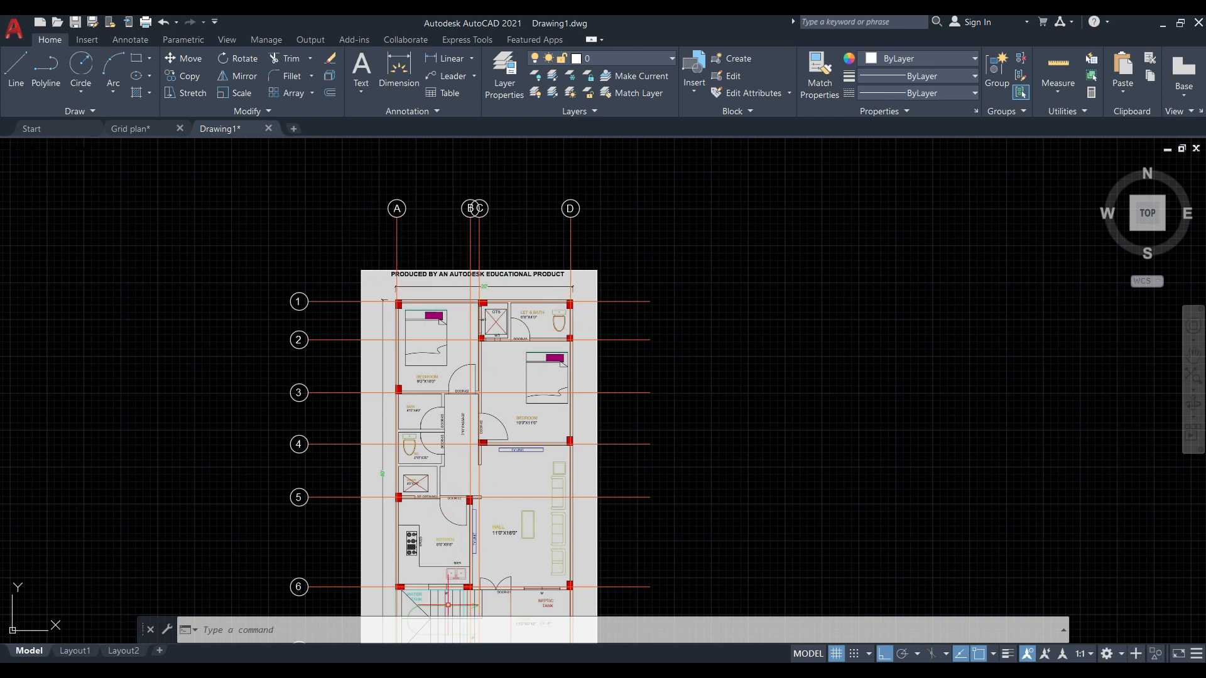
# Check the plan.jpg reference in the image viewer and minimise that viewer's window.
pyautogui.hotkey('alt', 'Tab')
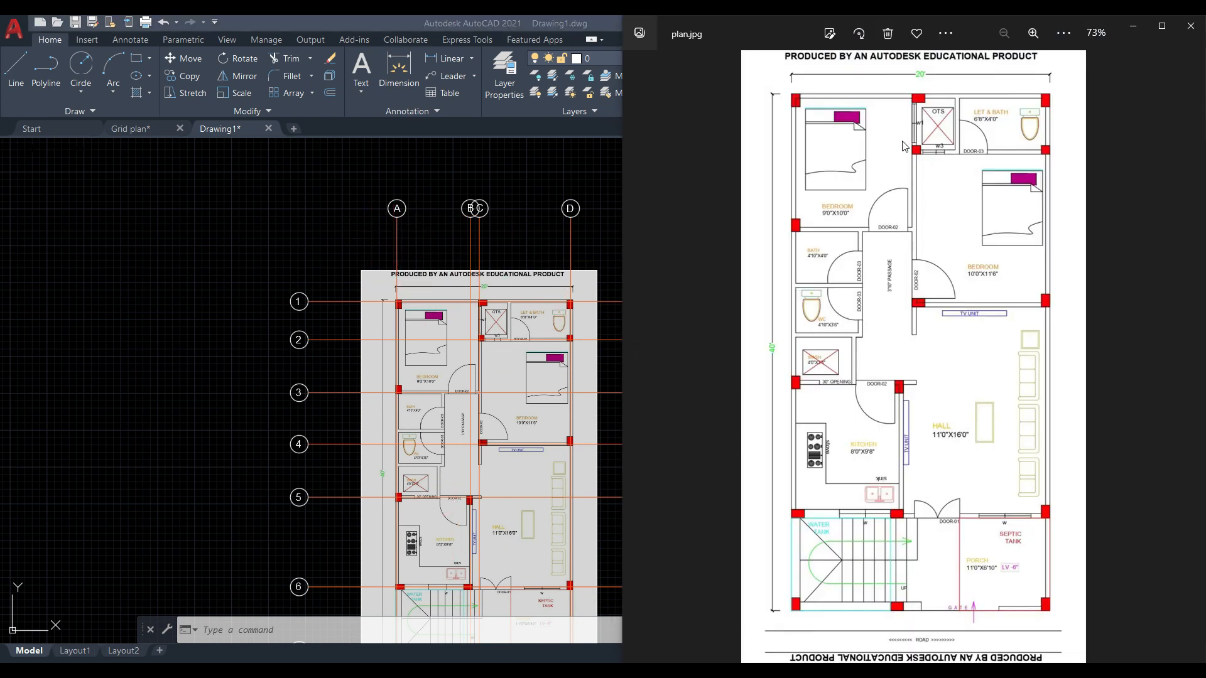
pyautogui.click(1131, 27)
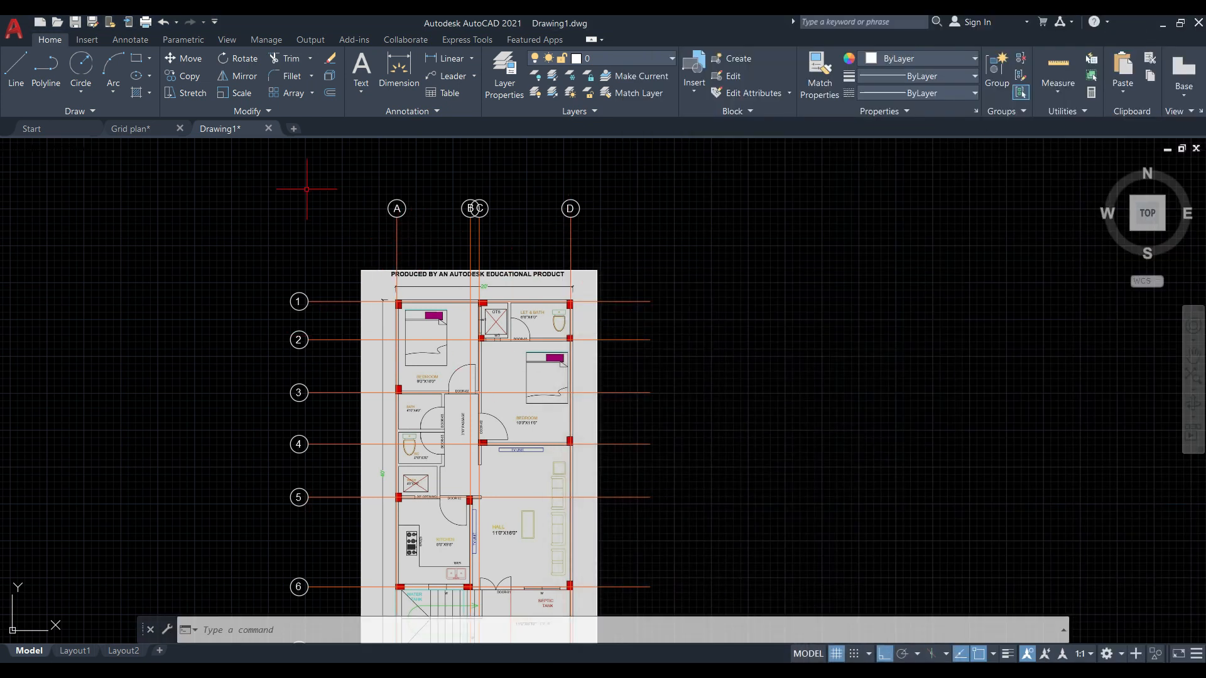
pyautogui.click(398, 69)
pyautogui.scroll(2, 447, 150)
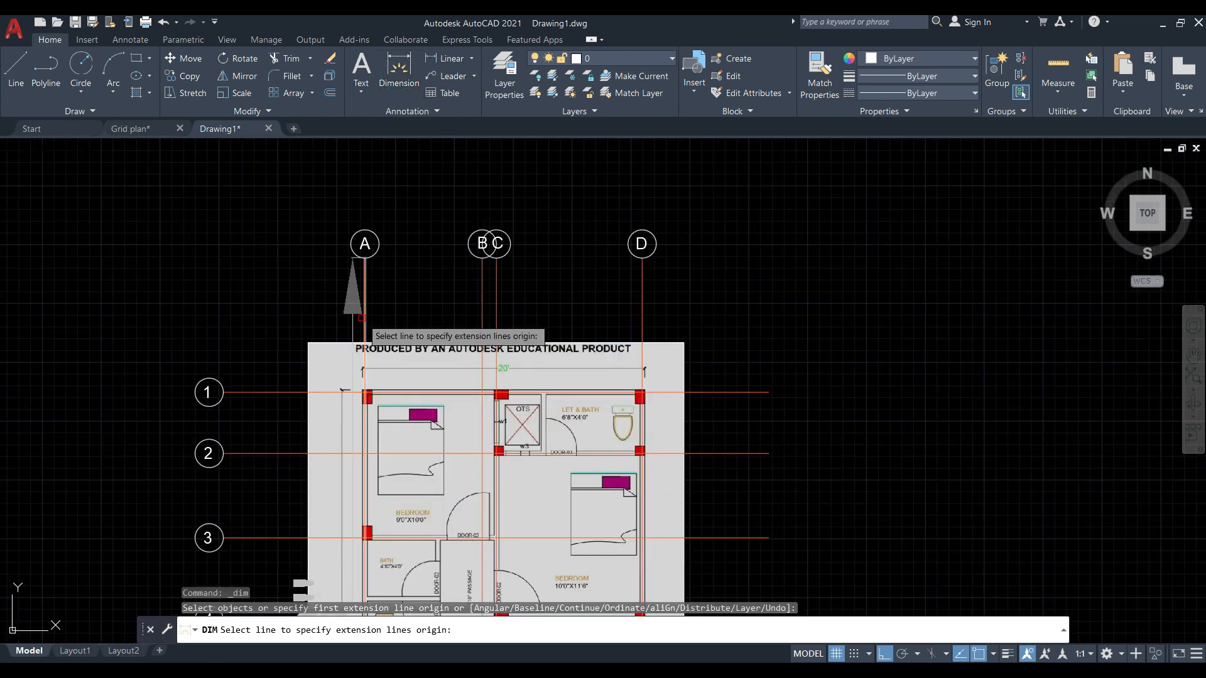
pyautogui.press('Escape')
# Modify the ISO-25 dimension style, setting its text height to 1'.
pyautogui.write('d')
pyautogui.press('Return')
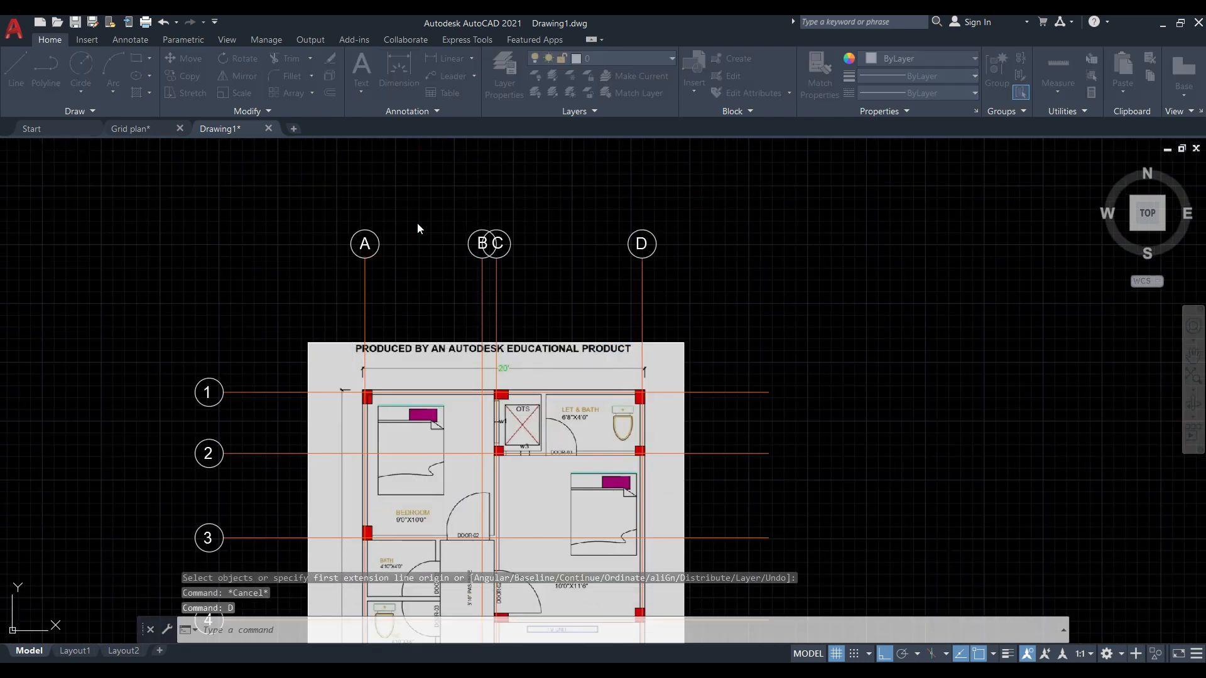
pyautogui.click(757, 313)
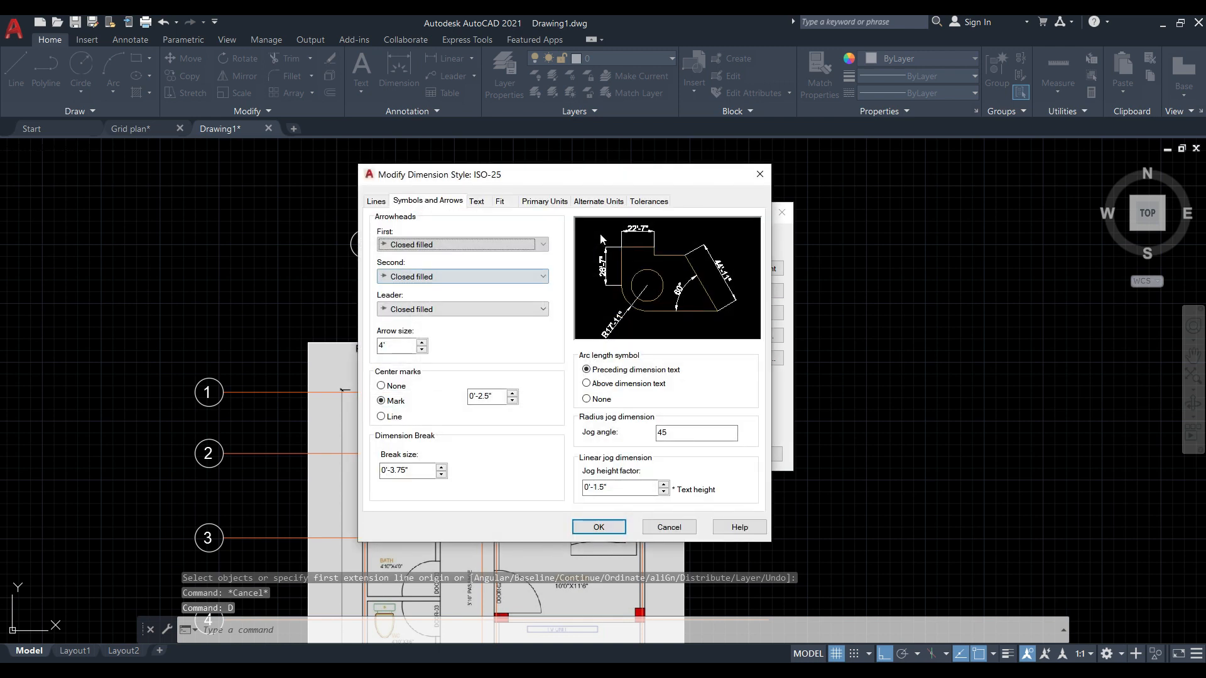
pyautogui.click(476, 201)
pyautogui.doubleClick(530, 305)
pyautogui.write('1')
pyautogui.write('.')
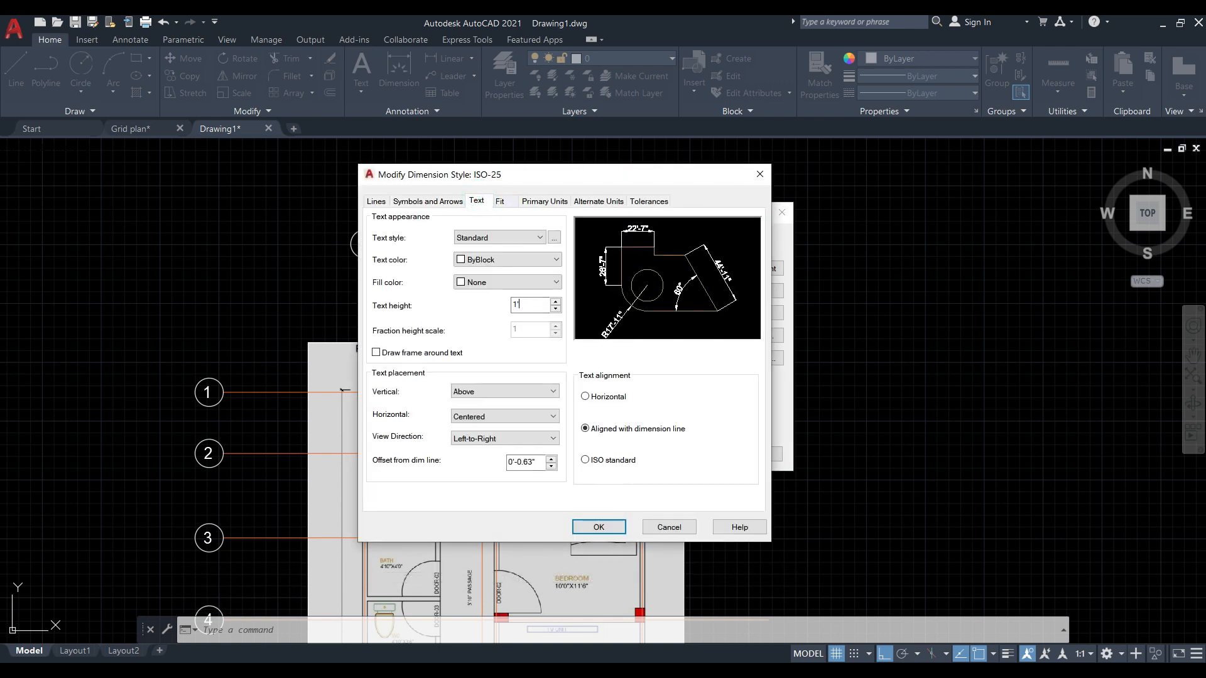
# Set the ISO-25 dimension style's arrow size to 1', accept the changes and close the style manager.
pyautogui.click(500, 202)
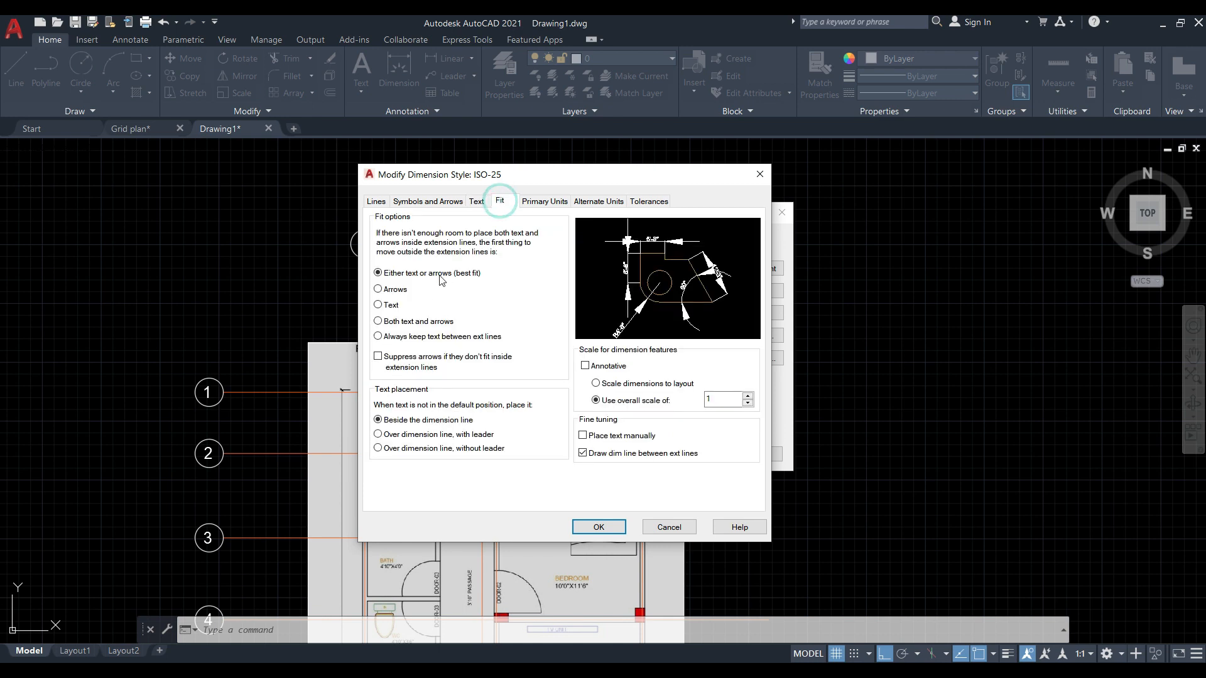
pyautogui.click(427, 201)
pyautogui.doubleClick(402, 346)
pyautogui.write('1')
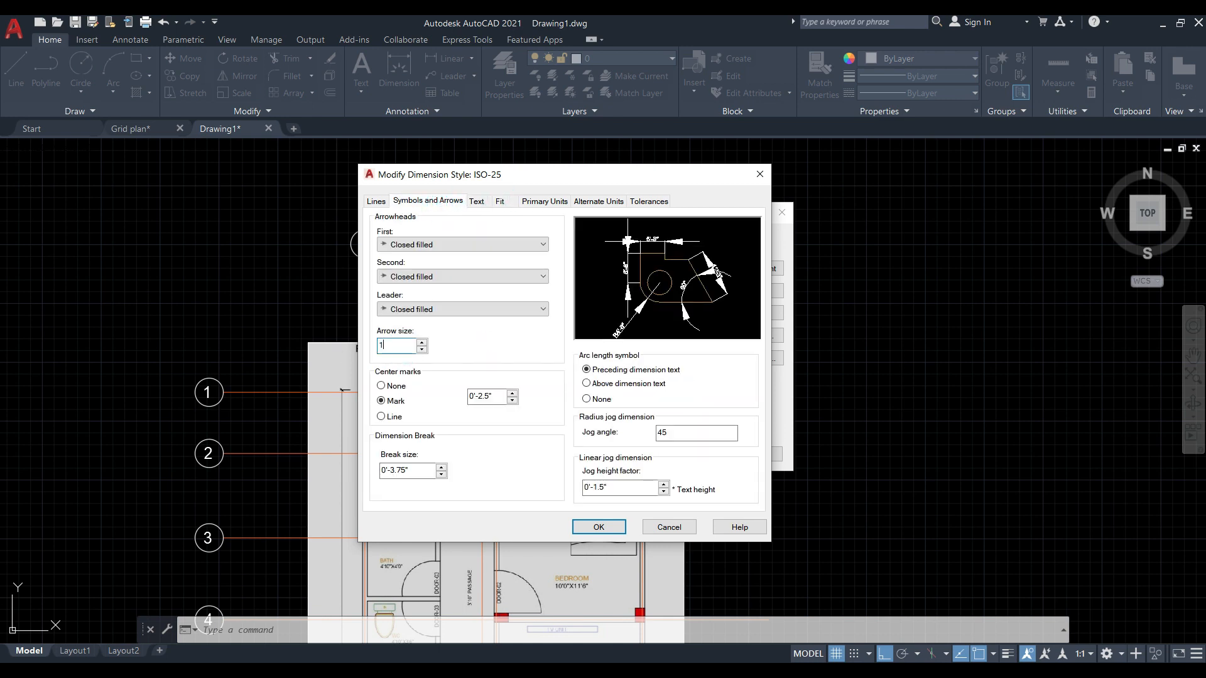
pyautogui.click(581, 525)
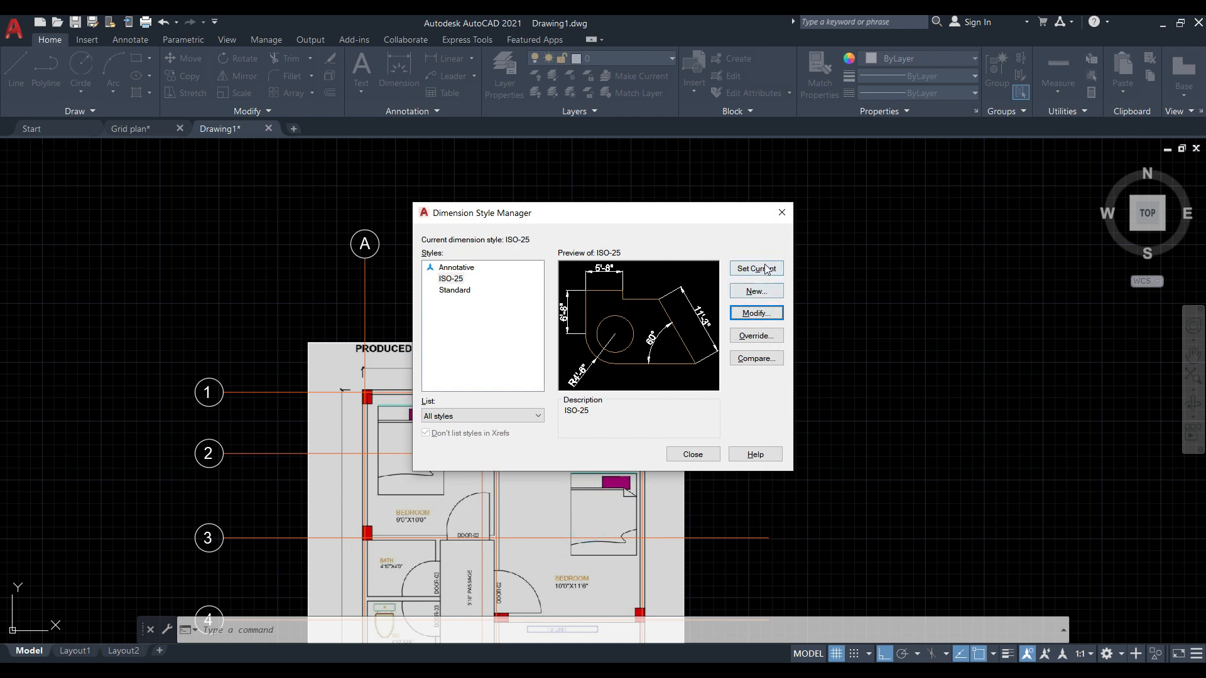
pyautogui.click(696, 451)
# Add a horizontal linear dimension between grid lines A and B, placed above the plan image.
pyautogui.click(398, 69)
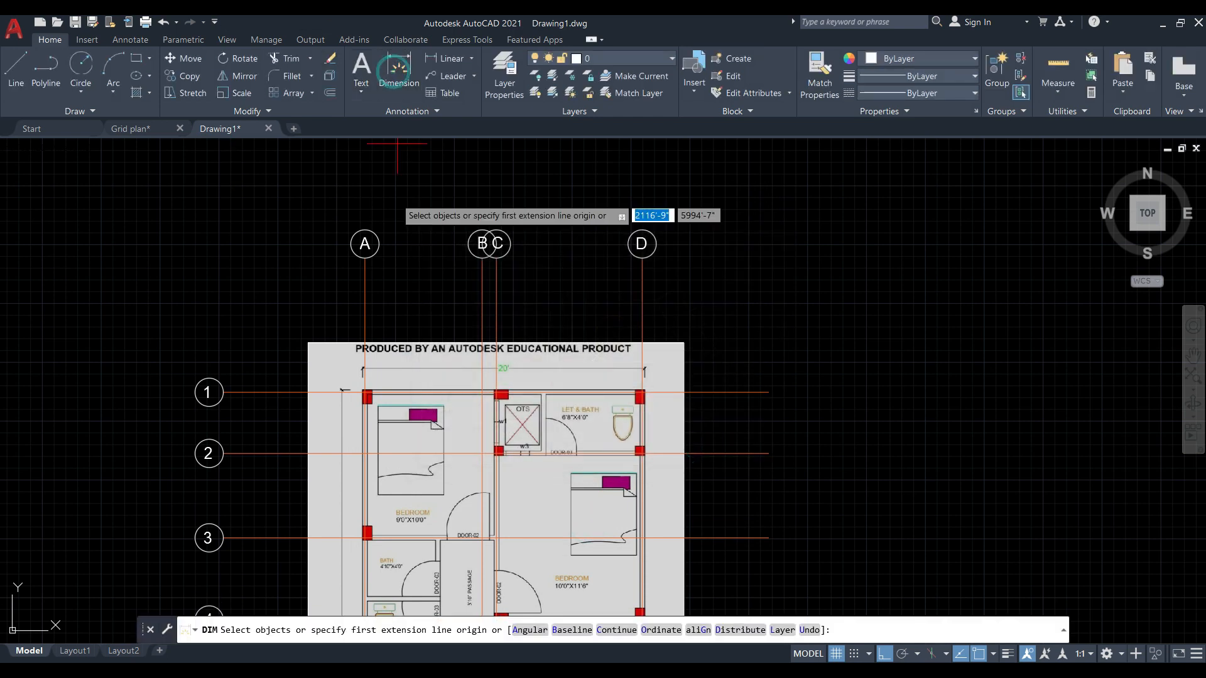
pyautogui.scroll(6, 396, 321)
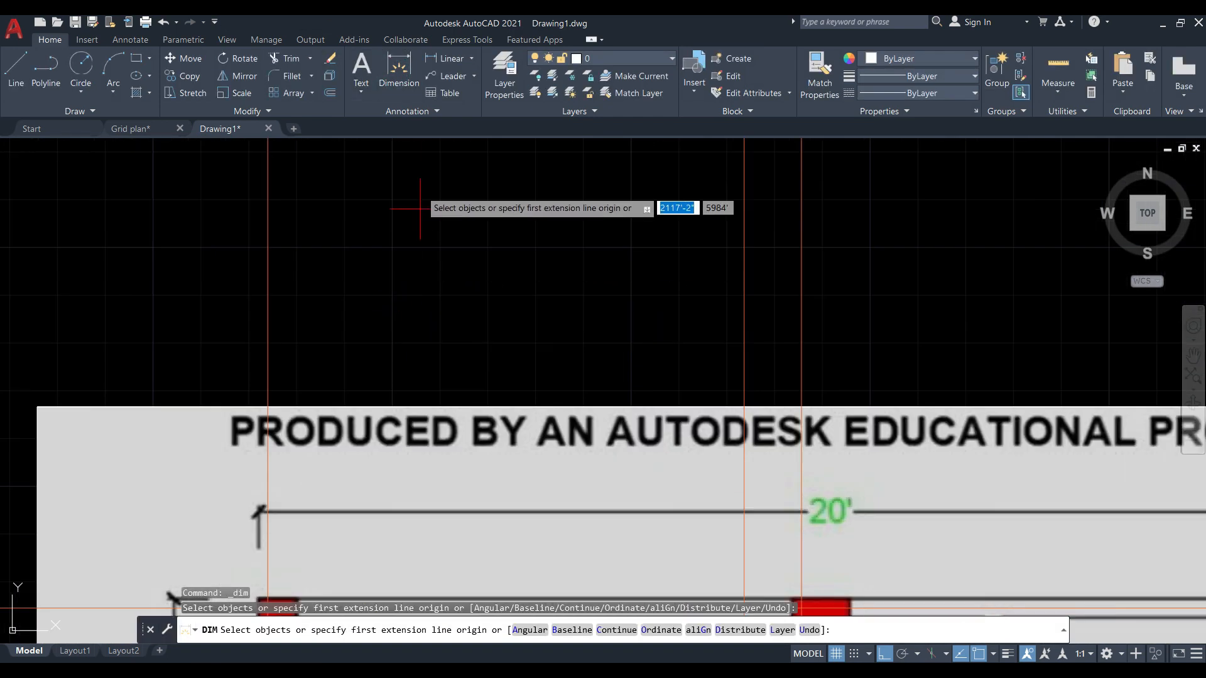
pyautogui.click(447, 59)
pyautogui.click(267, 251)
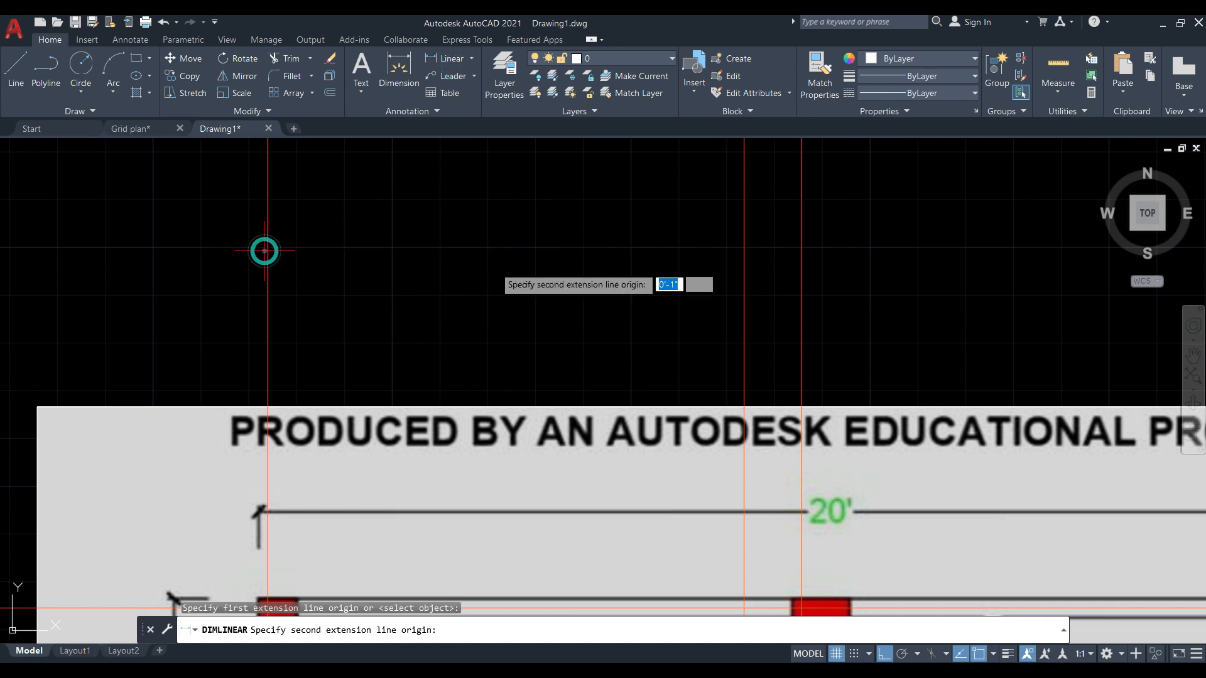
pyautogui.click(743, 250)
pyautogui.click(635, 245)
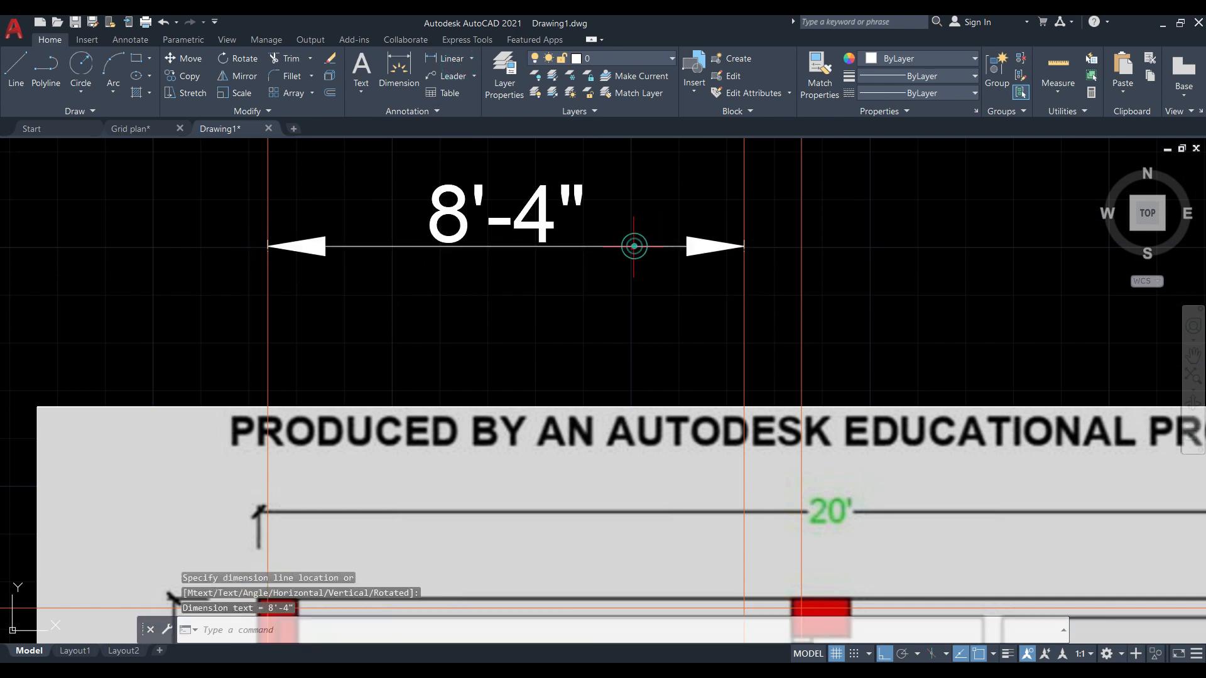
pyautogui.scroll(-2, 386, 254)
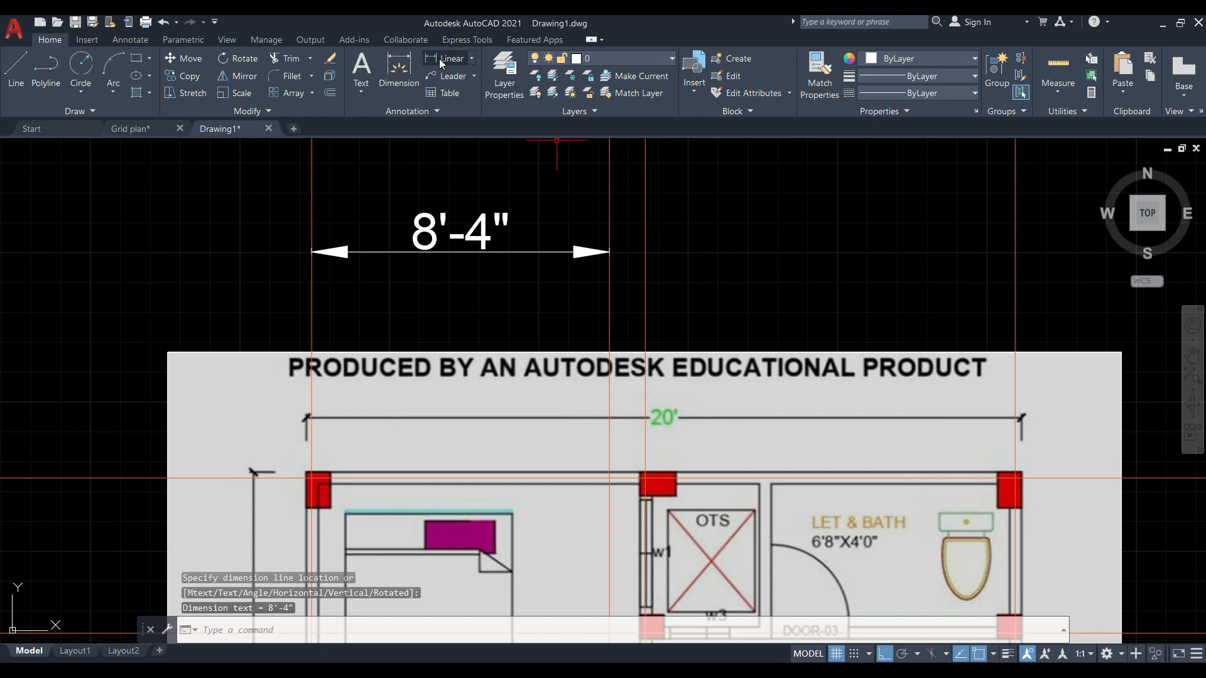
pyautogui.scroll(-2, 419, 284)
pyautogui.scroll(-2, 420, 283)
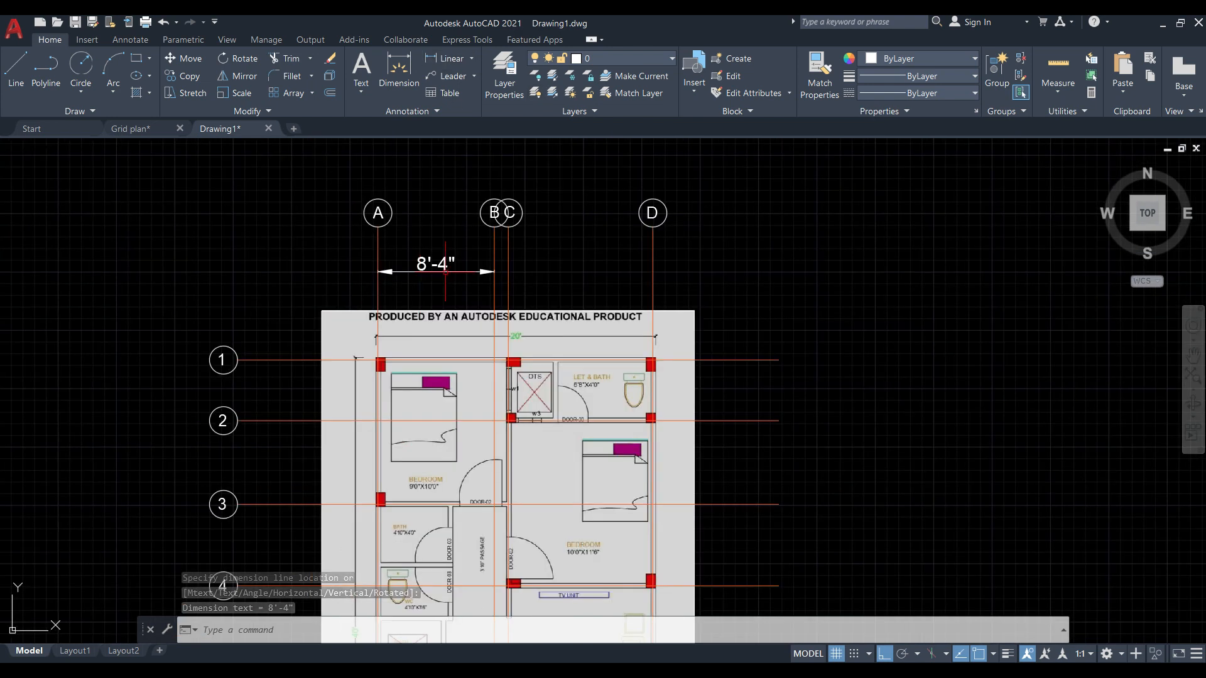
pyautogui.scroll(2, 502, 259)
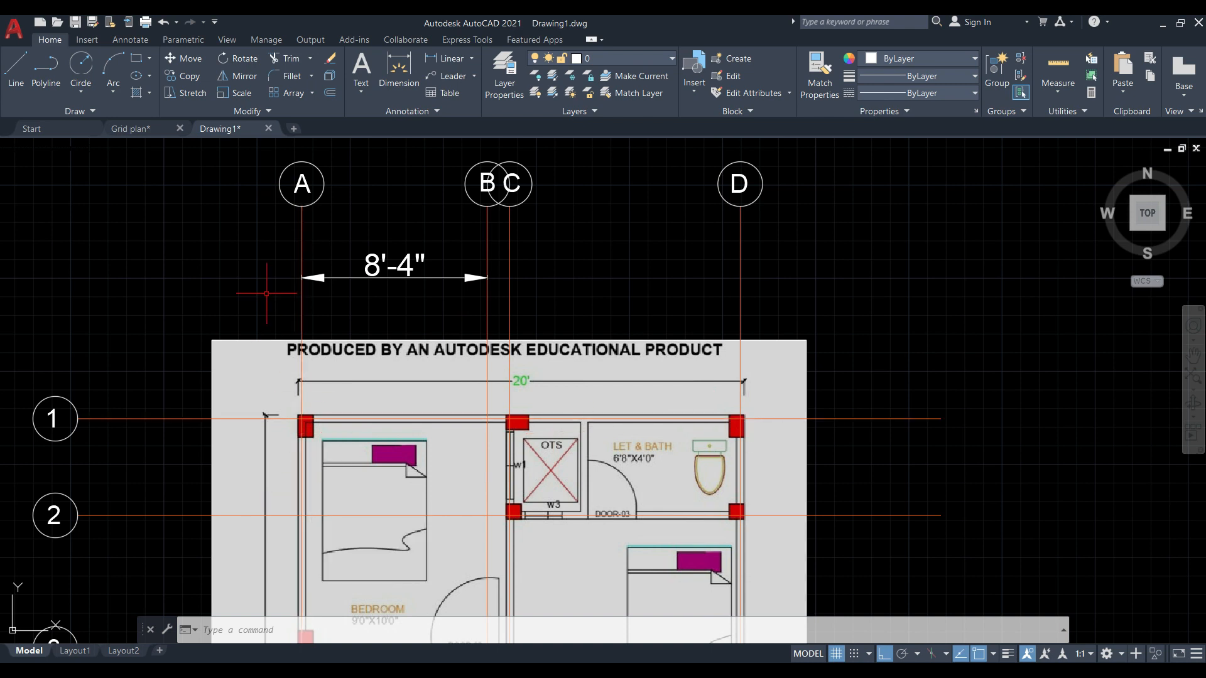
pyautogui.scroll(-2, 232, 198)
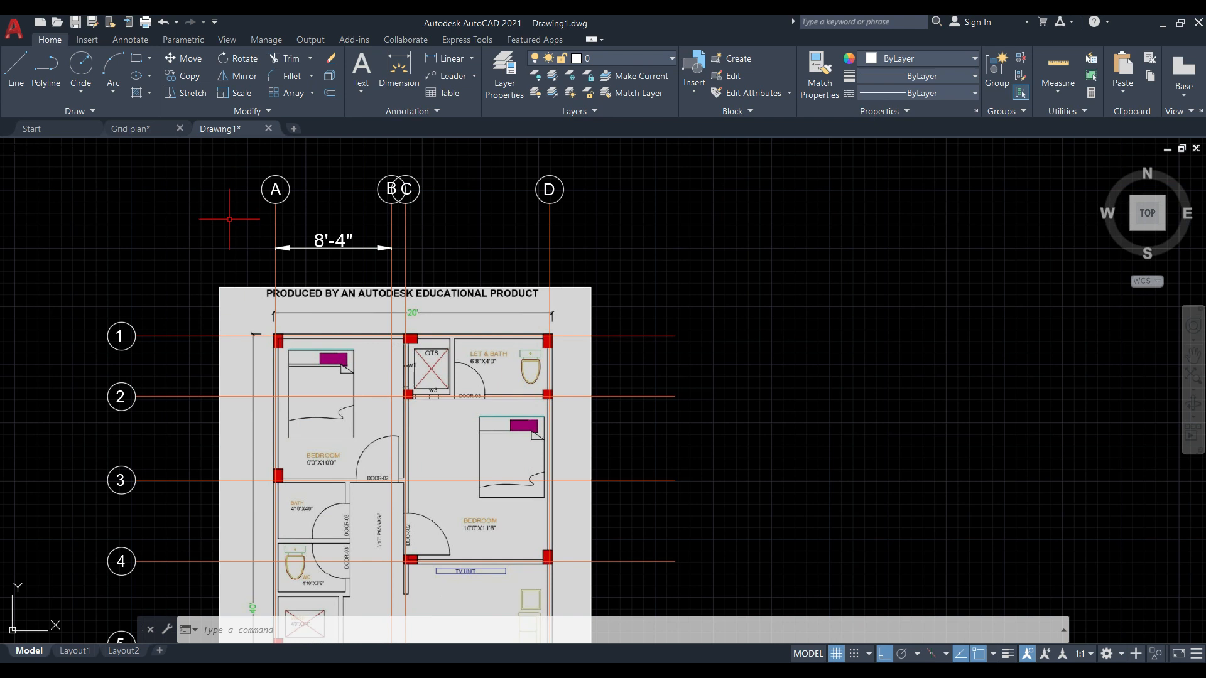